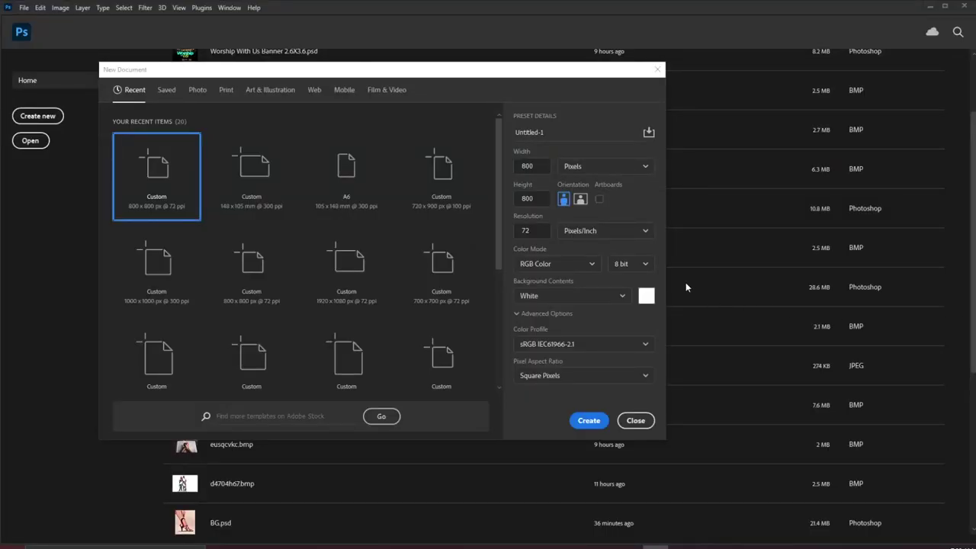
- Set the new document's size to 720 pixels wide and 900 pixels high
{"action": "left_click", "coordinate": [537, 165]}
{"action": "type", "text": "7"}
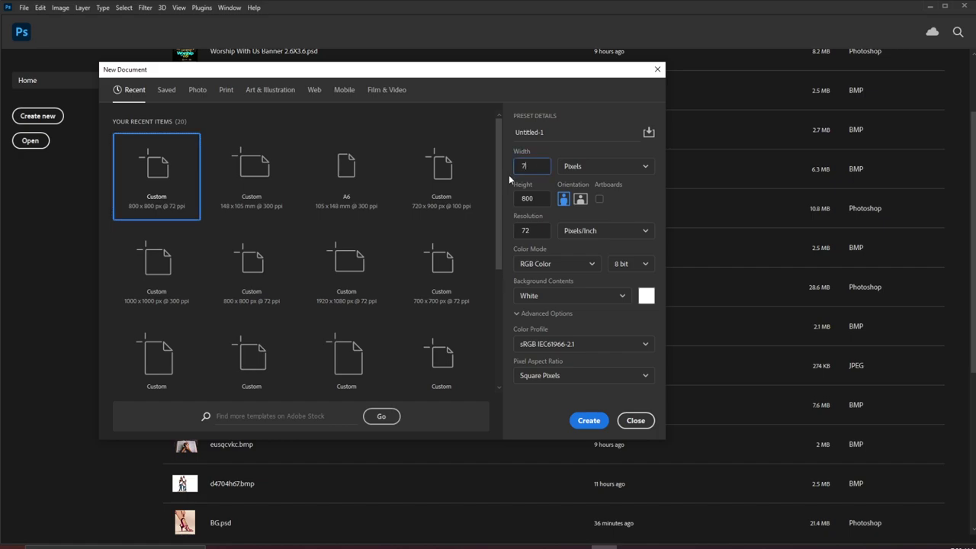
{"action": "type", "text": "20"}
{"action": "left_click_drag", "start_coordinate": [540, 199], "coordinate": [510, 201]}
{"action": "type", "text": "900"}
- Name the new document T_Sandal, set its resolution to 100 pixels per inch and create it
{"action": "left_click", "coordinate": [541, 134]}
{"action": "left_click_drag", "start_coordinate": [548, 131], "coordinate": [451, 138]}
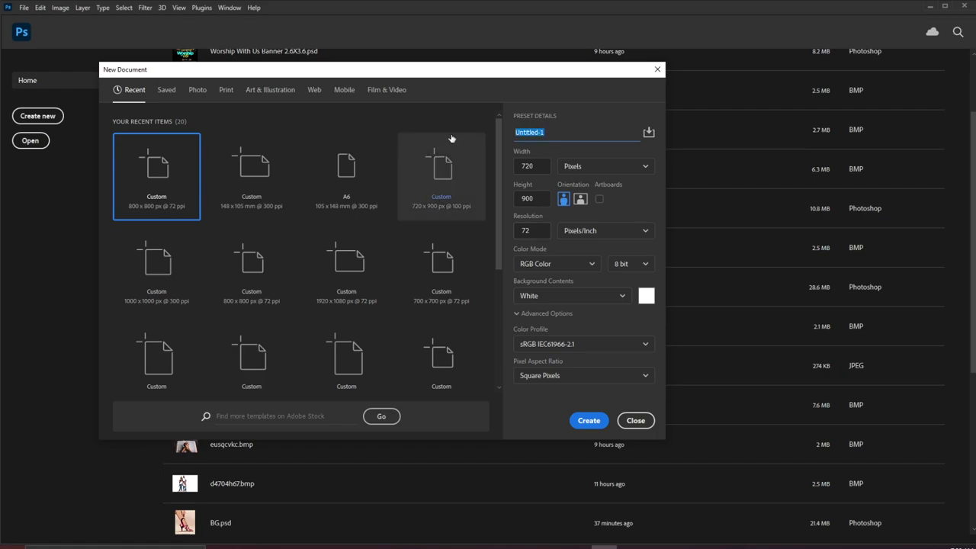
{"action": "type", "text": "T_Sandal"}
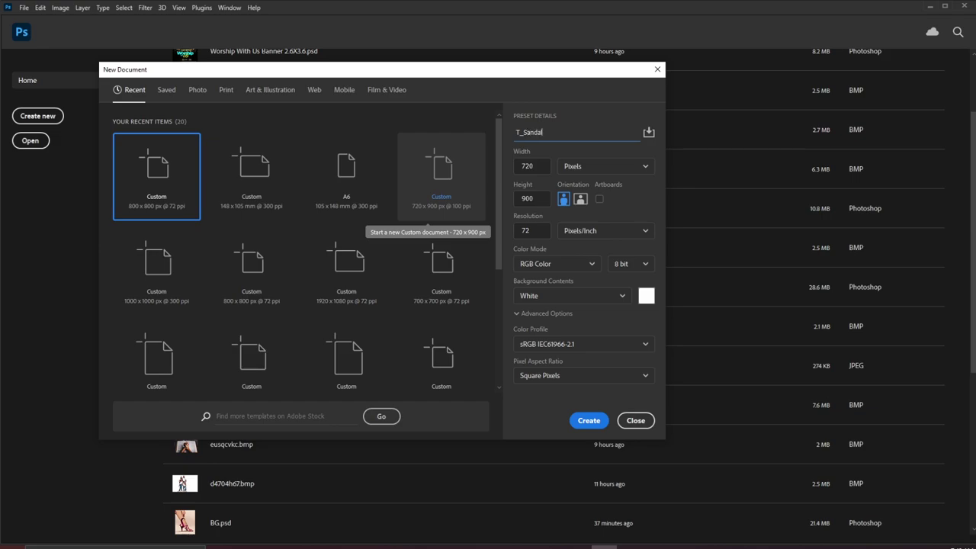
{"action": "left_click", "coordinate": [511, 234]}
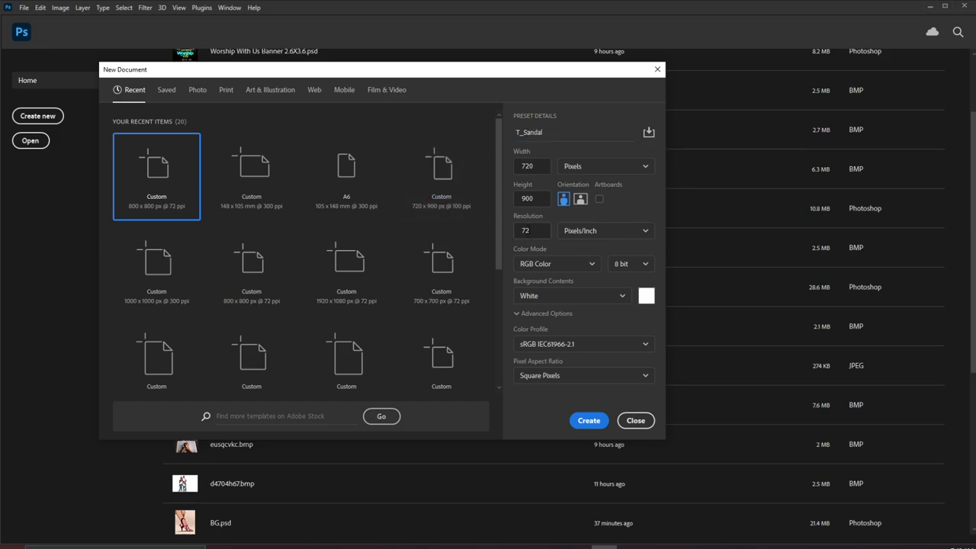
{"action": "left_click", "coordinate": [513, 232]}
{"action": "type", "text": "100"}
{"action": "left_click", "coordinate": [585, 421]}
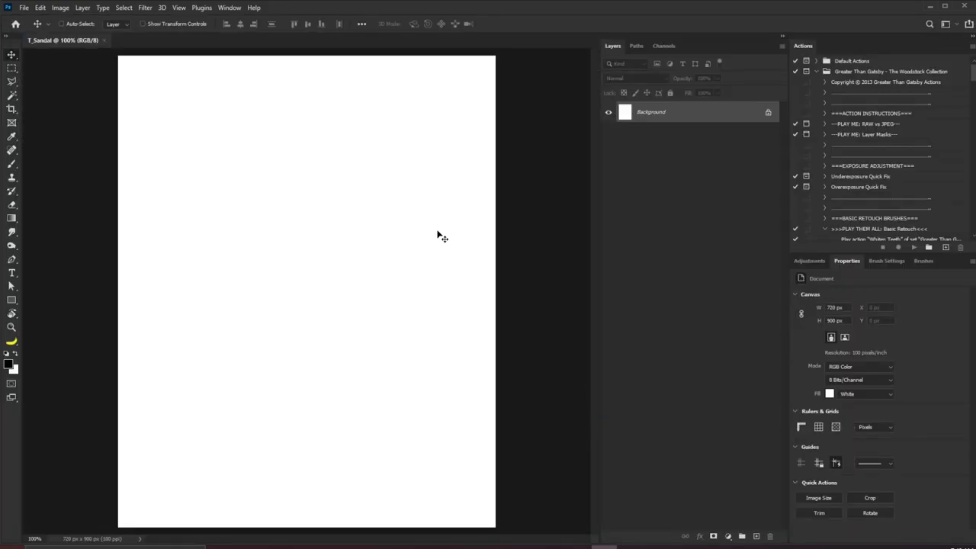
- Switch to Illustrator and group all the black letter shapes that lie over the foot, leaving out the loose S beside it
{"action": "left_click", "coordinate": [527, 546]}
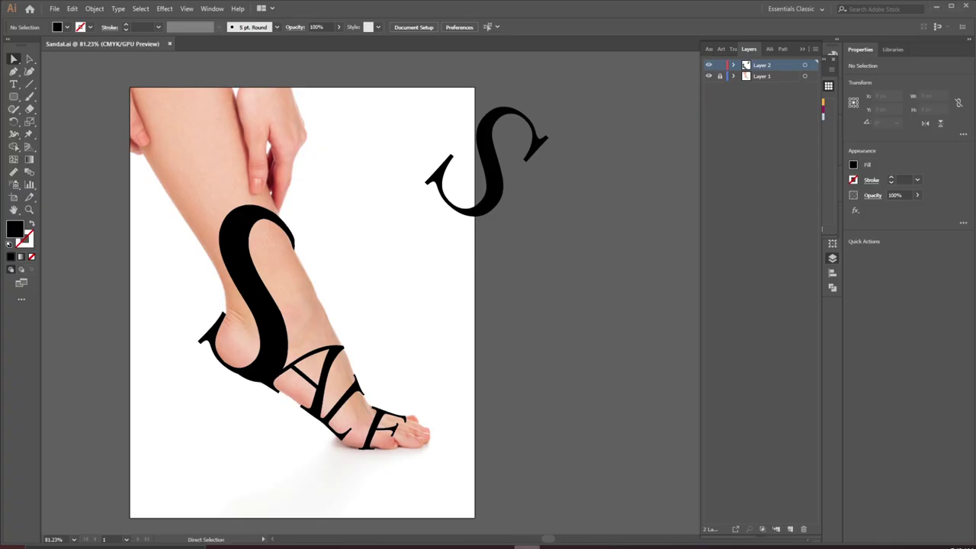
{"action": "left_click", "coordinate": [252, 297]}
{"action": "left_click", "coordinate": [341, 349], "text": "ctrl"}
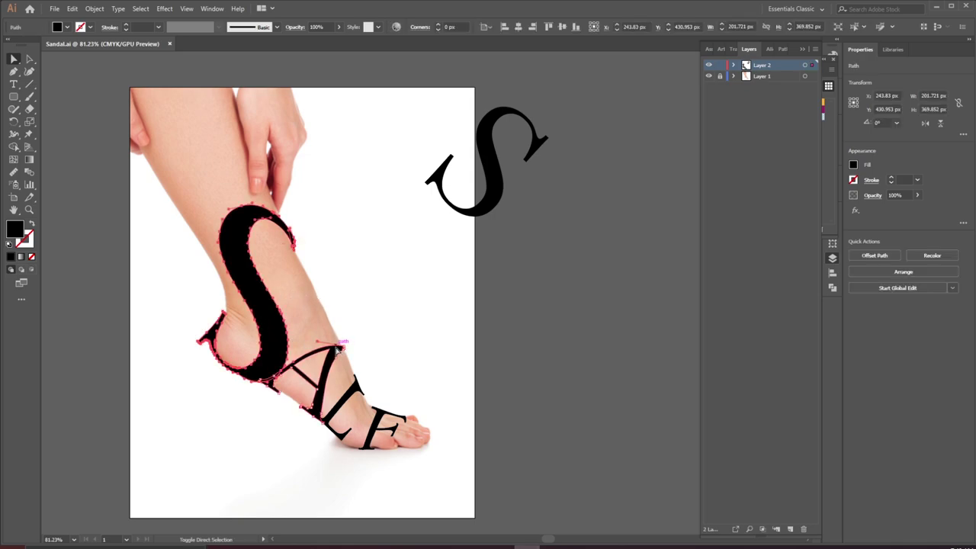
{"action": "left_click", "coordinate": [29, 59]}
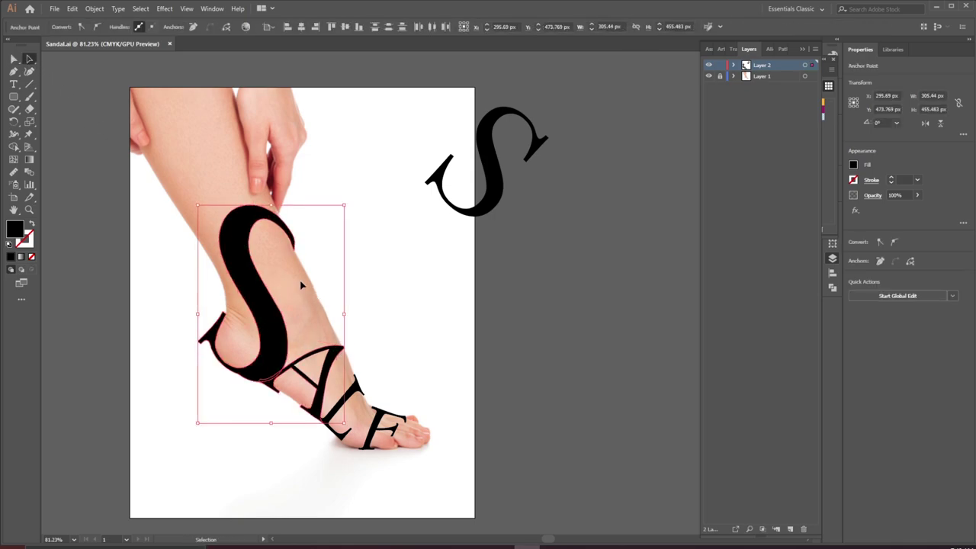
{"action": "left_click", "coordinate": [281, 259], "text": "ctrl"}
{"action": "left_click", "coordinate": [241, 259], "text": "ctrl"}
{"action": "left_click", "coordinate": [340, 353], "text": "ctrl+shift"}
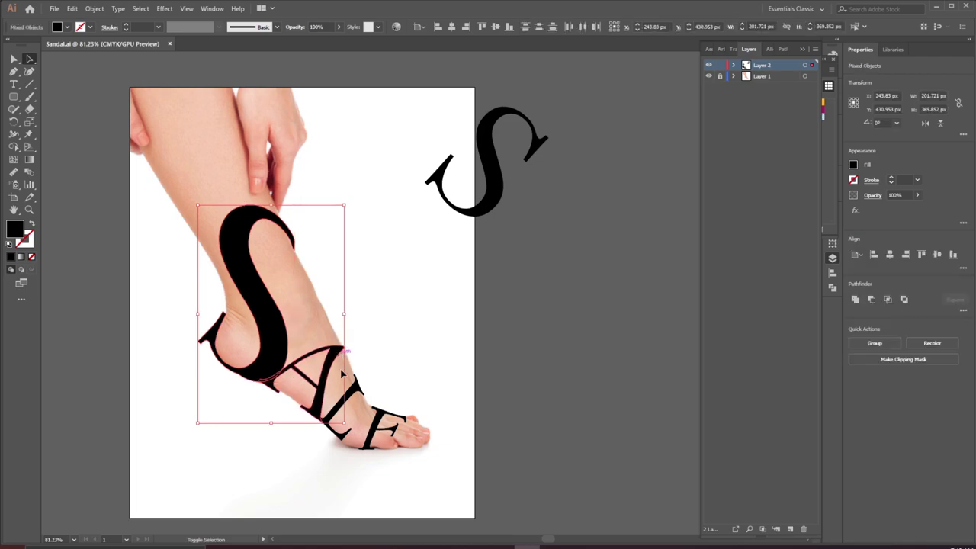
{"action": "left_click", "coordinate": [375, 411], "text": "ctrl+shift"}
{"action": "left_click", "coordinate": [392, 419], "text": "ctrl+shift"}
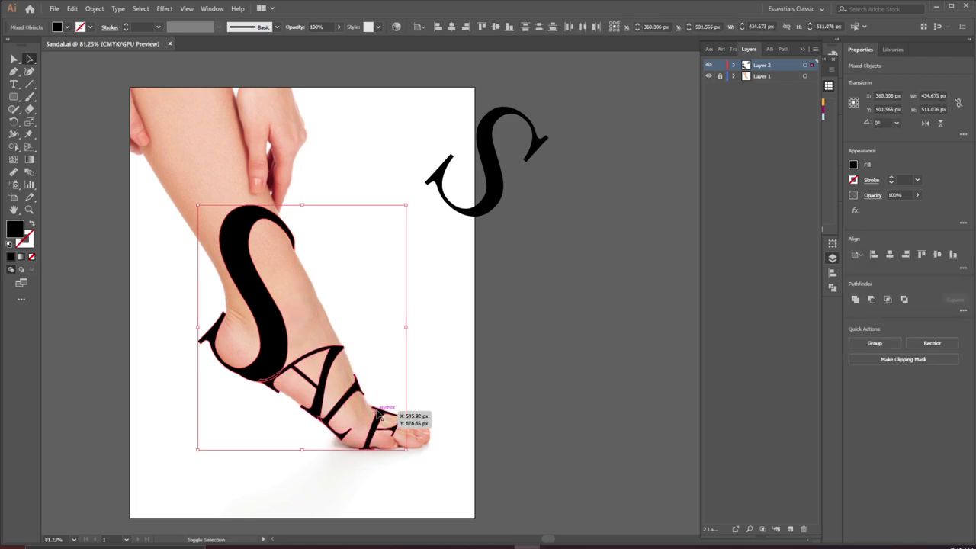
{"action": "left_click", "coordinate": [874, 343]}
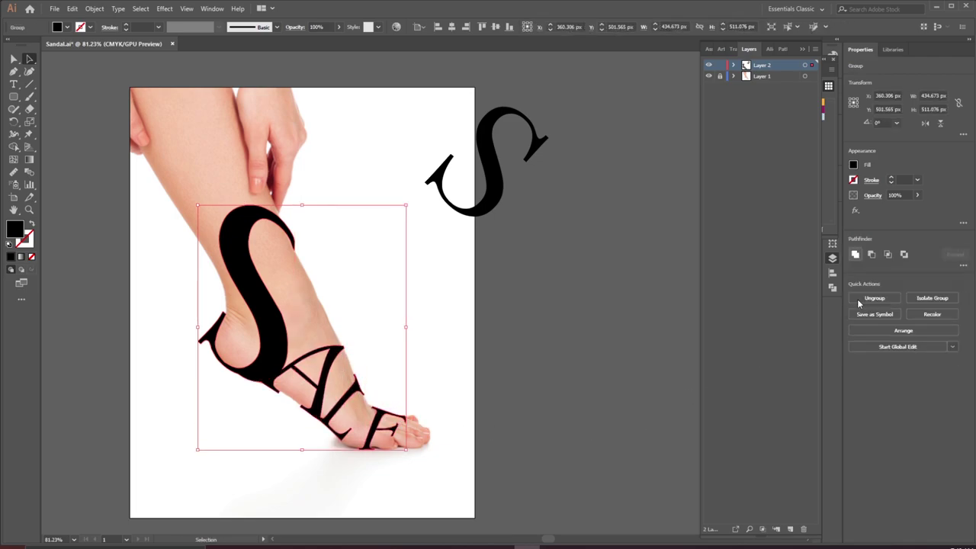
- Copy the grouped lettering and paste it into the T_Sandal document in Photoshop as a shape layer
{"action": "key", "text": "a"}
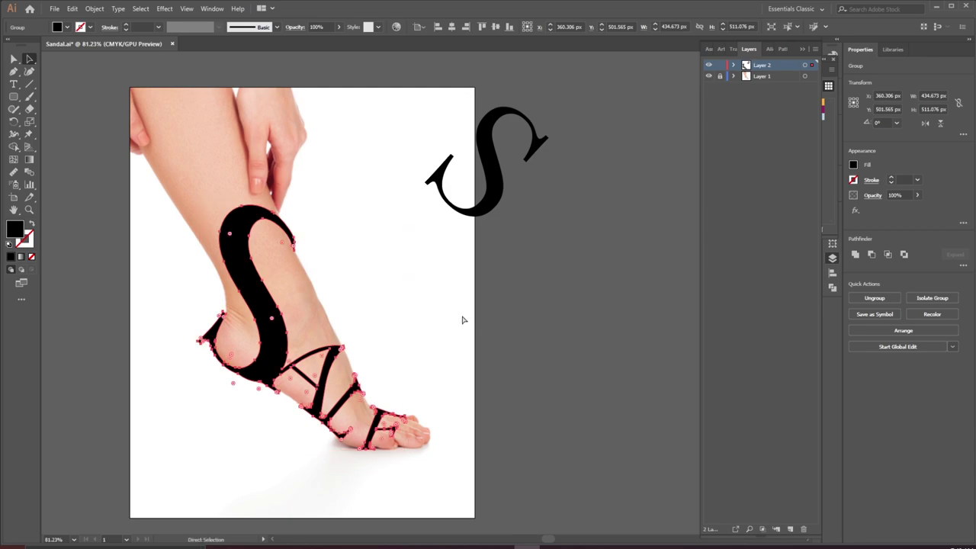
{"action": "key", "text": "ctrl+c"}
{"action": "key", "text": "v"}
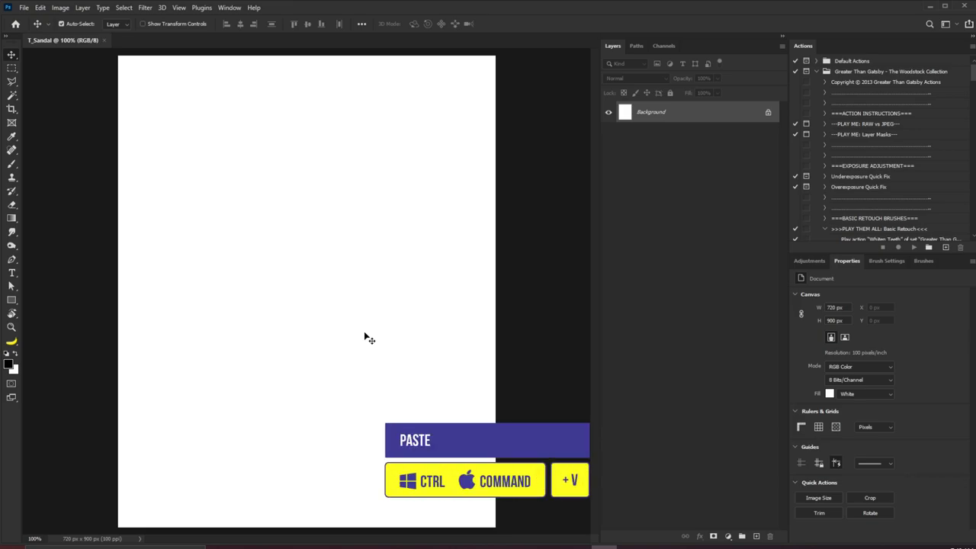
{"action": "key", "text": "ctrl+v"}
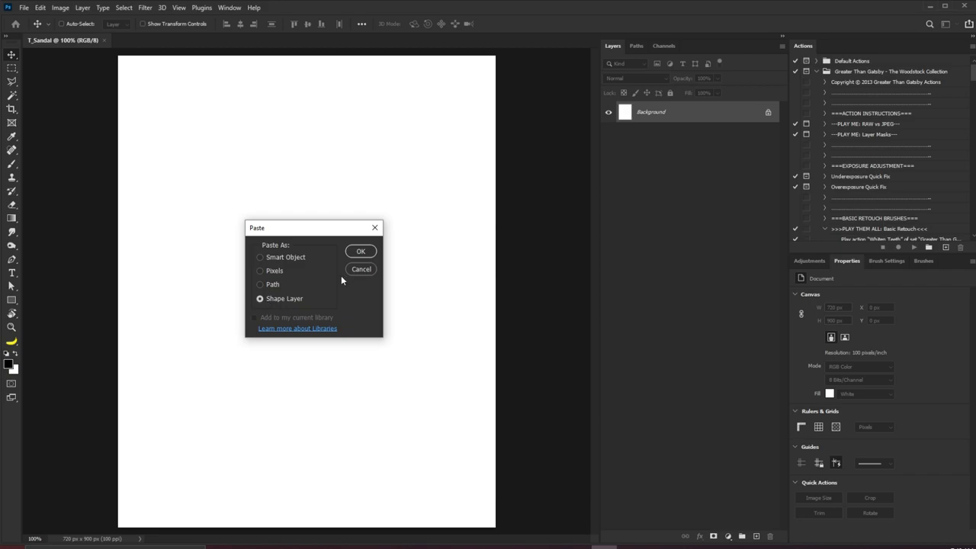
{"action": "left_click", "coordinate": [361, 252]}
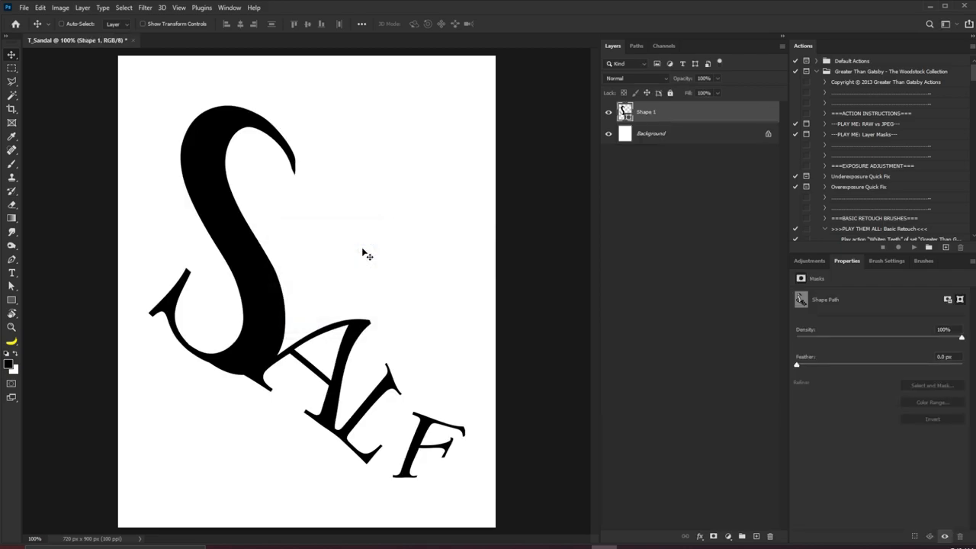
- Hide the lettering layer, place the BG.jpg leg photo and scale it to fill the whole canvas
{"action": "left_click", "coordinate": [608, 113]}
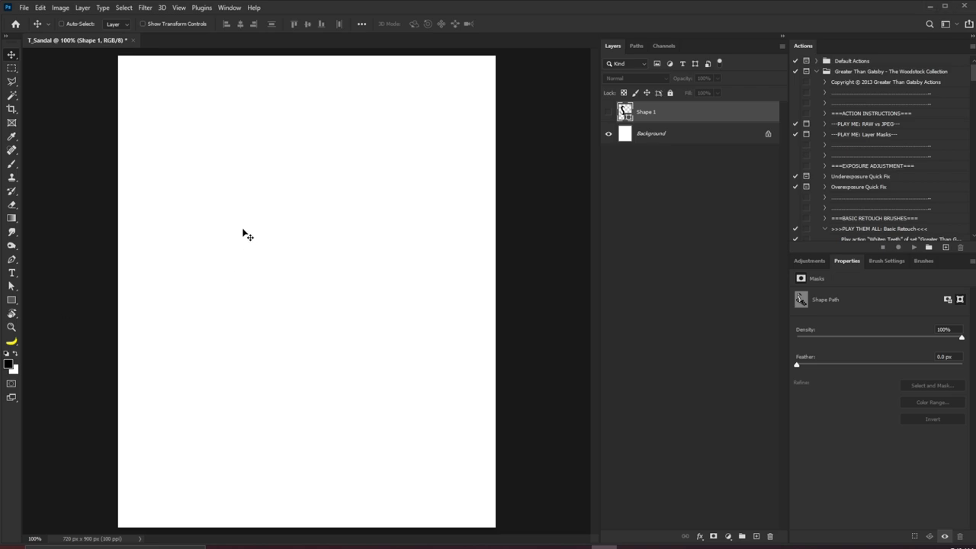
{"action": "left_click_drag", "start_coordinate": [300, 275], "coordinate": [139, 73]}
{"action": "left_click_drag", "start_coordinate": [243, 215], "coordinate": [490, 534]}
{"action": "key", "text": "Return"}
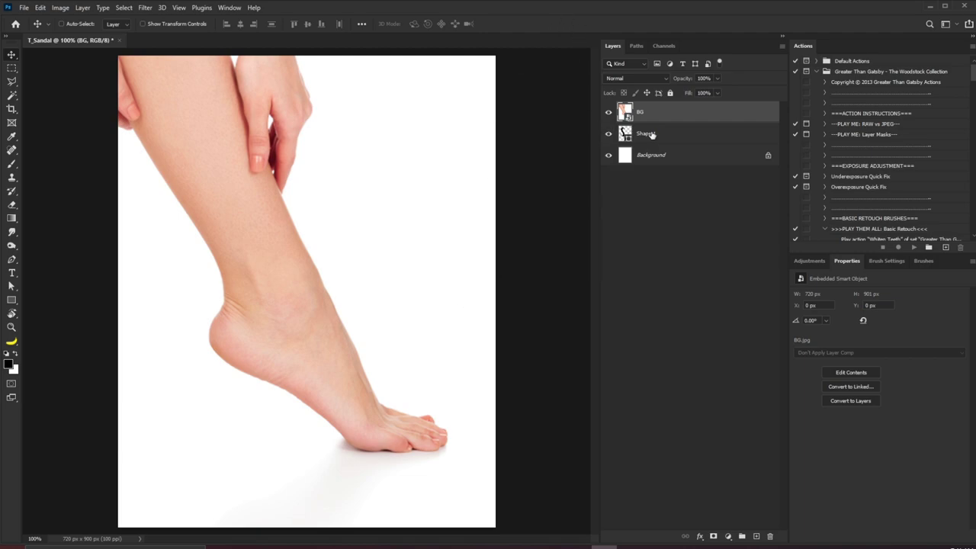
- Move the lettering layer above BG and scale it to about 72% so it fits around the foot
{"action": "left_click_drag", "start_coordinate": [650, 134], "coordinate": [653, 110]}
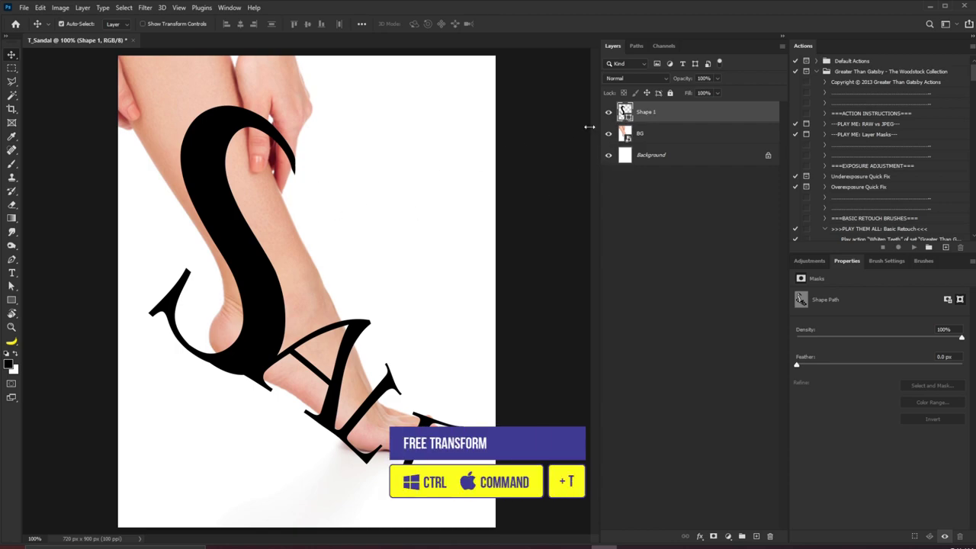
{"action": "key", "text": "ctrl+t"}
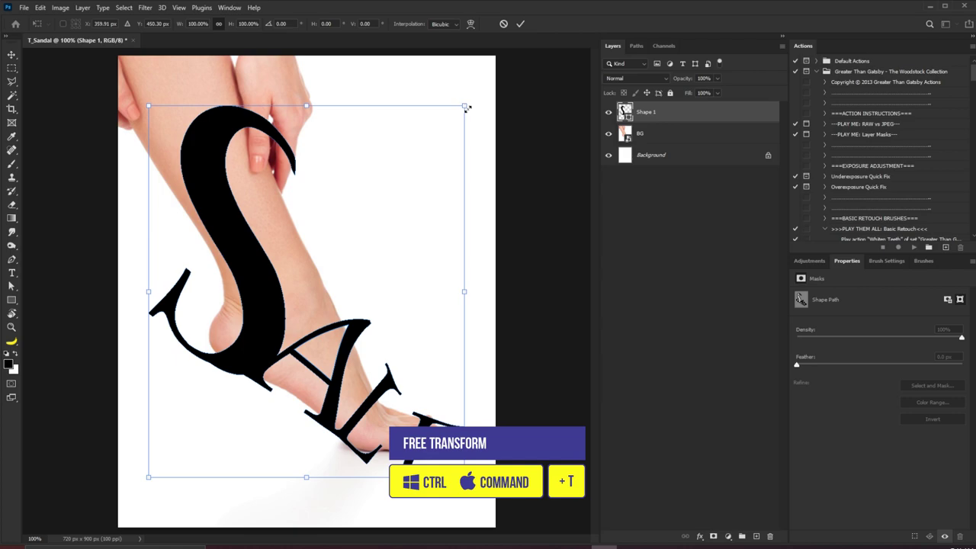
{"action": "left_click_drag", "start_coordinate": [465, 107], "coordinate": [417, 188]}
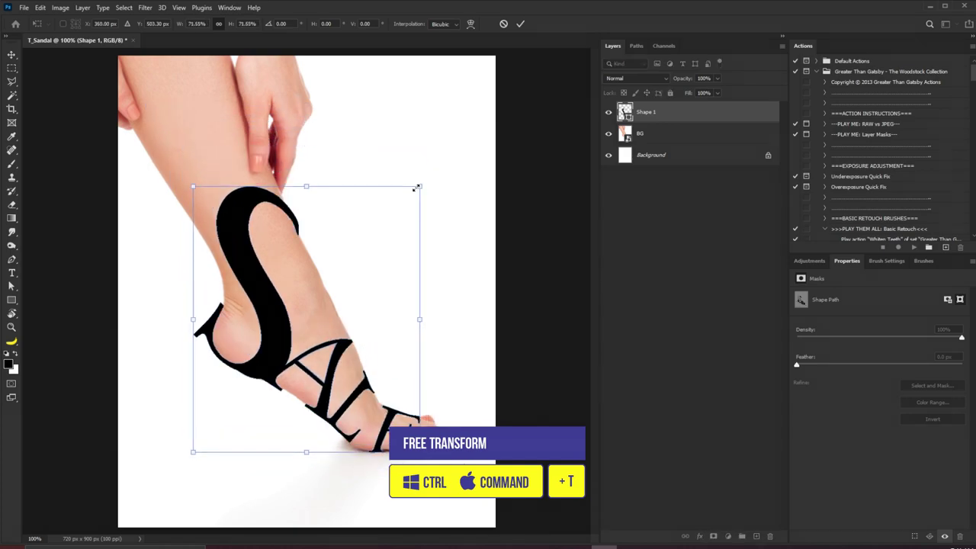
{"action": "key", "text": "Return"}
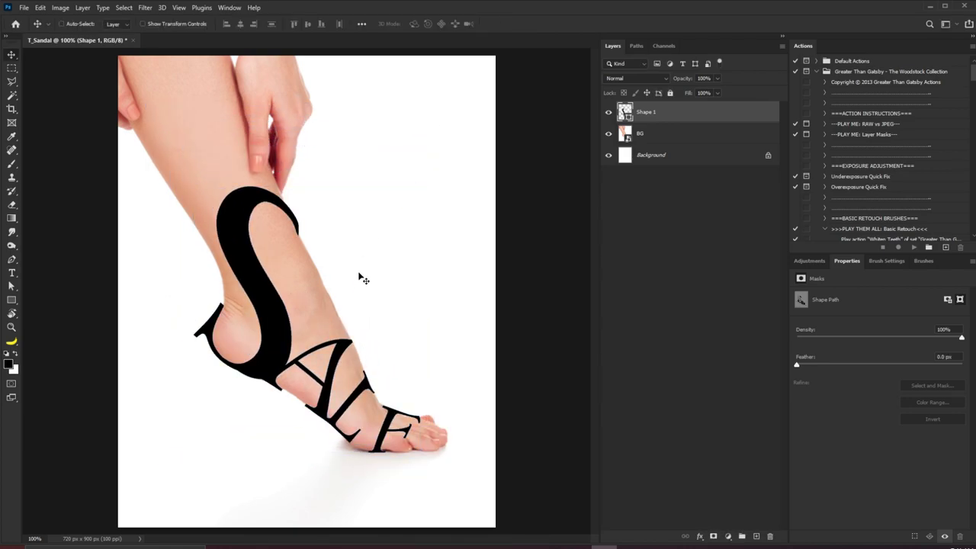
{"action": "key", "text": "ctrl"}
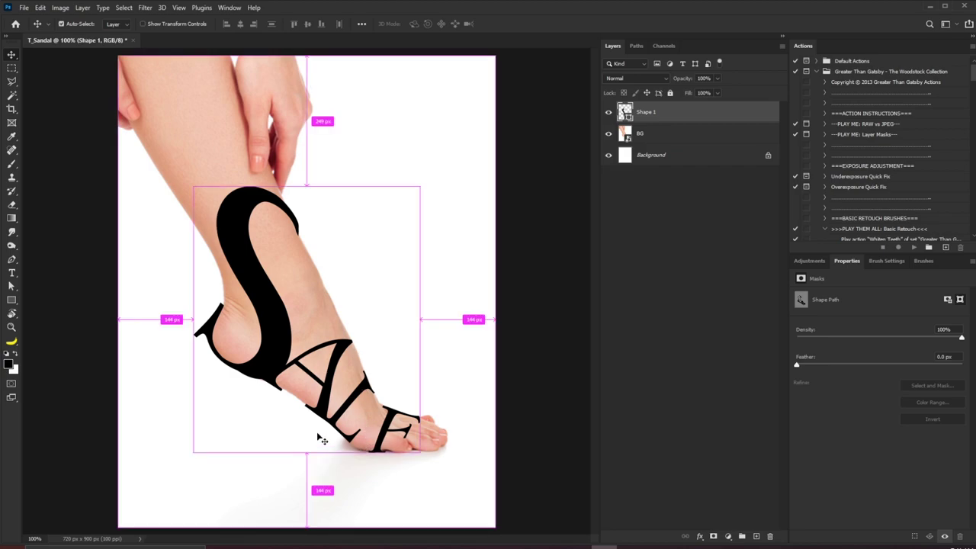
{"action": "key", "text": "ctrl+space"}
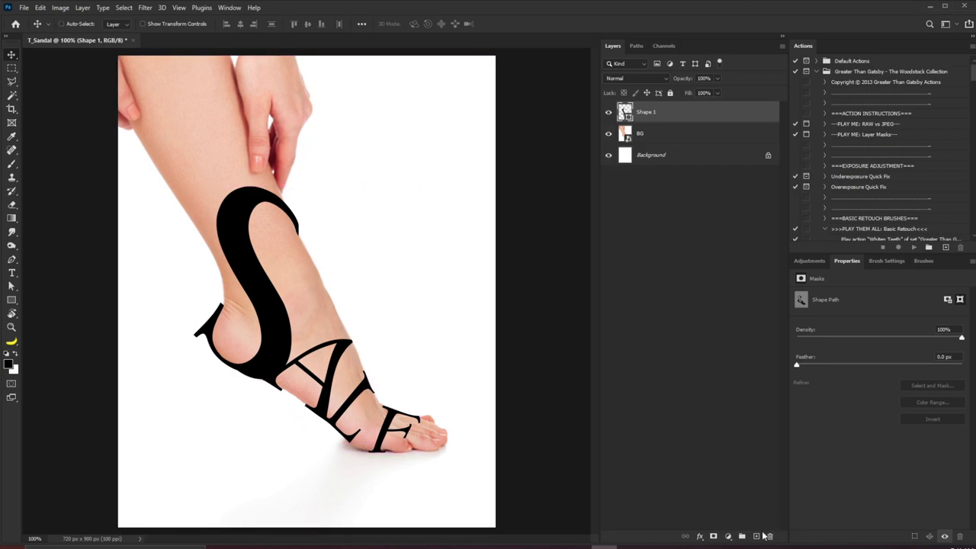
- Add a new layer and set the Pen tool in Shape mode to no fill and an orange stroke
{"action": "left_click", "coordinate": [756, 537]}
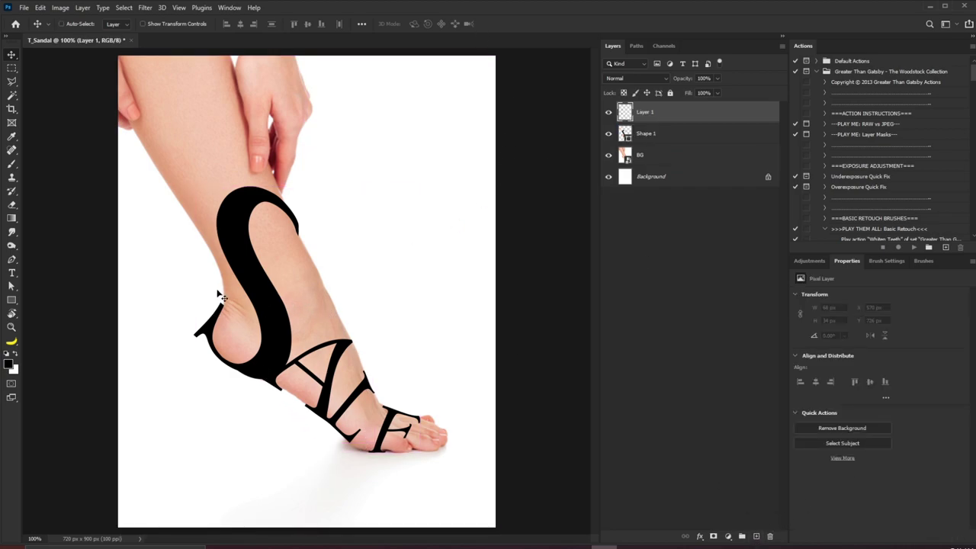
{"action": "key", "text": "p"}
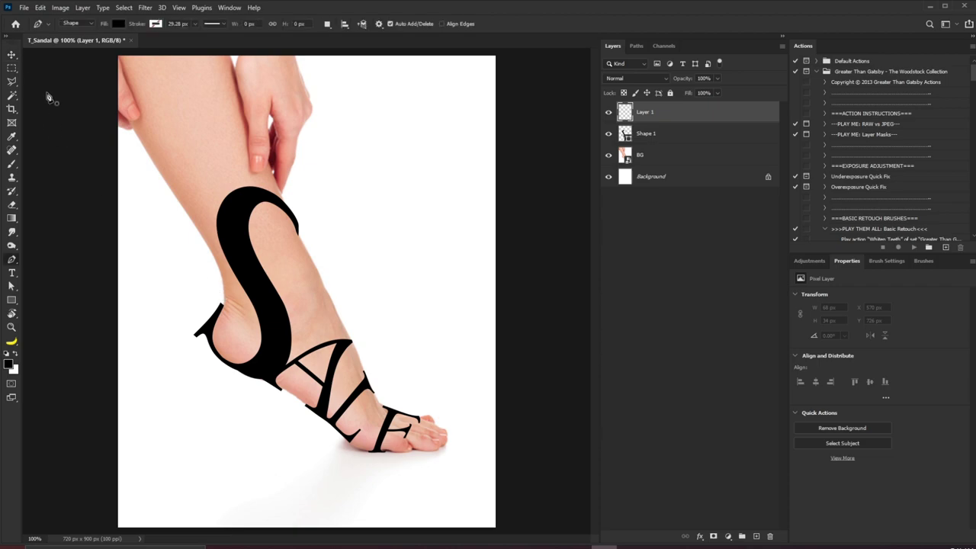
{"action": "left_click", "coordinate": [119, 24]}
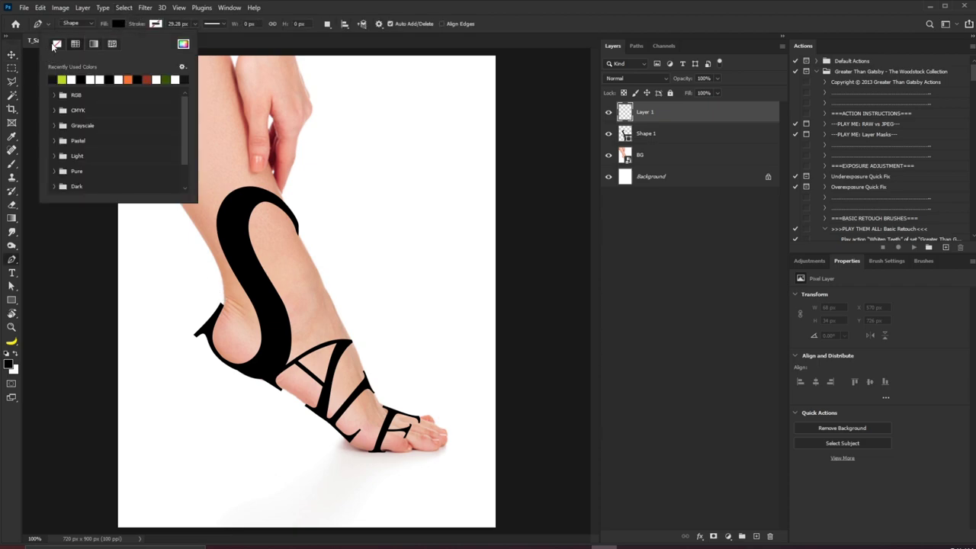
{"action": "left_click", "coordinate": [55, 44]}
{"action": "left_click", "coordinate": [156, 23]}
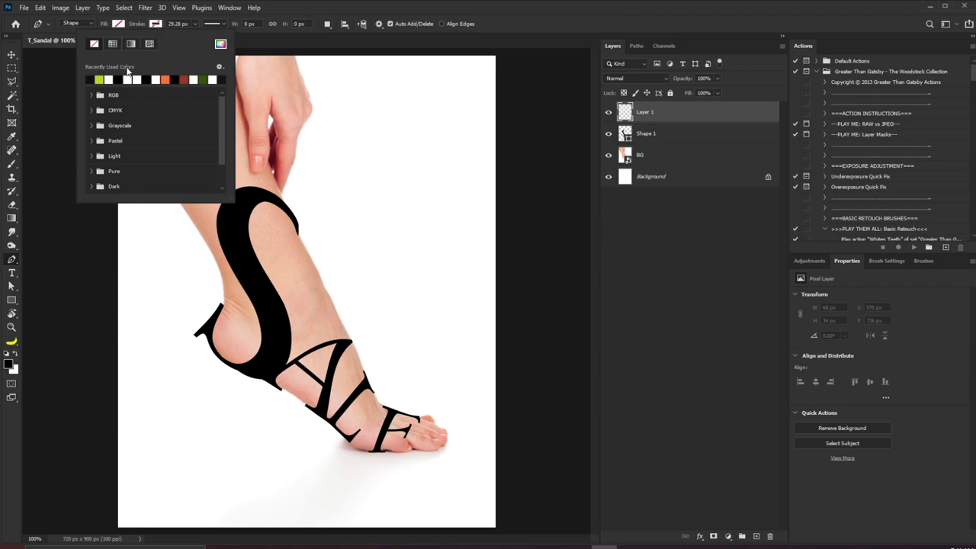
{"action": "left_click", "coordinate": [167, 78]}
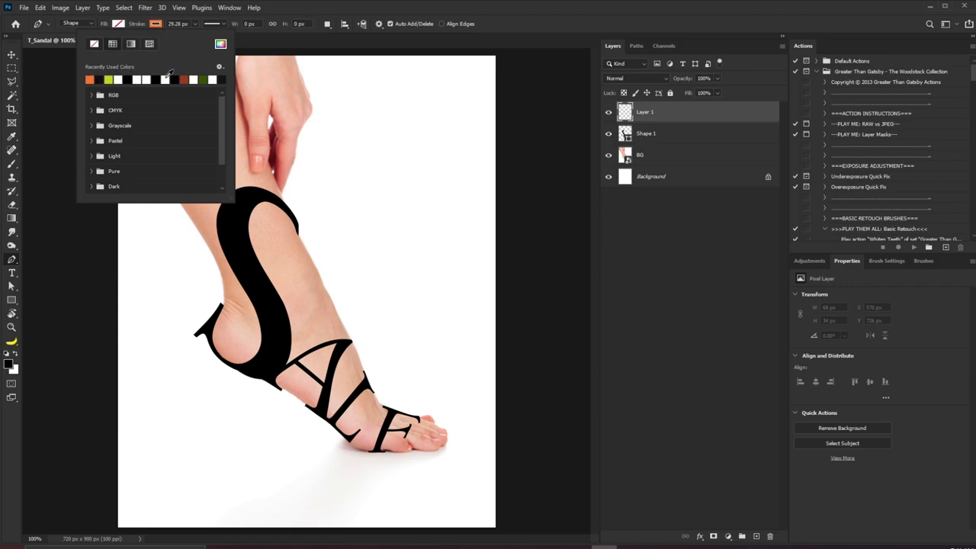
{"action": "left_click", "coordinate": [490, 4]}
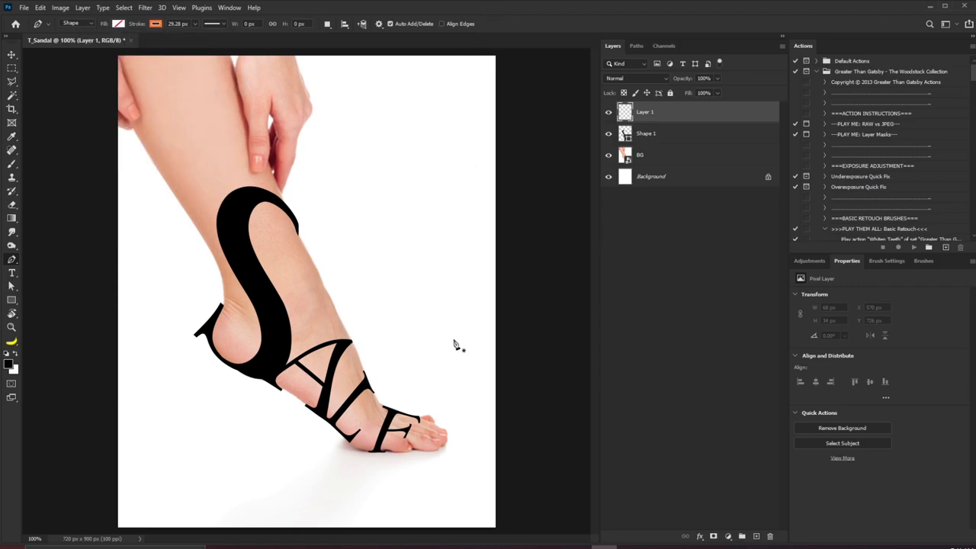
- Begin a curved pen path about 58 × 61 px along the outer edge of the lettering under the heel
{"action": "left_click_drag", "start_coordinate": [390, 387], "coordinate": [416, 435]}
{"action": "left_click_drag", "start_coordinate": [305, 403], "coordinate": [396, 330]}
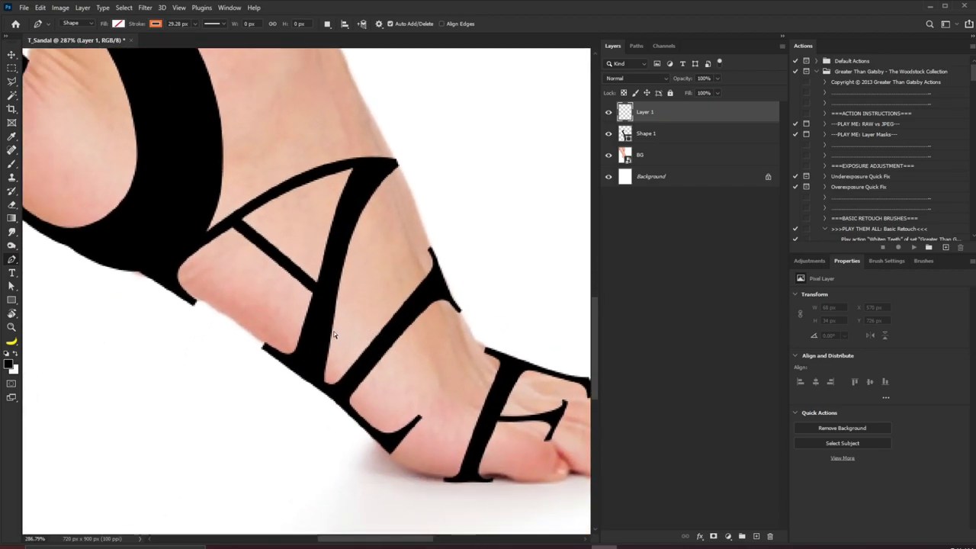
{"action": "left_click_drag", "start_coordinate": [153, 189], "coordinate": [357, 322]}
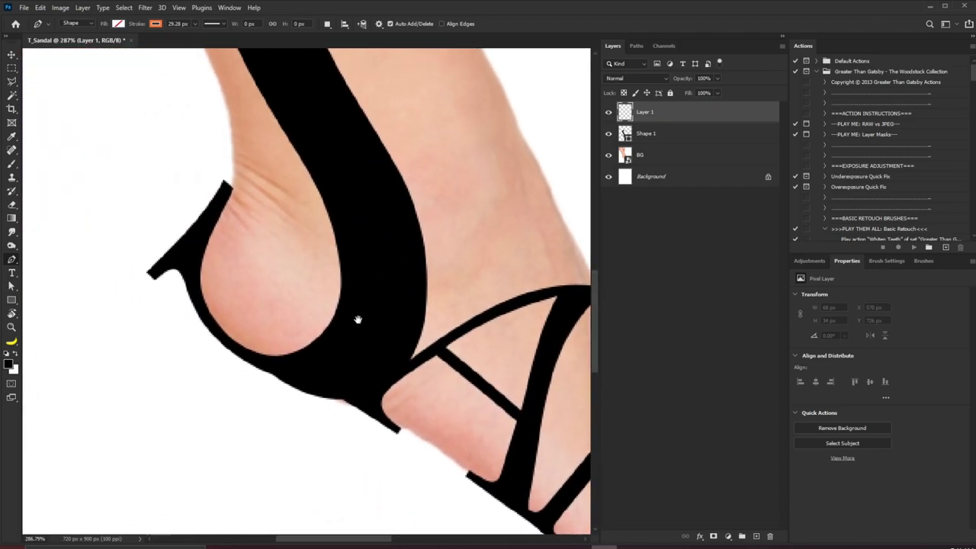
{"action": "left_click", "coordinate": [187, 288]}
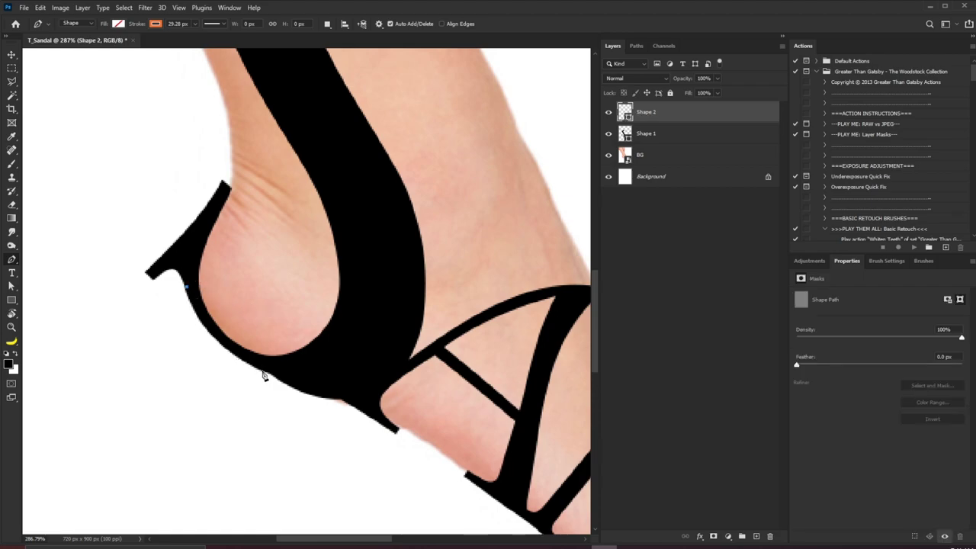
{"action": "left_click_drag", "start_coordinate": [290, 383], "coordinate": [350, 413]}
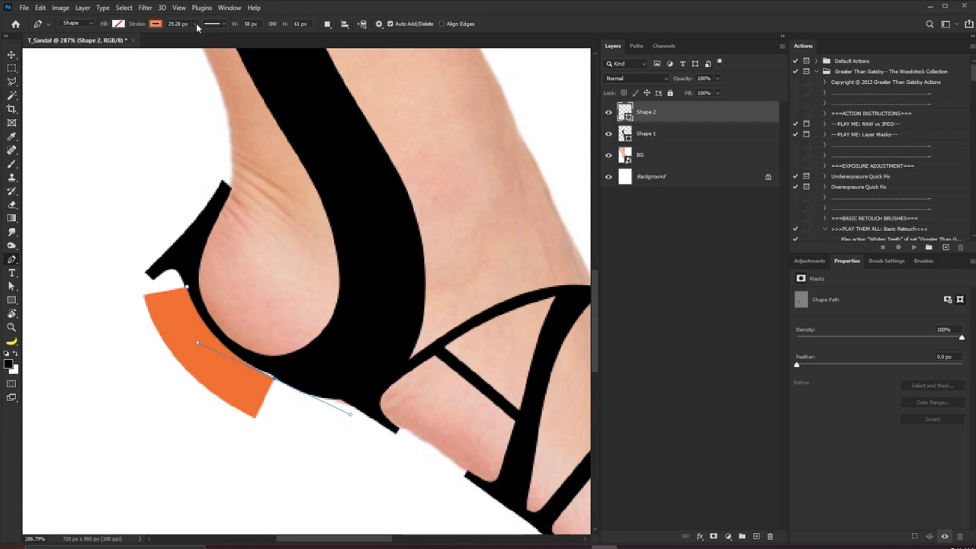
- Thin the stroke to 0.51 px and complete the curved heel path as a closed shape about 137 × 97 px along the lettering
{"action": "mouse_move", "coordinate": [197, 28]}
{"action": "left_mouse_down"}
{"action": "mouse_move", "coordinate": [195, 38]}
{"action": "mouse_move", "coordinate": [172, 40]}
{"action": "left_mouse_up"}
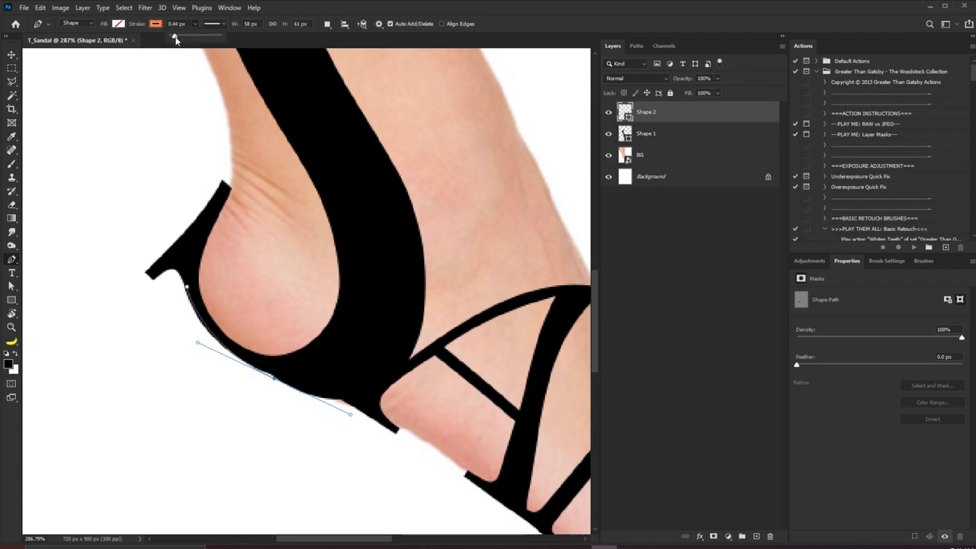
{"action": "left_click_drag", "start_coordinate": [175, 39], "coordinate": [176, 40]}
{"action": "left_click_drag", "start_coordinate": [395, 432], "coordinate": [425, 457]}
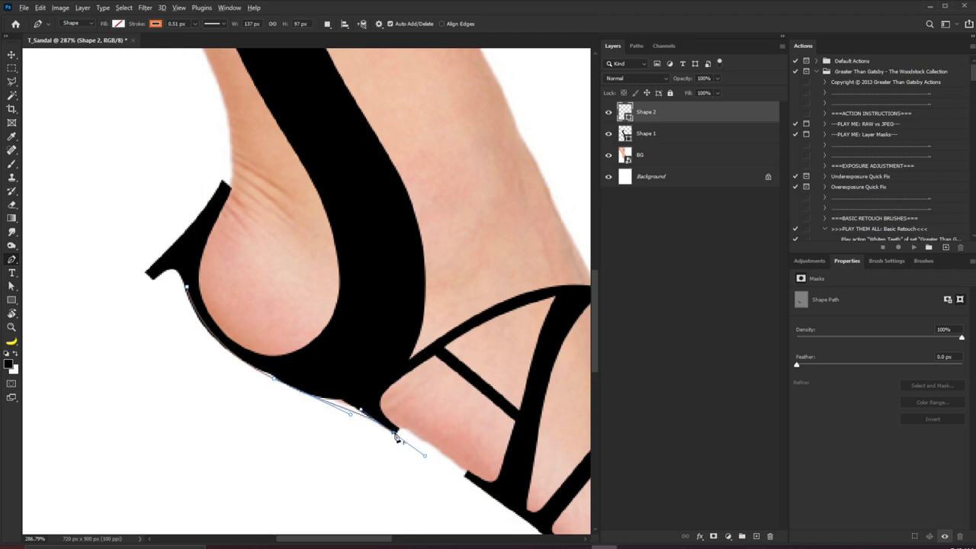
{"action": "left_click", "coordinate": [394, 432], "text": "alt"}
{"action": "left_click_drag", "start_coordinate": [374, 401], "coordinate": [247, 350]}
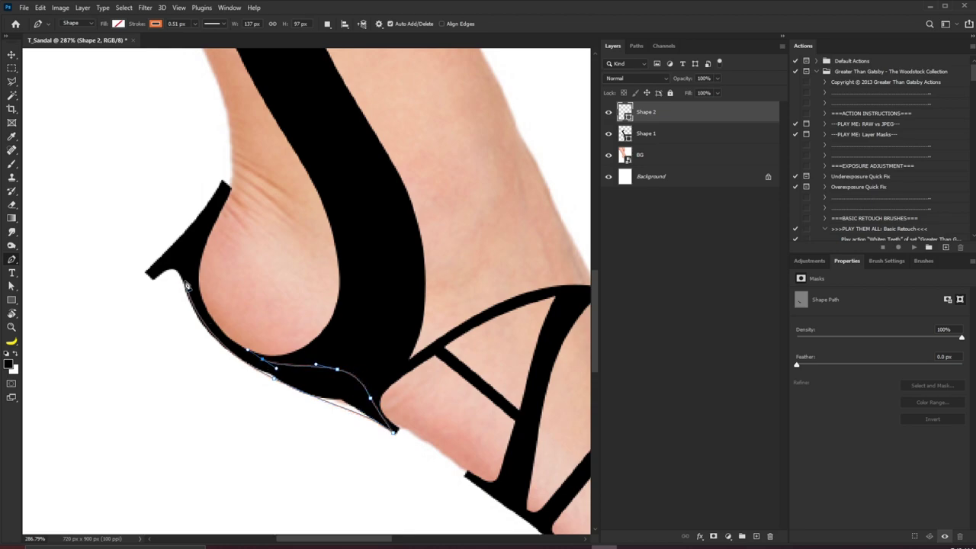
{"action": "left_click_drag", "start_coordinate": [186, 287], "coordinate": [168, 236]}
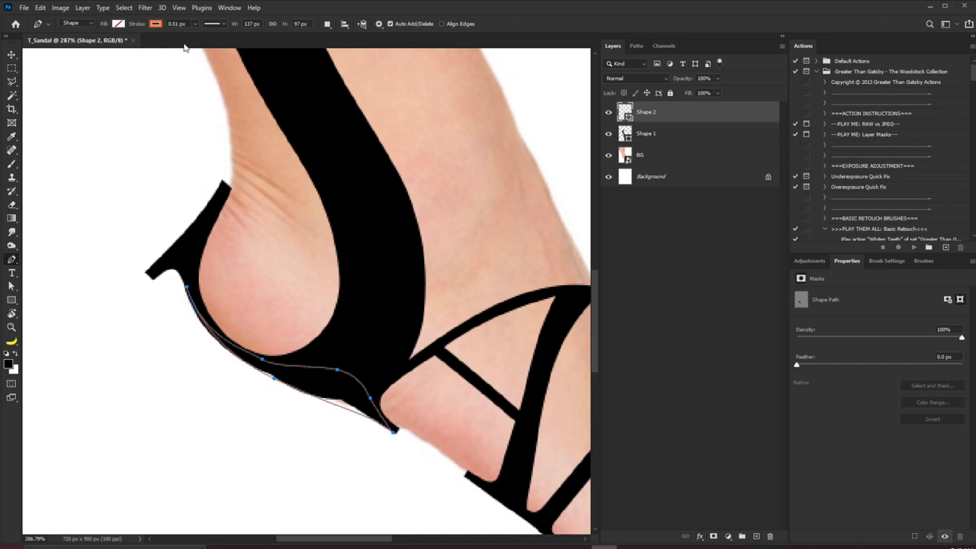
- Remove the stroke from the heel shape and fill it with the near-black recent color
{"action": "left_click", "coordinate": [156, 25]}
{"action": "left_click", "coordinate": [96, 45]}
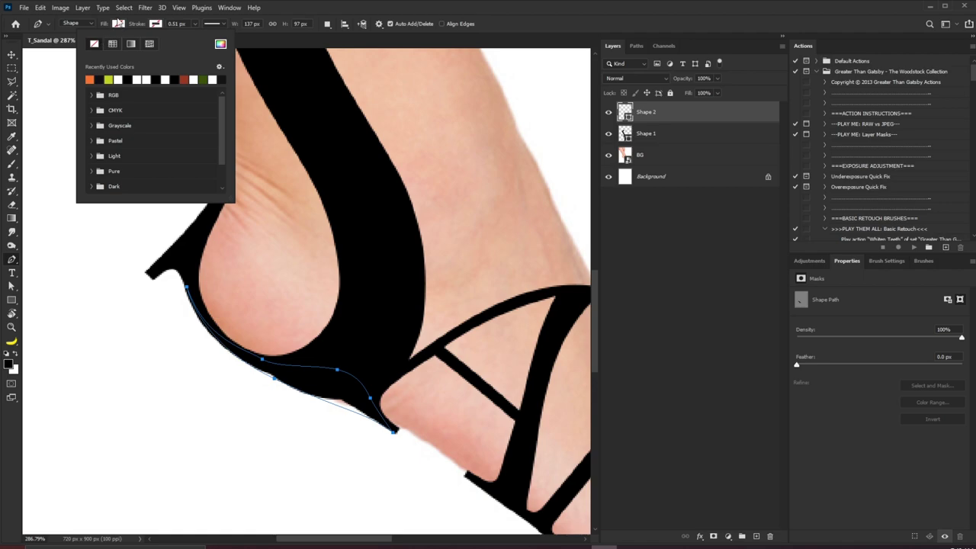
{"action": "left_click", "coordinate": [118, 24]}
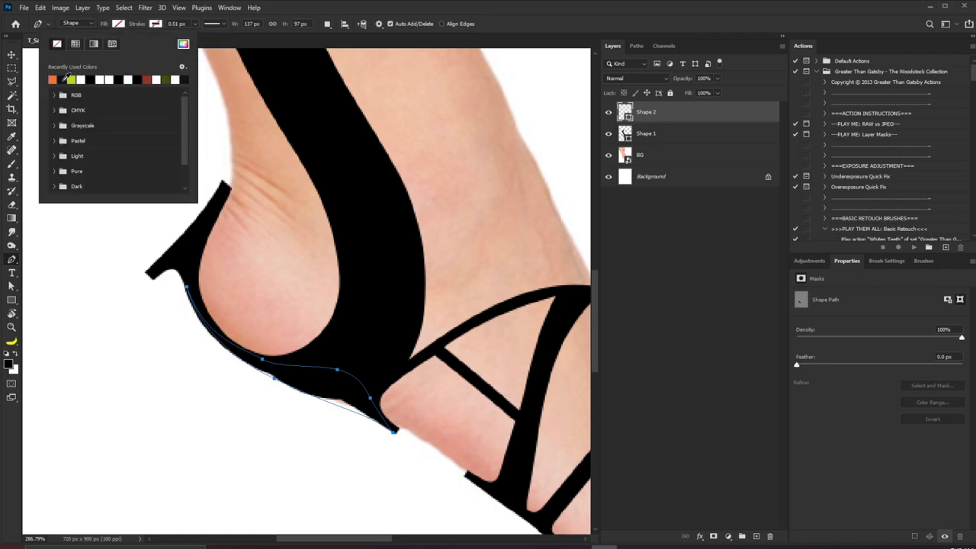
{"action": "left_click", "coordinate": [64, 79]}
{"action": "key", "text": "Escape"}
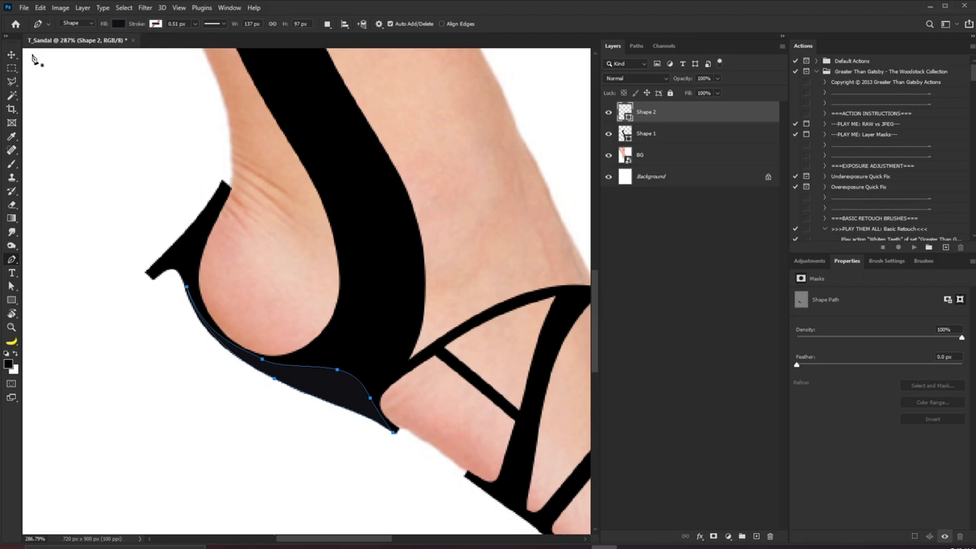
{"action": "left_click", "coordinate": [11, 55]}
- Draw a closed, near-black U-shaped piece about 42 × 35 px with the Pen tool where the middle straps meet at the sole
{"action": "left_click_drag", "start_coordinate": [399, 420], "coordinate": [325, 388]}
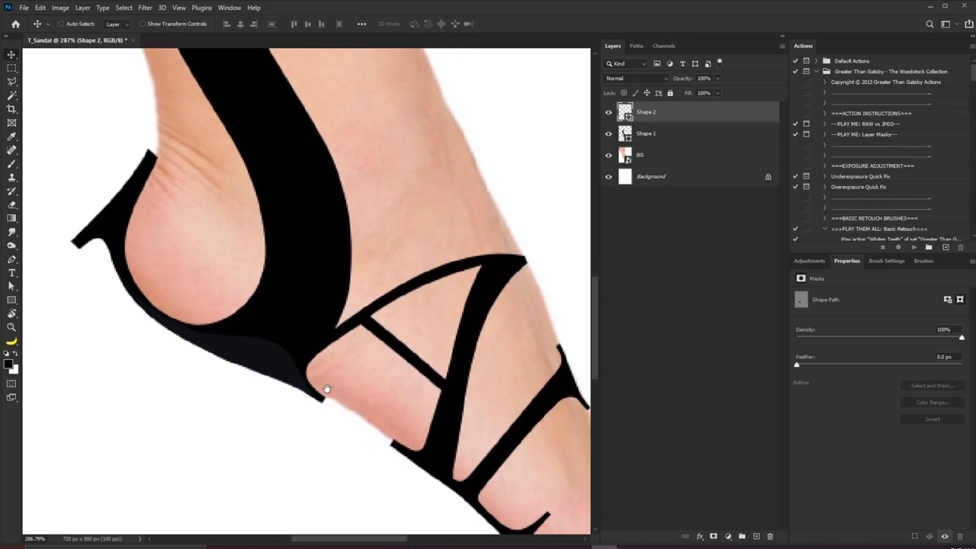
{"action": "left_click_drag", "start_coordinate": [439, 427], "coordinate": [359, 368]}
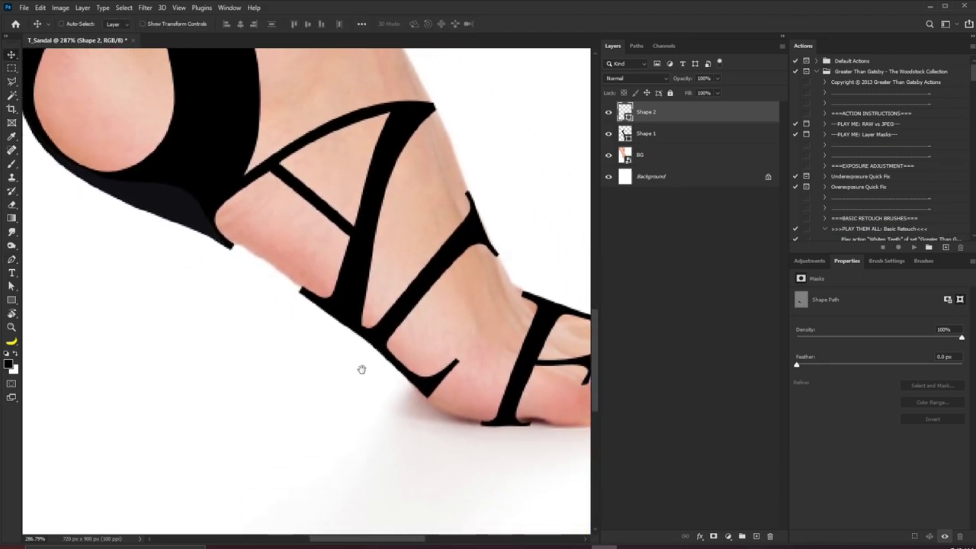
{"action": "left_click_drag", "start_coordinate": [367, 333], "coordinate": [370, 364]}
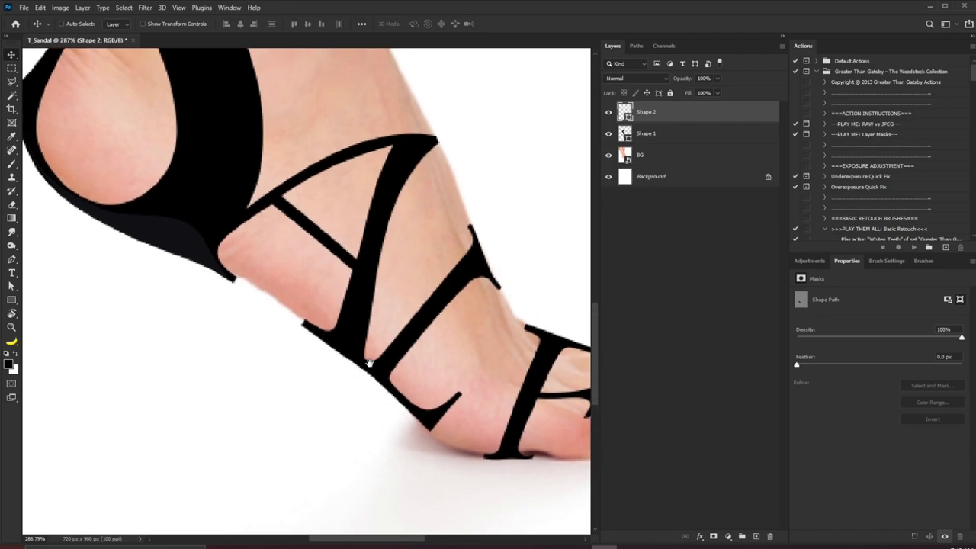
{"action": "key", "text": "p"}
{"action": "left_click", "coordinate": [365, 315]}
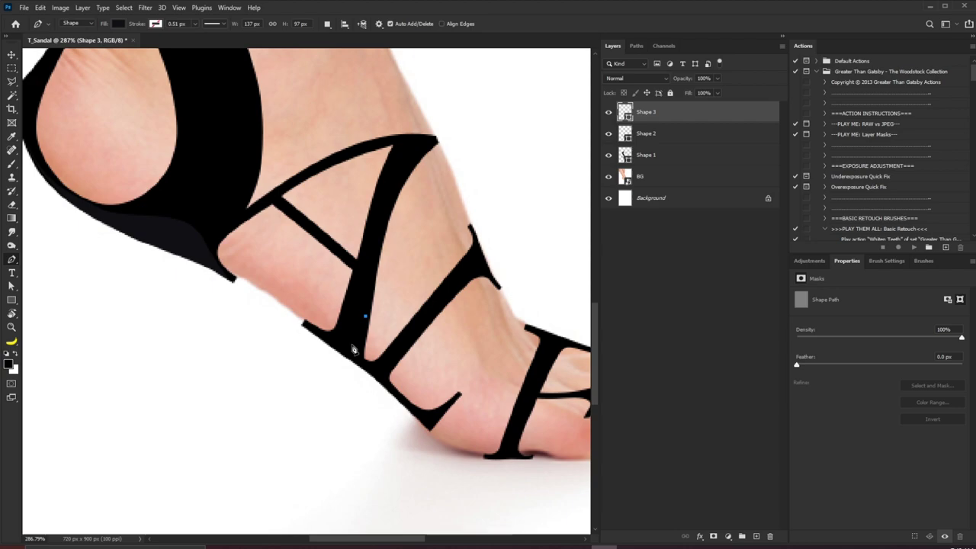
{"action": "left_click_drag", "start_coordinate": [363, 347], "coordinate": [426, 319]}
{"action": "left_click", "coordinate": [391, 364]}
{"action": "left_click_drag", "start_coordinate": [367, 367], "coordinate": [363, 368]}
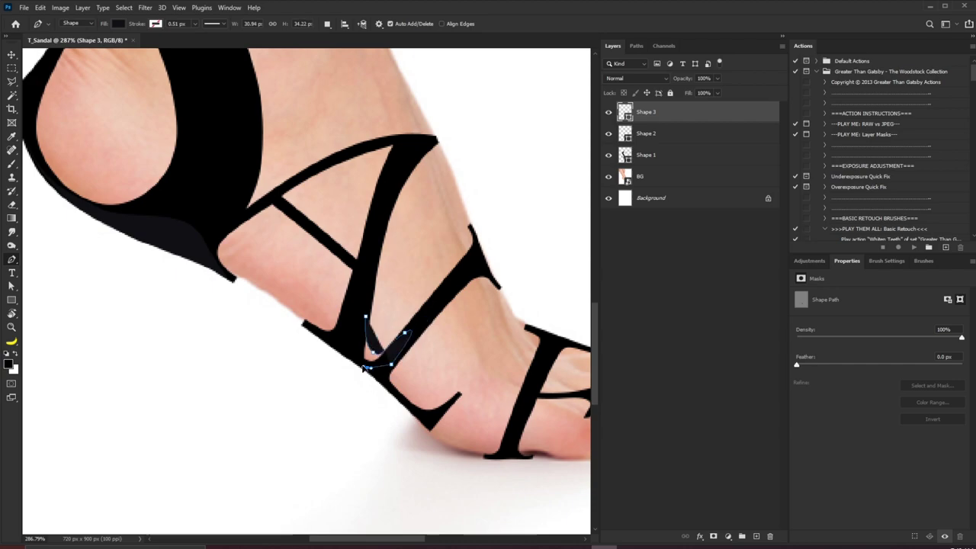
{"action": "left_click", "coordinate": [350, 335]}
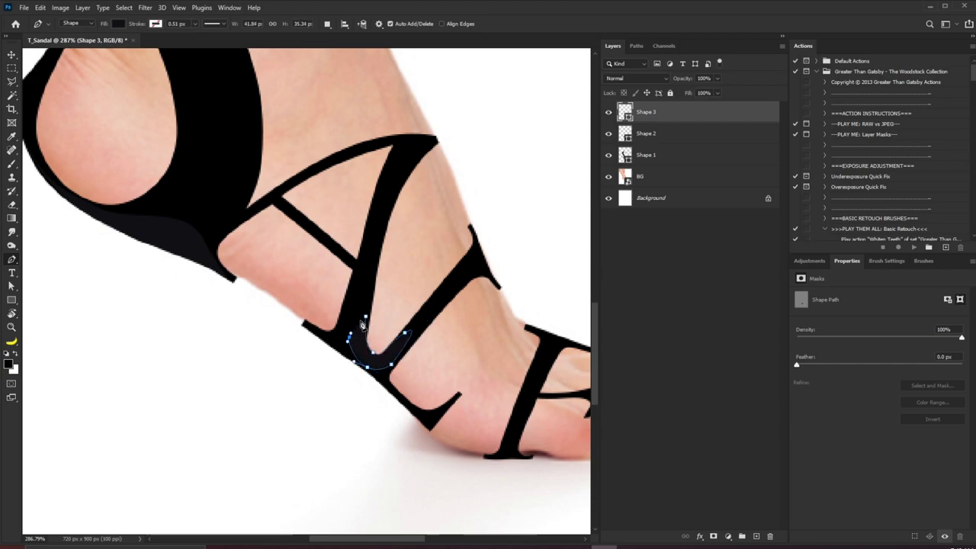
{"action": "left_click", "coordinate": [364, 318]}
{"action": "left_click", "coordinate": [12, 54]}
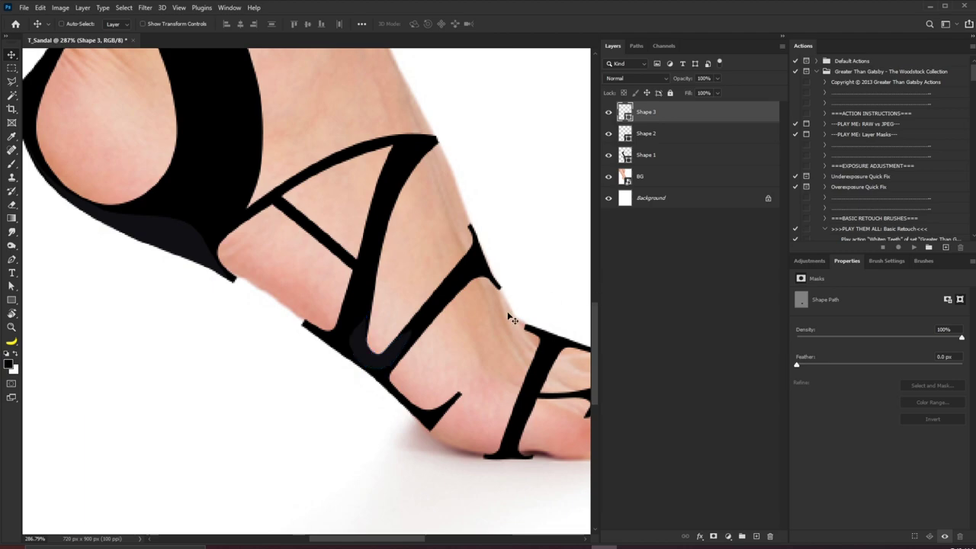
- Switch the Pen tool back to no fill and an orange stroke
{"action": "left_click_drag", "start_coordinate": [468, 311], "coordinate": [348, 293]}
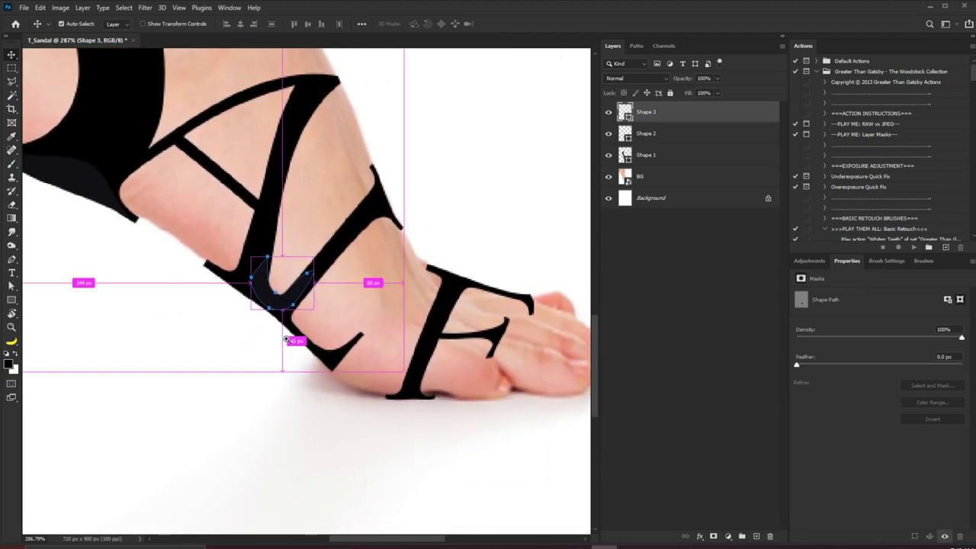
{"action": "left_click_drag", "start_coordinate": [294, 338], "coordinate": [320, 339]}
{"action": "left_click_drag", "start_coordinate": [368, 367], "coordinate": [326, 369]}
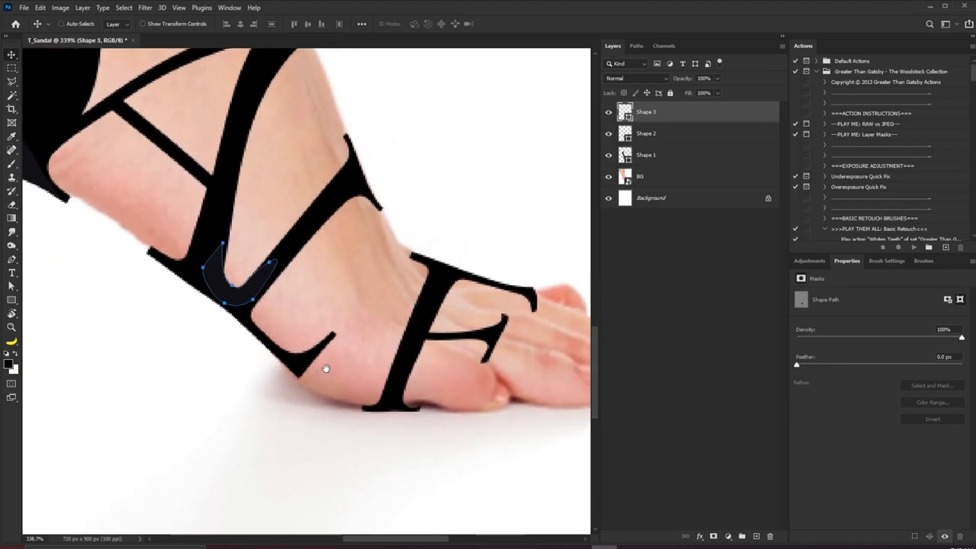
{"action": "key", "text": "p"}
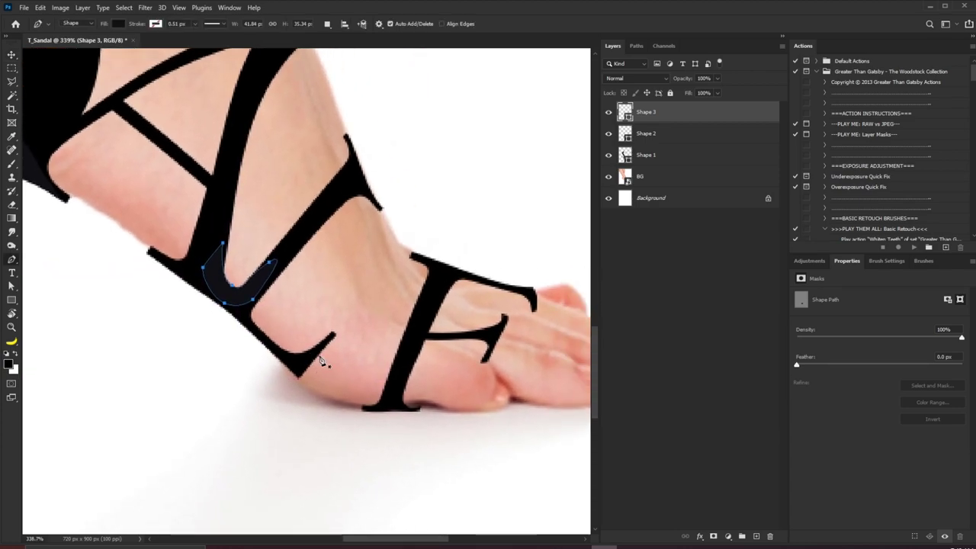
{"action": "left_click", "coordinate": [114, 24]}
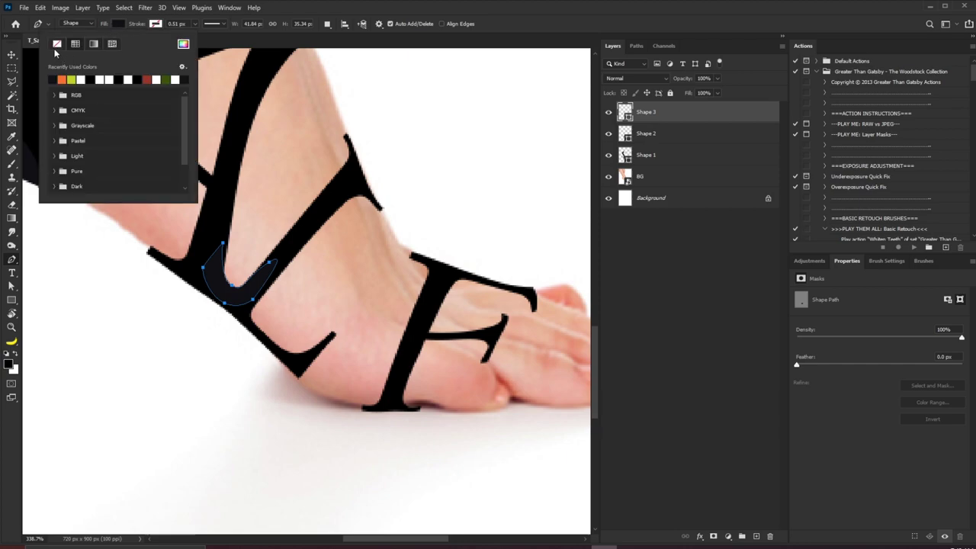
{"action": "left_click", "coordinate": [58, 44]}
{"action": "left_click", "coordinate": [156, 24]}
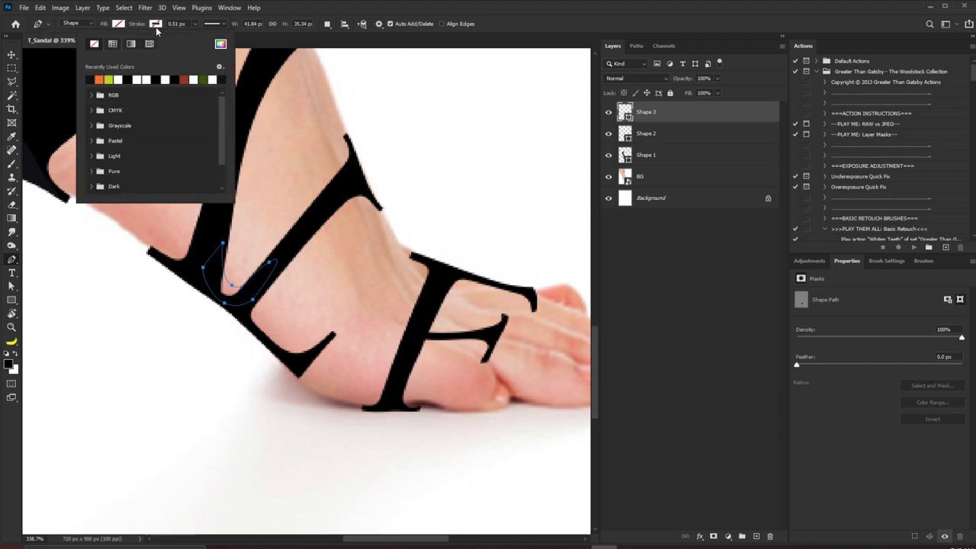
{"action": "left_click", "coordinate": [99, 78]}
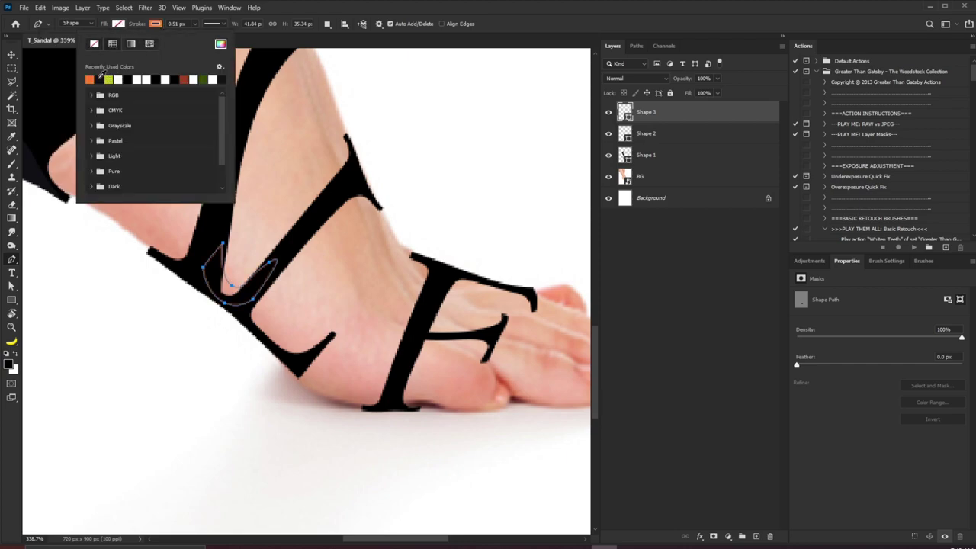
- Draw a curved pen path about 91 × 39 px under the ball of the foot, ending at the base of the front letter
{"action": "left_click", "coordinate": [259, 341]}
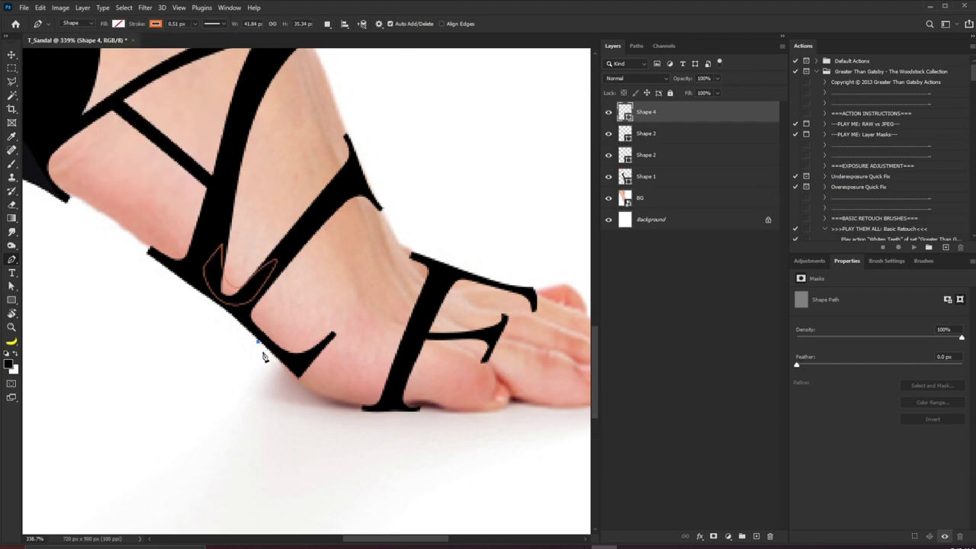
{"action": "left_click", "coordinate": [296, 382]}
{"action": "left_click_drag", "start_coordinate": [336, 409], "coordinate": [347, 410]}
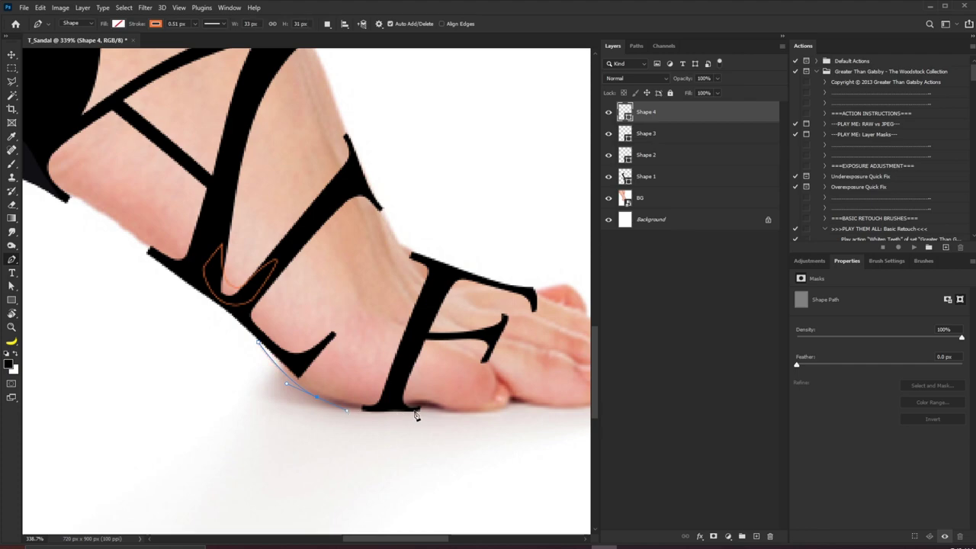
{"action": "left_click_drag", "start_coordinate": [420, 411], "coordinate": [438, 412]}
{"action": "left_click", "coordinate": [462, 411]}
{"action": "key", "text": "ctrl+plus"}
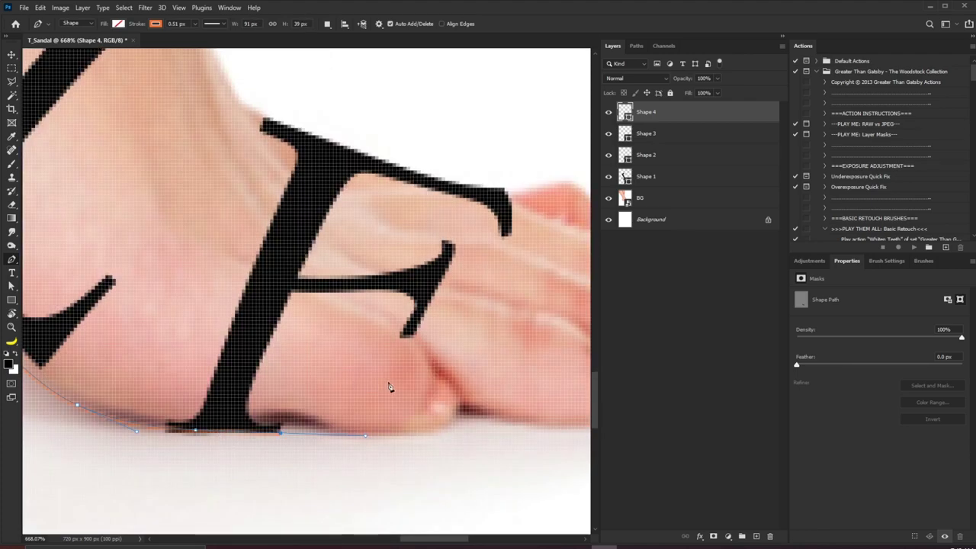
- Trace the path back along the underside of the foot and close it into a thin sole shape about 117 × 62 px
{"action": "left_click", "coordinate": [281, 433], "text": "alt"}
{"action": "left_click_drag", "start_coordinate": [277, 432], "coordinate": [217, 402]}
{"action": "key", "text": "ctrl+z"}
{"action": "left_click", "coordinate": [282, 423]}
{"action": "left_click_drag", "start_coordinate": [236, 418], "coordinate": [366, 428]}
{"action": "left_click_drag", "start_coordinate": [211, 332], "coordinate": [353, 464]}
{"action": "left_click_drag", "start_coordinate": [298, 410], "coordinate": [289, 396]}
{"action": "left_click", "coordinate": [263, 400]}
{"action": "left_click_drag", "start_coordinate": [355, 442], "coordinate": [308, 343]}
{"action": "left_click", "coordinate": [304, 382]}
{"action": "left_click_drag", "start_coordinate": [368, 396], "coordinate": [274, 391]}
- Fill the thin front sole shape with black and remove its stroke
{"action": "left_click", "coordinate": [118, 23]}
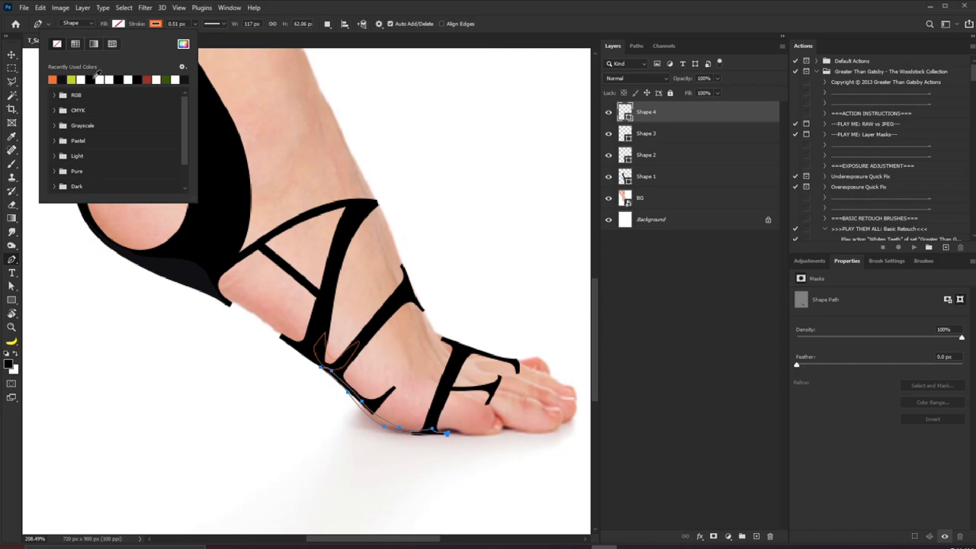
{"action": "left_click", "coordinate": [69, 79]}
{"action": "left_click", "coordinate": [156, 24]}
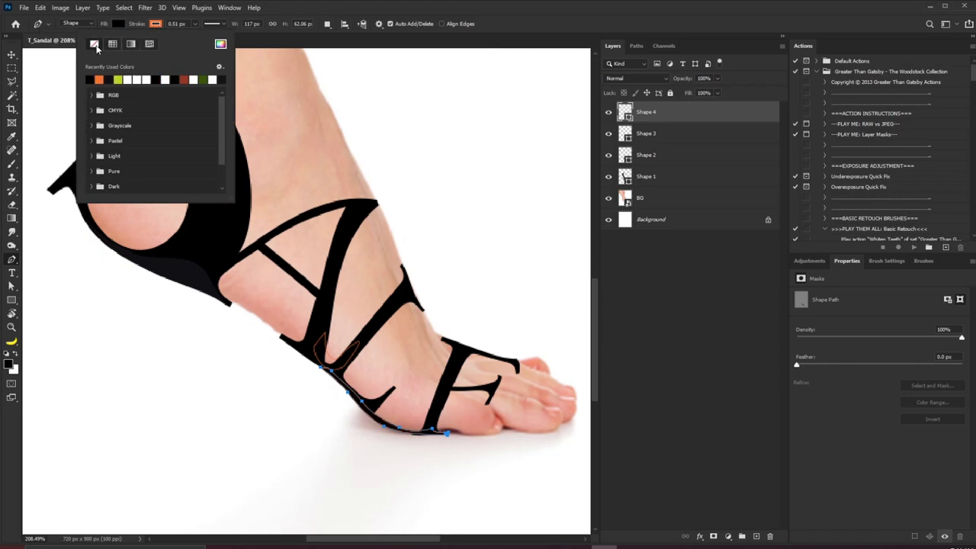
{"action": "left_click", "coordinate": [95, 45]}
{"action": "key", "text": "Return"}
{"action": "key", "text": "v"}
- Remove the stroke from the U-shaped piece on the Shape 3 layer and fill it with black
{"action": "left_click", "coordinate": [625, 134]}
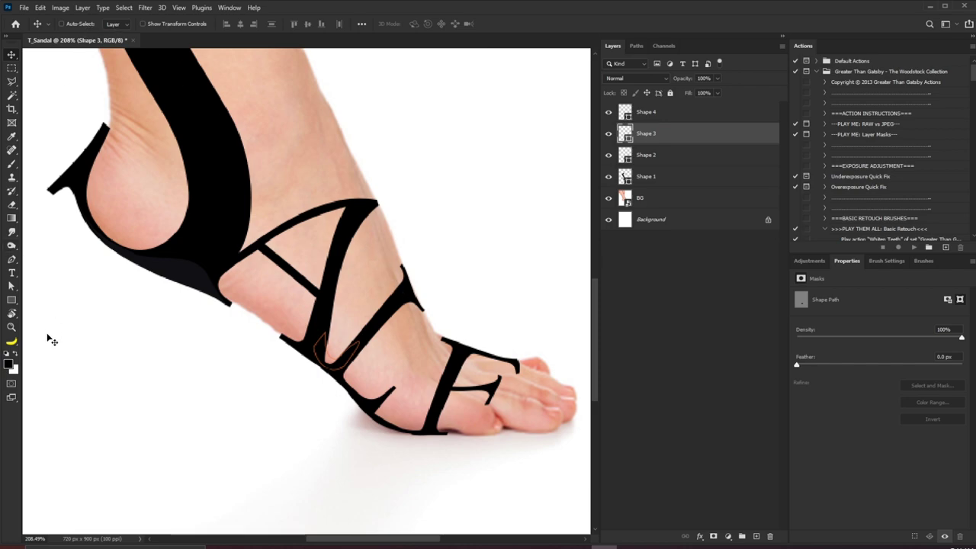
{"action": "left_click", "coordinate": [13, 302]}
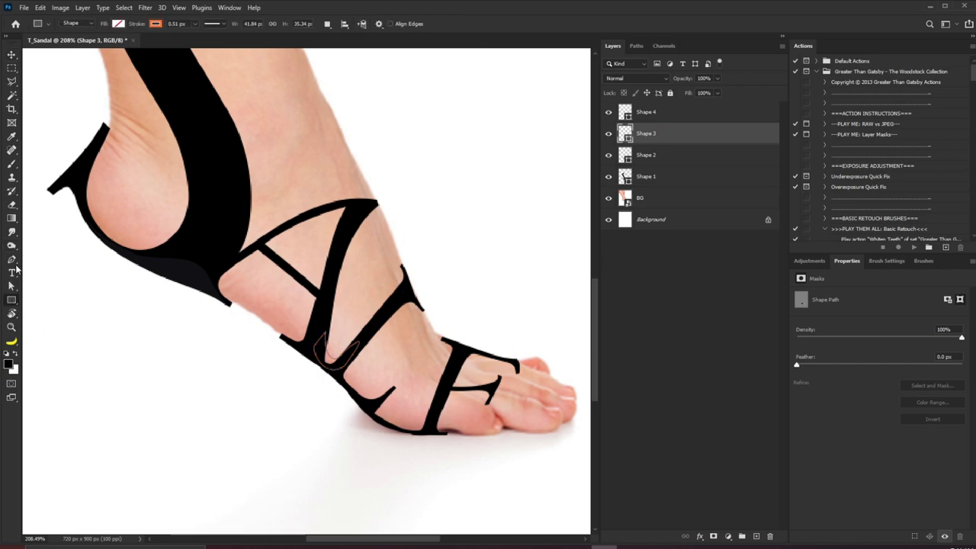
{"action": "left_click", "coordinate": [159, 22]}
{"action": "left_click", "coordinate": [93, 45]}
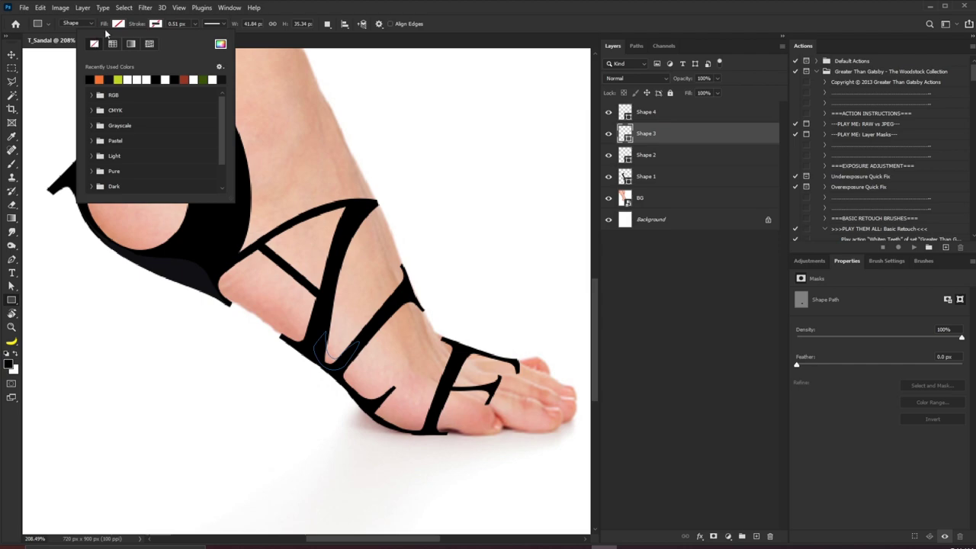
{"action": "left_click", "coordinate": [118, 26]}
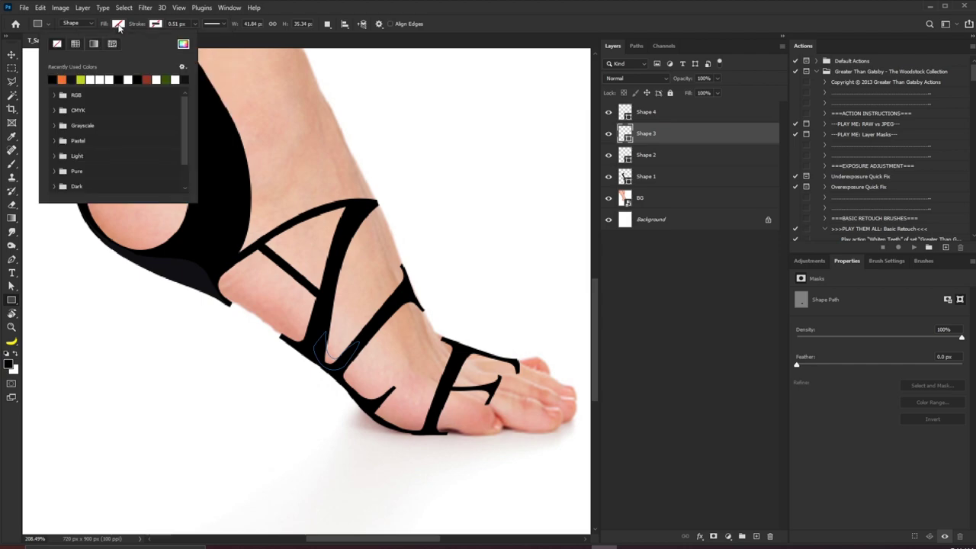
{"action": "left_click", "coordinate": [55, 78]}
{"action": "left_click", "coordinate": [429, 5]}
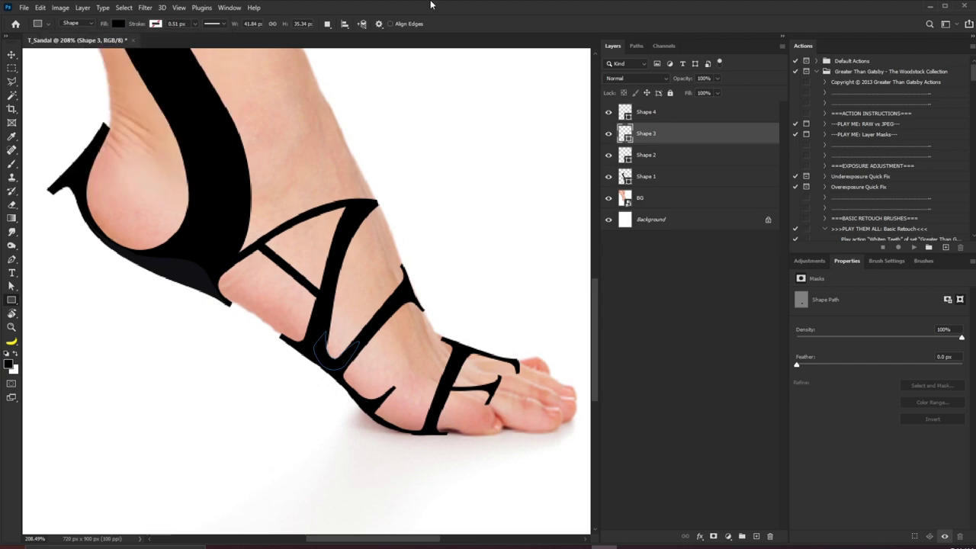
{"action": "left_click", "coordinate": [11, 55]}
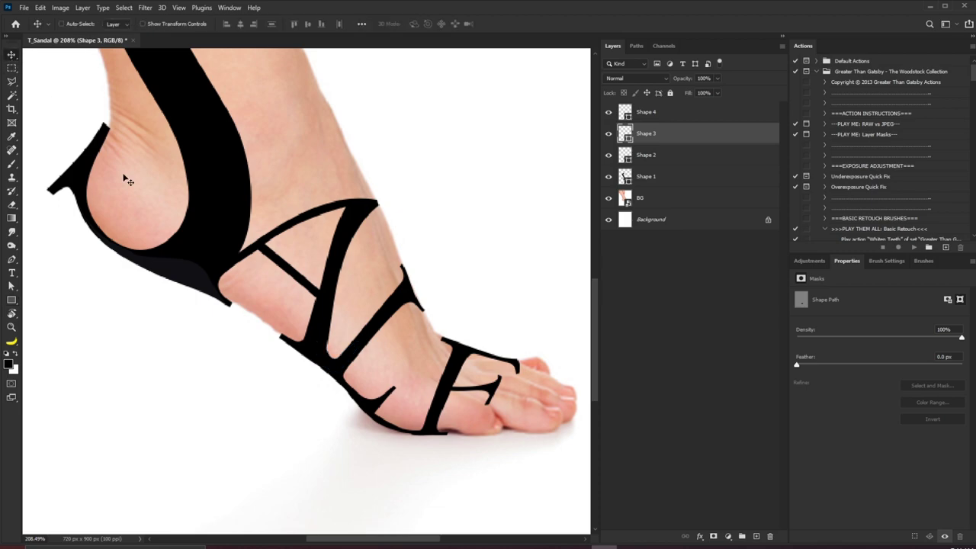
- Bring the whole poster into view and select the BG photo layer
{"action": "scroll", "coordinate": [383, 206], "scroll_direction": "down", "scroll_amount": 3}
{"action": "scroll", "coordinate": [383, 206], "scroll_direction": "up", "scroll_amount": 6}
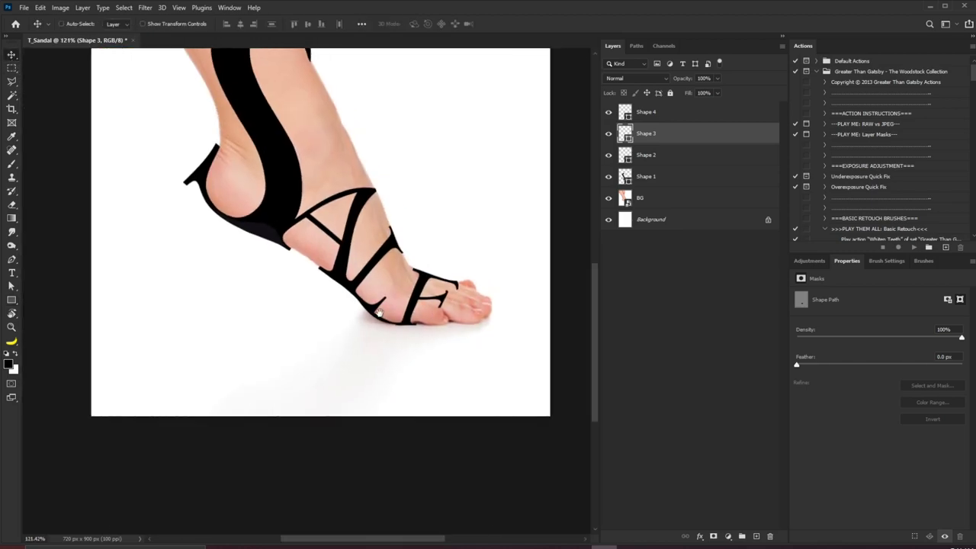
{"action": "scroll", "coordinate": [380, 334], "scroll_direction": "down", "scroll_amount": 6}
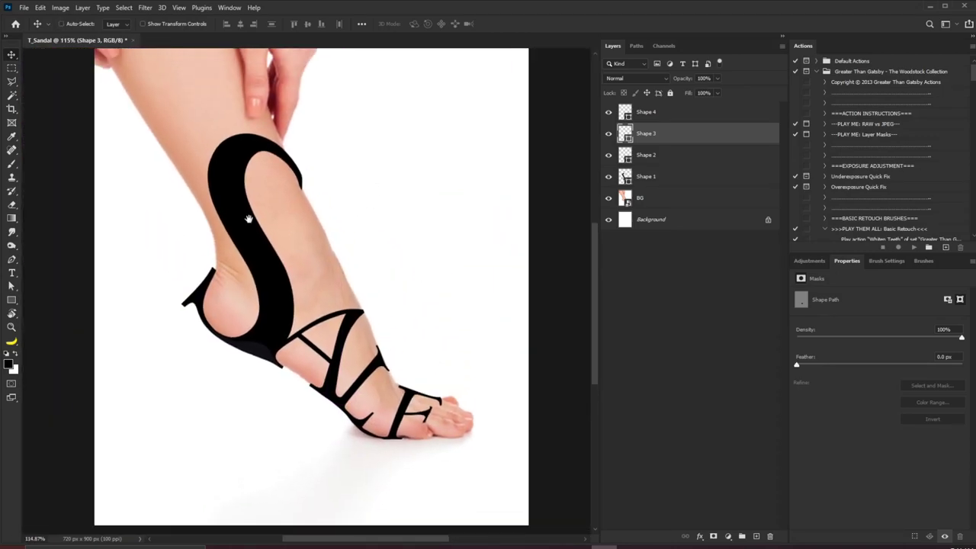
{"action": "scroll", "coordinate": [275, 197], "scroll_direction": "down", "scroll_amount": 2}
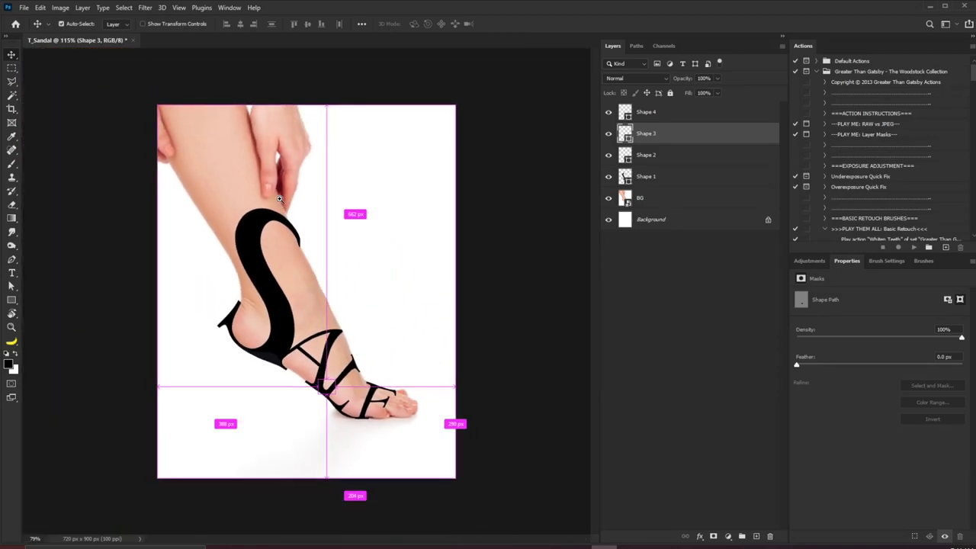
{"action": "left_click", "coordinate": [637, 200]}
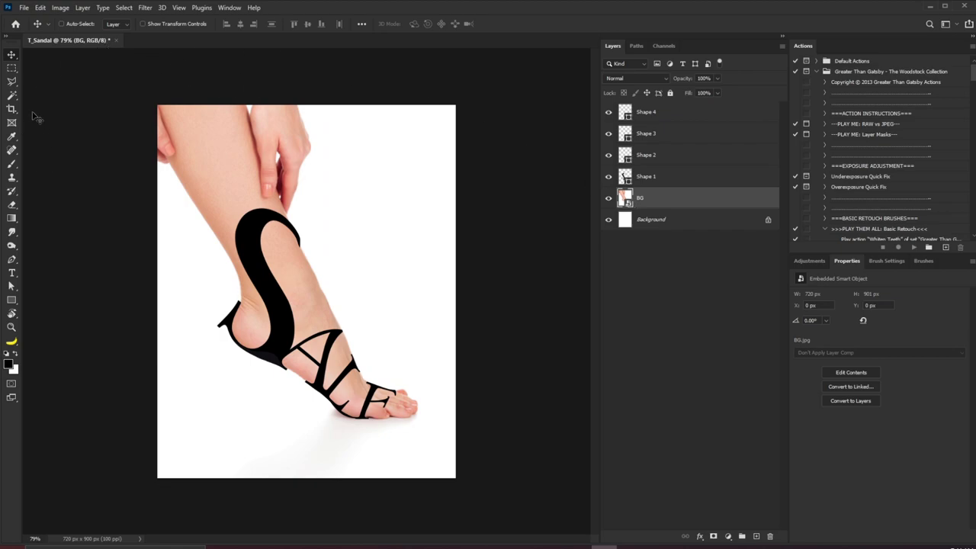
- Open the BG photo in Select and Mask and select the leg and hands automatically with Select Subject
{"action": "left_click", "coordinate": [11, 69]}
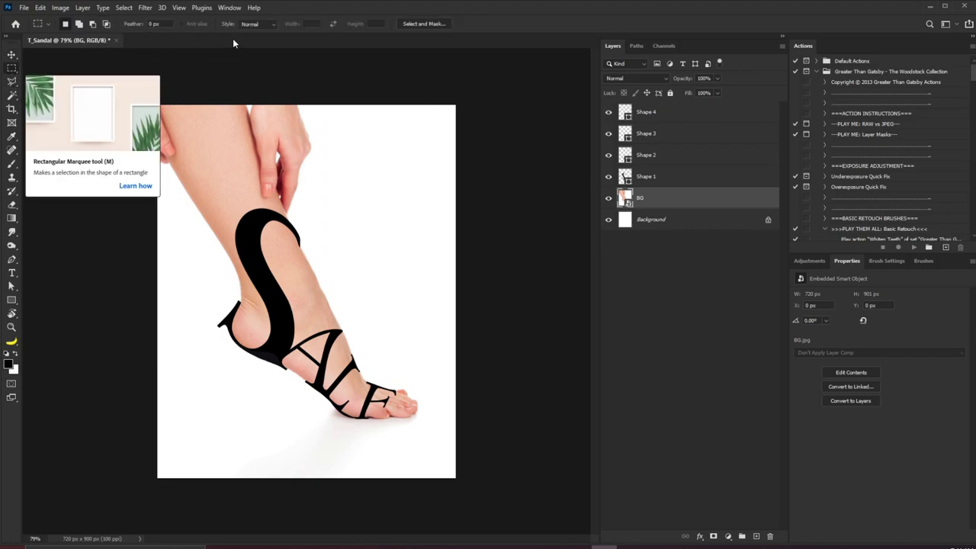
{"action": "left_click", "coordinate": [420, 24]}
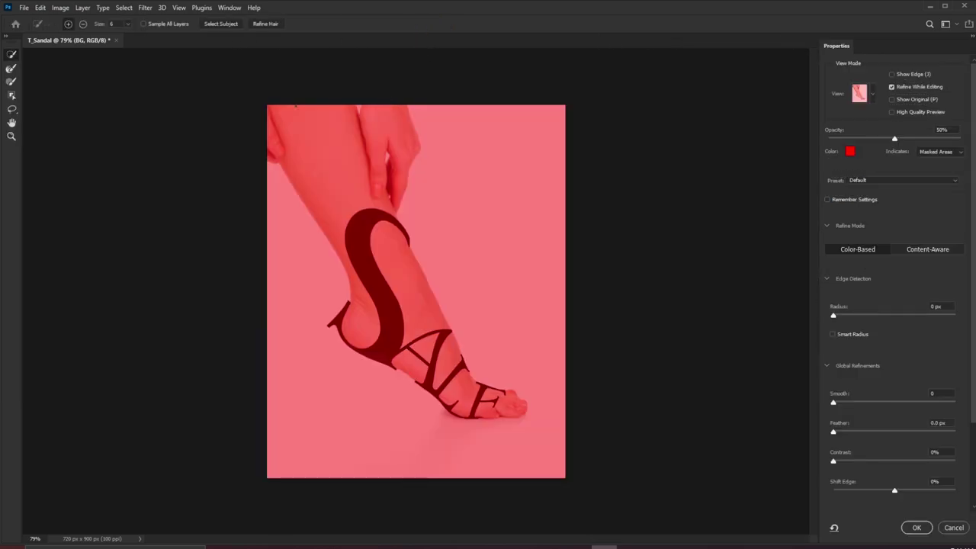
{"action": "left_click", "coordinate": [226, 24]}
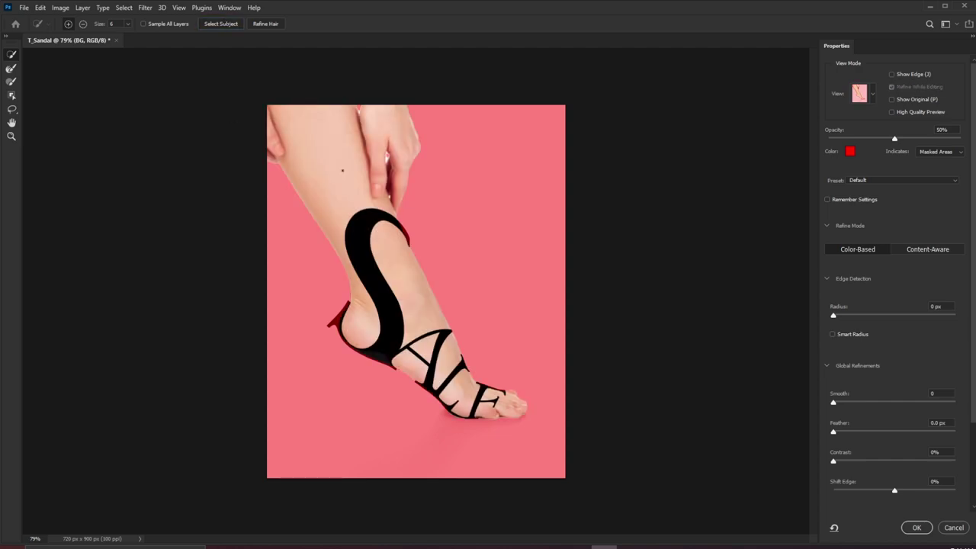
- Brush over the white gaps between the fingers and leg with the Refine Edge Brush to mask out the leftover background
{"action": "left_click_drag", "start_coordinate": [410, 146], "coordinate": [439, 199]}
{"action": "left_click", "coordinate": [10, 68]}
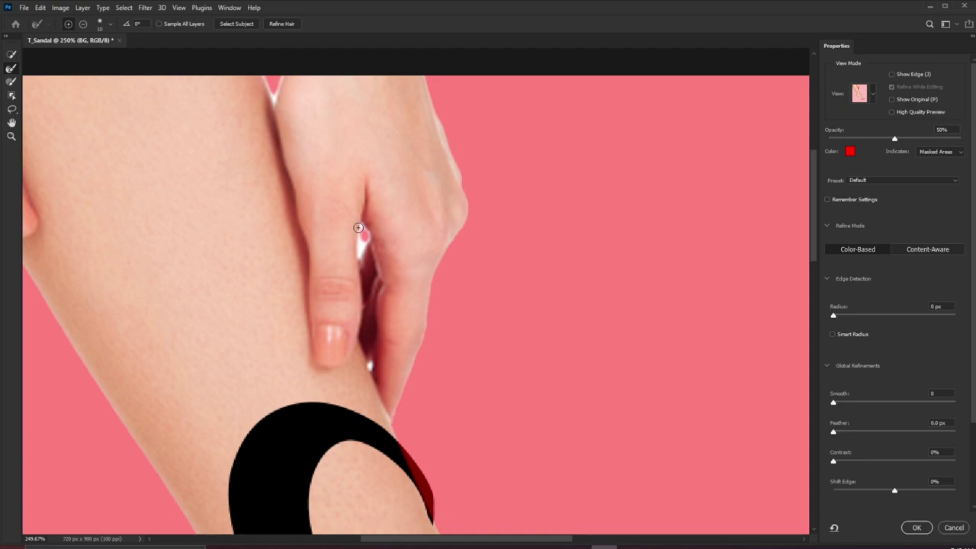
{"action": "left_click_drag", "start_coordinate": [360, 225], "coordinate": [359, 253]}
{"action": "mouse_move", "coordinate": [312, 157]}
{"action": "left_mouse_down"}
{"action": "mouse_move", "coordinate": [320, 259]}
{"action": "mouse_move", "coordinate": [331, 282]}
{"action": "left_mouse_up"}
{"action": "mouse_move", "coordinate": [291, 214]}
{"action": "left_mouse_down"}
{"action": "mouse_move", "coordinate": [297, 194]}
{"action": "mouse_move", "coordinate": [296, 203]}
{"action": "mouse_move", "coordinate": [283, 190]}
{"action": "left_mouse_up"}
{"action": "left_click_drag", "start_coordinate": [365, 343], "coordinate": [307, 184]}
{"action": "left_click_drag", "start_coordinate": [335, 307], "coordinate": [330, 322]}
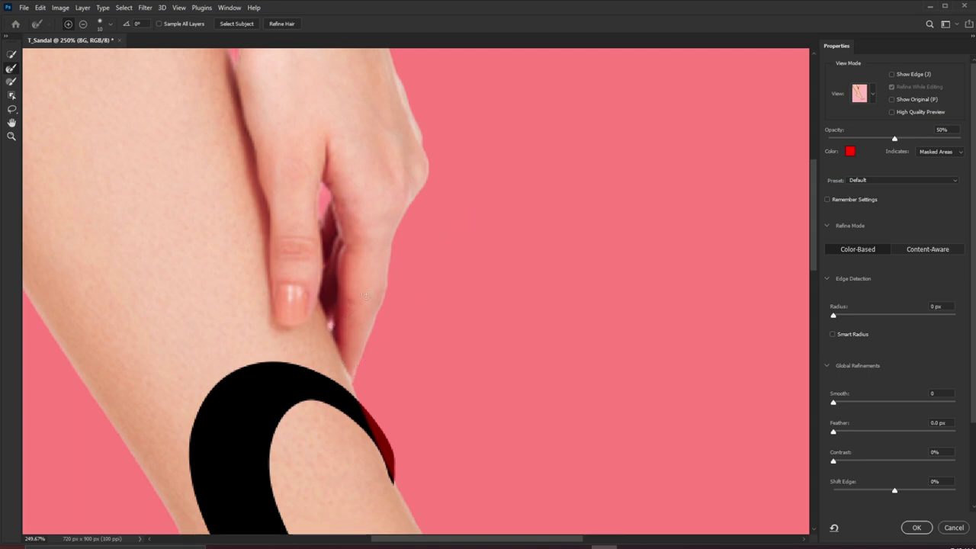
- Enable Decontaminate Colors and output the cutout as a masked copy of the BG layer
{"action": "left_click_drag", "start_coordinate": [545, 219], "coordinate": [490, 277]}
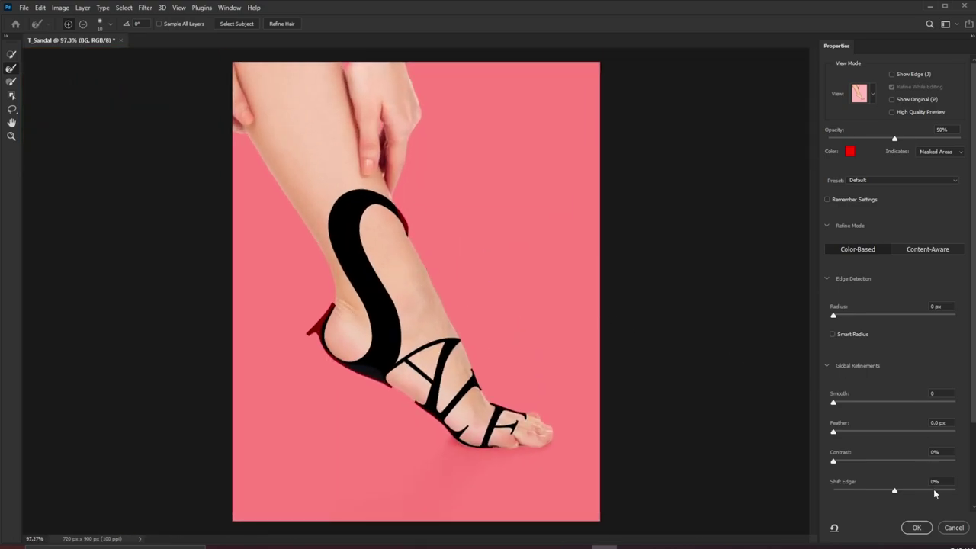
{"action": "scroll", "coordinate": [881, 500], "scroll_direction": "down", "scroll_amount": 3}
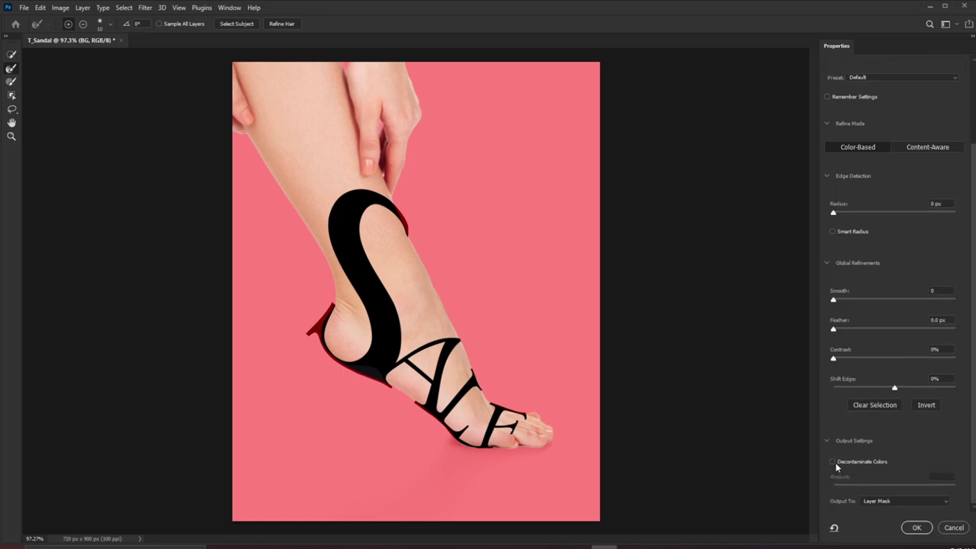
{"action": "left_click", "coordinate": [832, 462]}
{"action": "left_click", "coordinate": [916, 528]}
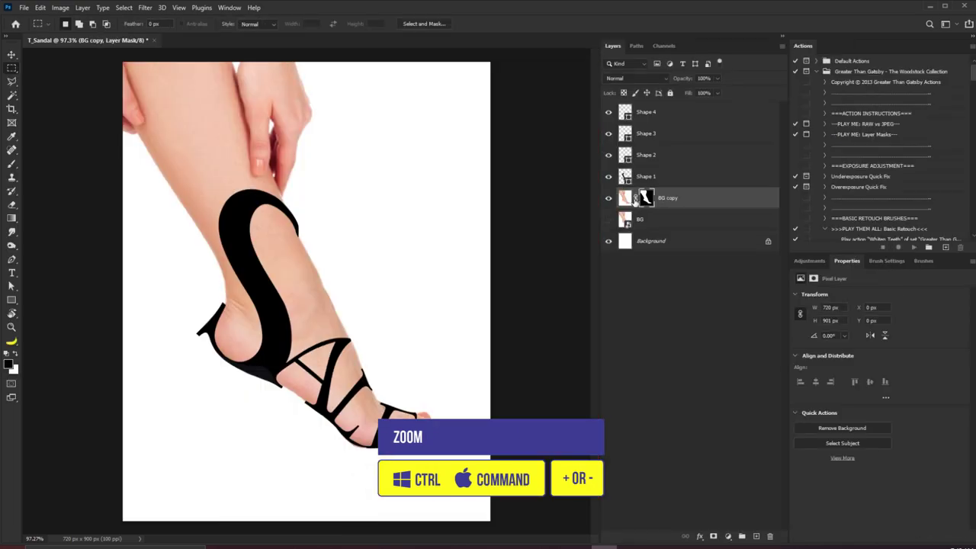
- Add a new empty layer directly above the hidden BG layer, beneath the masked foot cutout
{"action": "left_click", "coordinate": [673, 219]}
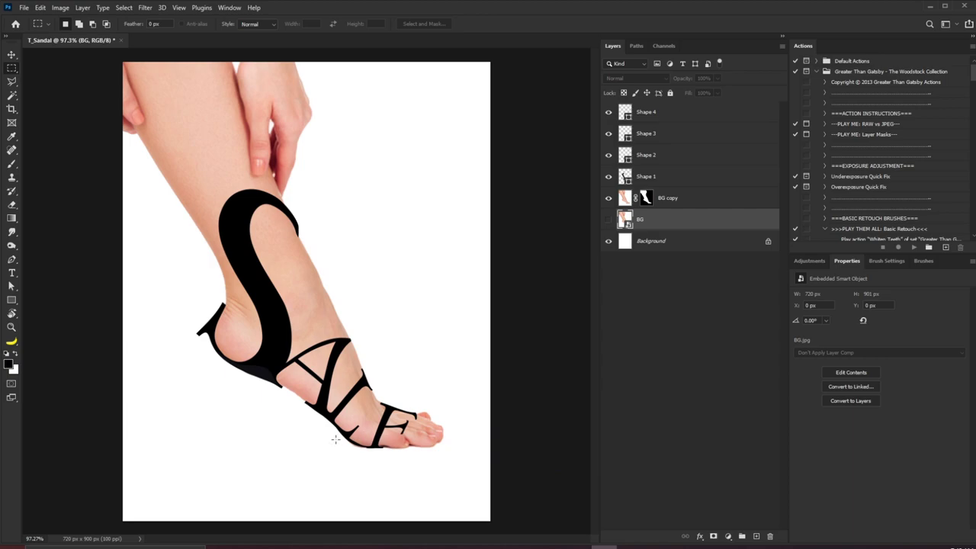
{"action": "left_click_drag", "start_coordinate": [335, 437], "coordinate": [311, 347]}
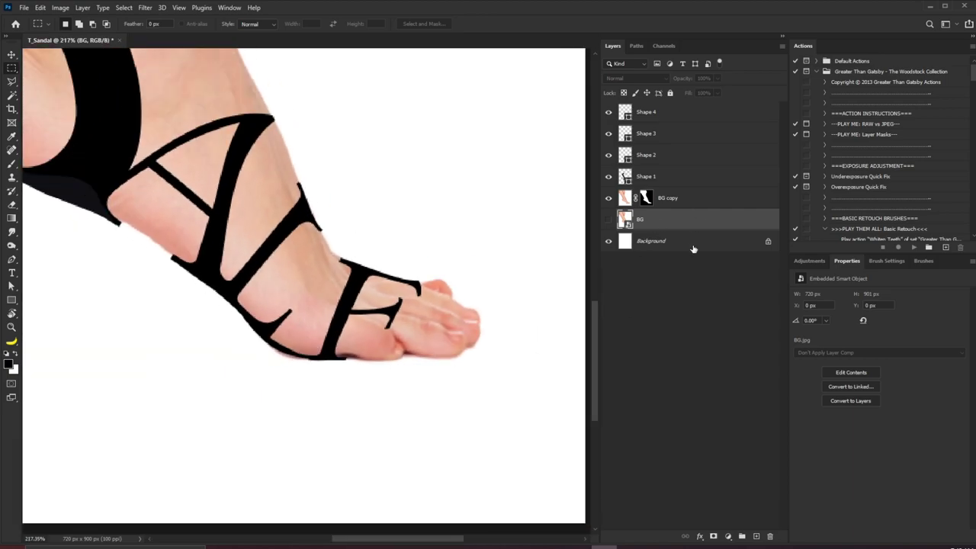
{"action": "left_click", "coordinate": [756, 536]}
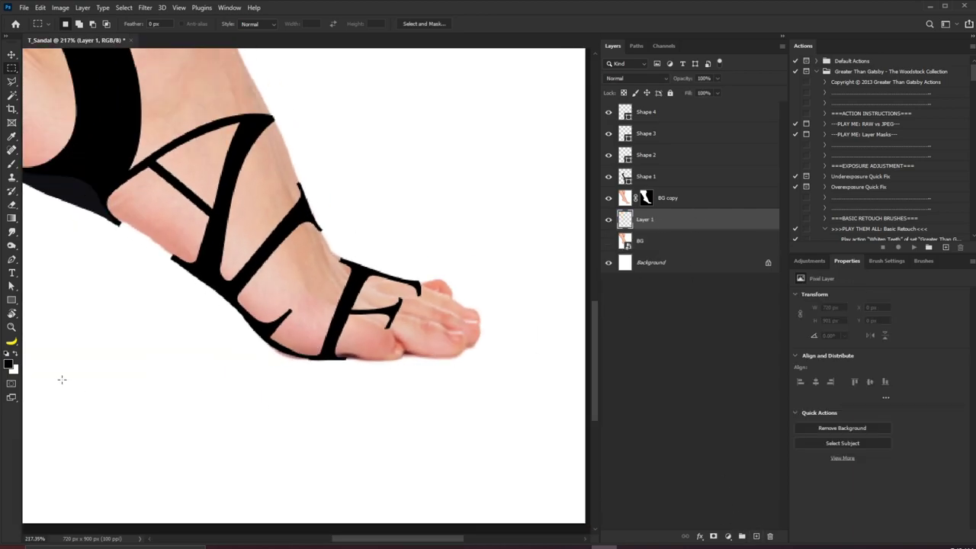
- Start a Pen shape path along the sole under the ball of the foot and reduce its stroke width to 0.51 px
{"action": "key", "text": "p"}
{"action": "left_click_drag", "start_coordinate": [216, 338], "coordinate": [231, 355]}
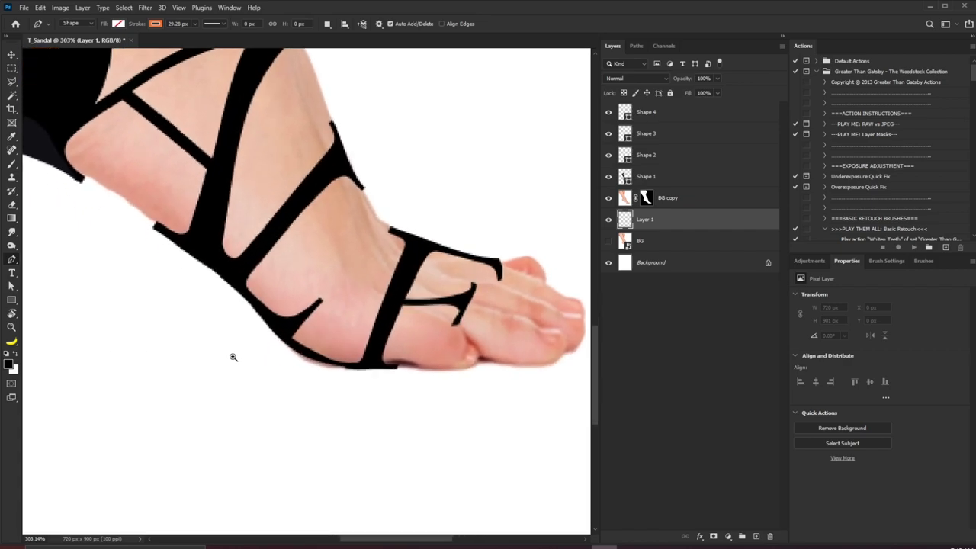
{"action": "left_click", "coordinate": [195, 261]}
{"action": "left_click", "coordinate": [266, 338]}
{"action": "left_click", "coordinate": [195, 25]}
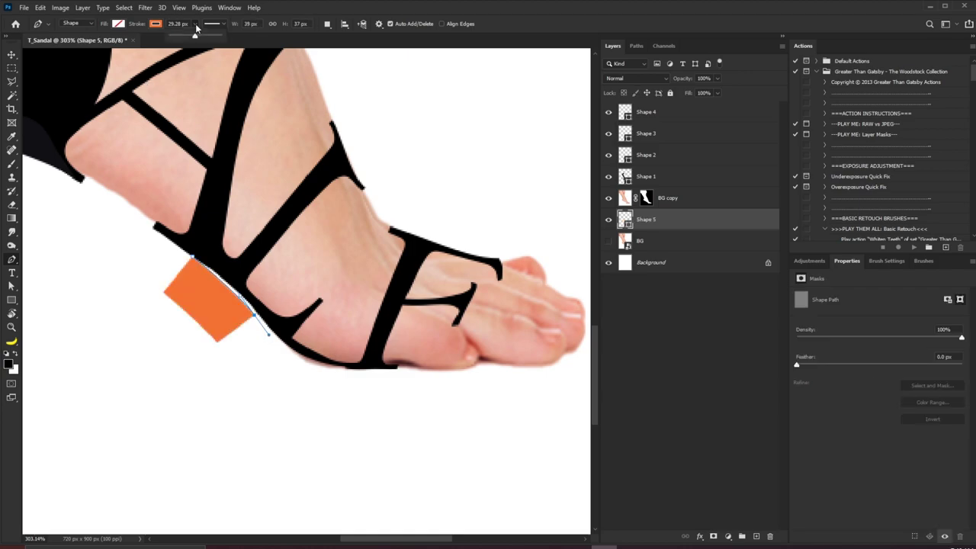
{"action": "left_click_drag", "start_coordinate": [195, 34], "coordinate": [174, 34]}
- Continue the path along the underside of the forefoot and curve it around the toe tips onto the top of the toes
{"action": "mouse_move", "coordinate": [339, 370]}
{"action": "left_mouse_down"}
{"action": "mouse_move", "coordinate": [413, 373]}
{"action": "mouse_move", "coordinate": [350, 373]}
{"action": "left_mouse_up"}
{"action": "left_click_drag", "start_coordinate": [390, 374], "coordinate": [504, 308]}
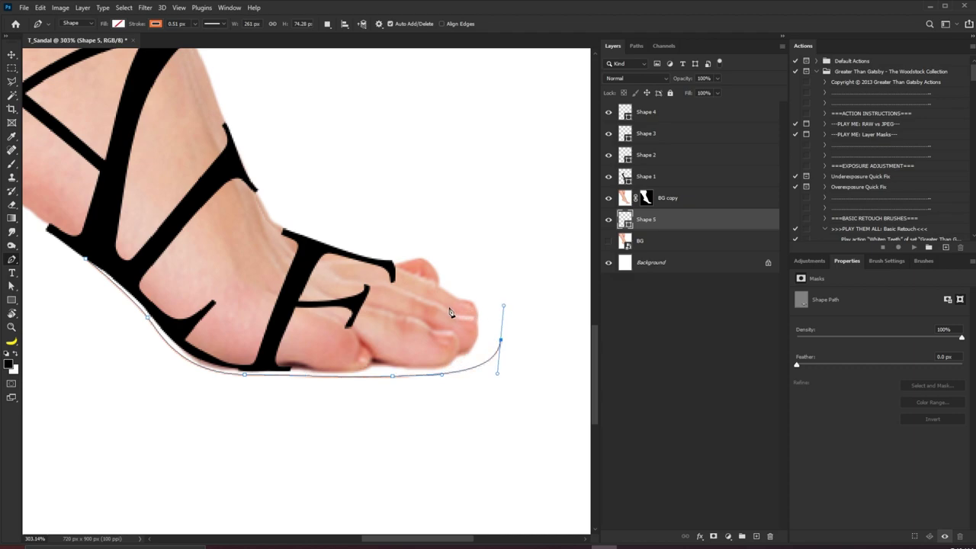
{"action": "left_click_drag", "start_coordinate": [423, 300], "coordinate": [400, 291]}
{"action": "left_click_drag", "start_coordinate": [503, 307], "coordinate": [502, 318]}
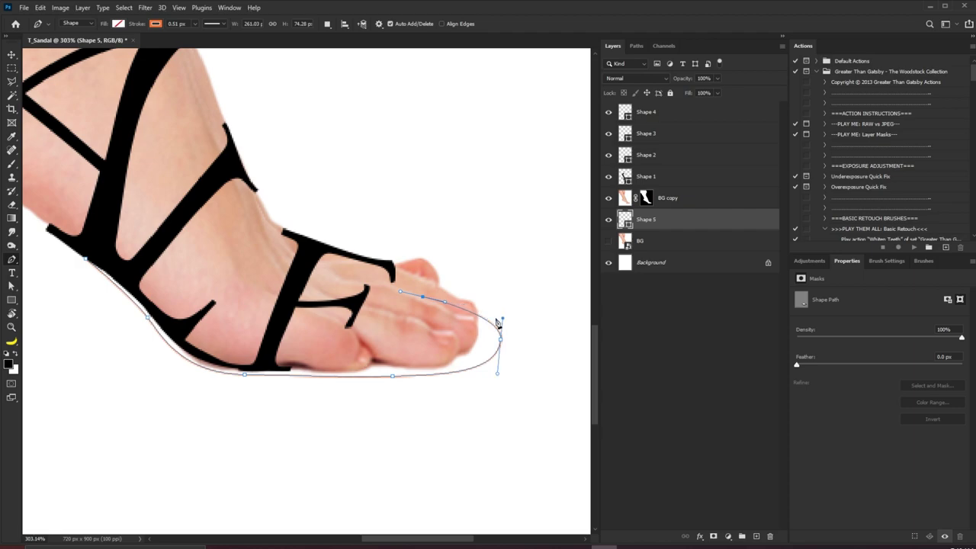
- Run the path back across the foot to its starting point, closing a front sole shape about 261 × 74 px
{"action": "left_click", "coordinate": [365, 329]}
{"action": "left_click", "coordinate": [302, 358]}
{"action": "left_click", "coordinate": [175, 328]}
{"action": "left_click", "coordinate": [108, 261]}
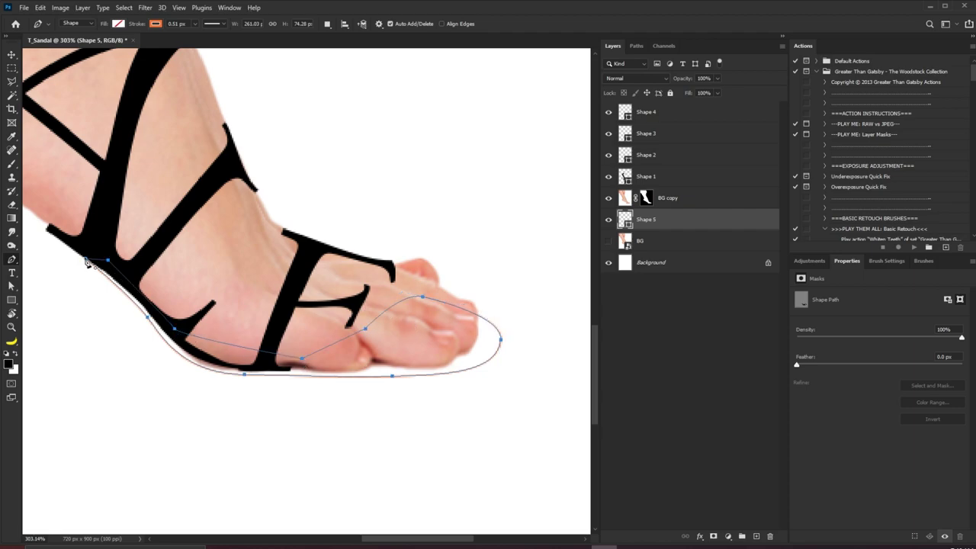
{"action": "left_click", "coordinate": [86, 260]}
- Fill the new front sole shape behind the foot with black and remove its stroke
{"action": "left_click", "coordinate": [119, 24]}
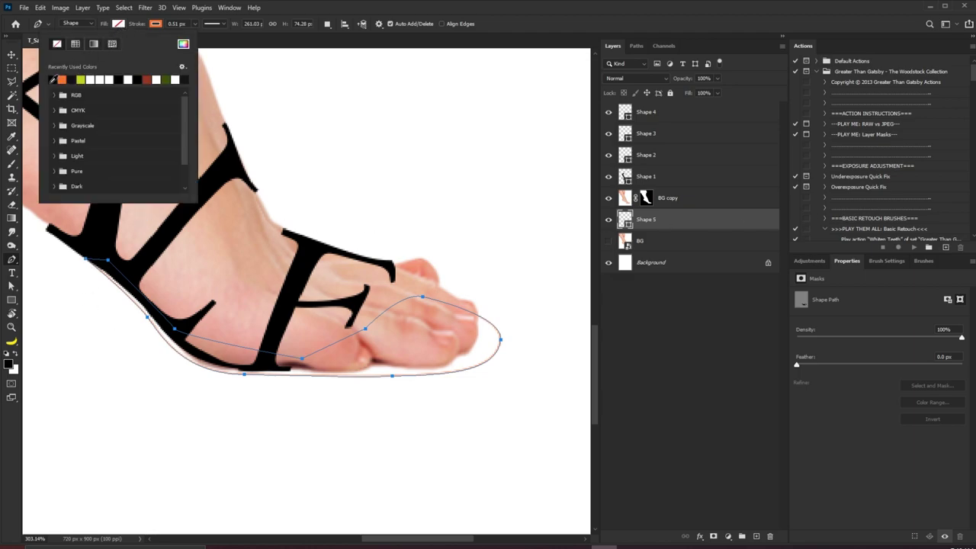
{"action": "left_click", "coordinate": [53, 79]}
{"action": "left_click", "coordinate": [155, 23]}
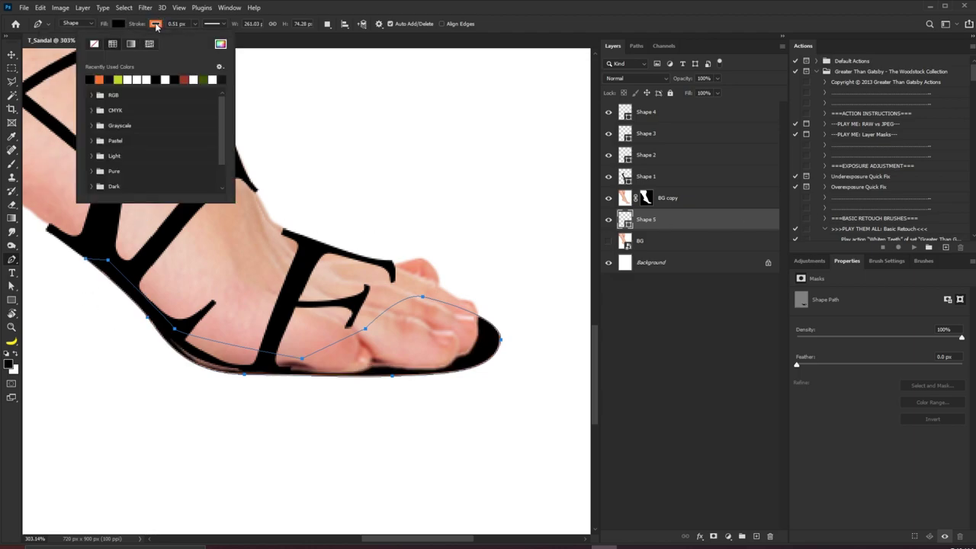
{"action": "left_click", "coordinate": [94, 44]}
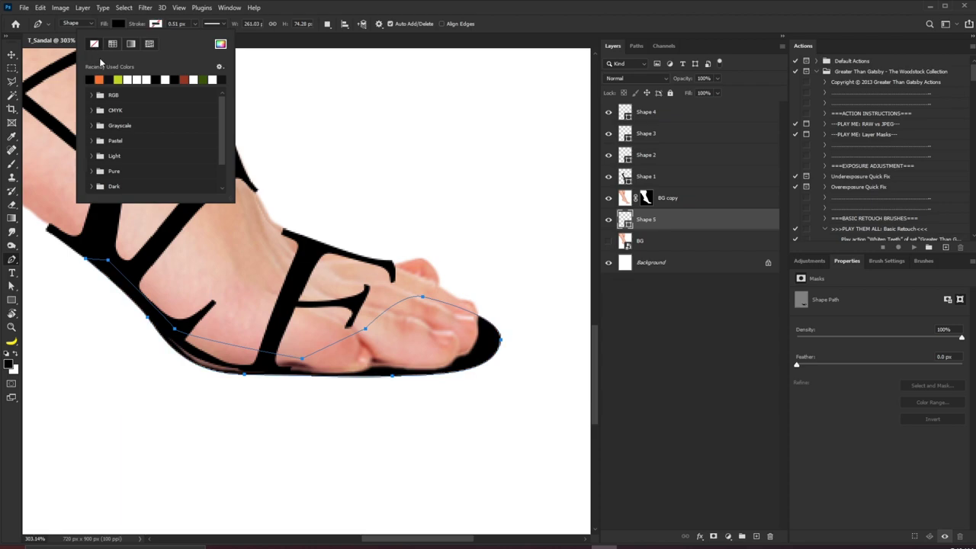
{"action": "left_click", "coordinate": [316, 3]}
{"action": "left_click", "coordinate": [12, 55]}
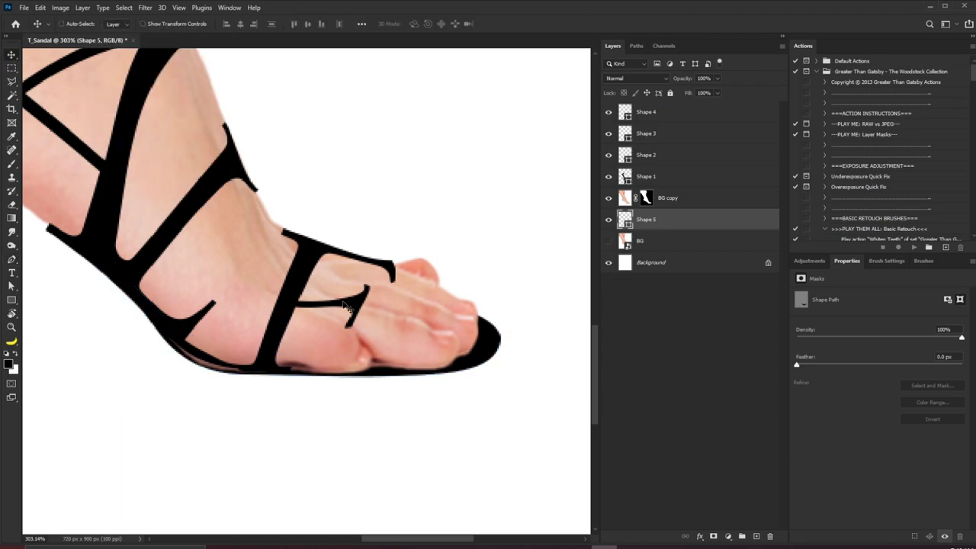
- Toggle the visibility of Shape 3 and Shape 4 to identify the thin front sole piece, and select the Shape 4 layer
{"action": "key", "text": "ctrl+0"}
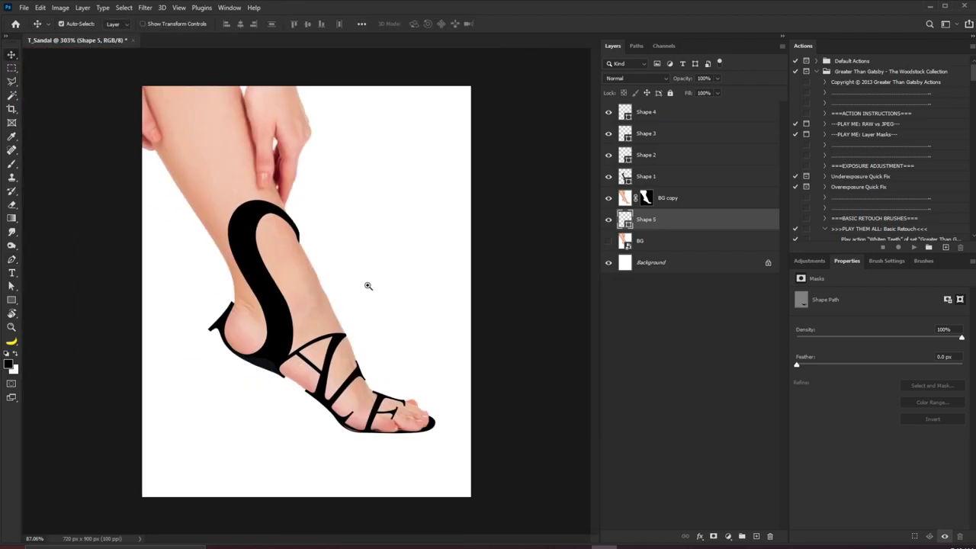
{"action": "left_click_drag", "start_coordinate": [368, 286], "coordinate": [714, 221]}
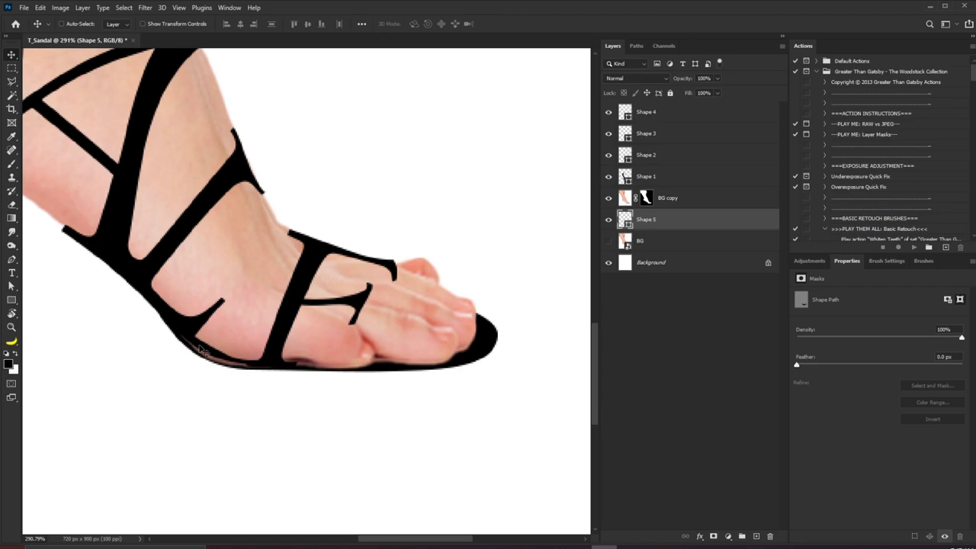
{"action": "scroll", "coordinate": [202, 347], "scroll_direction": "up", "scroll_amount": 3}
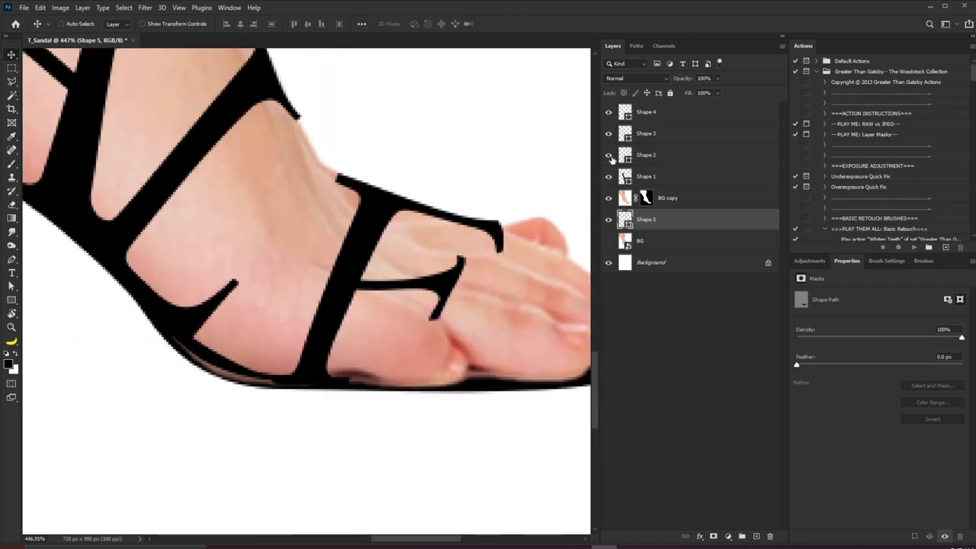
{"action": "left_click", "coordinate": [608, 134]}
{"action": "left_click", "coordinate": [609, 134]}
{"action": "left_click", "coordinate": [608, 112]}
{"action": "left_click", "coordinate": [608, 112]}
{"action": "left_click", "coordinate": [637, 116]}
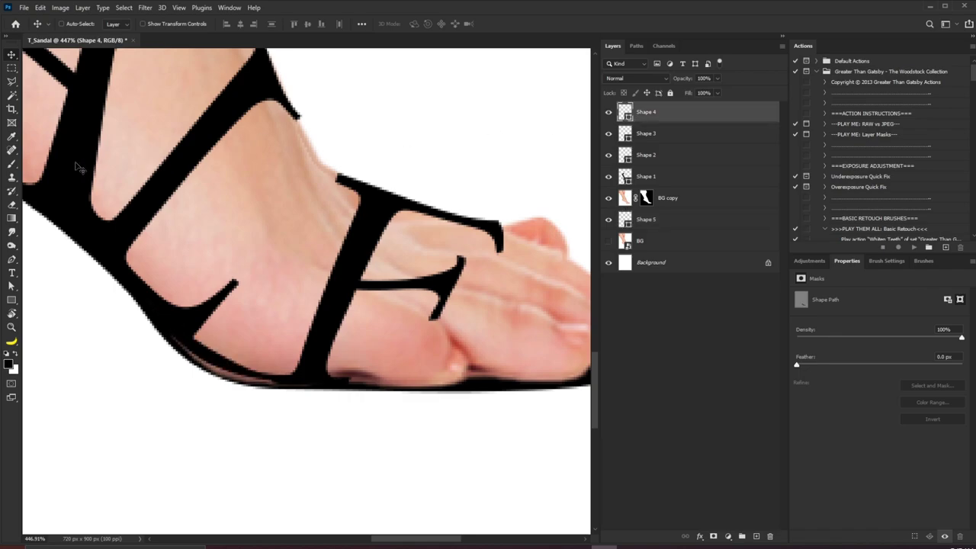
- Adjust Shape 4's anchor points to cover the skin gap under the ball of the foot and follow the sole outline, about 117 × 65 px
{"action": "left_click", "coordinate": [12, 287]}
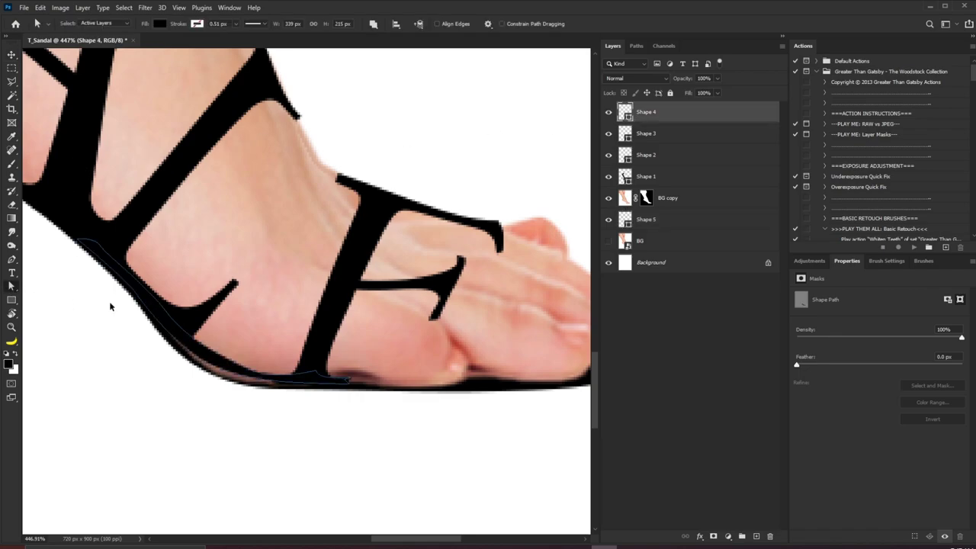
{"action": "left_click_drag", "start_coordinate": [155, 245], "coordinate": [185, 281]}
{"action": "left_click_drag", "start_coordinate": [225, 308], "coordinate": [176, 137]}
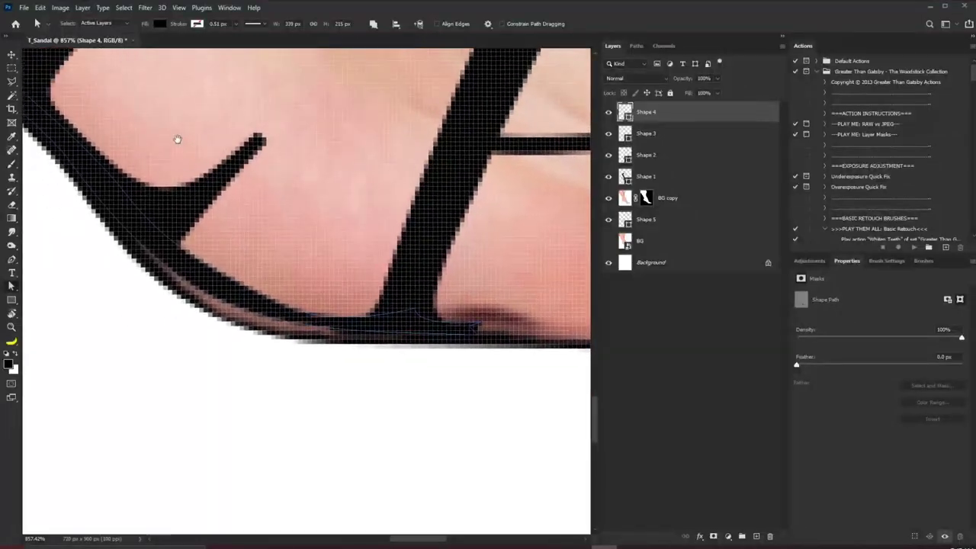
{"action": "left_click", "coordinate": [185, 282]}
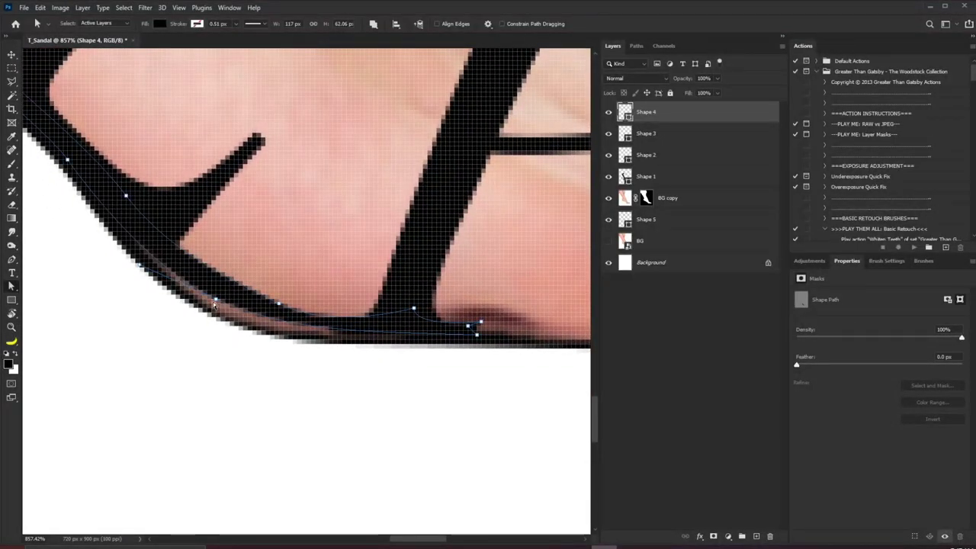
{"action": "left_click_drag", "start_coordinate": [218, 300], "coordinate": [211, 313]}
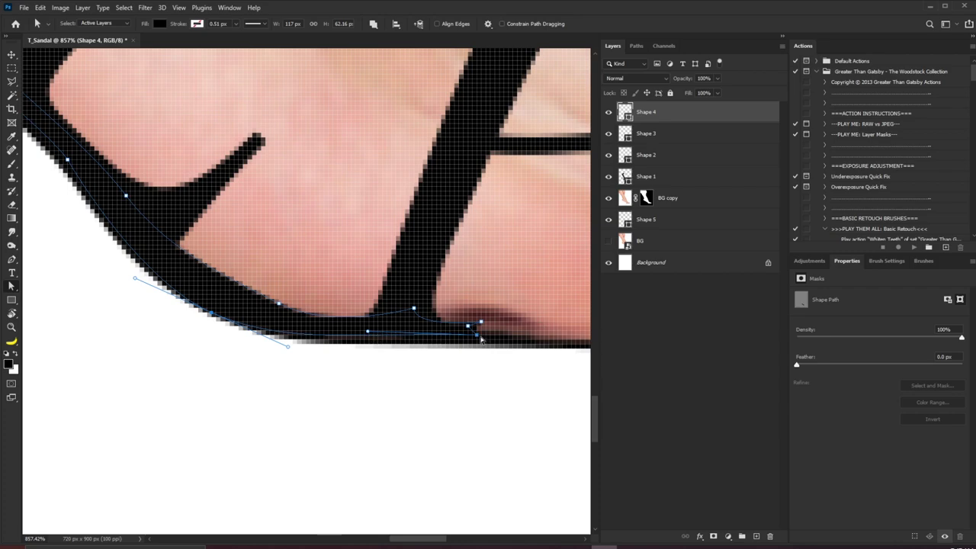
{"action": "left_click_drag", "start_coordinate": [478, 339], "coordinate": [481, 330]}
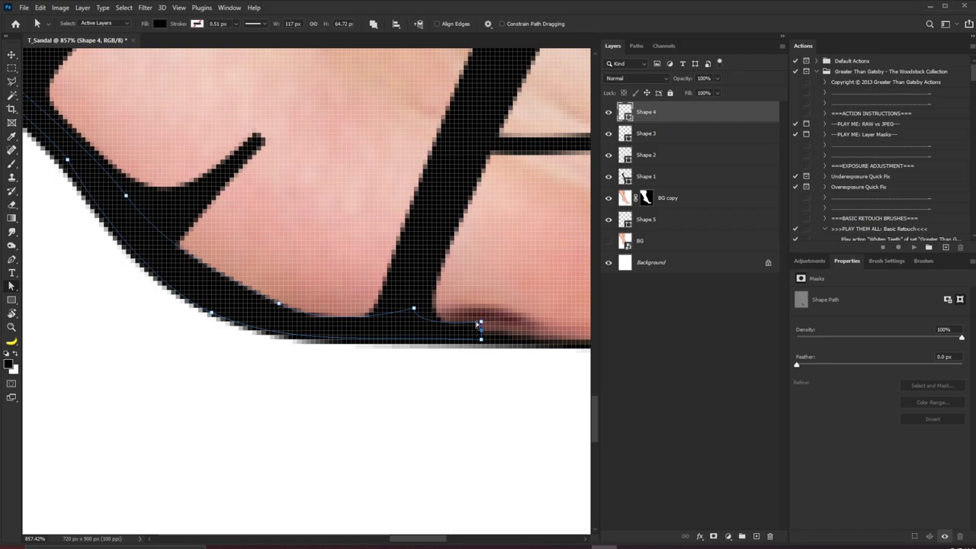
{"action": "left_click_drag", "start_coordinate": [159, 173], "coordinate": [302, 346]}
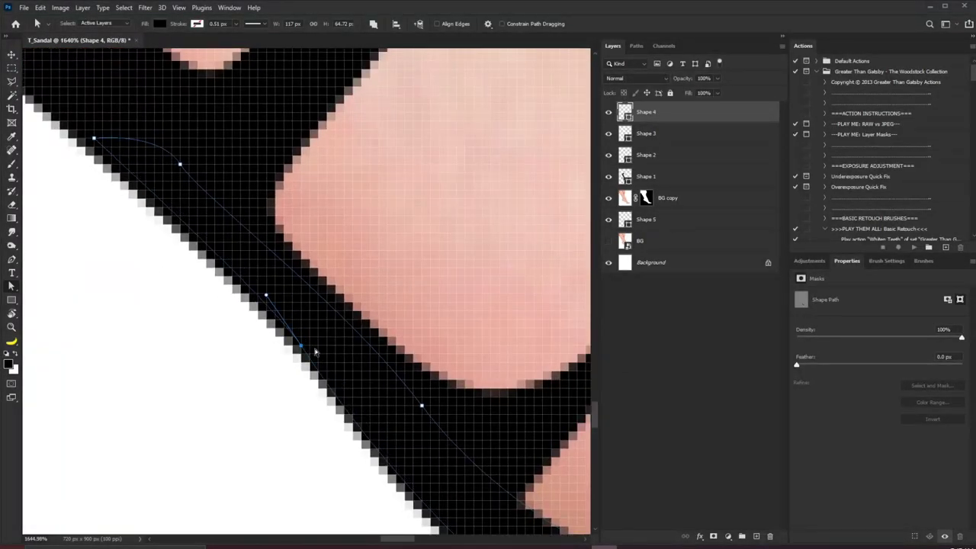
{"action": "left_click_drag", "start_coordinate": [432, 411], "coordinate": [429, 408]}
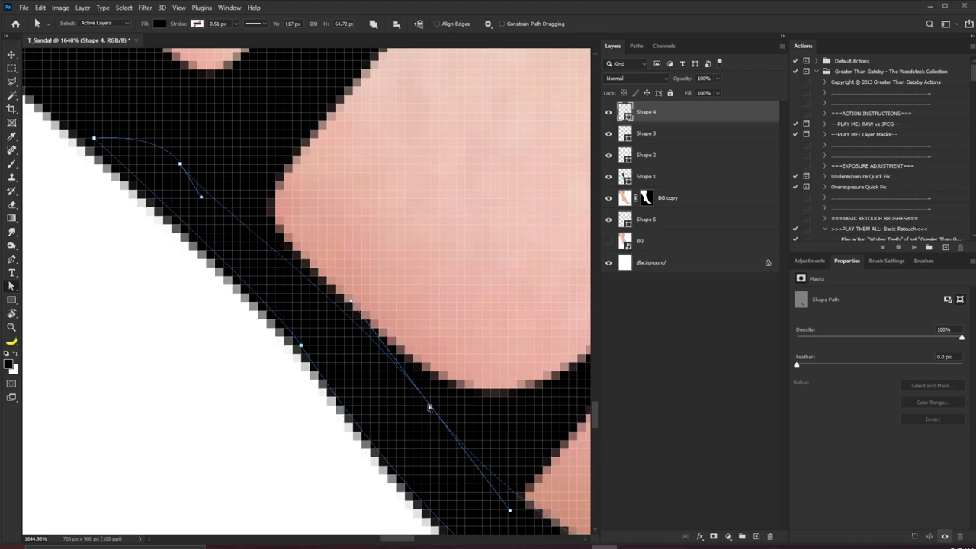
- Extend the front end of Shape 4 forward beneath the big toe, making the shape about 162 × 65 px
{"action": "scroll", "coordinate": [316, 272], "scroll_direction": "down", "scroll_amount": 5}
{"action": "scroll", "coordinate": [320, 273], "scroll_direction": "up", "scroll_amount": 1}
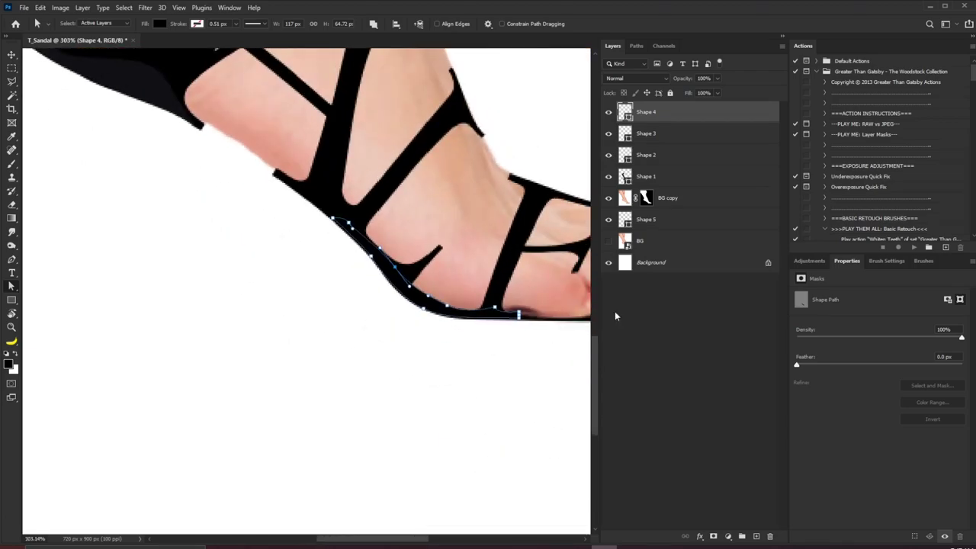
{"action": "scroll", "coordinate": [322, 309], "scroll_direction": "right", "scroll_amount": 5}
{"action": "scroll", "coordinate": [371, 327], "scroll_direction": "up", "scroll_amount": 4}
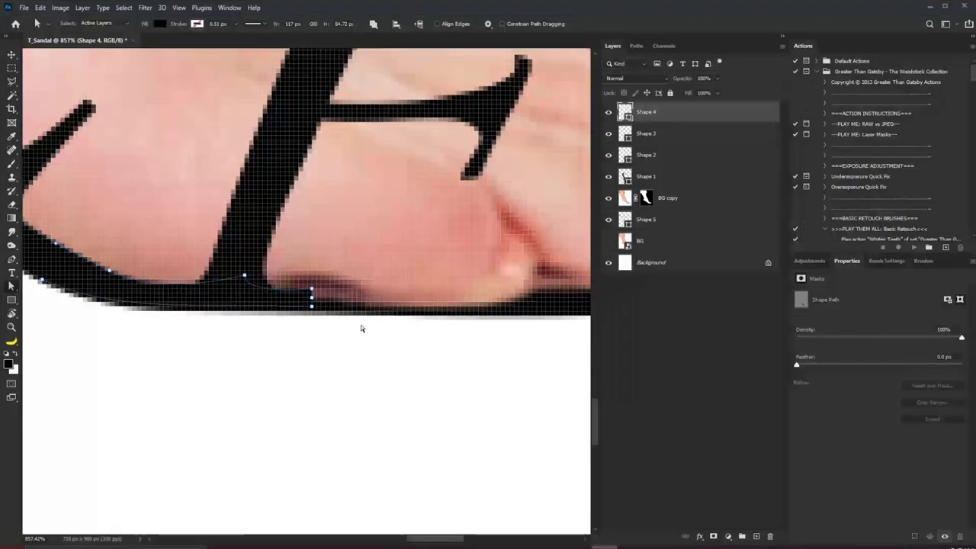
{"action": "left_click_drag", "start_coordinate": [312, 289], "coordinate": [505, 299]}
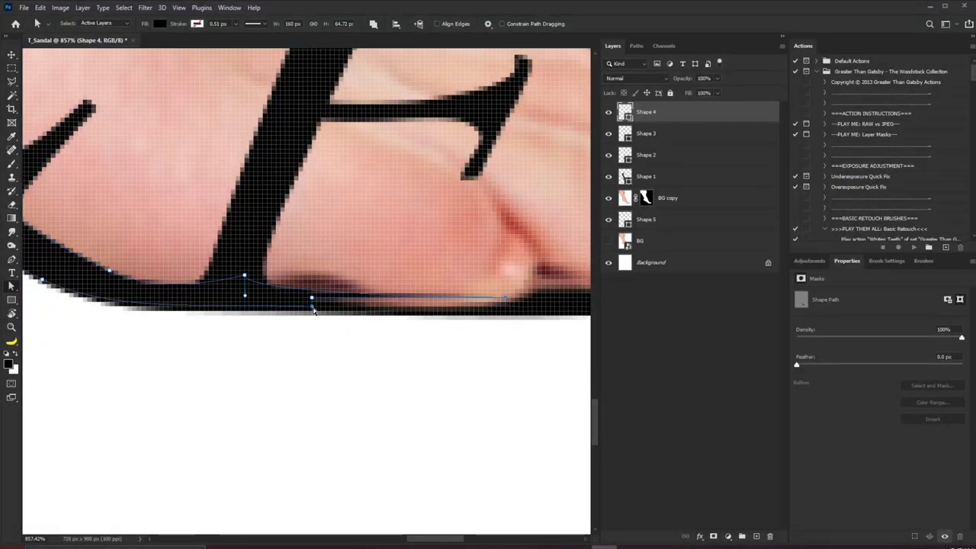
{"action": "left_click_drag", "start_coordinate": [312, 299], "coordinate": [514, 305]}
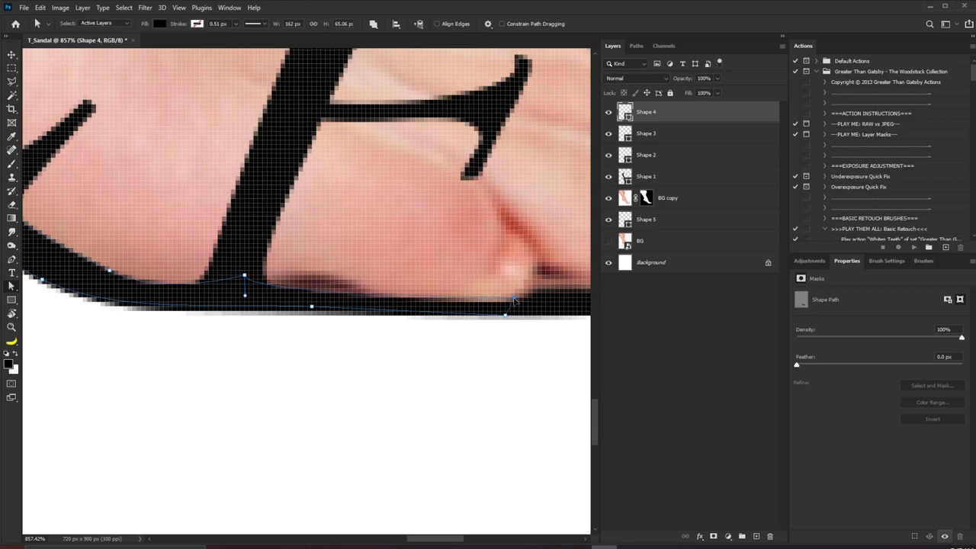
- Extend Shape 4's front tip to make it about 166 px wide, and pull its middle anchor up along the E's stem
{"action": "left_click_drag", "start_coordinate": [516, 299], "coordinate": [532, 298]}
{"action": "scroll", "coordinate": [218, 362], "scroll_direction": "down", "scroll_amount": 2}
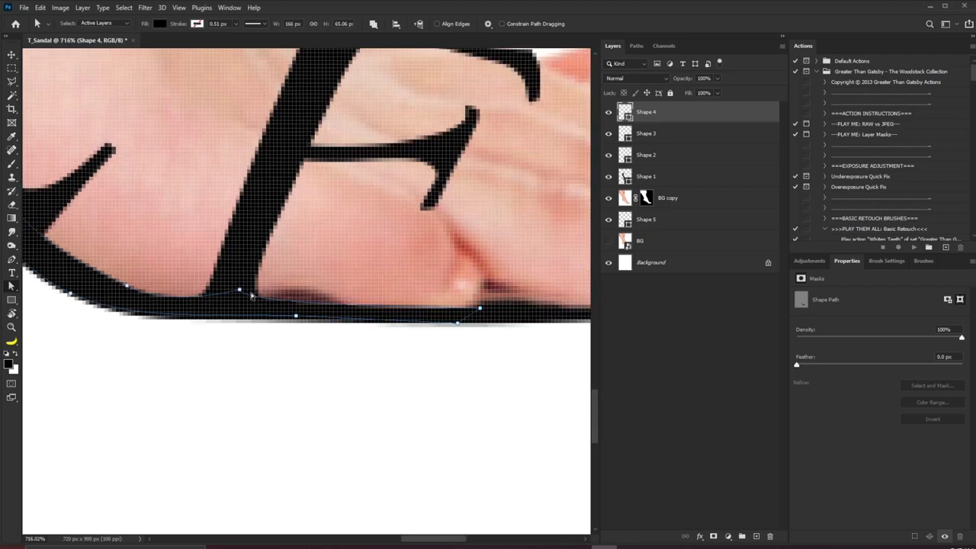
{"action": "left_click_drag", "start_coordinate": [239, 289], "coordinate": [250, 257]}
{"action": "left_click_drag", "start_coordinate": [172, 308], "coordinate": [200, 322]}
{"action": "left_click_drag", "start_coordinate": [251, 273], "coordinate": [238, 305]}
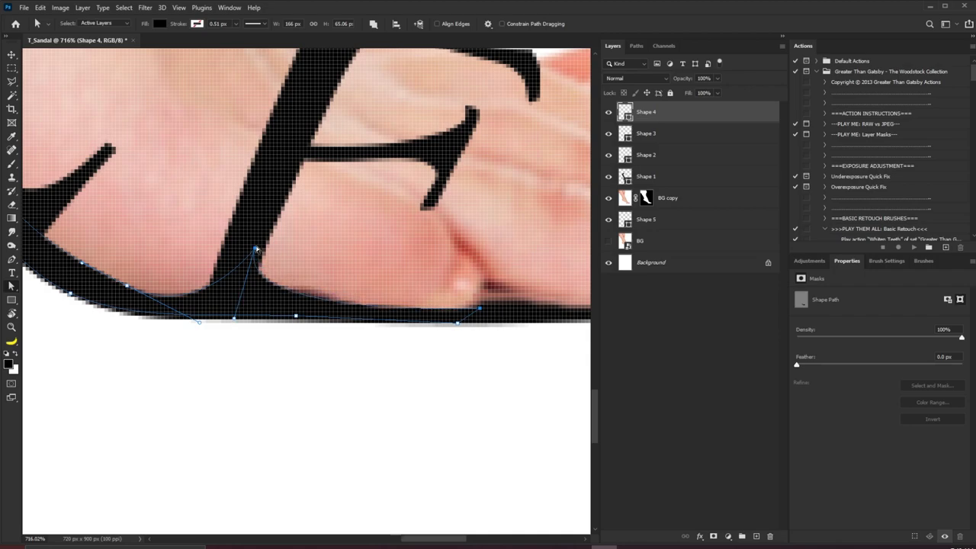
{"action": "left_click_drag", "start_coordinate": [253, 259], "coordinate": [254, 242]}
- Fine-tune Shape 4's raised anchor and its curve handle to round the join between the E's stem and the sole
{"action": "scroll", "coordinate": [326, 264], "scroll_direction": "down", "scroll_amount": 10}
{"action": "scroll", "coordinate": [334, 288], "scroll_direction": "up", "scroll_amount": 2}
{"action": "scroll", "coordinate": [402, 413], "scroll_direction": "up", "scroll_amount": 9}
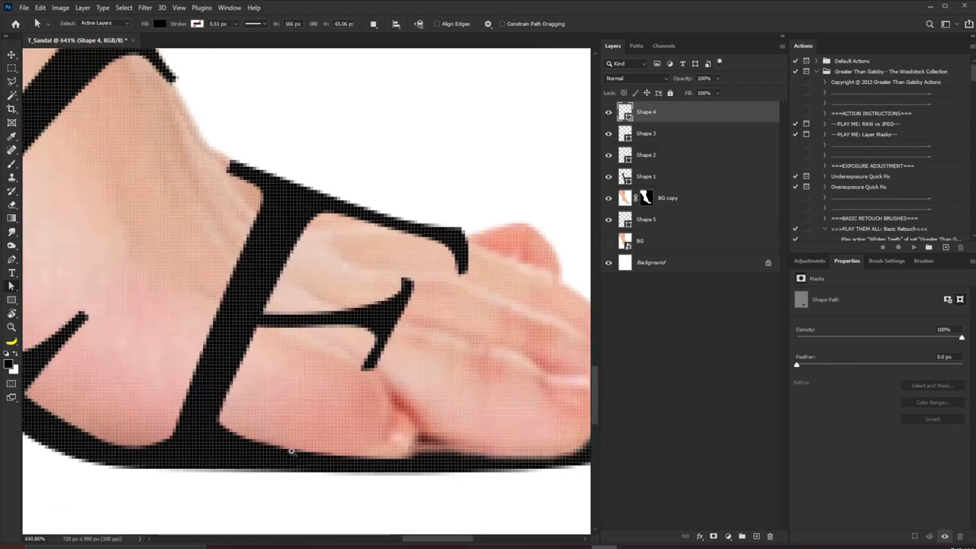
{"action": "left_click_drag", "start_coordinate": [214, 402], "coordinate": [224, 400]}
{"action": "left_click_drag", "start_coordinate": [209, 460], "coordinate": [193, 476]}
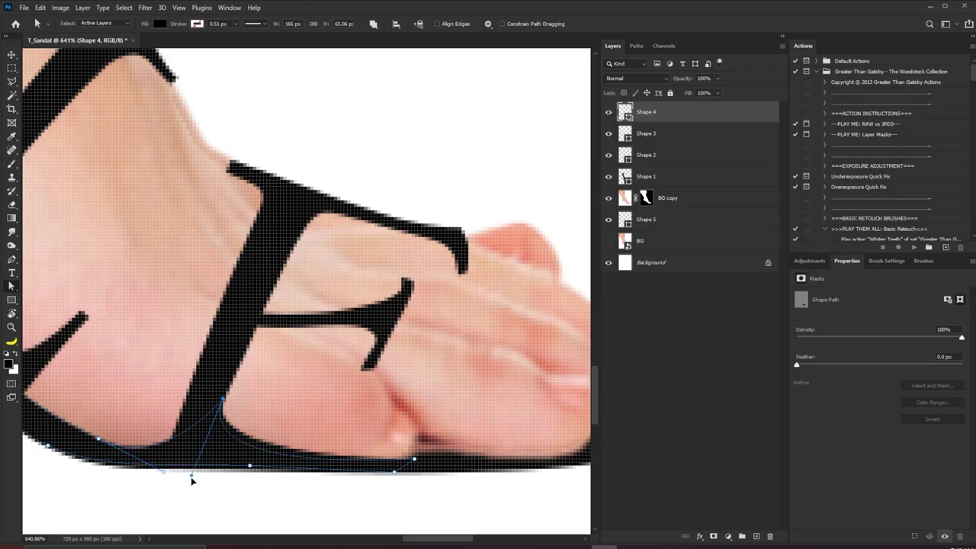
{"action": "key", "text": "ctrl+0"}
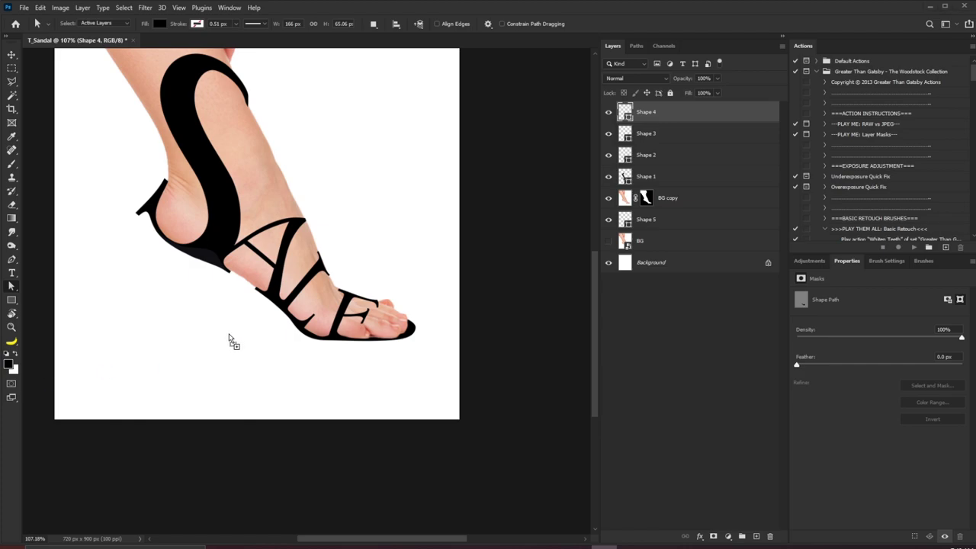
- Place the pink heel image FFts233XmJ, flip it horizontally and position it beneath the foot's heel
{"action": "key", "text": "ctrl+t"}
{"action": "right_click", "coordinate": [294, 196]}
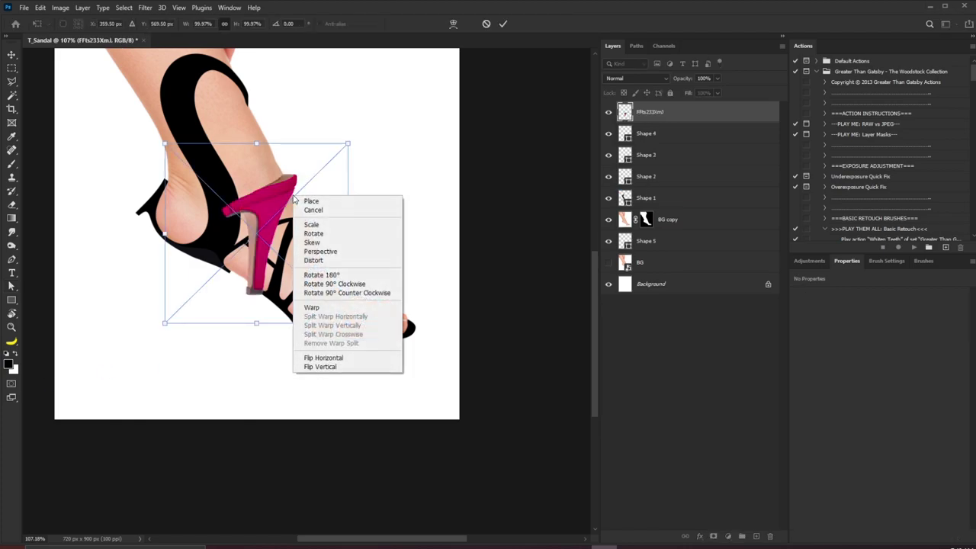
{"action": "left_click", "coordinate": [344, 357]}
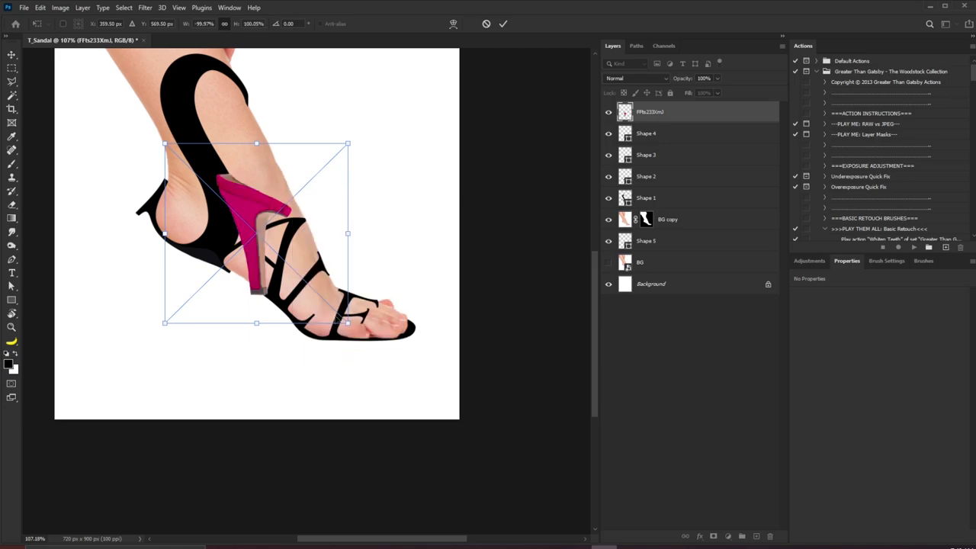
{"action": "left_click_drag", "start_coordinate": [237, 194], "coordinate": [179, 254]}
- Move the FFts233XmJ heel layer down the layer stack to sit directly below BG copy
{"action": "left_click_drag", "start_coordinate": [662, 116], "coordinate": [659, 208]}
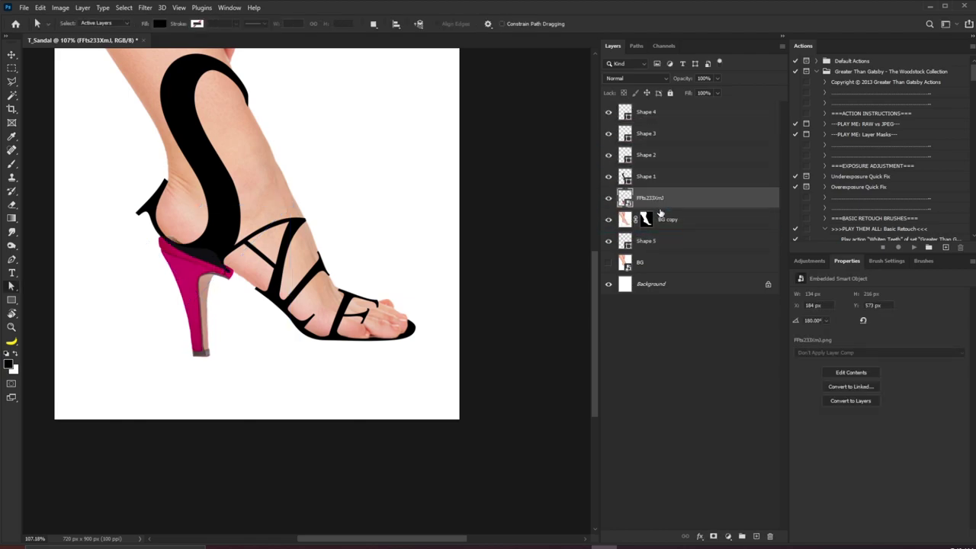
{"action": "scroll", "coordinate": [178, 331], "scroll_direction": "up", "scroll_amount": 4}
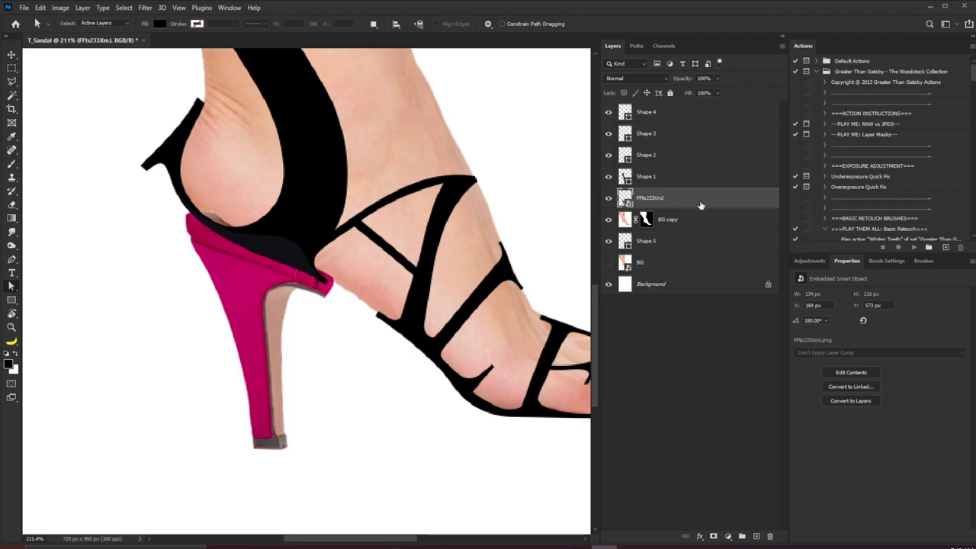
{"action": "left_click_drag", "start_coordinate": [701, 202], "coordinate": [684, 235]}
{"action": "scroll", "coordinate": [315, 370], "scroll_direction": "down", "scroll_amount": 3}
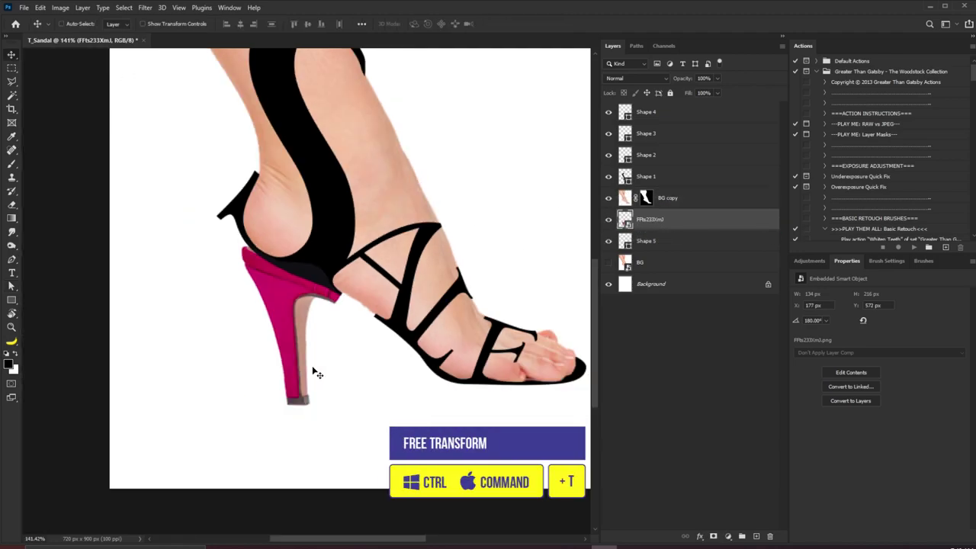
- Scale the heel image to about 86.5%, rotate it to about -177.5° and fit it under the rear sole
{"action": "key", "text": "ctrl+t"}
{"action": "left_click_drag", "start_coordinate": [415, 442], "coordinate": [378, 424]}
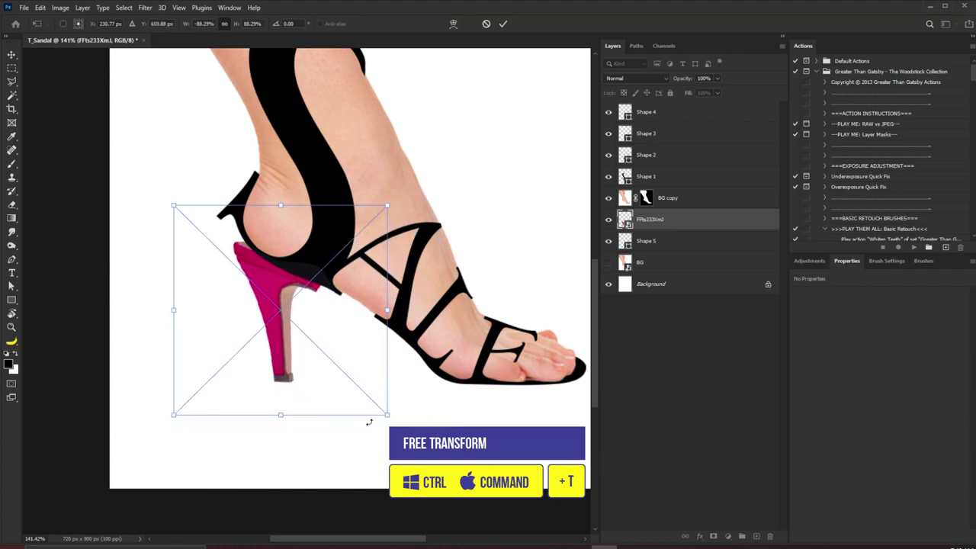
{"action": "left_click_drag", "start_coordinate": [244, 301], "coordinate": [252, 303]}
{"action": "left_click_drag", "start_coordinate": [401, 190], "coordinate": [407, 196]}
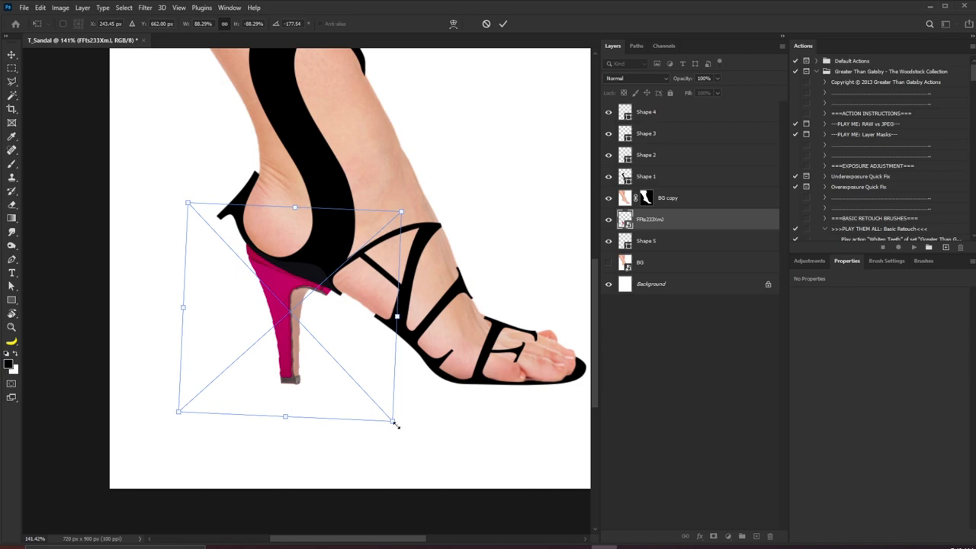
{"action": "left_click_drag", "start_coordinate": [393, 424], "coordinate": [386, 422]}
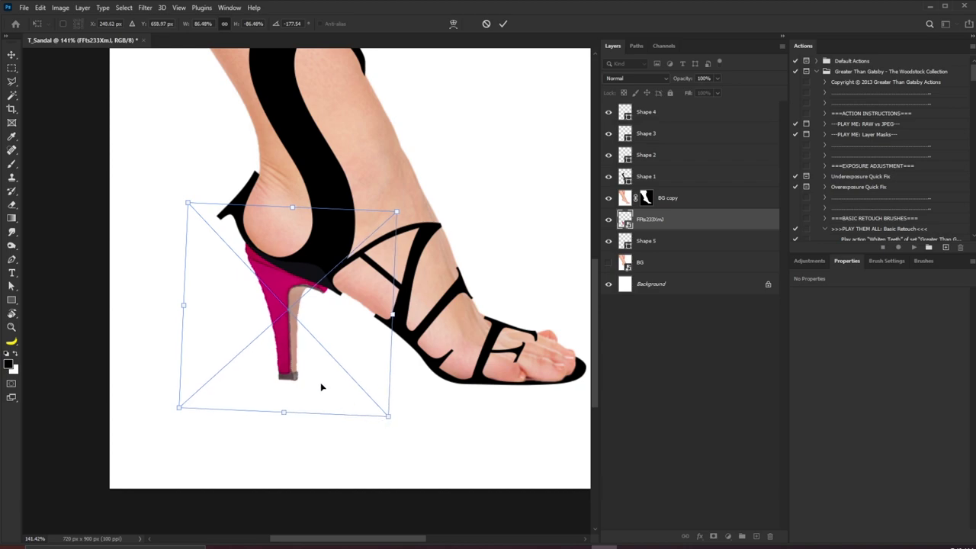
{"action": "key", "text": "Return"}
- Fill Shape 1 through Shape 4 together with the magenta d10065 sampled from the heel image
{"action": "scroll", "coordinate": [326, 242], "scroll_direction": "up", "scroll_amount": 1}
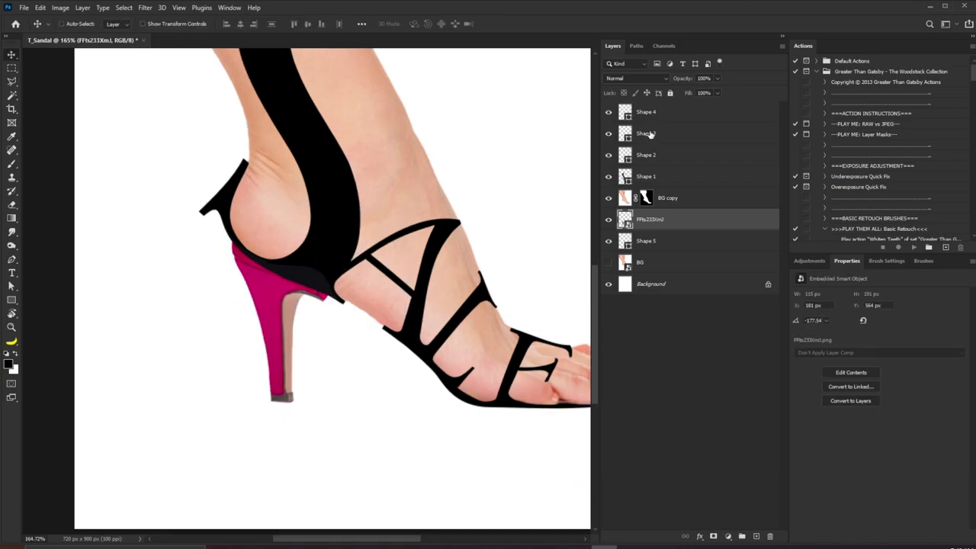
{"action": "left_click", "coordinate": [652, 114]}
{"action": "left_click", "coordinate": [650, 179], "text": "shift"}
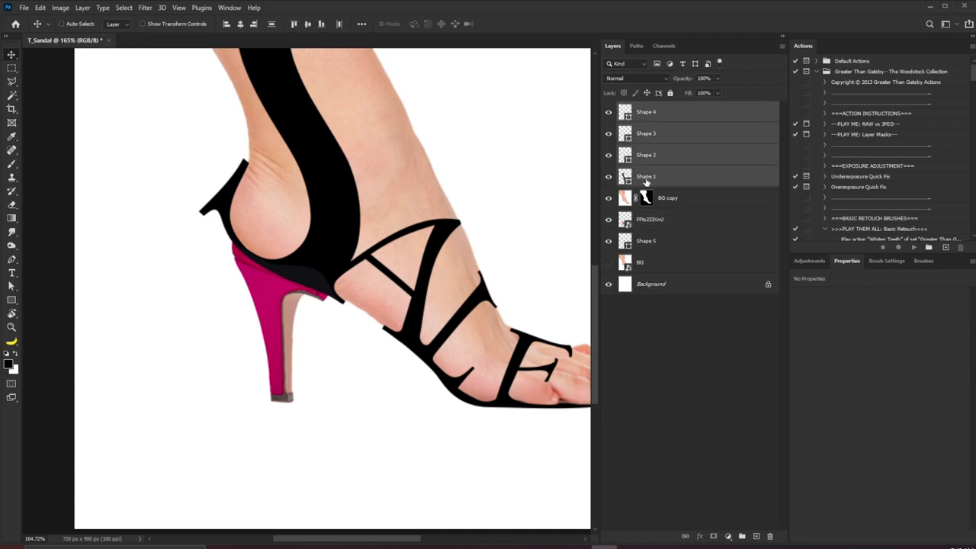
{"action": "left_click", "coordinate": [11, 301]}
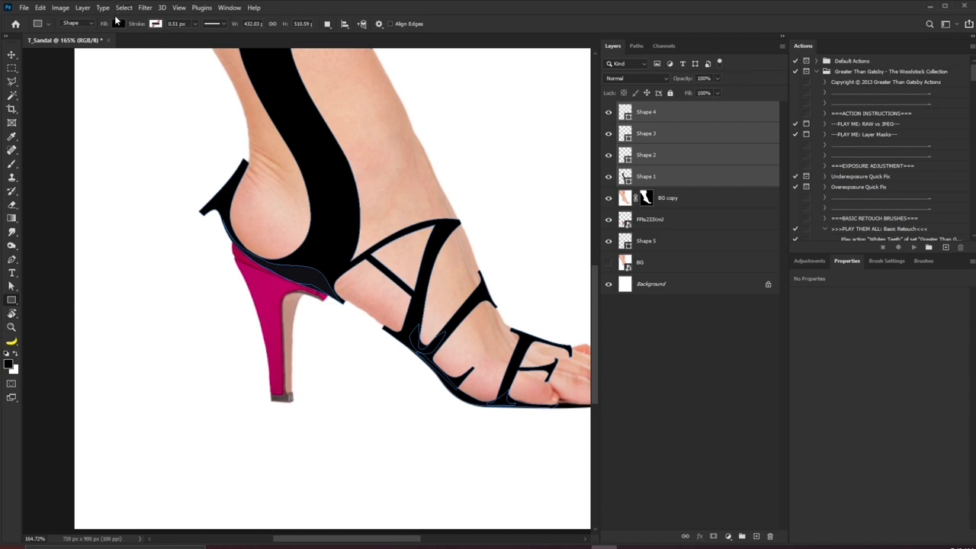
{"action": "left_click", "coordinate": [118, 23]}
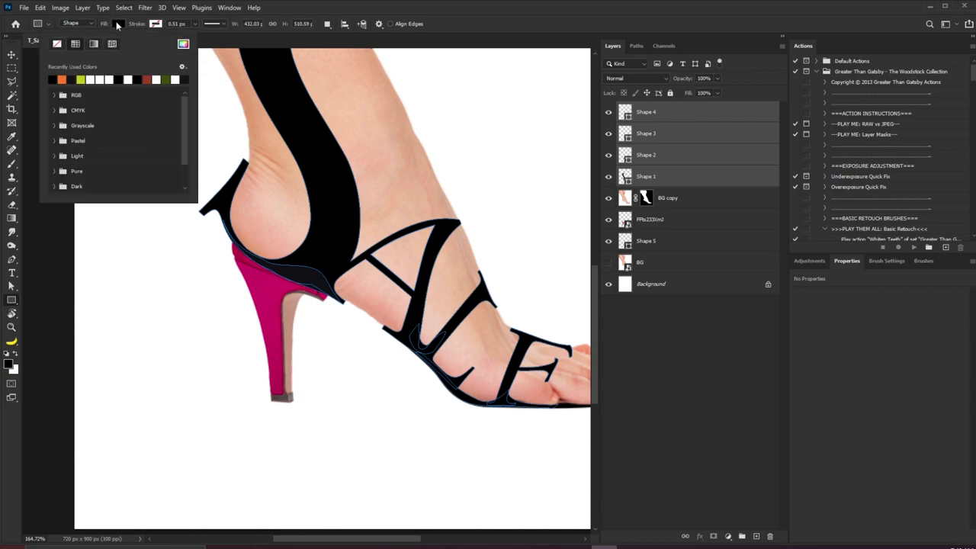
{"action": "left_click", "coordinate": [183, 44]}
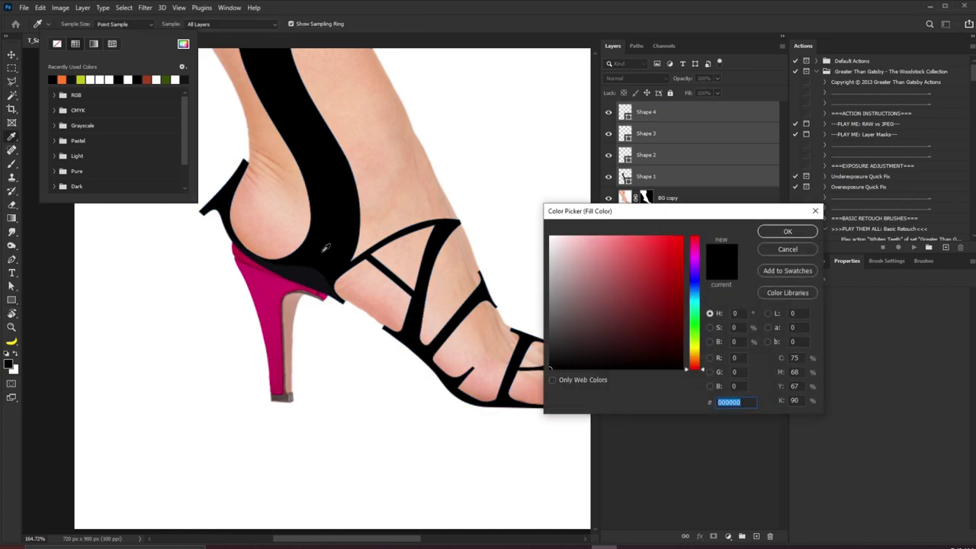
{"action": "left_click", "coordinate": [270, 285]}
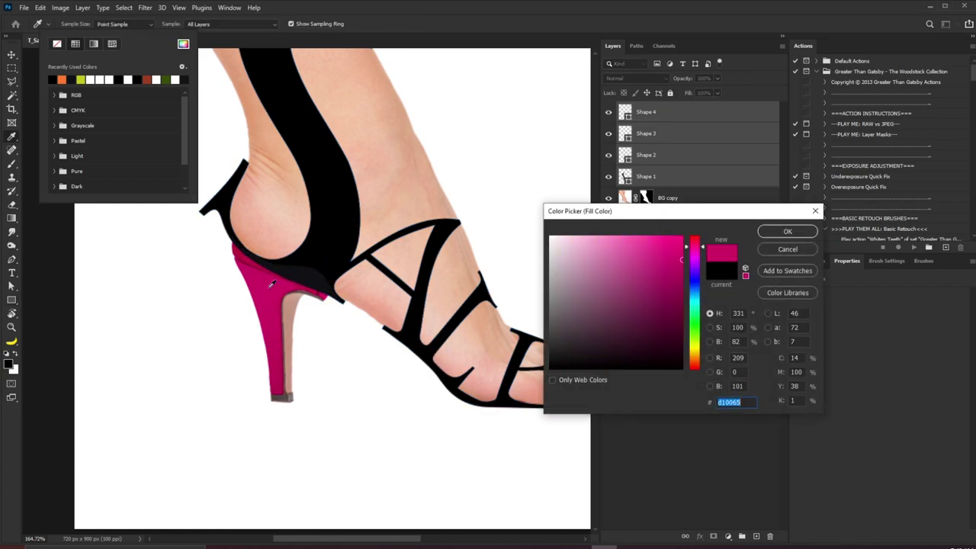
{"action": "left_click", "coordinate": [788, 231]}
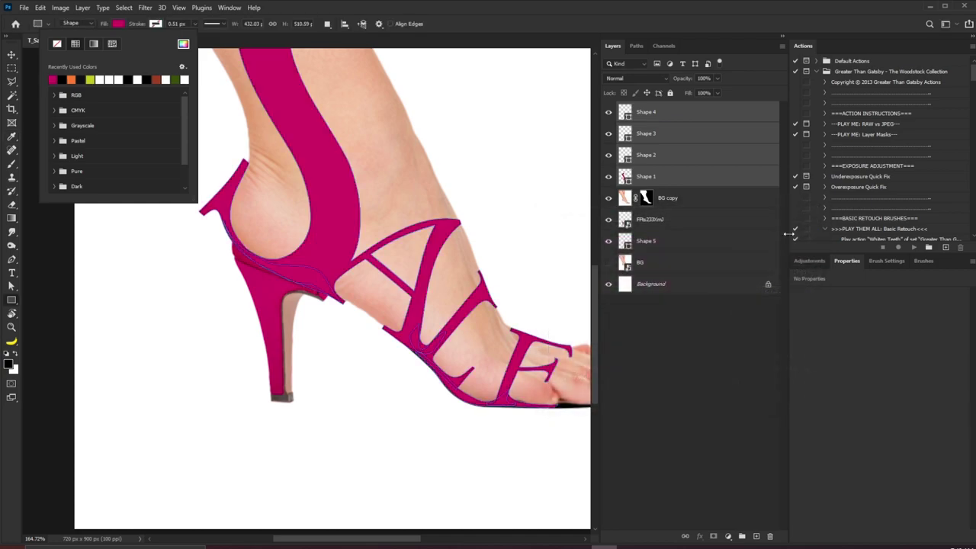
- Fill the Shape 5 front sole with the same magenta as the other shapes
{"action": "left_click", "coordinate": [648, 241]}
{"action": "left_click", "coordinate": [652, 242]}
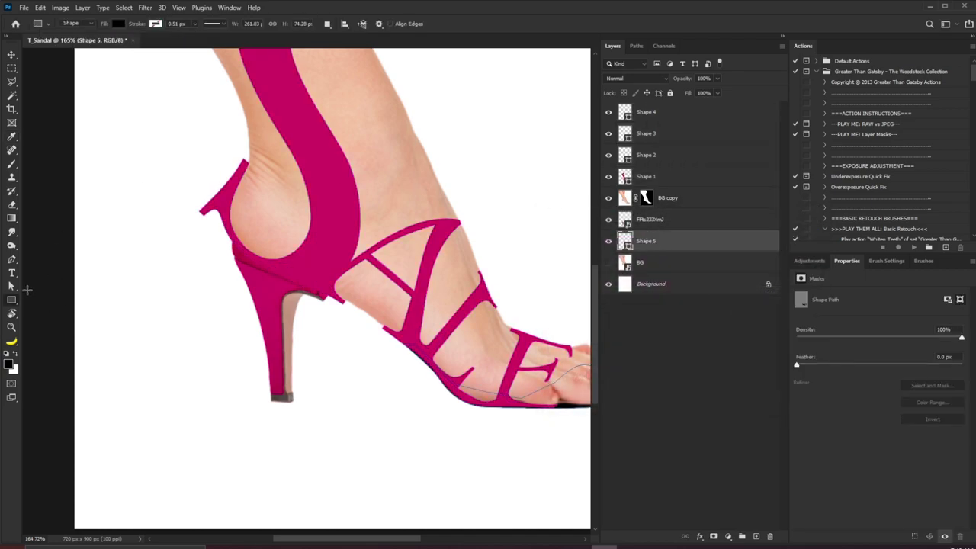
{"action": "left_click", "coordinate": [118, 24]}
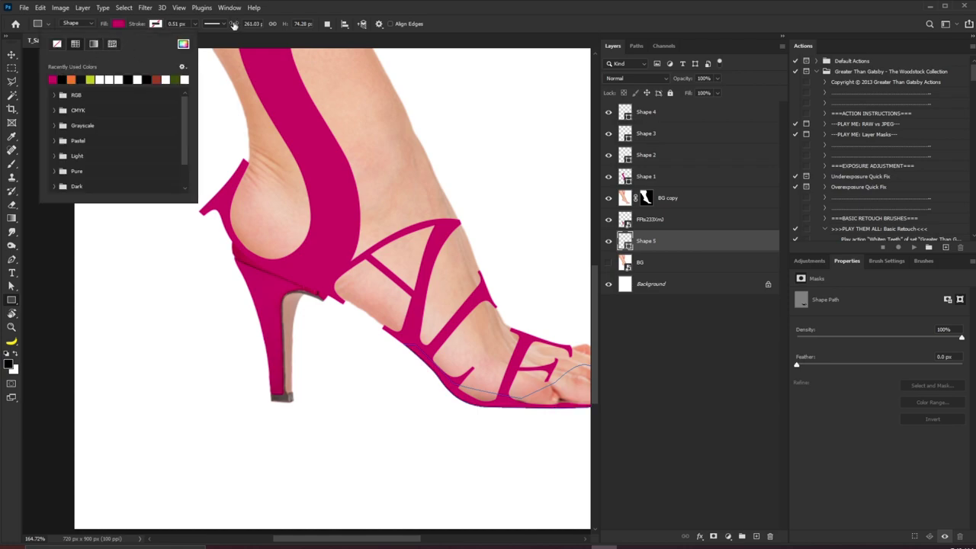
{"action": "left_click", "coordinate": [364, 5]}
{"action": "left_click", "coordinate": [11, 54]}
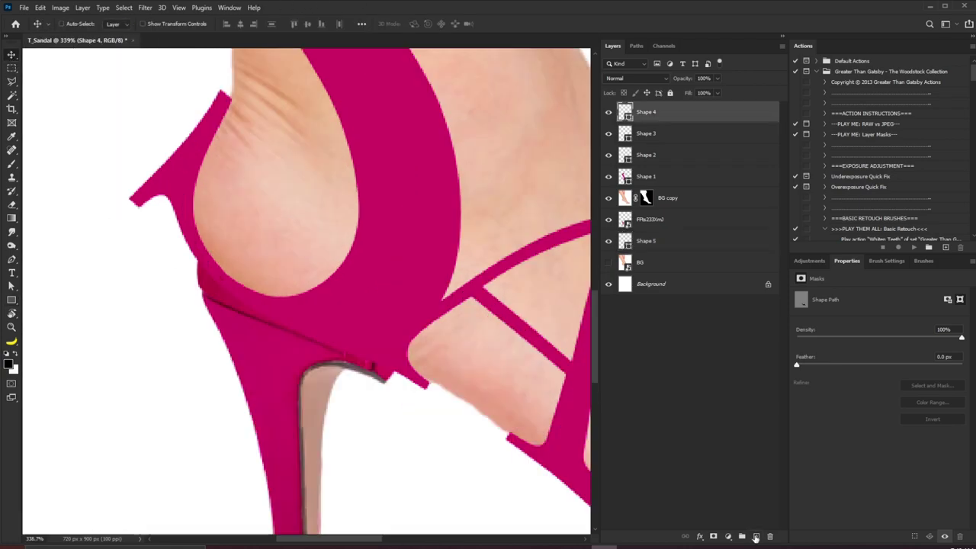
- Add an empty layer above Shape 4, and shift the heel image upward so its top edge blends into the sole
{"action": "left_click", "coordinate": [756, 536]}
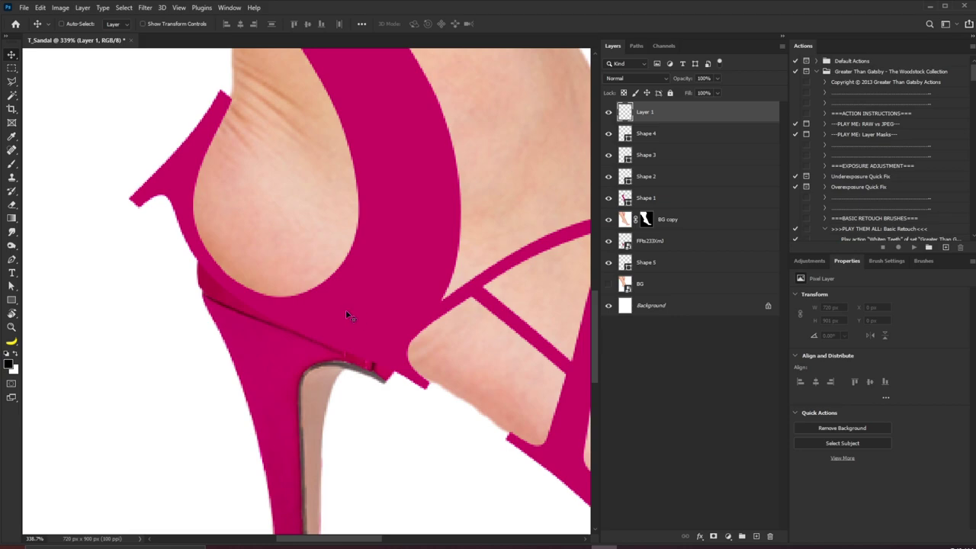
{"action": "key", "text": "p"}
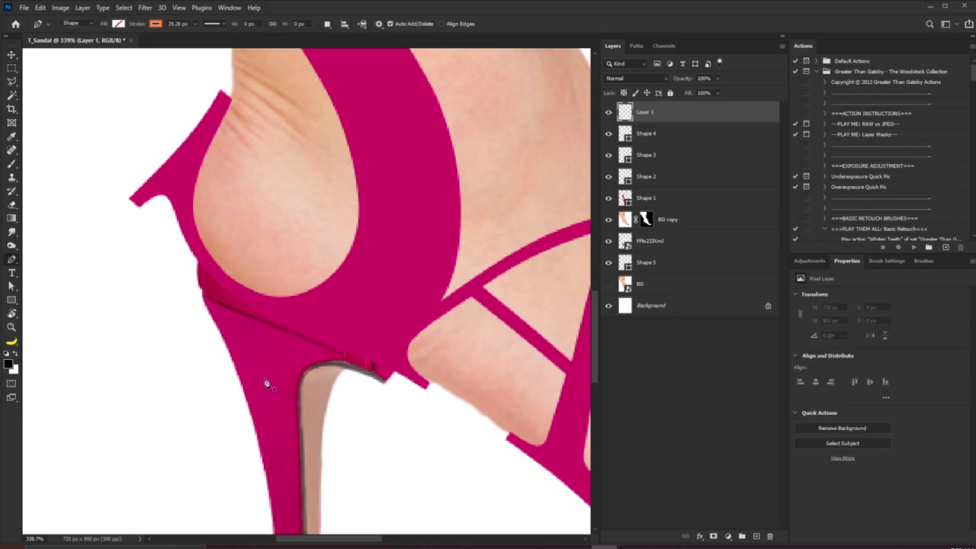
{"action": "key", "text": "v"}
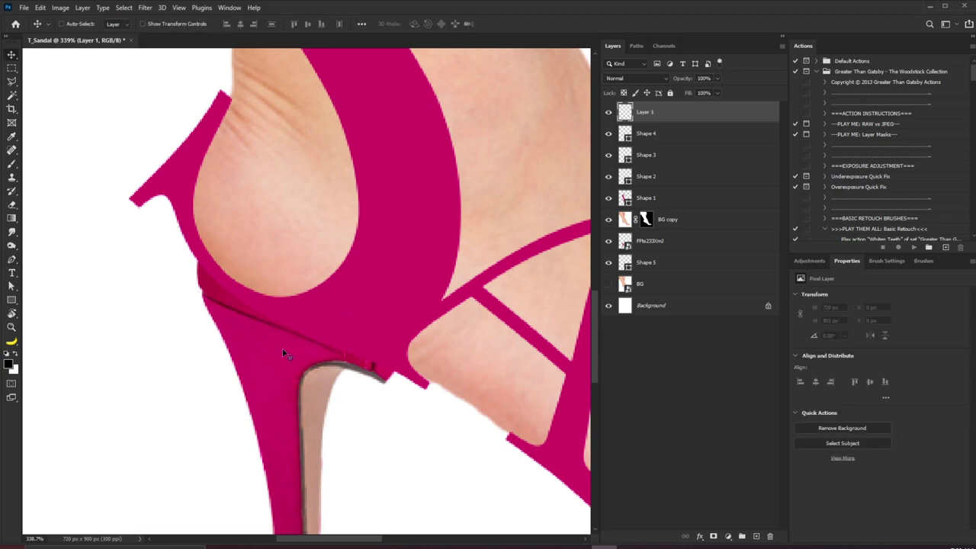
{"action": "left_click", "coordinate": [649, 242]}
{"action": "left_click_drag", "start_coordinate": [252, 352], "coordinate": [264, 333]}
{"action": "left_click_drag", "start_coordinate": [335, 302], "coordinate": [374, 303]}
- Draw a closed pen shape of about 45 × 64 px over the notch between the rear sole and the back of the heel
{"action": "key", "text": "p"}
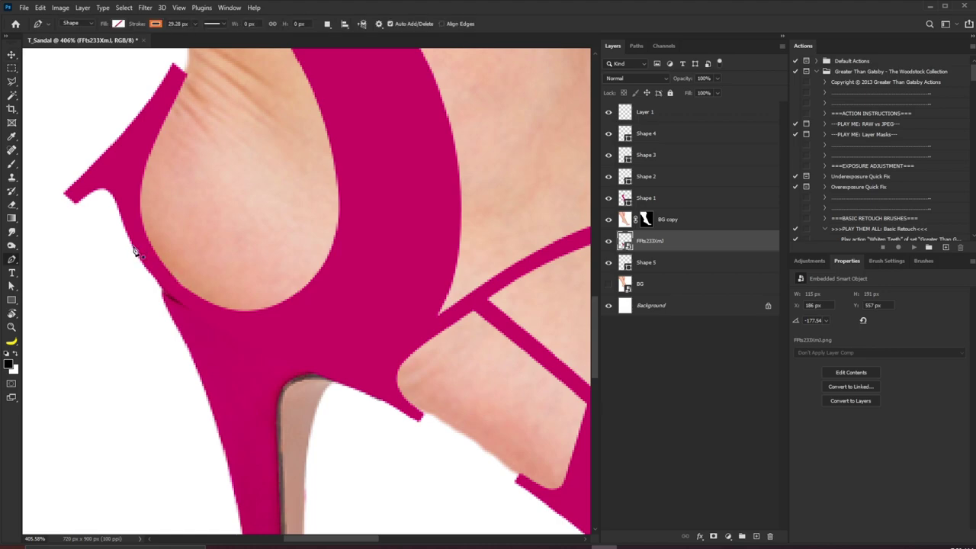
{"action": "left_click", "coordinate": [134, 252]}
{"action": "left_click_drag", "start_coordinate": [224, 370], "coordinate": [255, 327]}
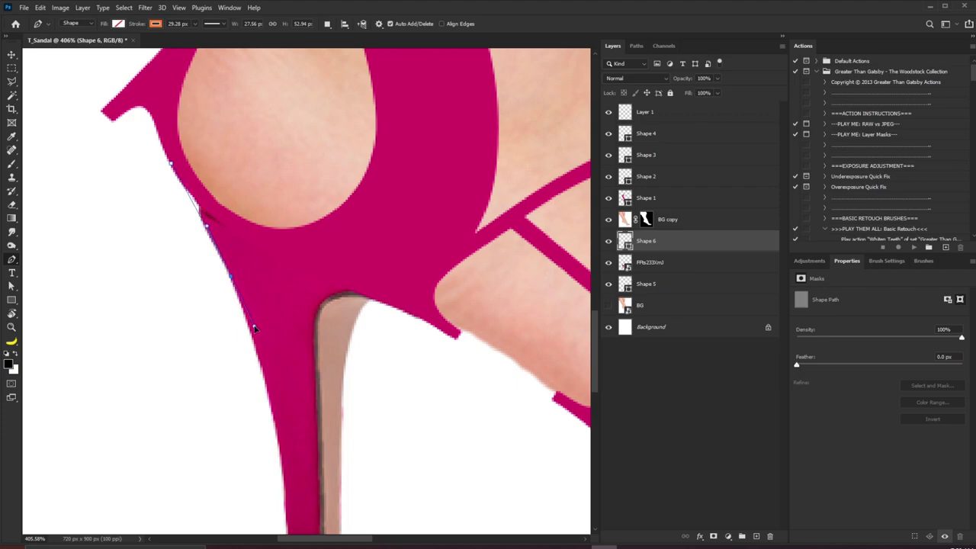
{"action": "left_click", "coordinate": [268, 272]}
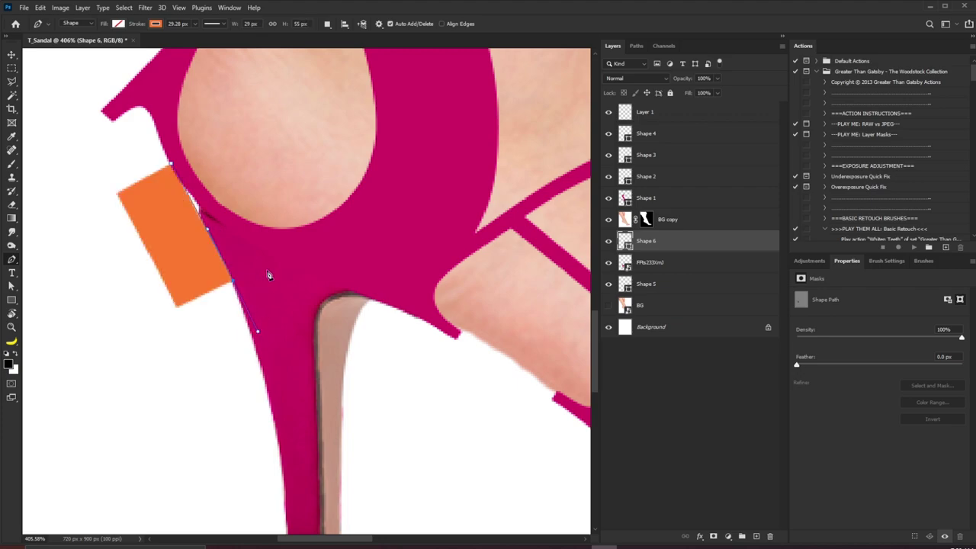
{"action": "left_click", "coordinate": [207, 204]}
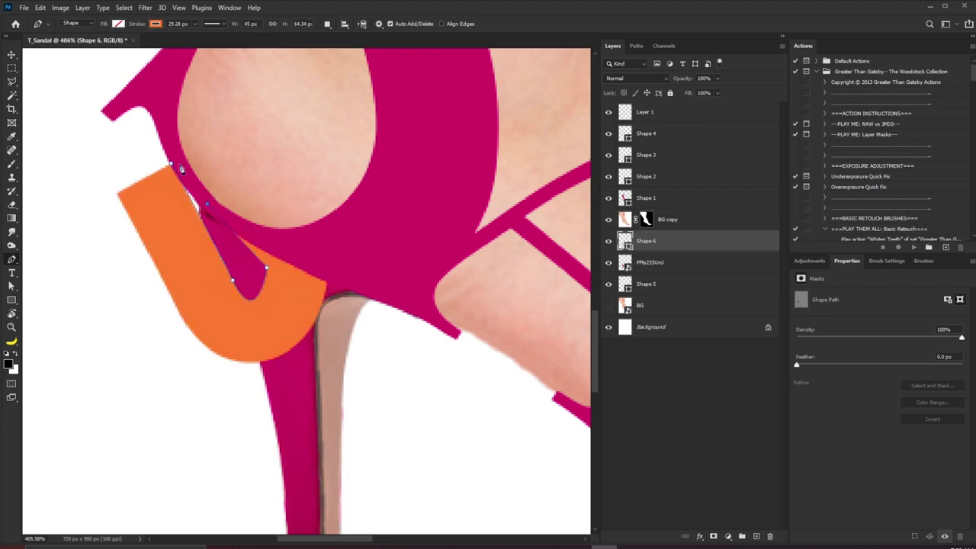
{"action": "left_click", "coordinate": [172, 167]}
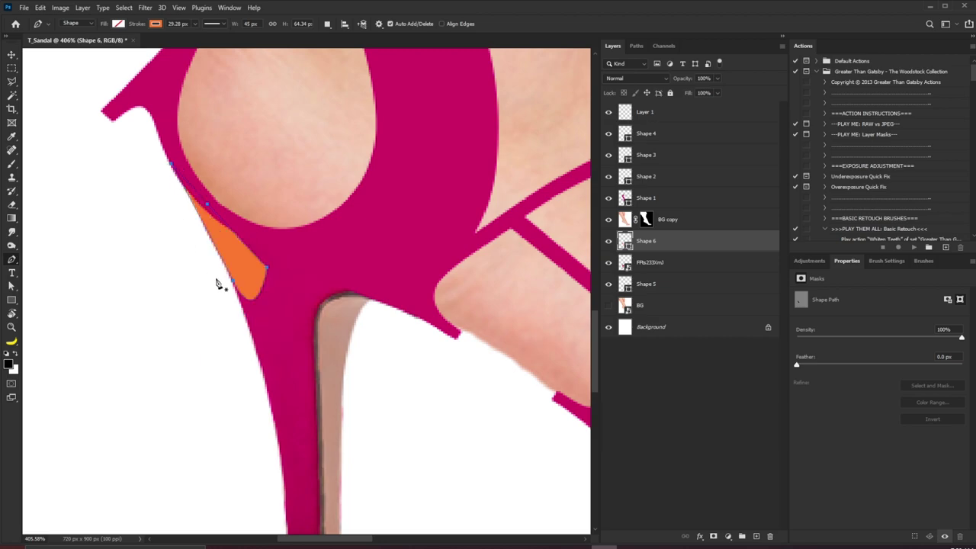
- Remove the new heel patch shape's stroke and fill it with the recently used magenta
{"action": "left_click", "coordinate": [154, 24]}
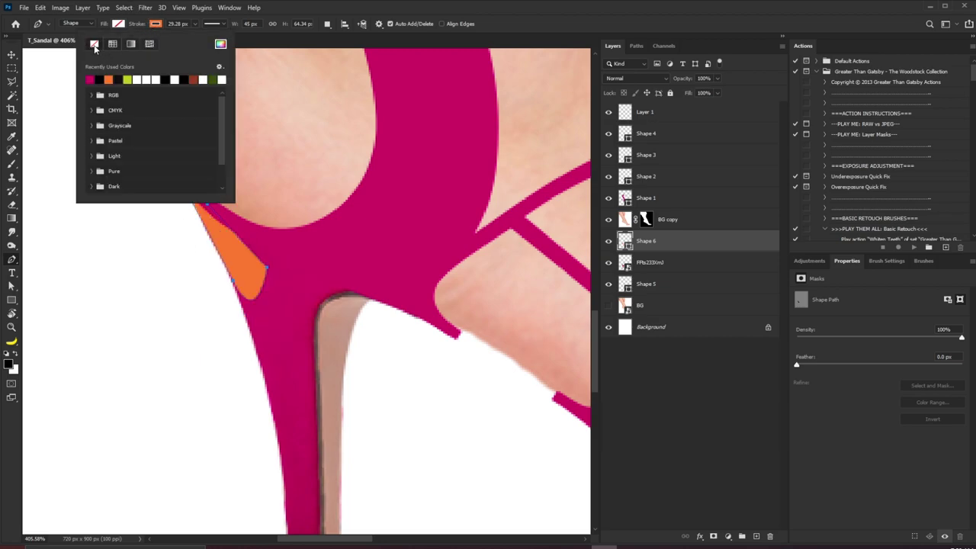
{"action": "left_click", "coordinate": [93, 45]}
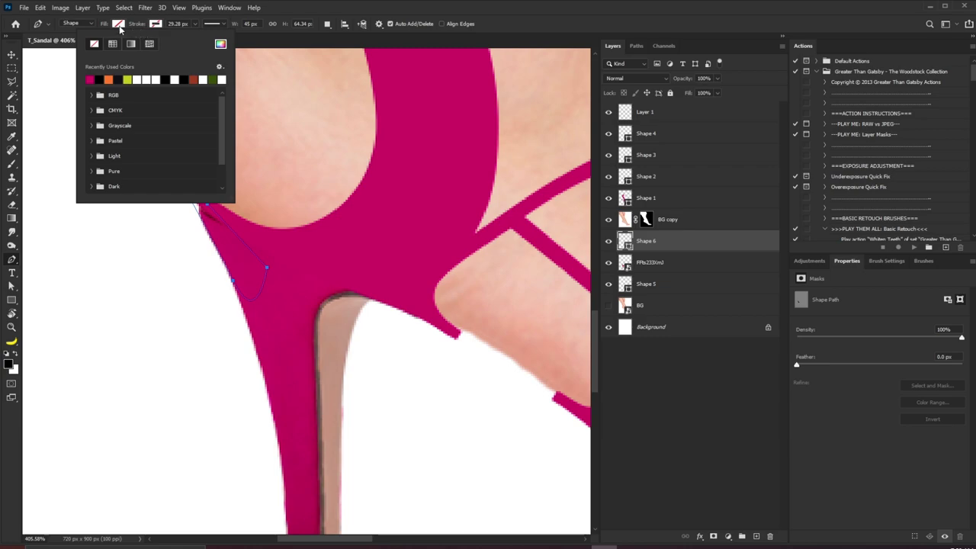
{"action": "left_click", "coordinate": [119, 23]}
{"action": "left_click", "coordinate": [52, 80]}
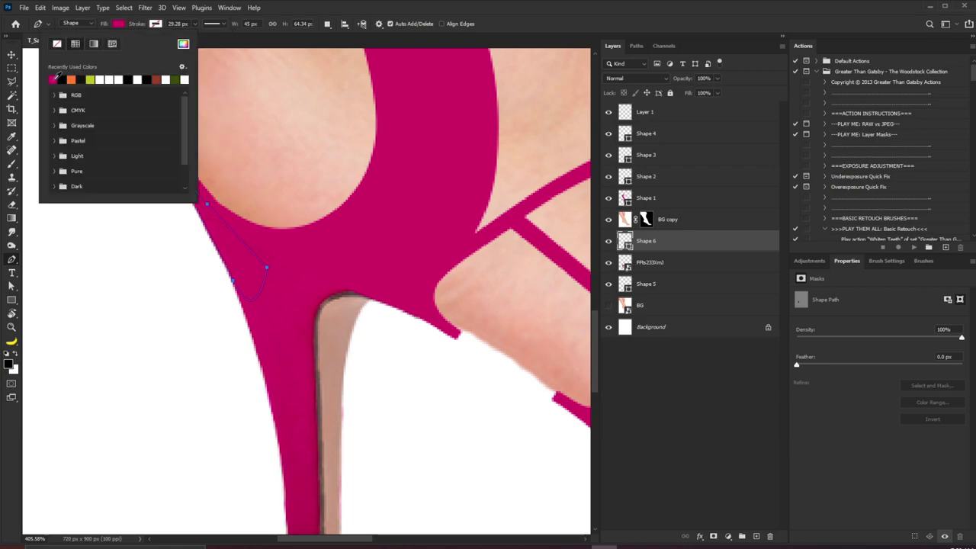
{"action": "left_click", "coordinate": [310, 6]}
{"action": "left_click", "coordinate": [12, 54]}
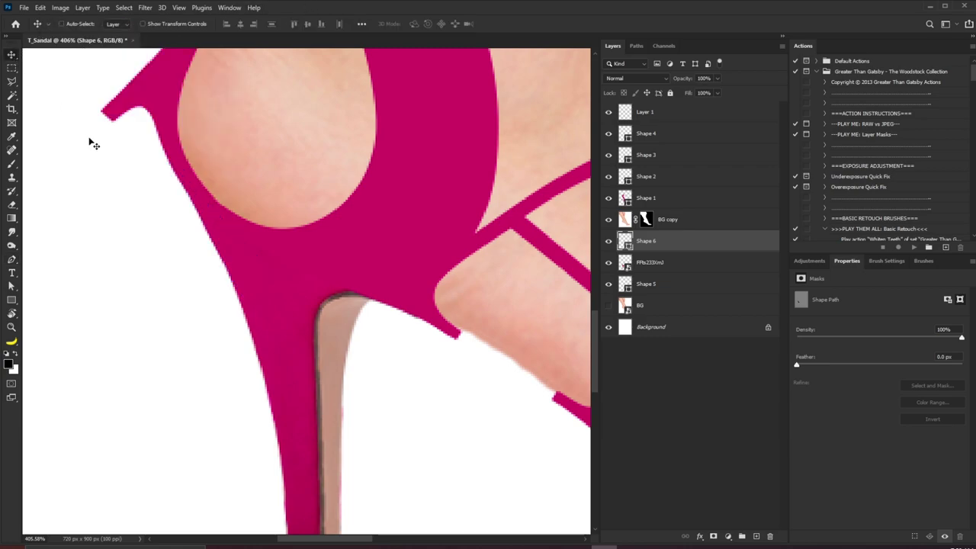
- Load one combined selection from the outlines of the heel image and all the magenta shape layers, Shape 1 through Shape 6
{"action": "key", "text": "ctrl+0"}
{"action": "left_click_drag", "start_coordinate": [281, 230], "coordinate": [272, 227]}
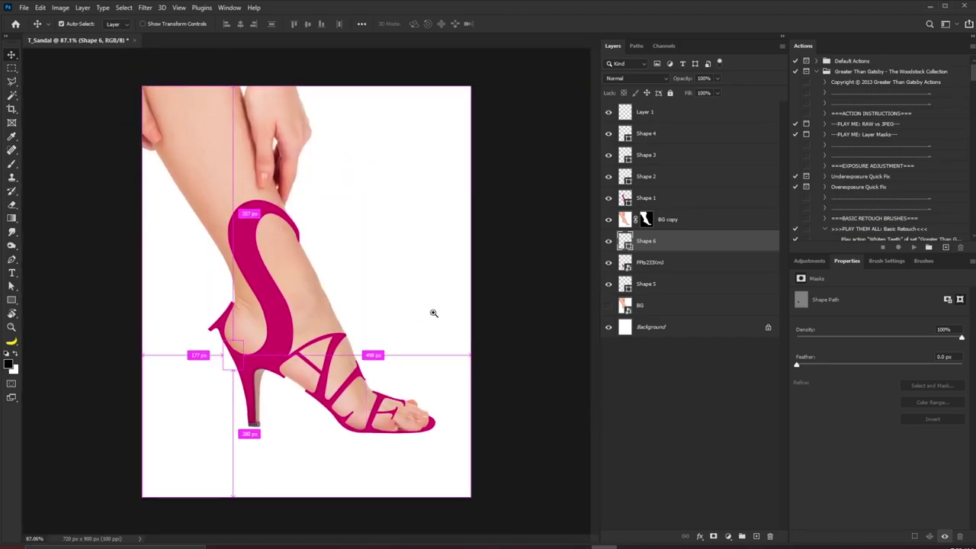
{"action": "left_click_drag", "start_coordinate": [270, 362], "coordinate": [285, 389]}
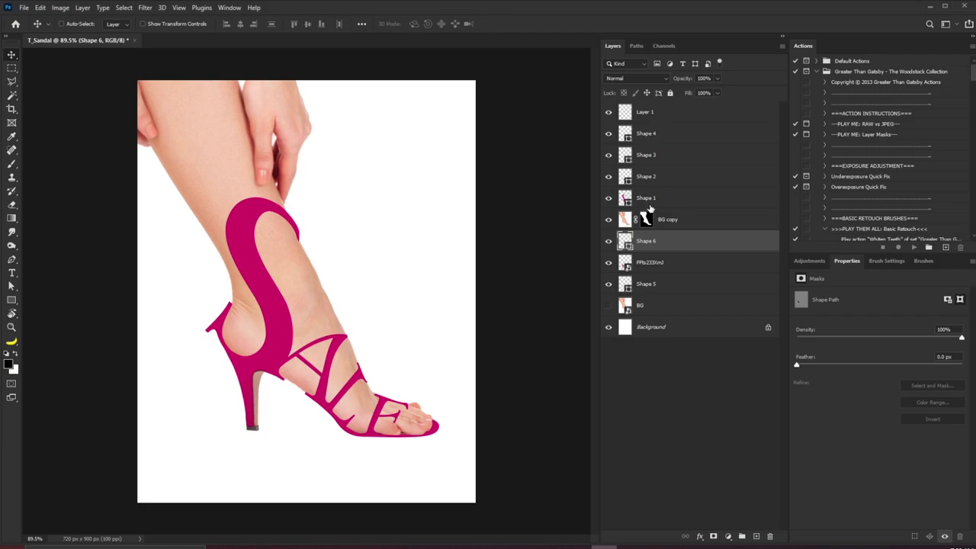
{"action": "left_click", "coordinate": [624, 264], "text": "ctrl"}
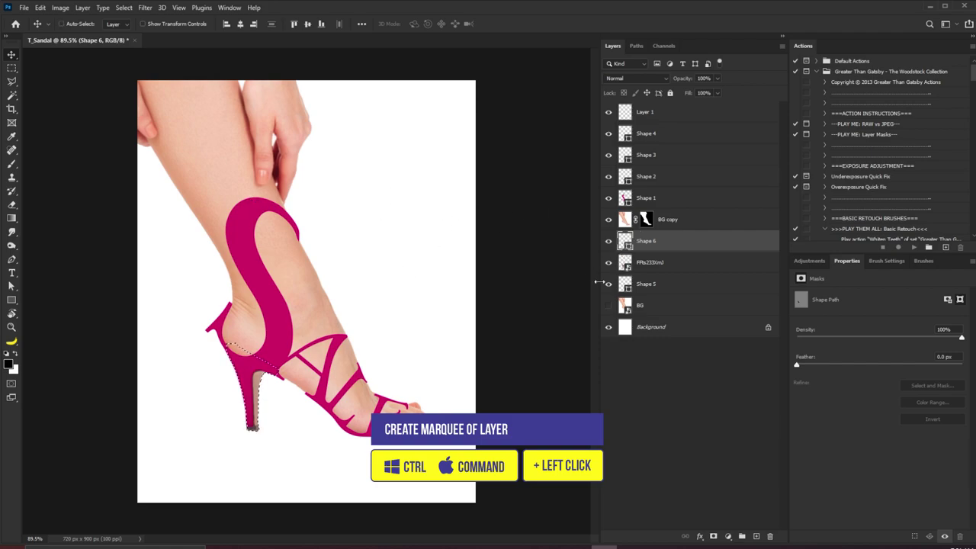
{"action": "left_click", "coordinate": [608, 304]}
{"action": "left_click", "coordinate": [625, 242], "text": "ctrl"}
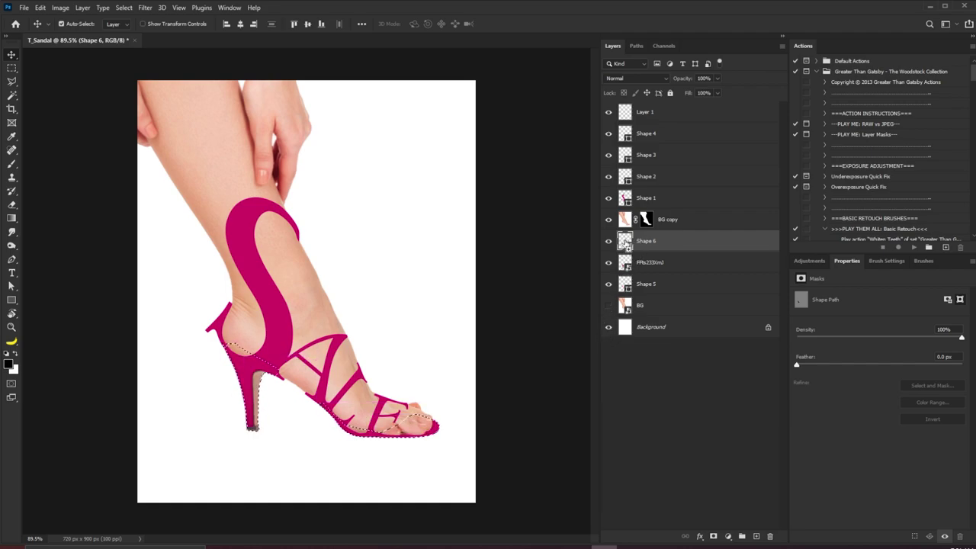
{"action": "left_click", "coordinate": [624, 202], "text": "ctrl+shift"}
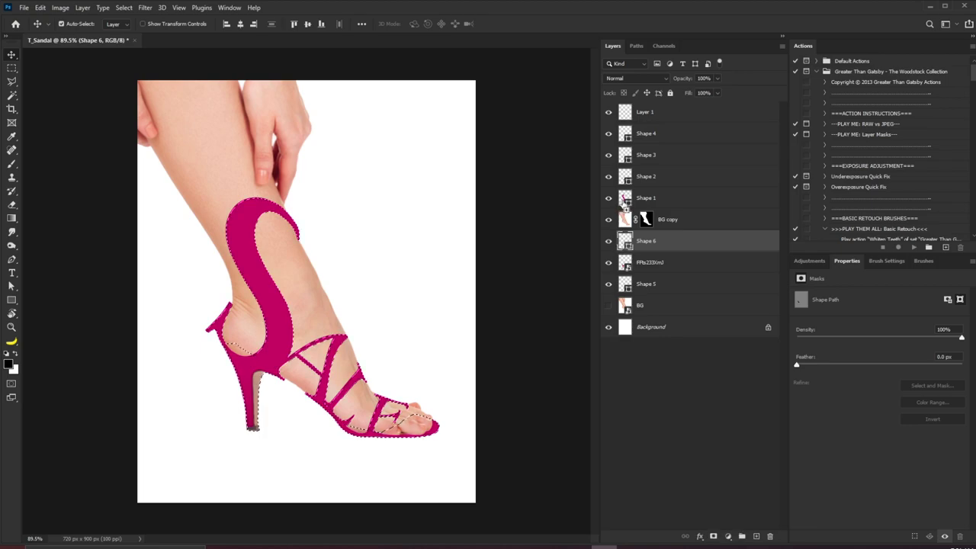
{"action": "left_click", "coordinate": [626, 180], "text": "ctrl+shift"}
{"action": "left_click", "coordinate": [627, 155], "text": "ctrl+shift"}
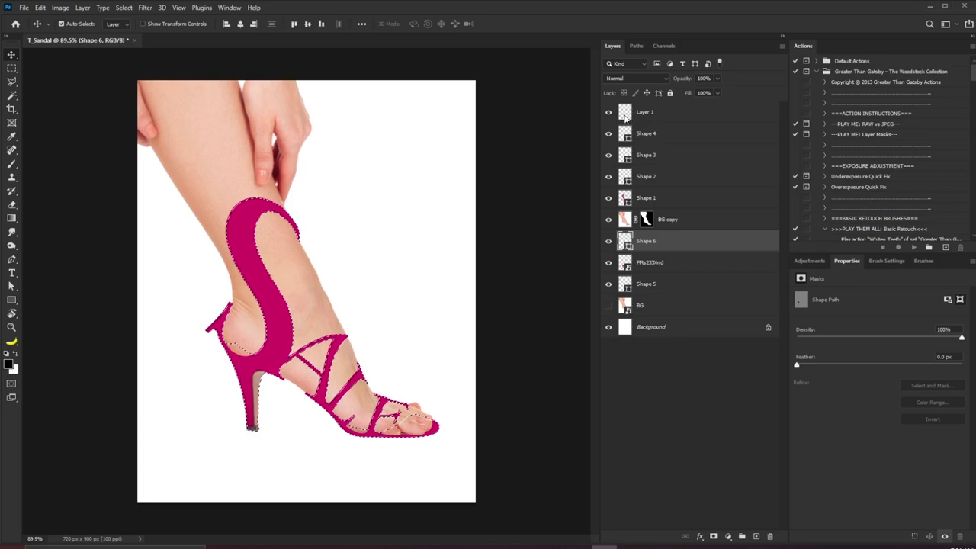
{"action": "left_click", "coordinate": [626, 142], "text": "ctrl+shift"}
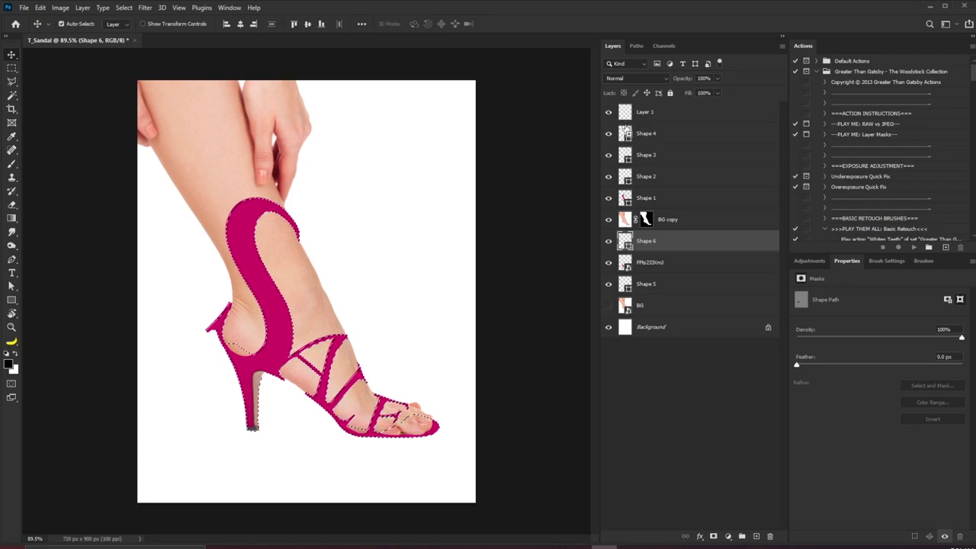
- Add a layer named Shadow above Layer 1 and mask it with the active shoe selection
{"action": "left_click", "coordinate": [664, 115]}
{"action": "left_click", "coordinate": [756, 536], "text": "alt"}
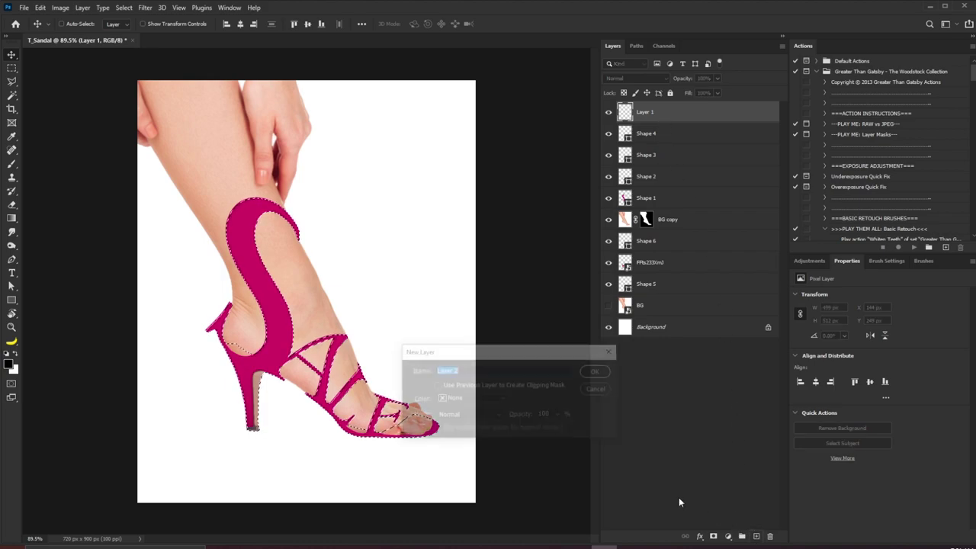
{"action": "type", "text": "Shadow"}
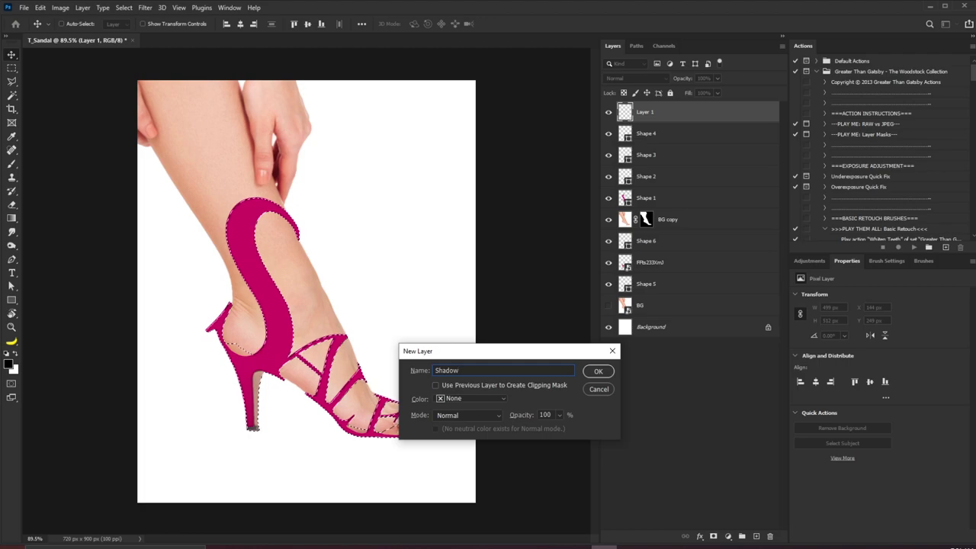
{"action": "left_click", "coordinate": [598, 372]}
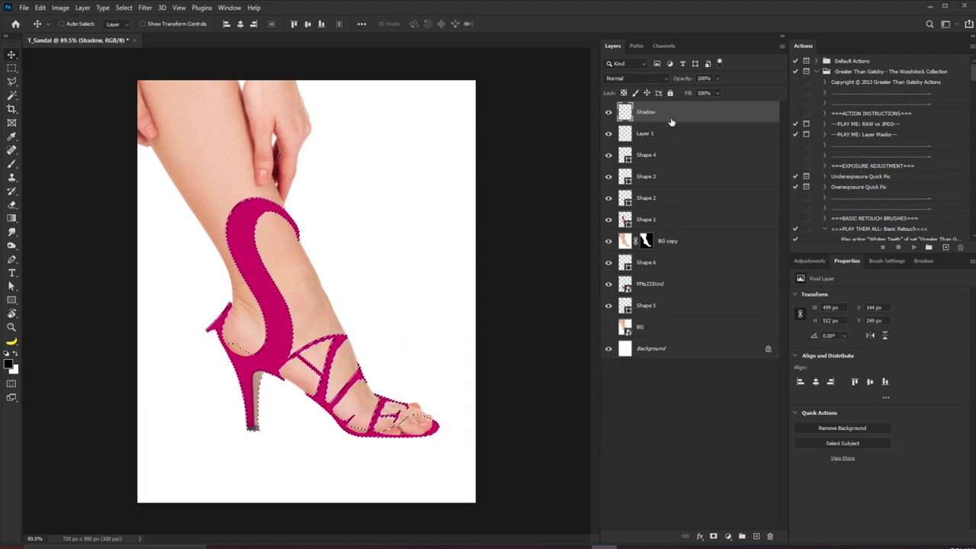
{"action": "left_click", "coordinate": [712, 536]}
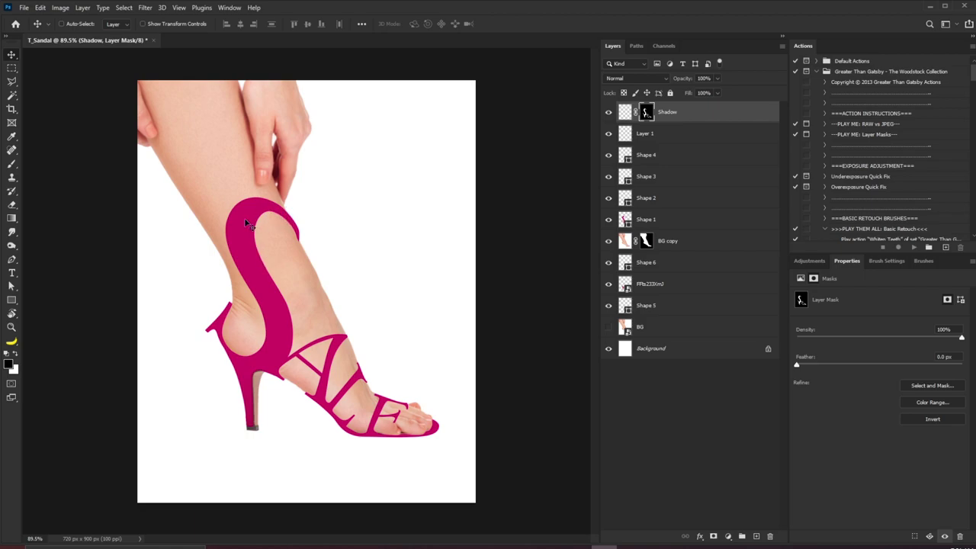
- Group the layers from Layer 1 down to Shape 5 and rename the group S+S\
{"action": "left_click", "coordinate": [653, 139]}
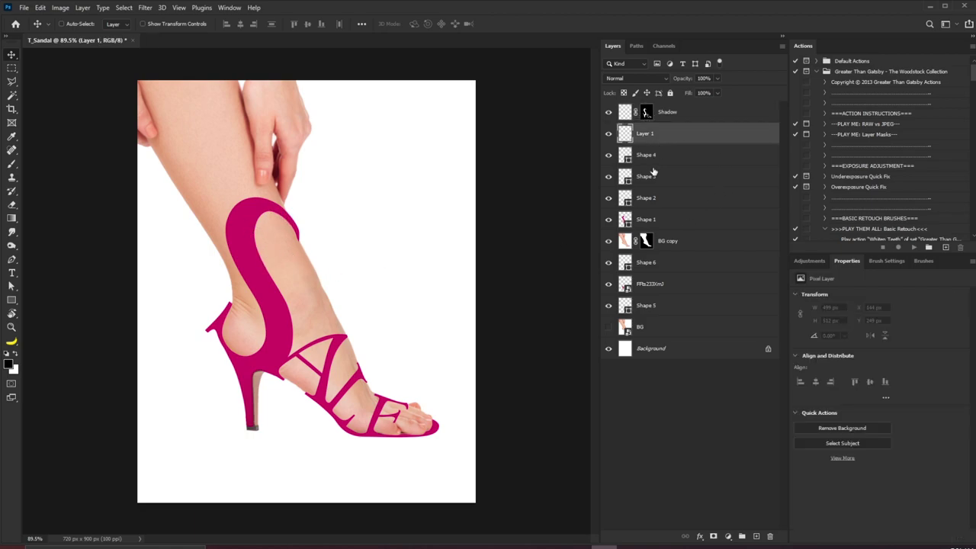
{"action": "left_click", "coordinate": [648, 311], "text": "shift"}
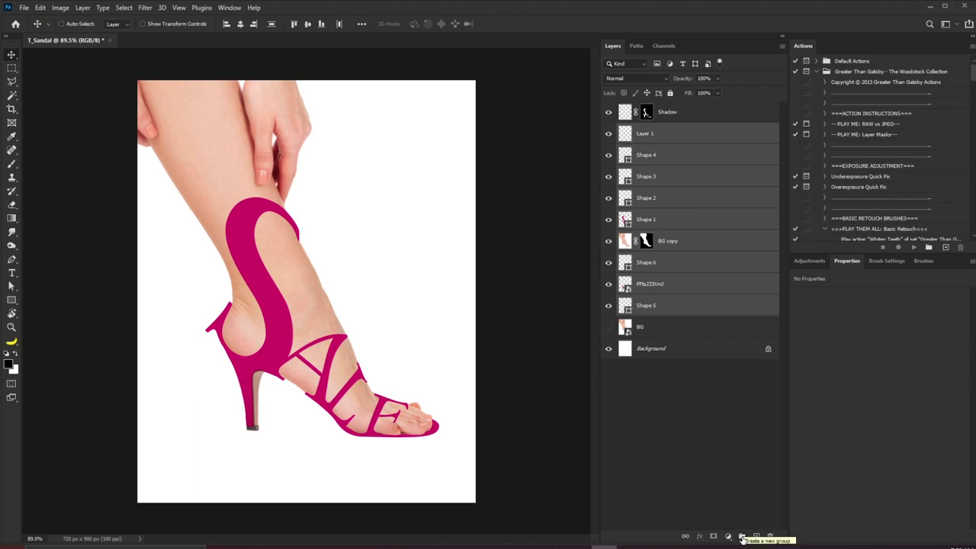
{"action": "left_click", "coordinate": [742, 536]}
{"action": "double_click", "coordinate": [647, 129]}
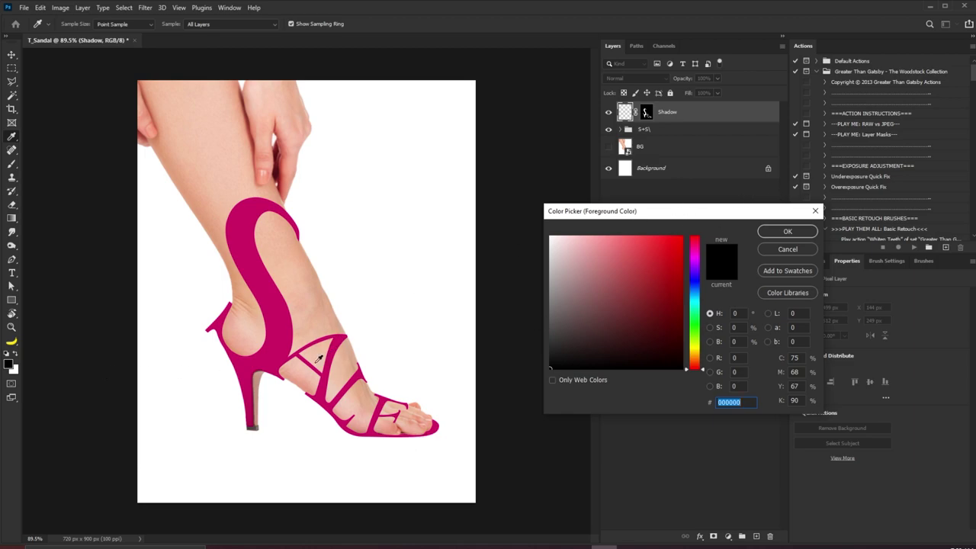
- Set the foreground color to a darker shade of the sandal's sampled magenta, 9a014b
{"action": "left_click", "coordinate": [281, 333]}
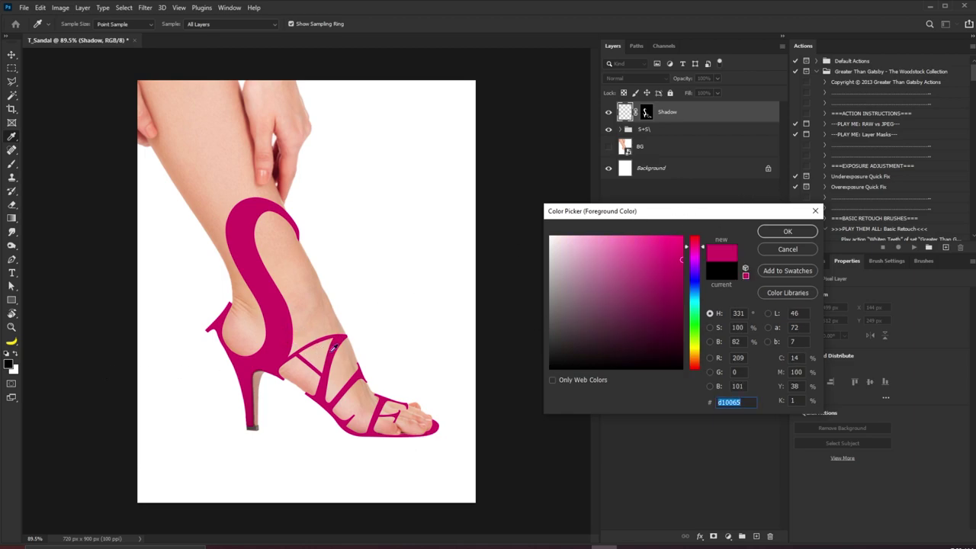
{"action": "left_click_drag", "start_coordinate": [681, 264], "coordinate": [683, 288]}
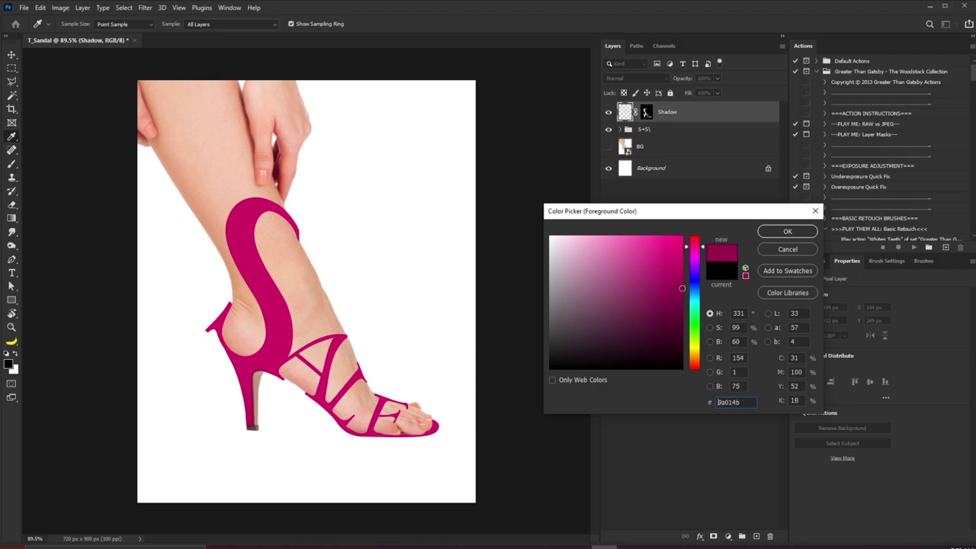
{"action": "left_click", "coordinate": [787, 231]}
{"action": "key", "text": "v"}
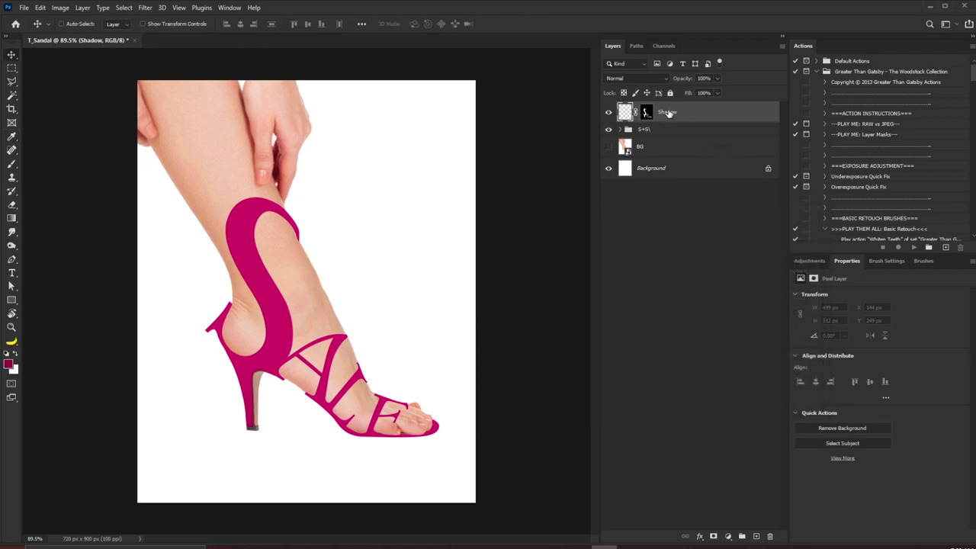
- Rename the Shadow layer as Midtone
{"action": "double_click", "coordinate": [668, 112]}
{"action": "type", "text": "Midtone"}
{"action": "key", "text": "Return"}
- Paint dark magenta shading along the back of the heel with a soft round brush, reducing its size from 60 to 35 px
{"action": "key", "text": "b"}
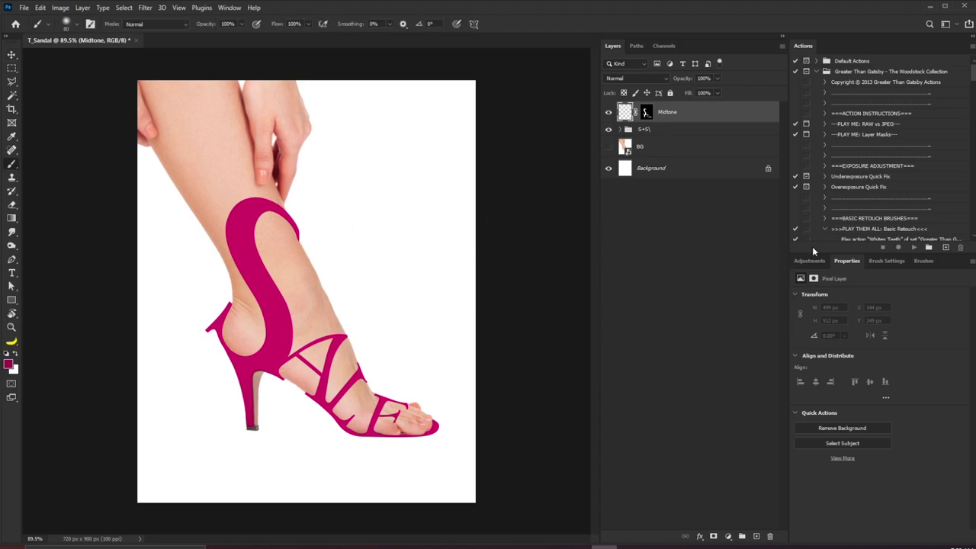
{"action": "left_click", "coordinate": [884, 261]}
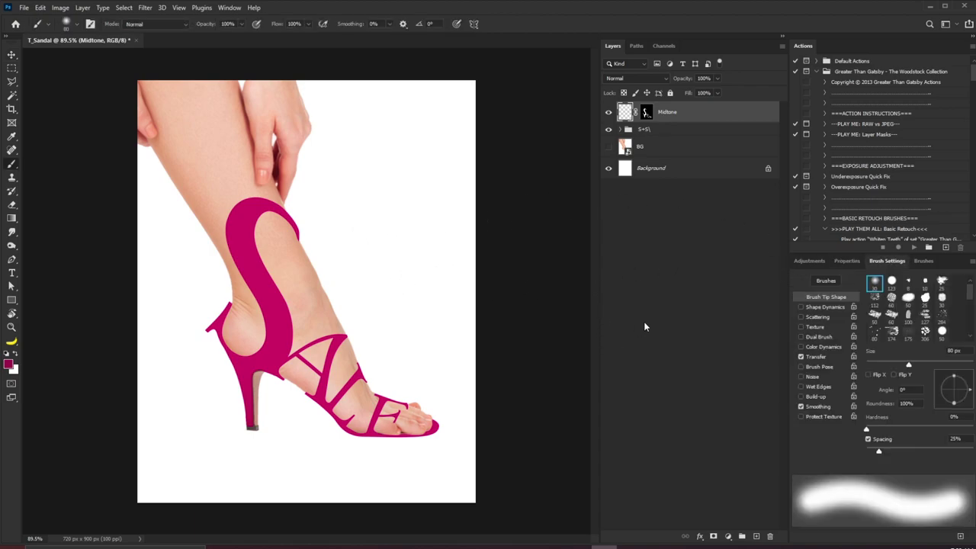
{"action": "left_click", "coordinate": [874, 284]}
{"action": "left_click_drag", "start_coordinate": [268, 372], "coordinate": [306, 404]}
{"action": "key", "text": "bracketright"}
{"action": "key", "text": "bracketright"}
{"action": "key", "text": "bracketright"}
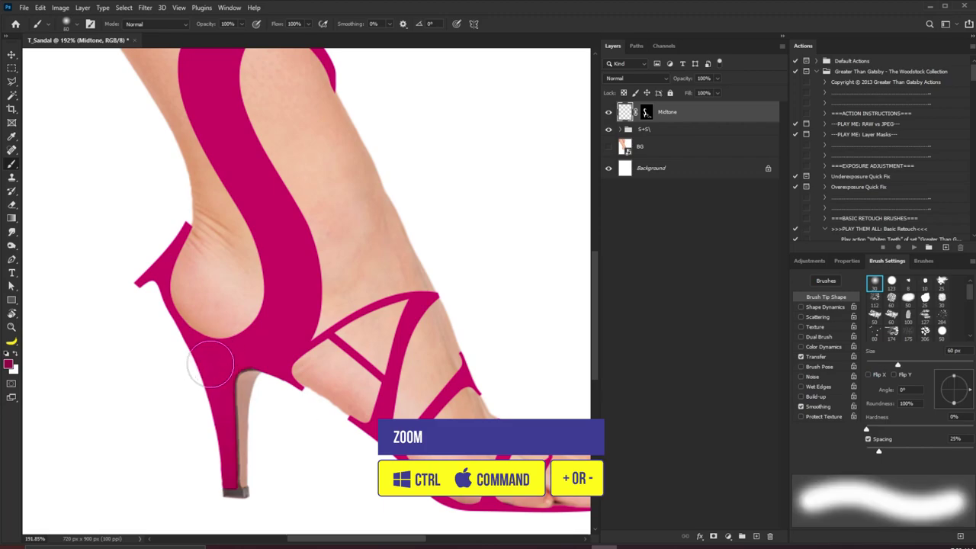
{"action": "key", "text": "["}
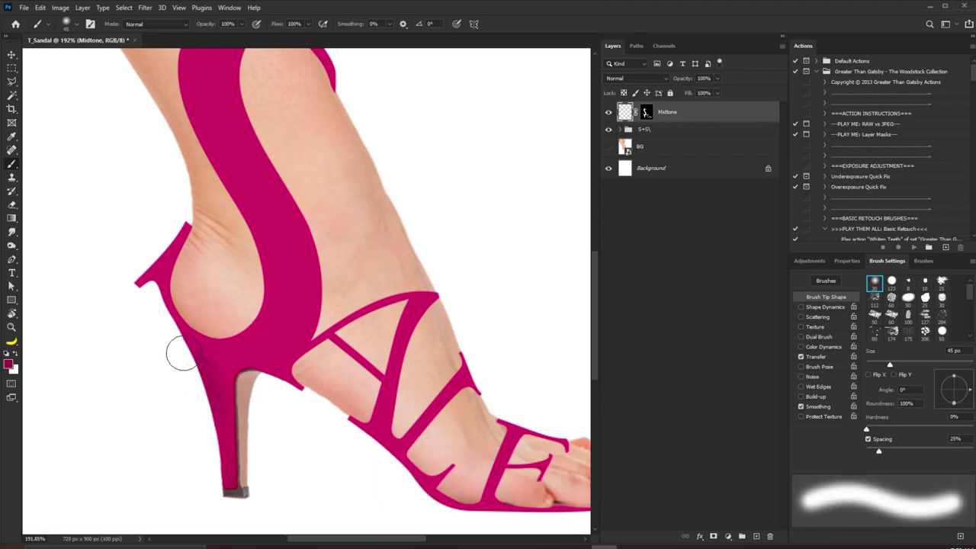
{"action": "key", "text": "bracketleft"}
{"action": "key", "text": "bracketleft"}
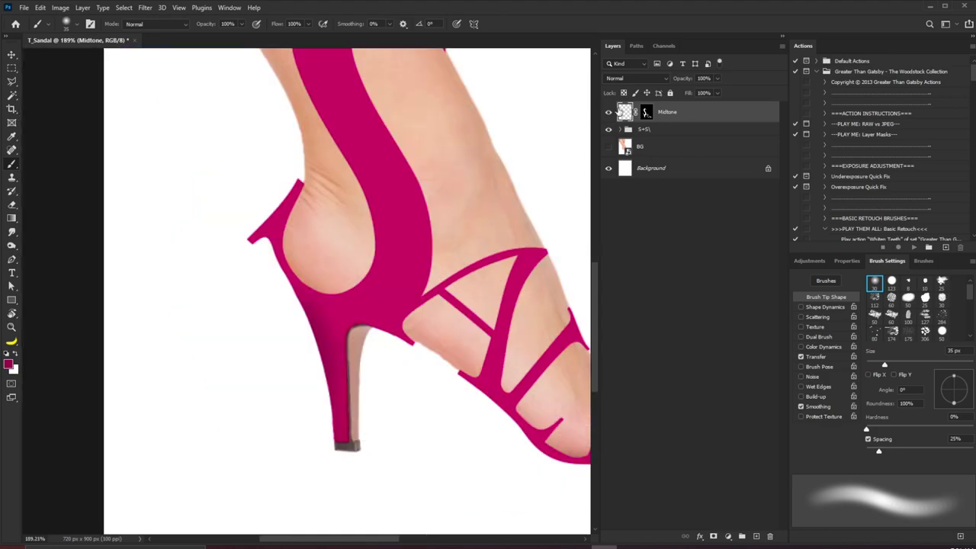
- Draw a closed pen shape of about 93 × 147 px around the bare heel opening, with a 0.22 px stroke and no fill
{"action": "left_click_drag", "start_coordinate": [266, 227], "coordinate": [279, 228]}
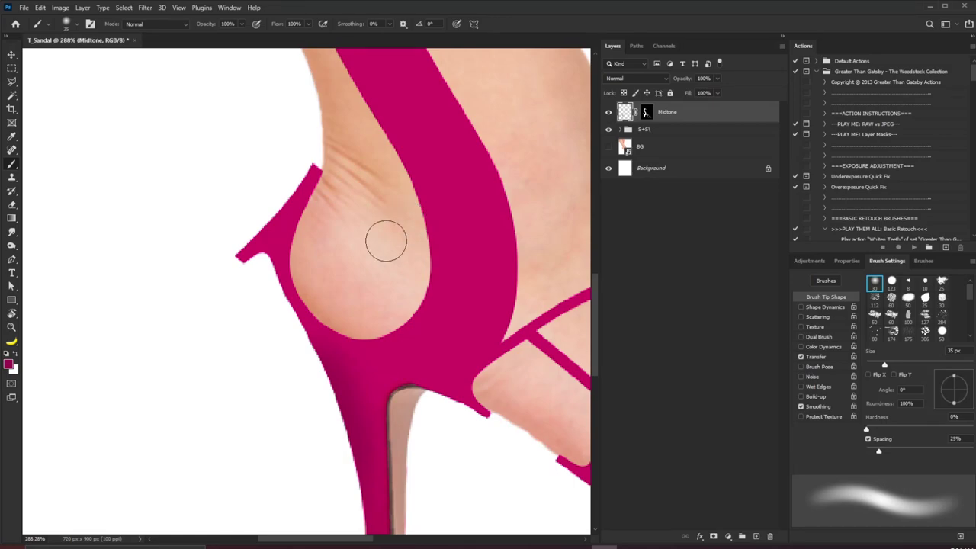
{"action": "key", "text": "p"}
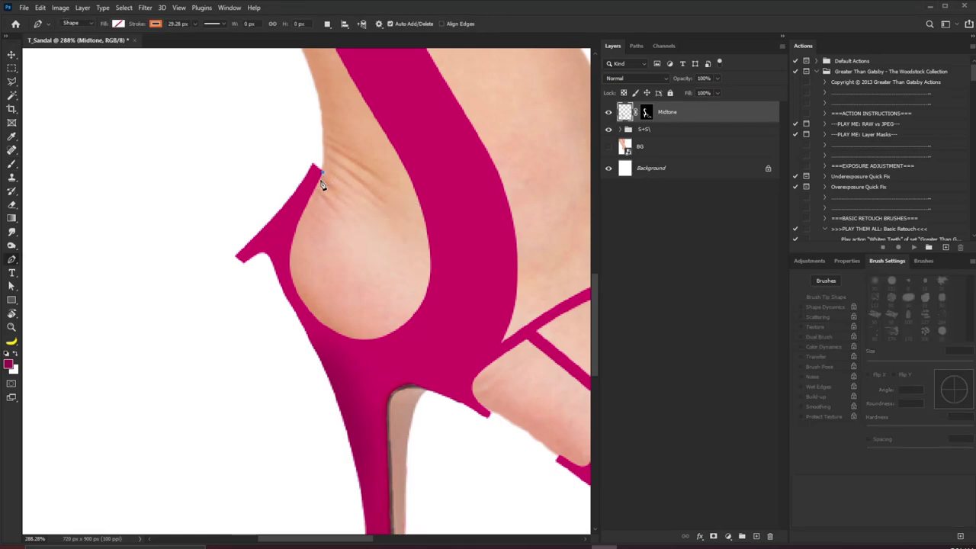
{"action": "left_click_drag", "start_coordinate": [290, 272], "coordinate": [298, 308]}
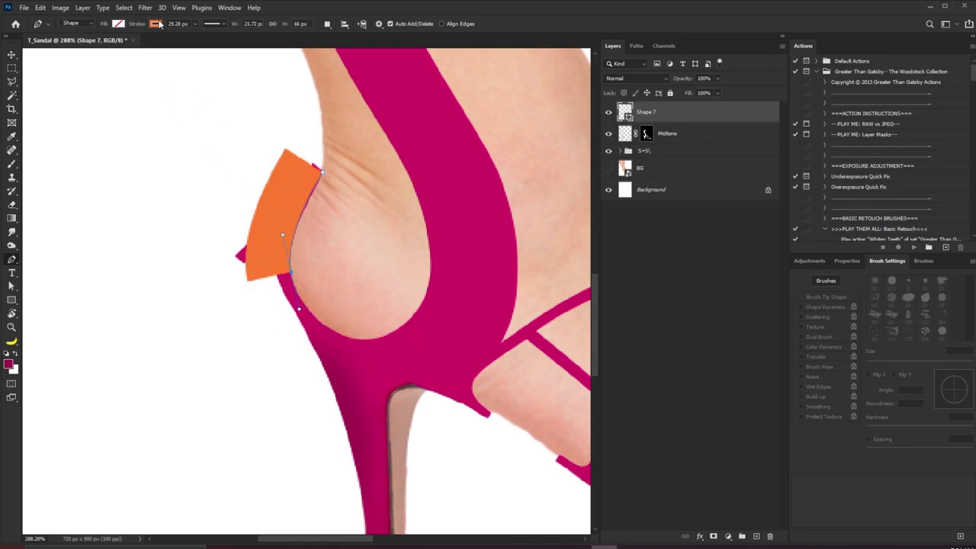
{"action": "left_click", "coordinate": [195, 23]}
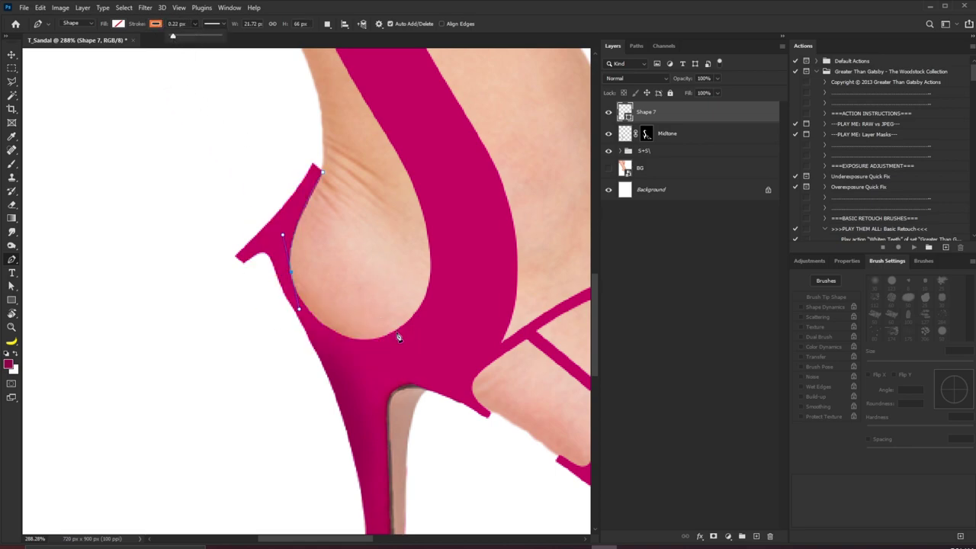
{"action": "left_click_drag", "start_coordinate": [397, 331], "coordinate": [439, 308]}
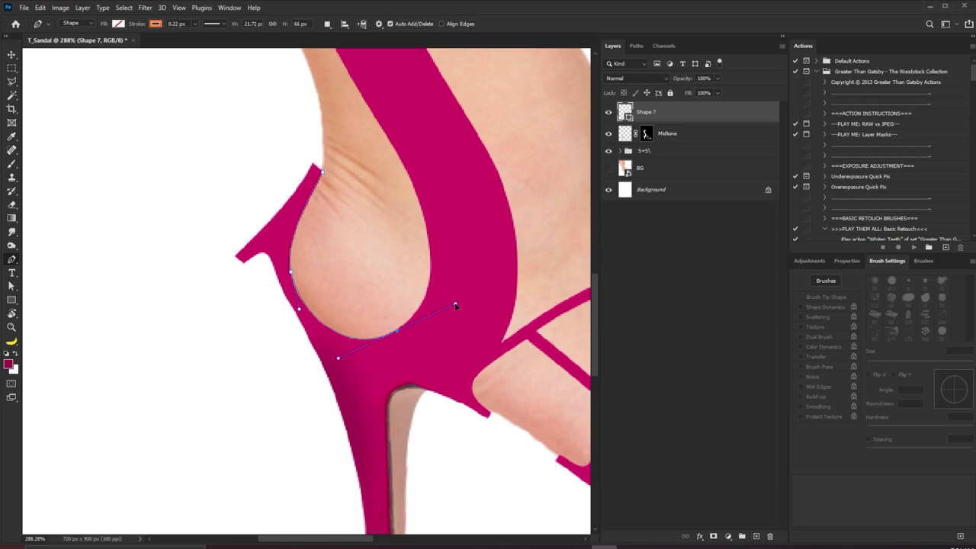
{"action": "left_click_drag", "start_coordinate": [395, 154], "coordinate": [369, 114]}
{"action": "left_click_drag", "start_coordinate": [323, 175], "coordinate": [331, 249]}
- Adjust the direction handles of the heel outline's lower anchor so the curve follows the edge of the opening
{"action": "left_click", "coordinate": [12, 285]}
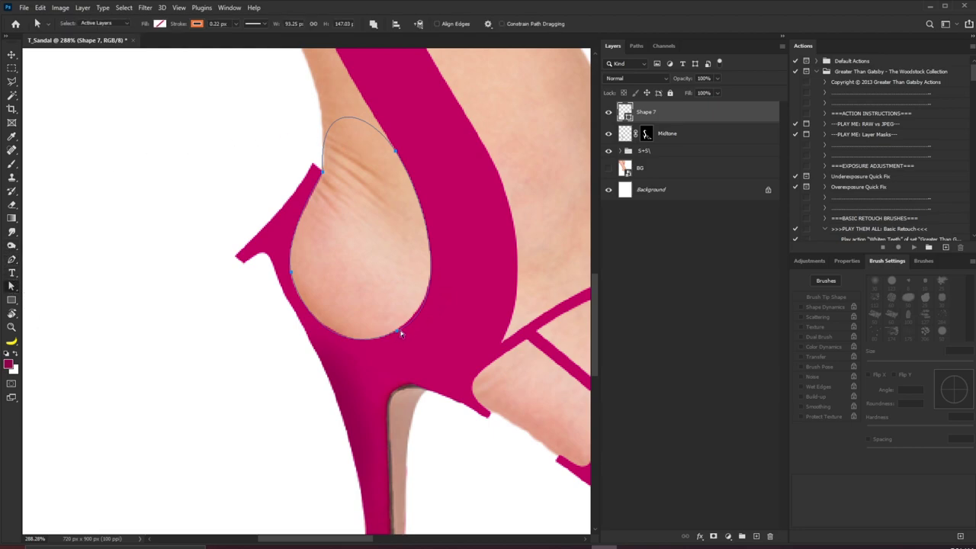
{"action": "left_click_drag", "start_coordinate": [459, 305], "coordinate": [459, 295]}
{"action": "scroll", "coordinate": [396, 327], "scroll_direction": "up", "scroll_amount": 4}
{"action": "left_click_drag", "start_coordinate": [402, 350], "coordinate": [402, 349]}
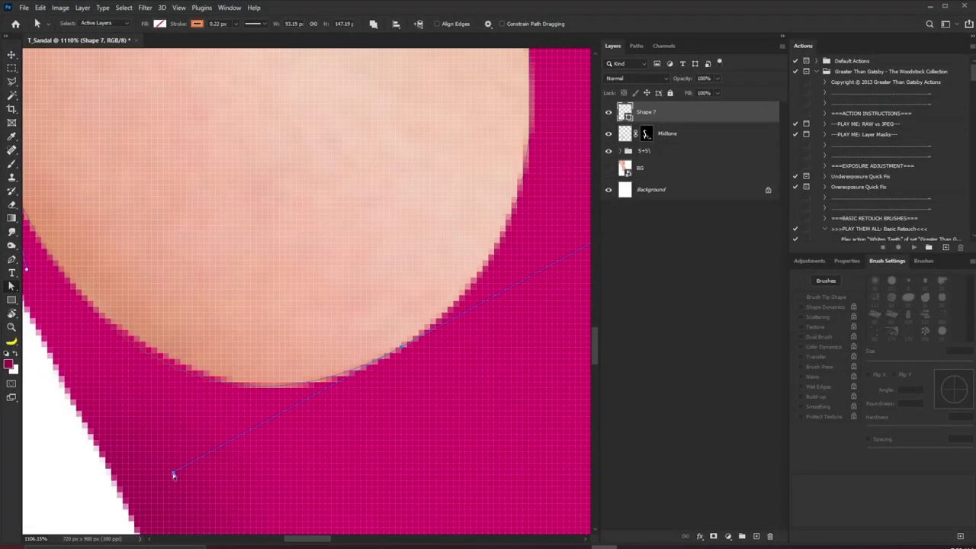
{"action": "left_click_drag", "start_coordinate": [172, 472], "coordinate": [186, 471]}
{"action": "left_click_drag", "start_coordinate": [363, 256], "coordinate": [312, 305]}
{"action": "scroll", "coordinate": [312, 305], "scroll_direction": "down", "scroll_amount": 1}
{"action": "left_click_drag", "start_coordinate": [361, 233], "coordinate": [339, 267]}
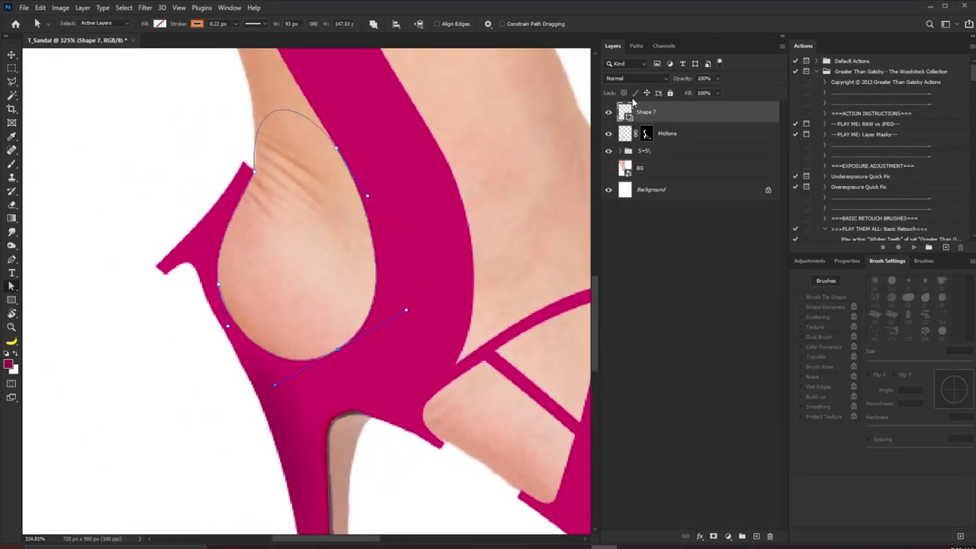
- Load the heel outline shape as a selection, fill it with black on the Midtone layer's mask, deselect, and switch to the Brush tool
{"action": "left_click", "coordinate": [624, 112], "text": "ctrl"}
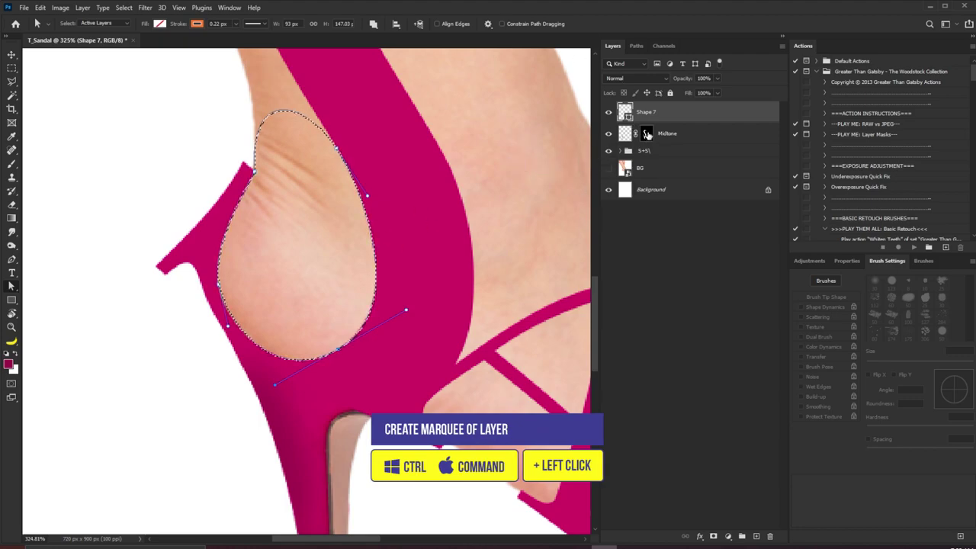
{"action": "left_click", "coordinate": [646, 134]}
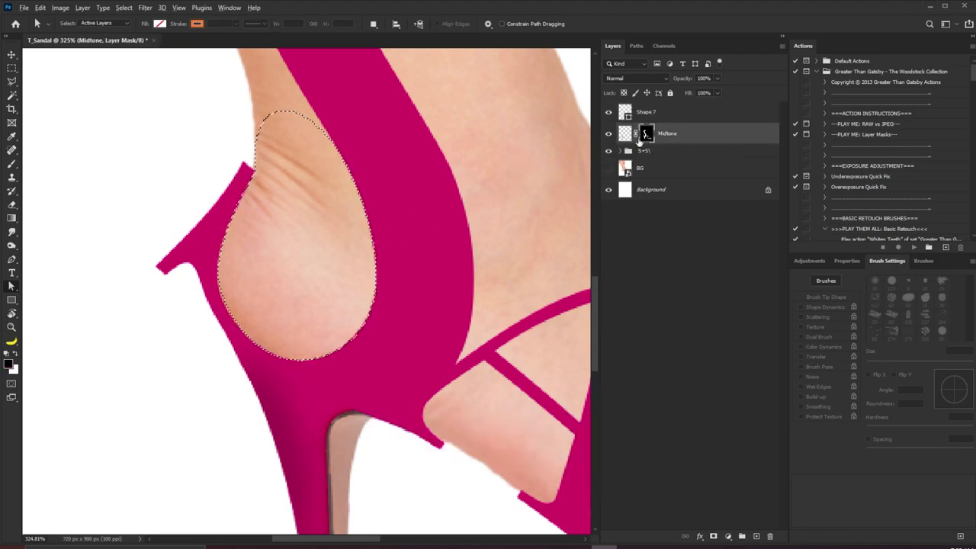
{"action": "key", "text": "alt+BackSpace"}
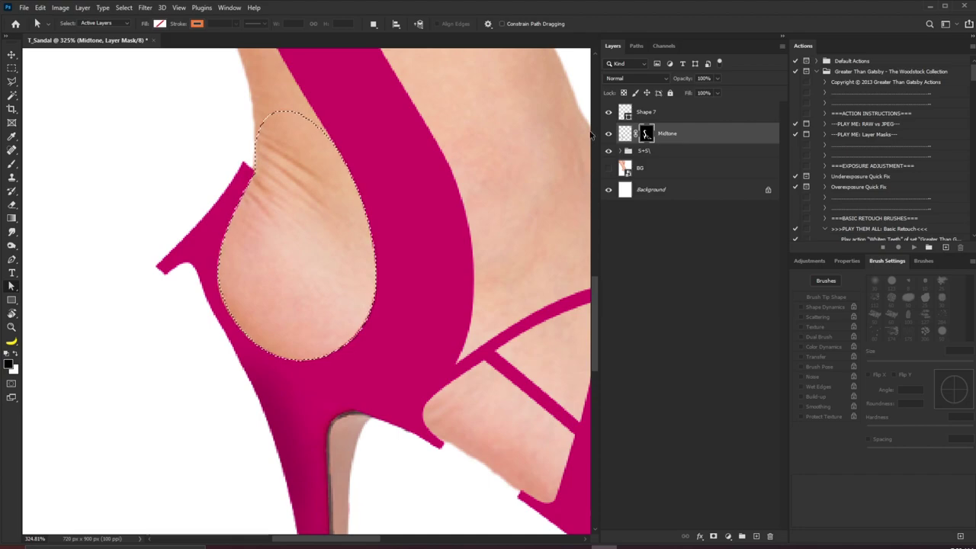
{"action": "key", "text": "ctrl+d"}
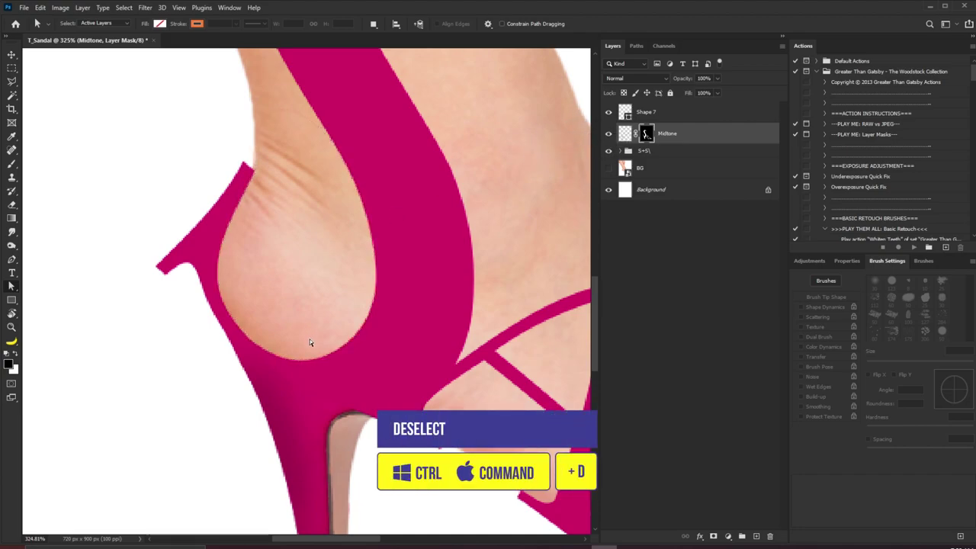
{"action": "key", "text": "b"}
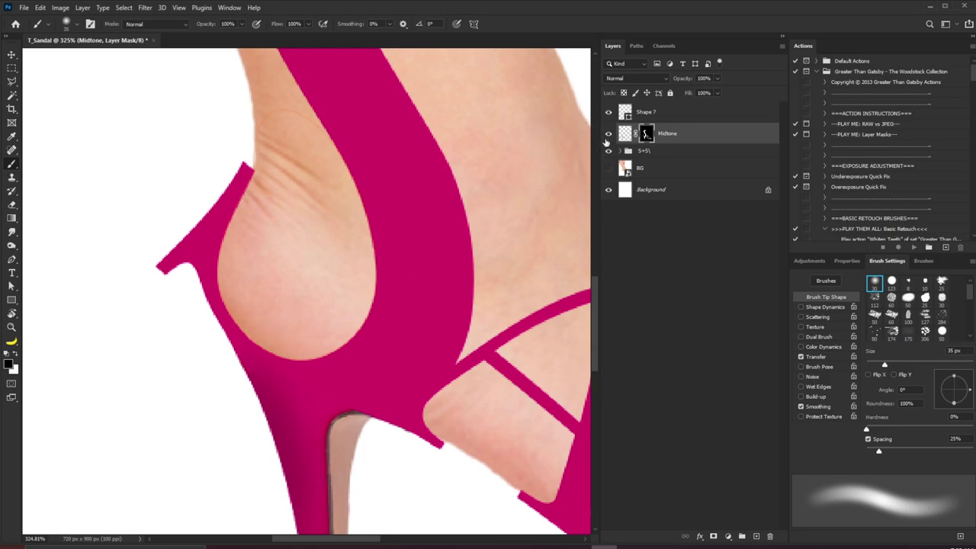
- Paint dark magenta midtones on the Midtone layer around the heel opening and heel stem, using a soft brush at 35, 10 and 25 px
{"action": "left_click", "coordinate": [624, 135]}
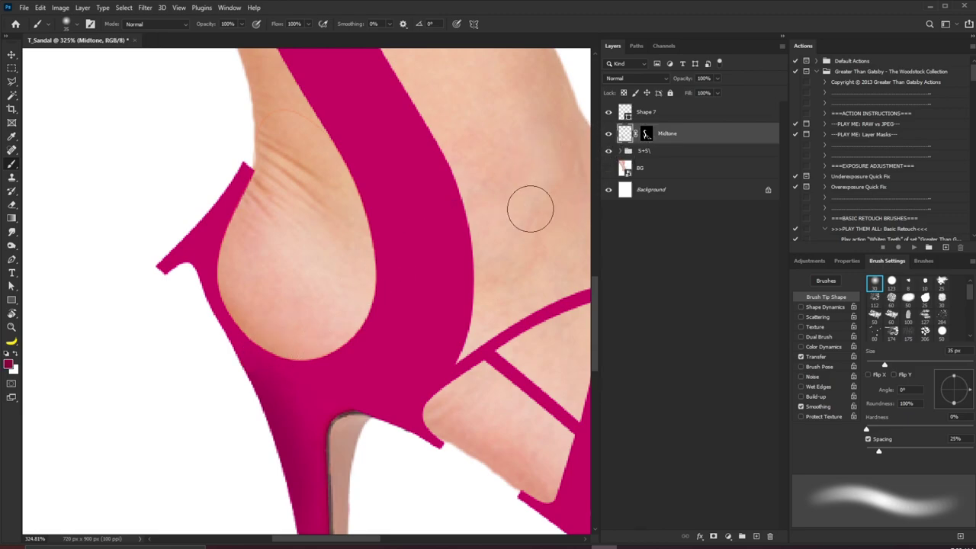
{"action": "mouse_move", "coordinate": [351, 332]}
{"action": "left_mouse_down"}
{"action": "mouse_move", "coordinate": [305, 372]}
{"action": "mouse_move", "coordinate": [261, 365]}
{"action": "mouse_move", "coordinate": [376, 337]}
{"action": "mouse_move", "coordinate": [296, 367]}
{"action": "left_mouse_up"}
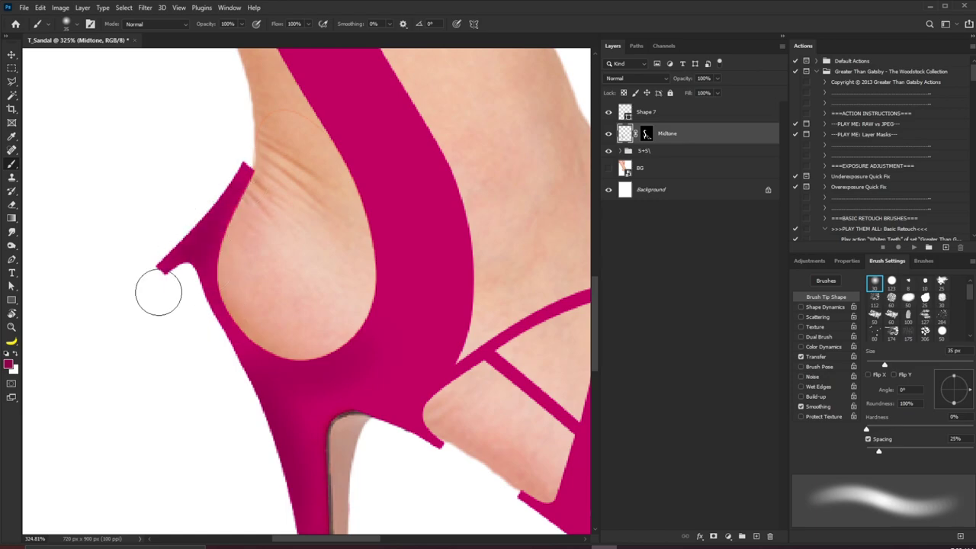
{"action": "scroll", "coordinate": [196, 295], "scroll_direction": "down", "scroll_amount": 3}
{"action": "key", "text": "bracketleft"}
{"action": "key", "text": "bracketleft"}
{"action": "key", "text": "bracketleft"}
{"action": "key", "text": "bracketleft"}
{"action": "key", "text": "bracketleft"}
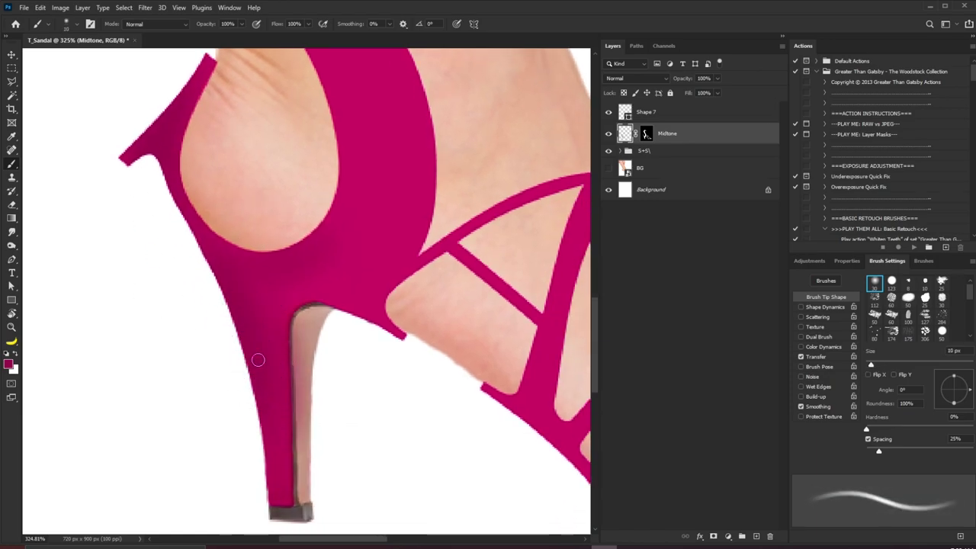
{"action": "key", "text": "bracketright"}
{"action": "key", "text": "bracketright"}
{"action": "key", "text": "bracketright"}
{"action": "scroll", "coordinate": [343, 256], "scroll_direction": "up", "scroll_amount": 2}
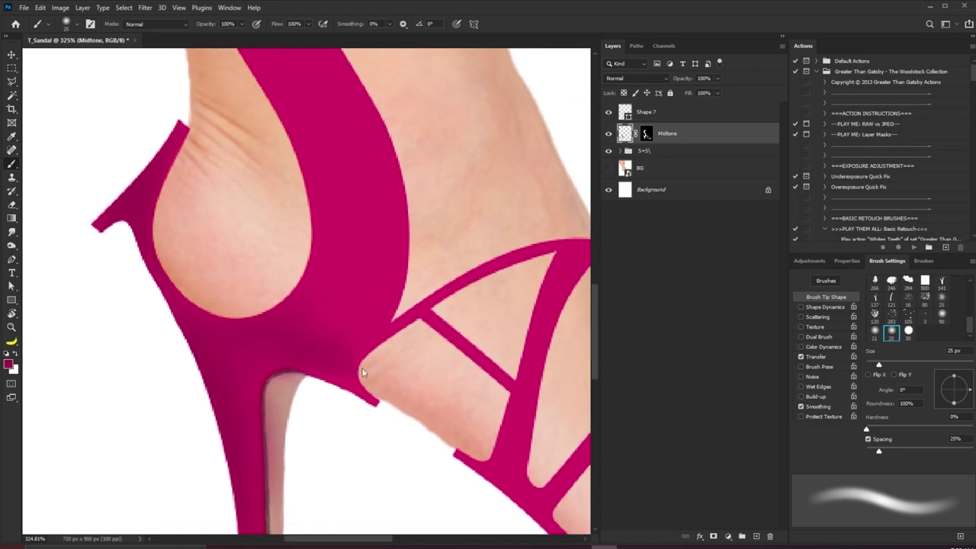
- Shade the large S strap on the Midtone layer with a soft round brush enlarged to 60 px
{"action": "key", "text": "shift+comma"}
{"action": "left_click_drag", "start_coordinate": [419, 187], "coordinate": [375, 145]}
{"action": "mouse_move", "coordinate": [374, 145]}
{"action": "left_mouse_down"}
{"action": "mouse_move", "coordinate": [282, 354]}
{"action": "mouse_move", "coordinate": [258, 208]}
{"action": "left_mouse_up"}
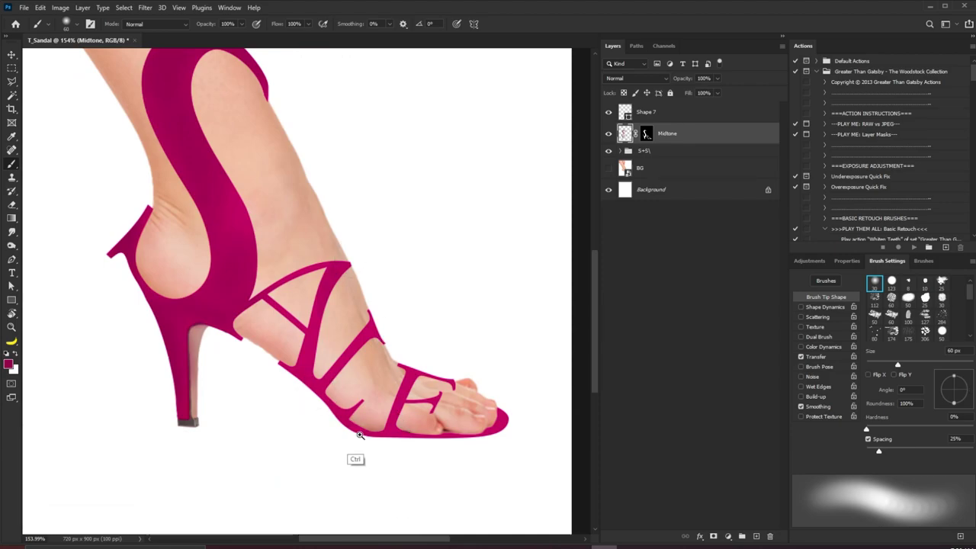
- Paint dark magenta midtones over the front letter straps, toe tip and front sole with the 60 px soft brush
{"action": "scroll", "coordinate": [331, 444], "scroll_direction": "up", "scroll_amount": 2}
{"action": "left_click_drag", "start_coordinate": [509, 462], "coordinate": [408, 438]}
{"action": "left_click_drag", "start_coordinate": [500, 399], "coordinate": [505, 383]}
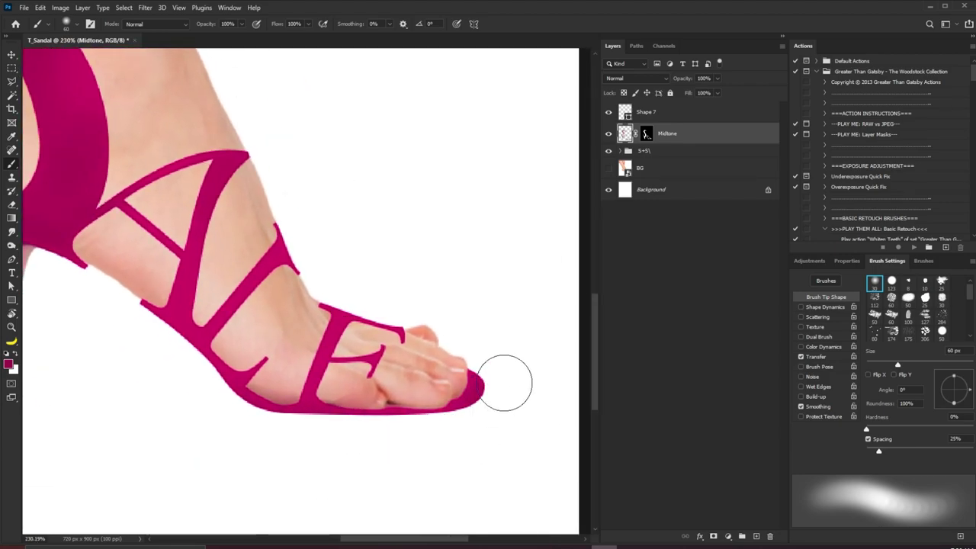
{"action": "left_click_drag", "start_coordinate": [334, 292], "coordinate": [367, 300]}
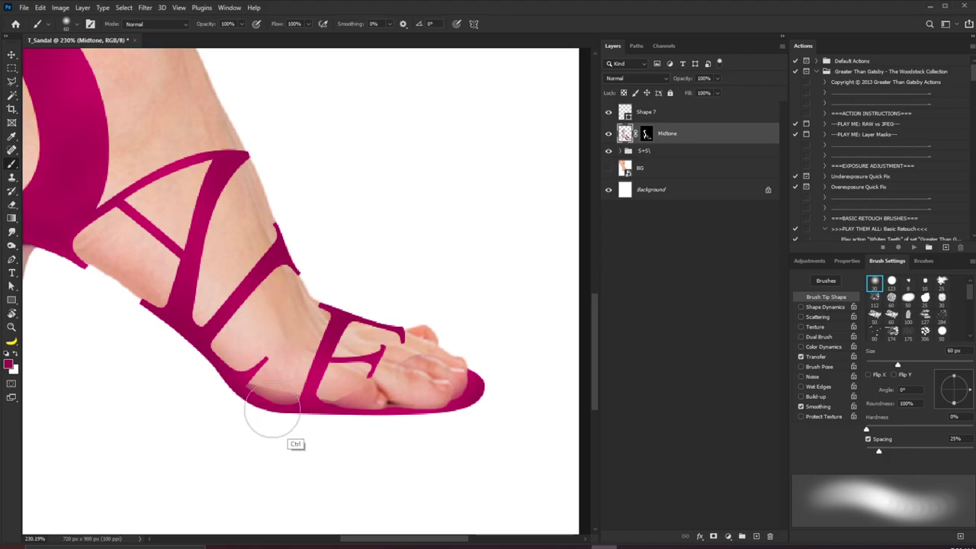
{"action": "mouse_move", "coordinate": [237, 393]}
{"action": "left_mouse_down"}
{"action": "mouse_move", "coordinate": [291, 425]}
{"action": "mouse_move", "coordinate": [271, 417]}
{"action": "left_mouse_up"}
- Draw a closed pen shape of about 55 × 36 px around the skin opening before the letter E, with a 0.22 px stroke and no fill
{"action": "mouse_move", "coordinate": [334, 405]}
{"action": "left_mouse_down"}
{"action": "mouse_move", "coordinate": [231, 384]}
{"action": "mouse_move", "coordinate": [202, 399]}
{"action": "left_mouse_up"}
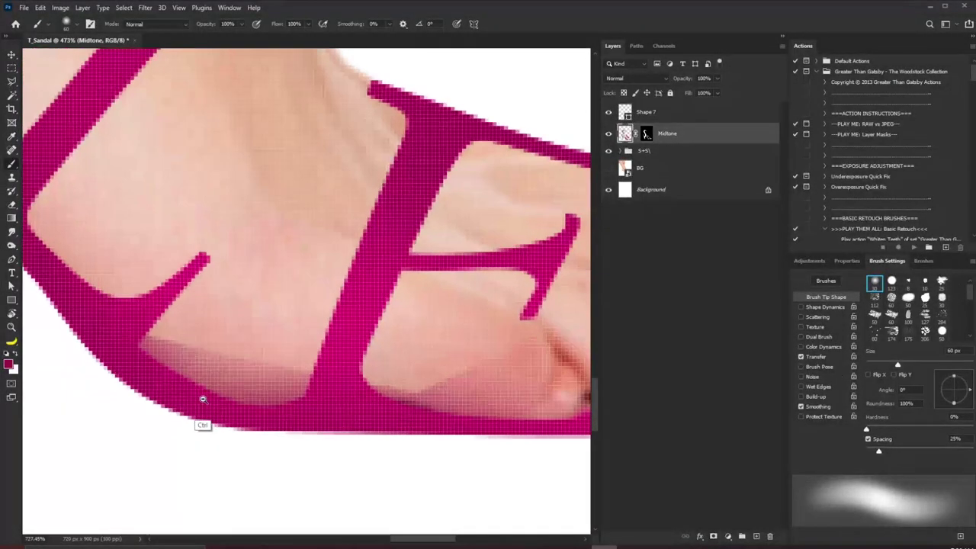
{"action": "key", "text": "p"}
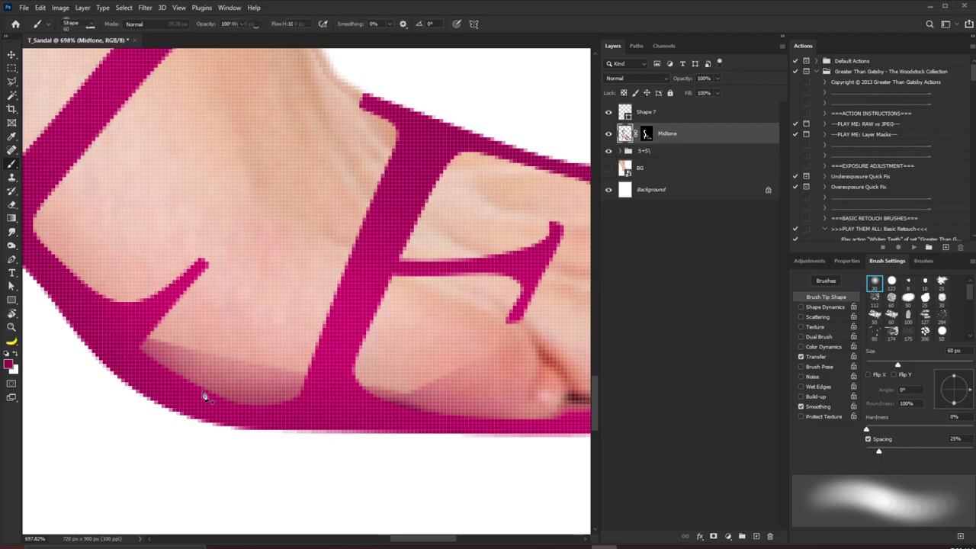
{"action": "left_click", "coordinate": [161, 323]}
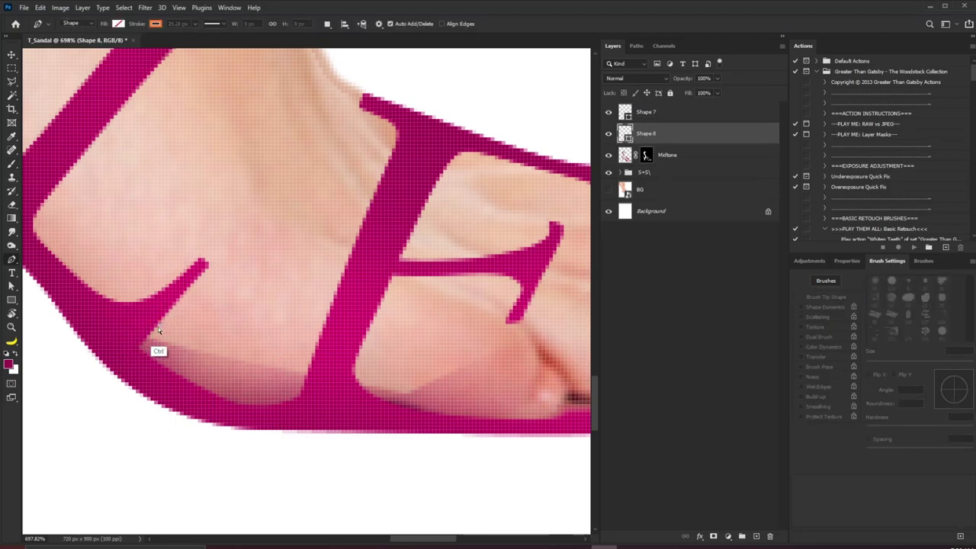
{"action": "left_click", "coordinate": [140, 347]}
{"action": "left_click", "coordinate": [195, 24]}
{"action": "left_click_drag", "start_coordinate": [176, 35], "coordinate": [170, 36]}
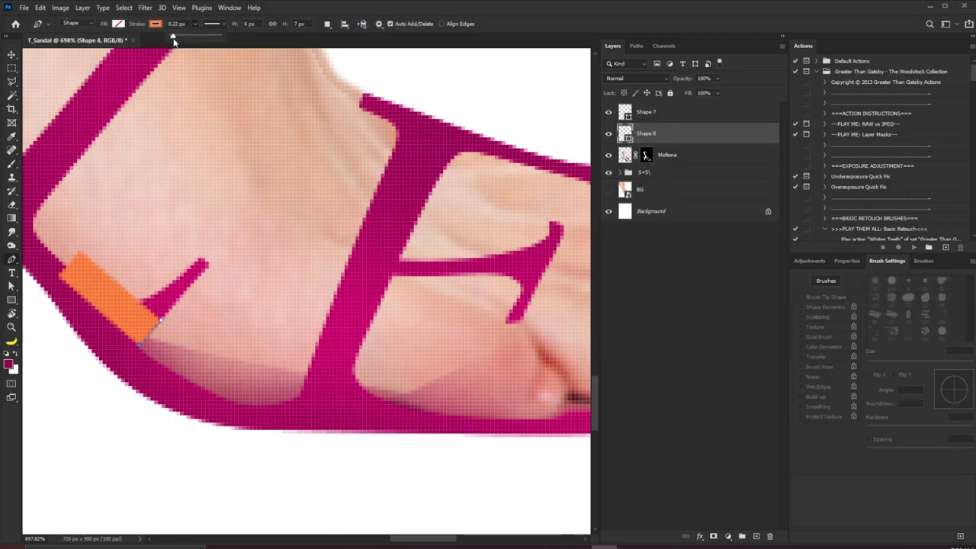
{"action": "left_click_drag", "start_coordinate": [252, 404], "coordinate": [306, 405]}
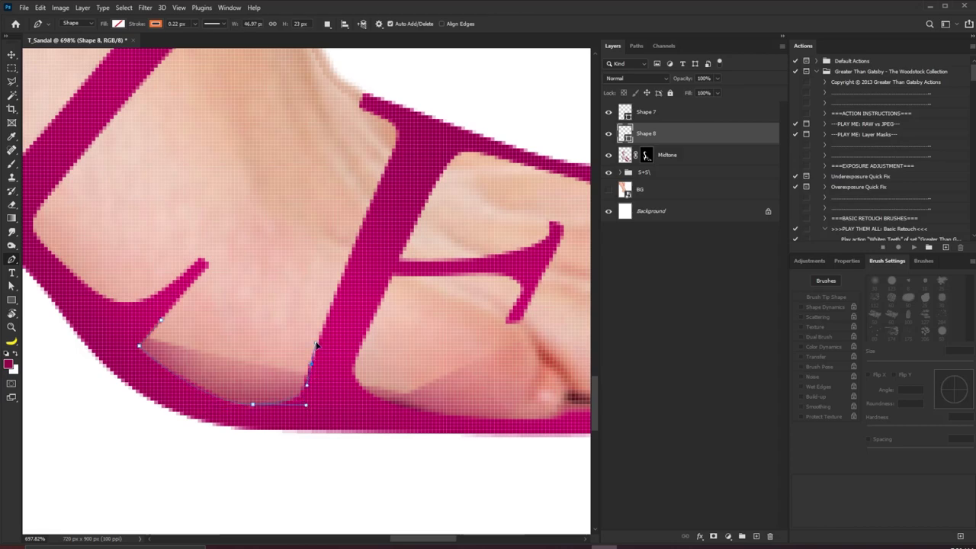
{"action": "left_click_drag", "start_coordinate": [162, 323], "coordinate": [104, 382]}
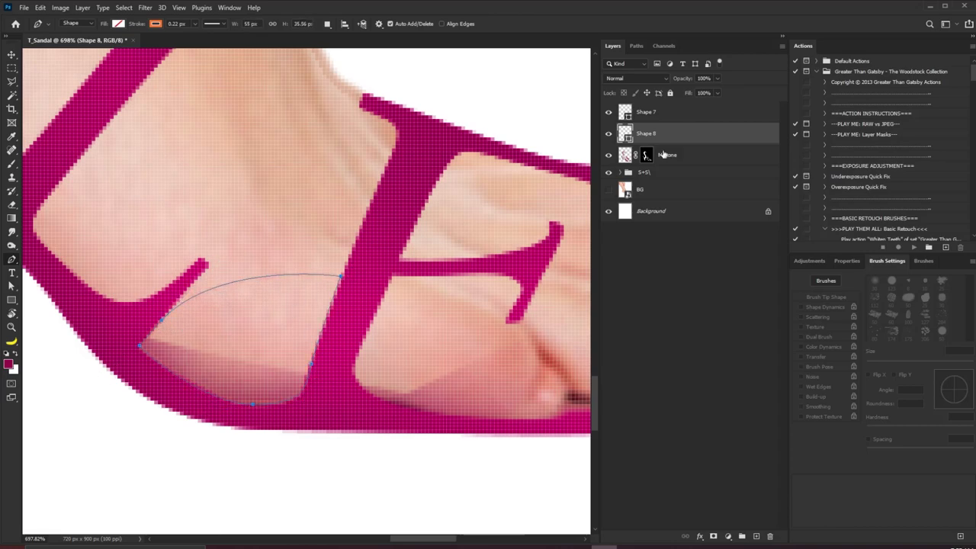
- Load the opening's outline as a selection, fill it with black on the Midtone layer's mask, and deselect
{"action": "key", "text": "ctrl+Return"}
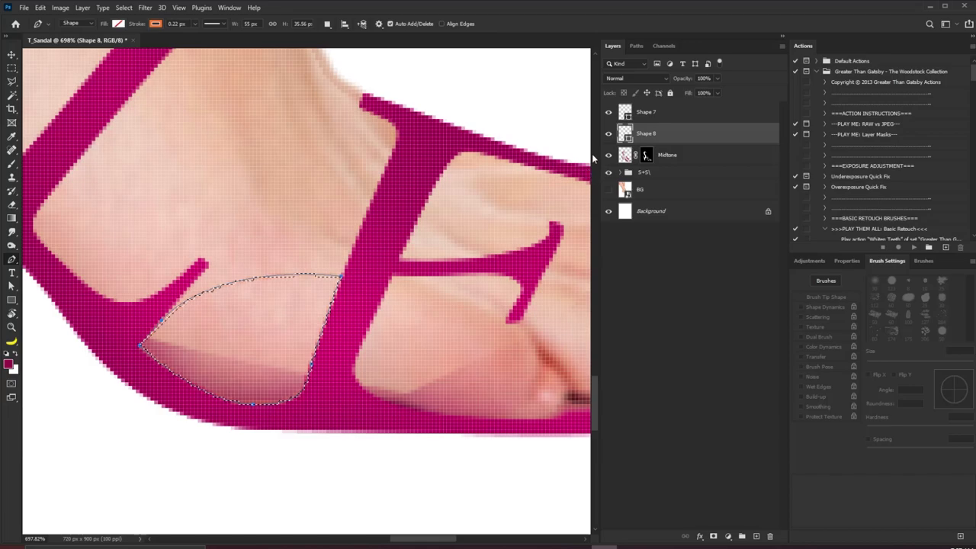
{"action": "left_click", "coordinate": [645, 156]}
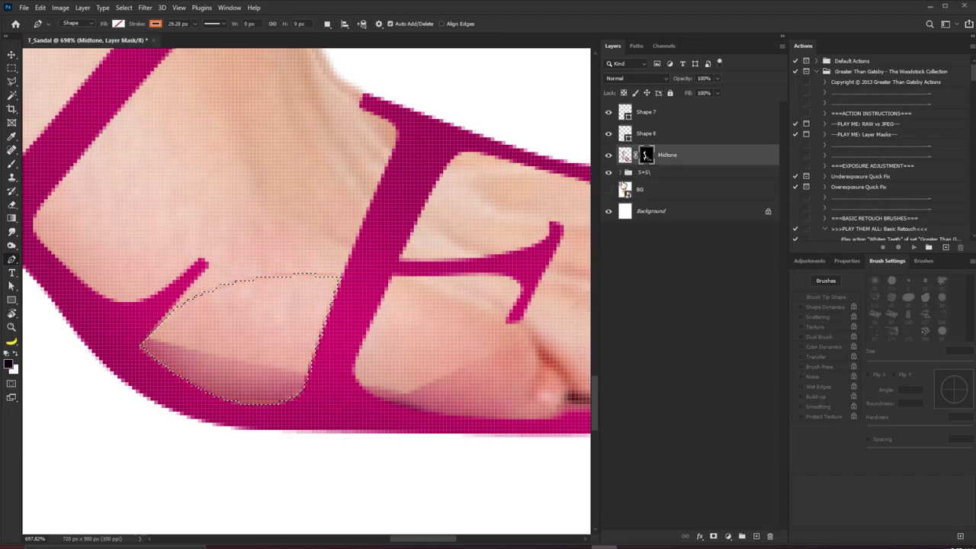
{"action": "key", "text": "alt+BackSpace"}
{"action": "key", "text": "ctrl+d"}
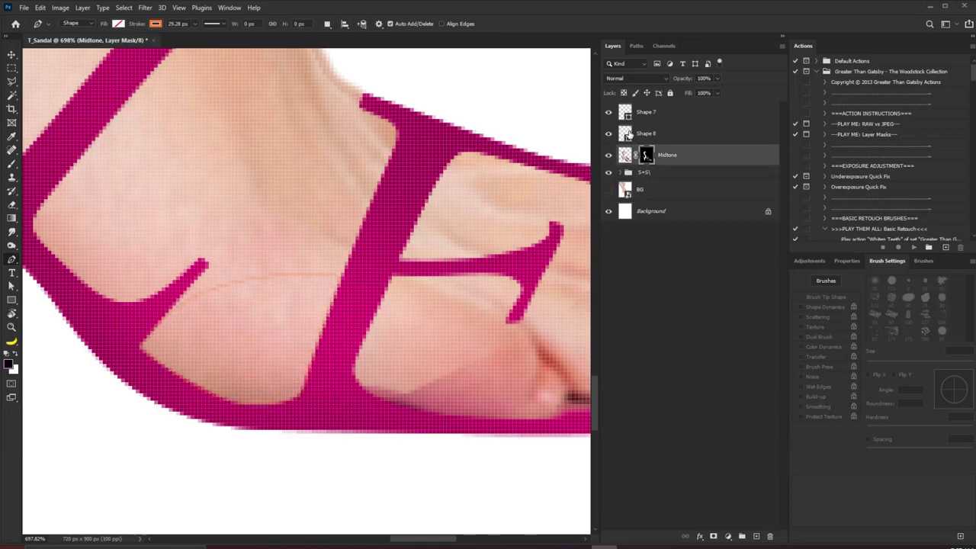
- Delete the Shape 7 and Shape 8 layers
{"action": "left_click", "coordinate": [652, 134]}
{"action": "left_click", "coordinate": [666, 113], "text": "shift"}
{"action": "left_click_drag", "start_coordinate": [666, 113], "coordinate": [769, 535]}
- Set the Pen tool to Path mode and draw a closed path around the toes, following the inner edge of the front sole
{"action": "left_click_drag", "start_coordinate": [454, 264], "coordinate": [270, 338]}
{"action": "left_click", "coordinate": [74, 40]}
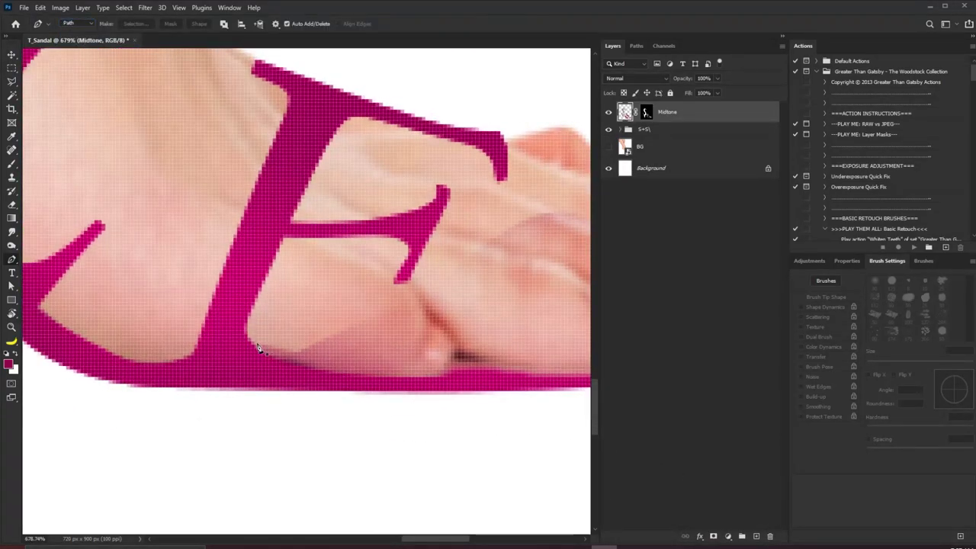
{"action": "left_click", "coordinate": [246, 337]}
{"action": "left_click_drag", "start_coordinate": [478, 363], "coordinate": [242, 370]}
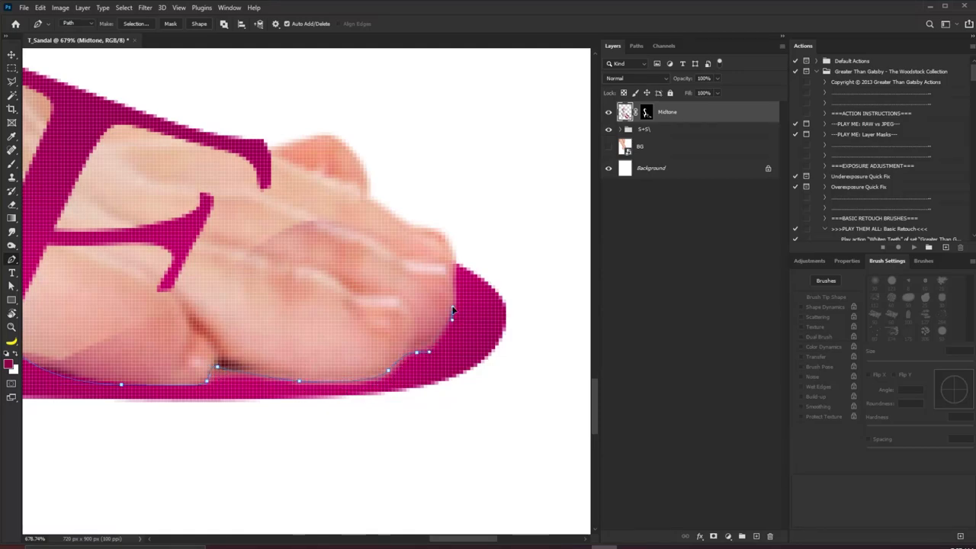
{"action": "left_click_drag", "start_coordinate": [451, 259], "coordinate": [455, 265]}
{"action": "left_click_drag", "start_coordinate": [310, 195], "coordinate": [288, 200]}
{"action": "left_click_drag", "start_coordinate": [249, 227], "coordinate": [231, 251]}
{"action": "left_click", "coordinate": [198, 288]}
{"action": "left_click_drag", "start_coordinate": [128, 316], "coordinate": [61, 335]}
{"action": "left_click_drag", "start_coordinate": [65, 337], "coordinate": [202, 337]}
{"action": "left_click_drag", "start_coordinate": [147, 344], "coordinate": [153, 364]}
- Turn the toe path into a selection, fill it with black on the Midtone mask, deselect, and return to the Brush tool on the layer
{"action": "left_click", "coordinate": [645, 113]}
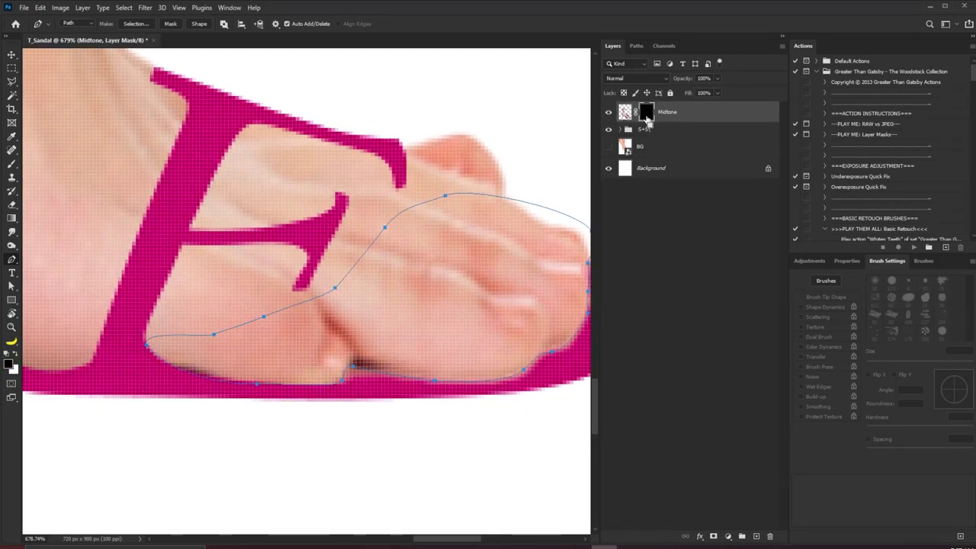
{"action": "key", "text": "ctrl+Return"}
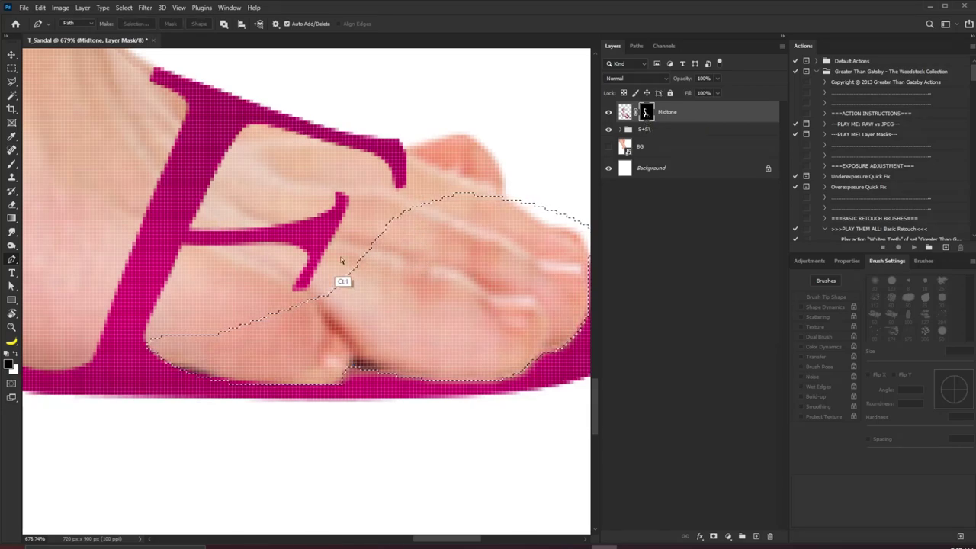
{"action": "key", "text": "ctrl+0"}
{"action": "scroll", "coordinate": [349, 385], "scroll_direction": "up", "scroll_amount": 9}
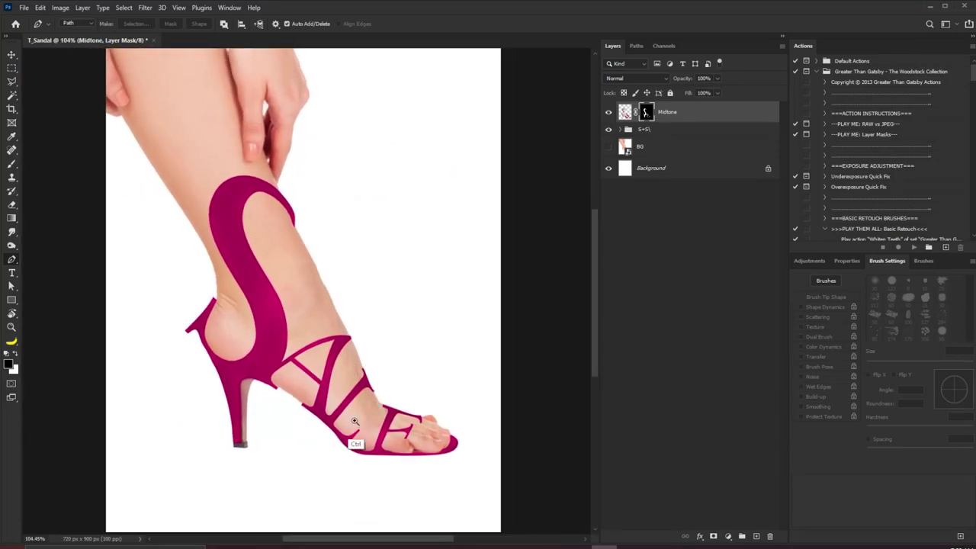
{"action": "left_click", "coordinate": [621, 116]}
{"action": "key", "text": "b"}
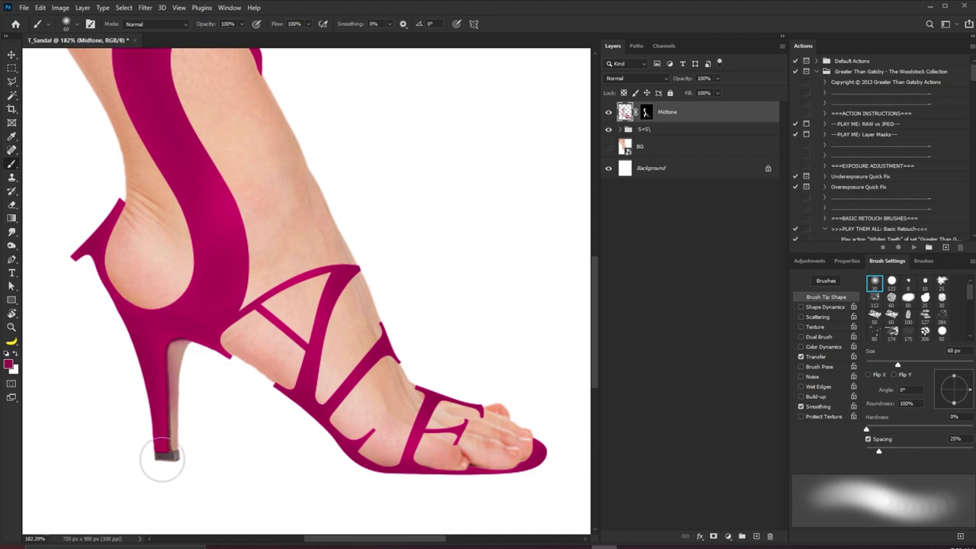
- Create a new layer named Shadow above Midtone and set the foreground colour to a near-black magenta, about #1b000d
{"action": "left_click", "coordinate": [755, 535]}
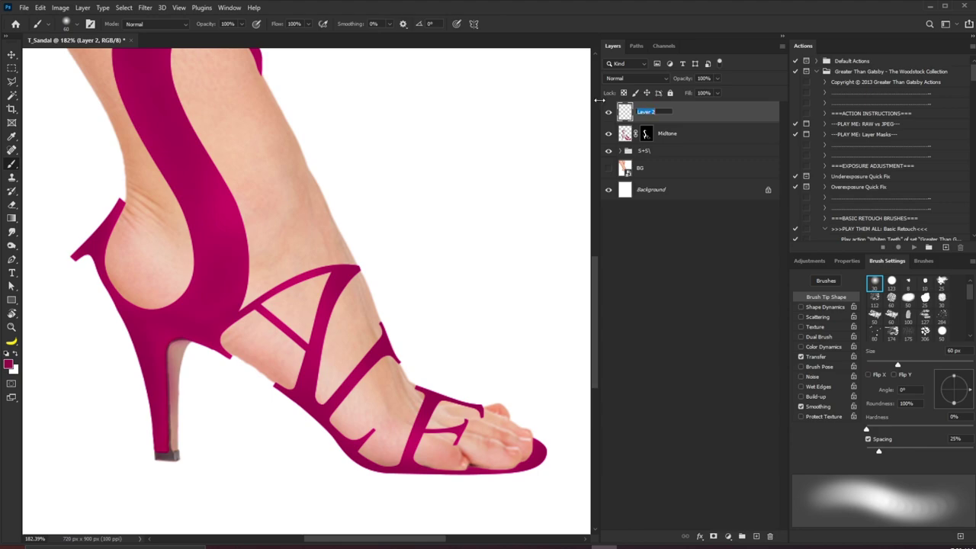
{"action": "type", "text": "Shadow"}
{"action": "key", "text": "Return"}
{"action": "left_click", "coordinate": [8, 363]}
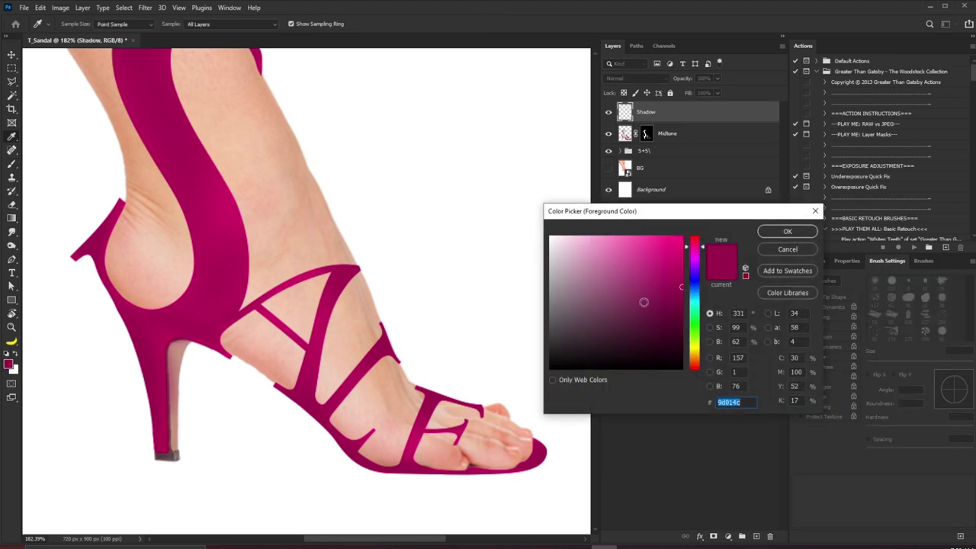
{"action": "left_click", "coordinate": [669, 324]}
{"action": "left_click_drag", "start_coordinate": [670, 324], "coordinate": [685, 347]}
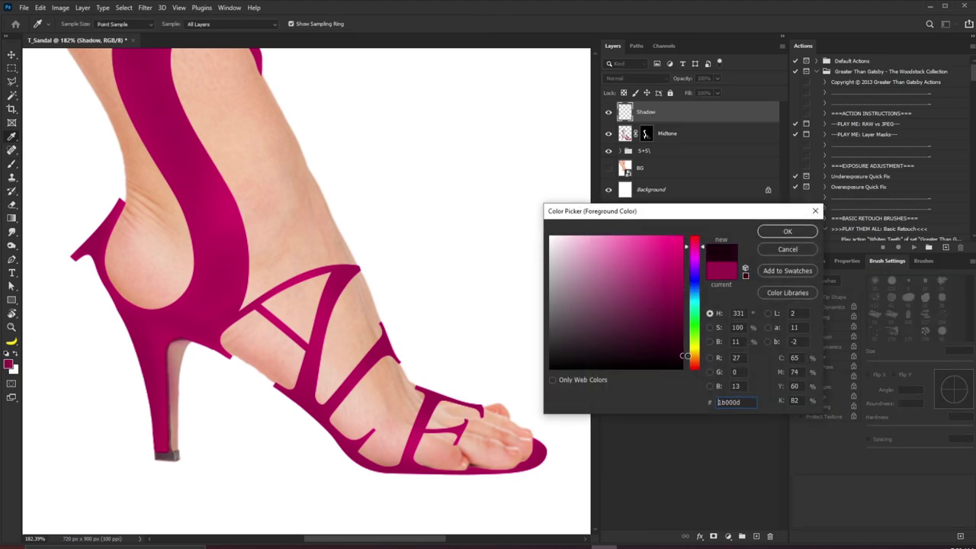
{"action": "left_click", "coordinate": [788, 232]}
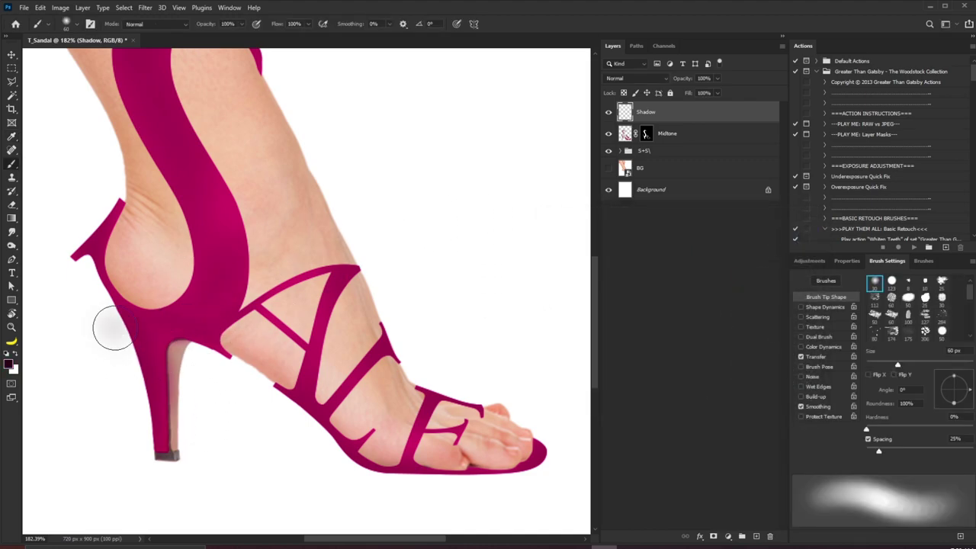
- Paint a 60 px soft shadow along the back of the heel and copy the Midtone layer's mask onto the Shadow layer
{"action": "left_click_drag", "start_coordinate": [109, 327], "coordinate": [136, 436]}
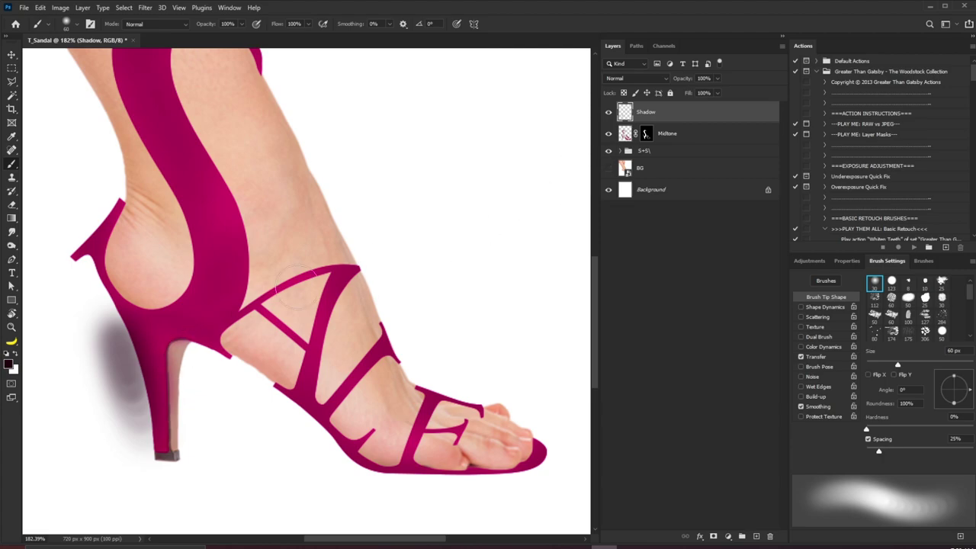
{"action": "left_click_drag", "start_coordinate": [646, 145], "coordinate": [650, 117]}
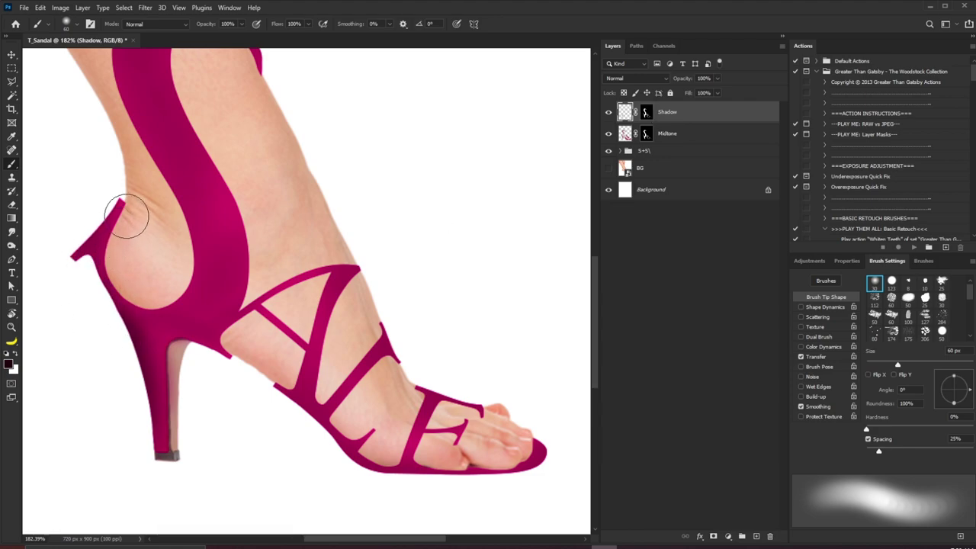
- Reduce the brush to 35 px and darken the outer edge of the pointed tab behind the ankle
{"action": "key", "text": "bracketleft"}
{"action": "key", "text": "bracketleft"}
{"action": "key", "text": "bracketleft"}
{"action": "key", "text": "bracketleft"}
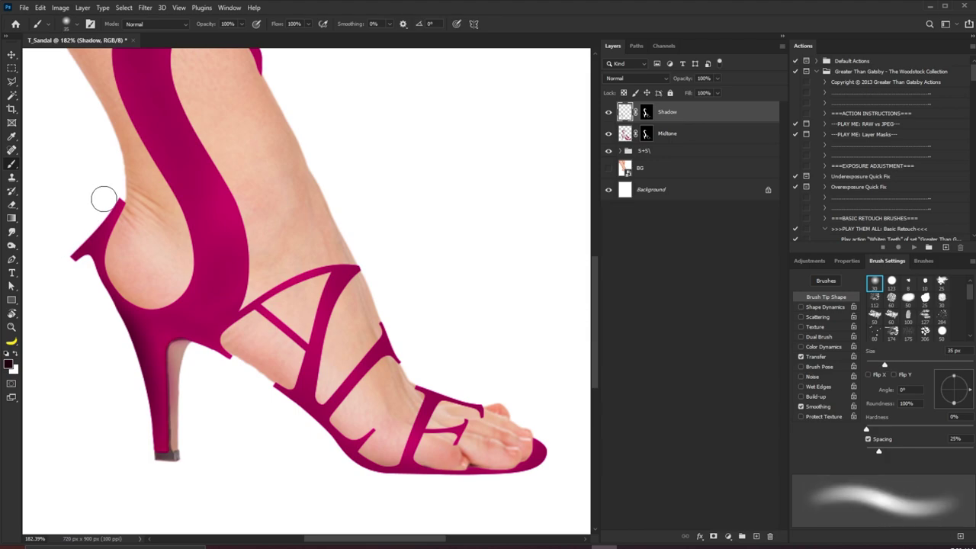
{"action": "left_click_drag", "start_coordinate": [76, 243], "coordinate": [106, 191]}
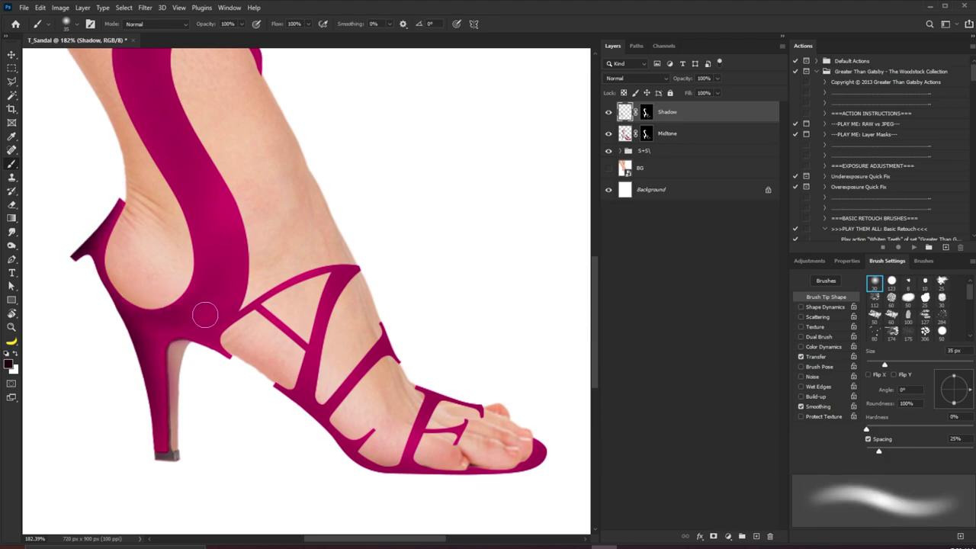
- Build up dark shadow on the upper heel beneath the bare heel opening, varying the soft brush between 35 and 45 px
{"action": "key", "text": "bracketright"}
{"action": "key", "text": "bracketright"}
{"action": "mouse_move", "coordinate": [179, 312]}
{"action": "left_mouse_down"}
{"action": "mouse_move", "coordinate": [140, 334]}
{"action": "mouse_move", "coordinate": [224, 364]}
{"action": "mouse_move", "coordinate": [190, 328]}
{"action": "mouse_move", "coordinate": [183, 350]}
{"action": "mouse_move", "coordinate": [148, 332]}
{"action": "mouse_move", "coordinate": [185, 333]}
{"action": "mouse_move", "coordinate": [183, 347]}
{"action": "mouse_move", "coordinate": [166, 335]}
{"action": "mouse_move", "coordinate": [177, 351]}
{"action": "mouse_move", "coordinate": [164, 388]}
{"action": "mouse_move", "coordinate": [174, 340]}
{"action": "mouse_move", "coordinate": [129, 351]}
{"action": "left_mouse_up"}
{"action": "key", "text": "bracketleft"}
{"action": "key", "text": "bracketleft"}
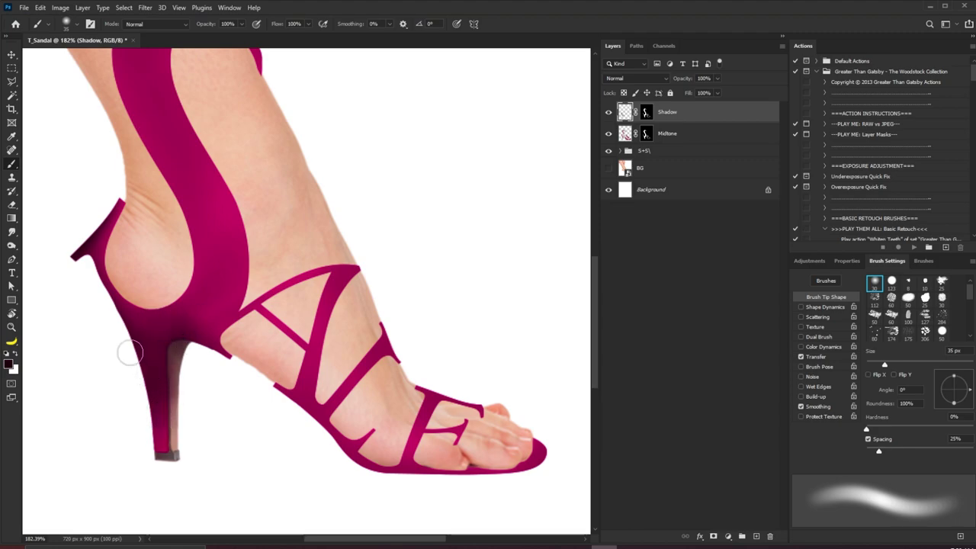
{"action": "key", "text": "bracketright"}
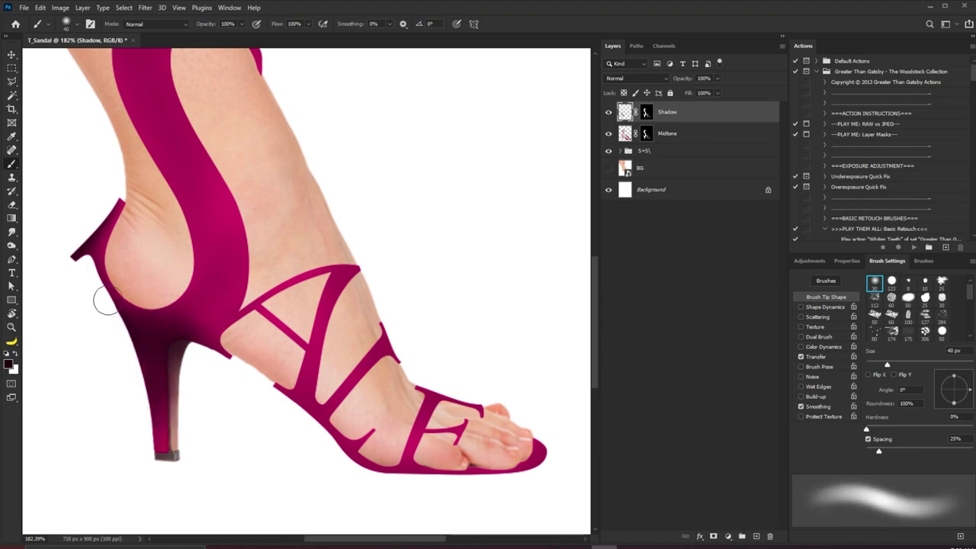
{"action": "key", "text": "bracketright"}
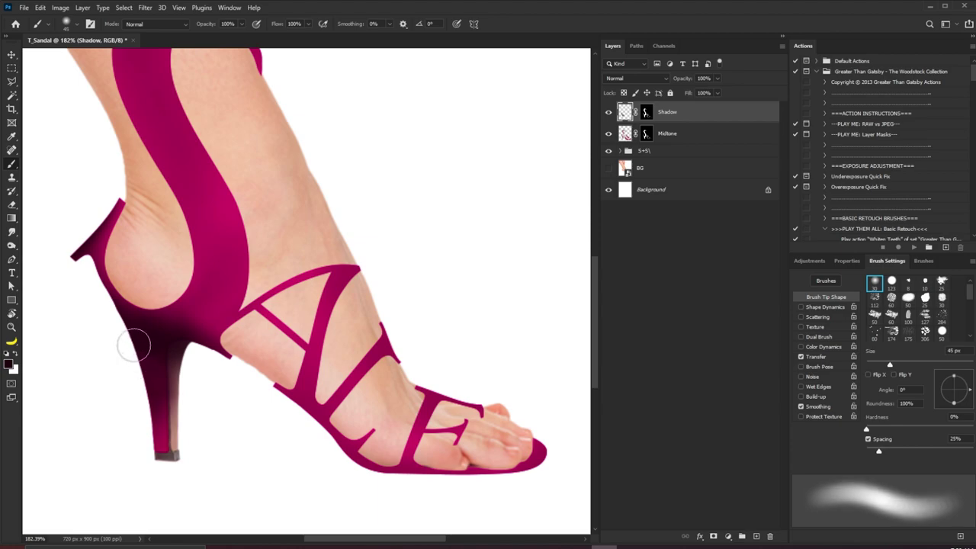
{"action": "mouse_move", "coordinate": [134, 344]}
{"action": "left_mouse_down"}
{"action": "mouse_move", "coordinate": [153, 321]}
{"action": "mouse_move", "coordinate": [173, 333]}
{"action": "mouse_move", "coordinate": [157, 317]}
{"action": "mouse_move", "coordinate": [176, 293]}
{"action": "mouse_move", "coordinate": [214, 313]}
{"action": "mouse_move", "coordinate": [159, 362]}
{"action": "mouse_move", "coordinate": [154, 353]}
{"action": "mouse_move", "coordinate": [203, 294]}
{"action": "mouse_move", "coordinate": [158, 310]}
{"action": "mouse_move", "coordinate": [179, 323]}
{"action": "mouse_move", "coordinate": [115, 324]}
{"action": "mouse_move", "coordinate": [168, 287]}
{"action": "left_mouse_up"}
- Enlarge the brush to 70 px and paint shadow at the base of the S and along the arch of the sole
{"action": "key", "text": "bracketright"}
{"action": "key", "text": "bracketright"}
{"action": "key", "text": "bracketright"}
{"action": "key", "text": "bracketright"}
{"action": "key", "text": "bracketright"}
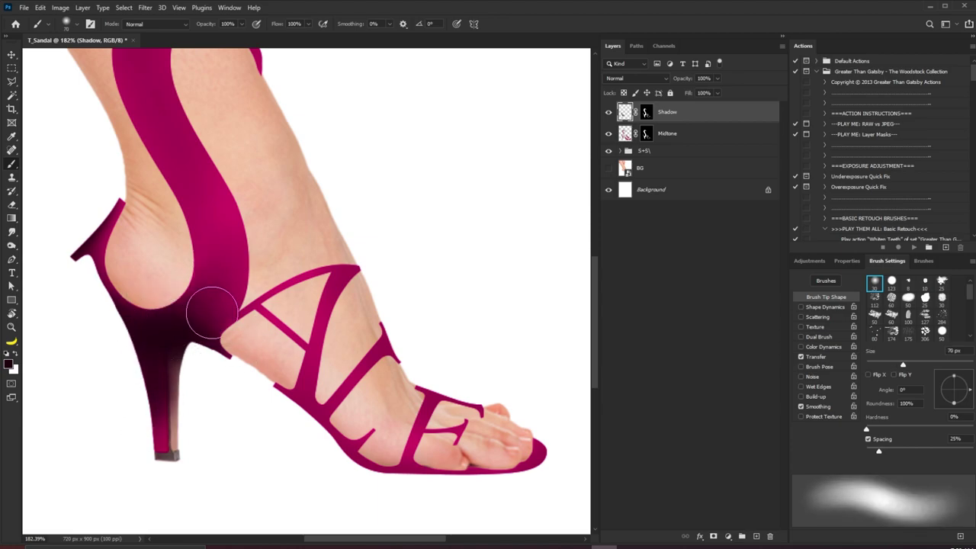
{"action": "left_click_drag", "start_coordinate": [325, 425], "coordinate": [279, 396]}
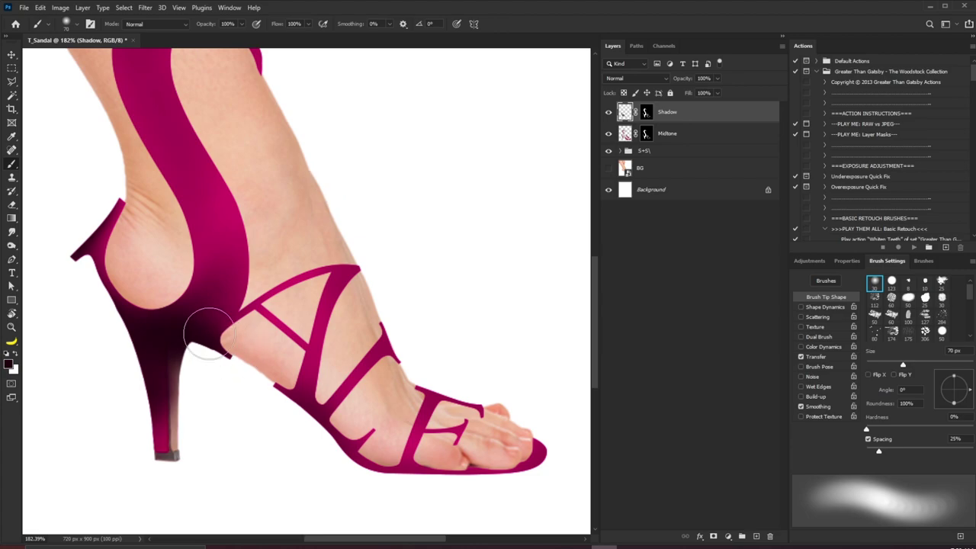
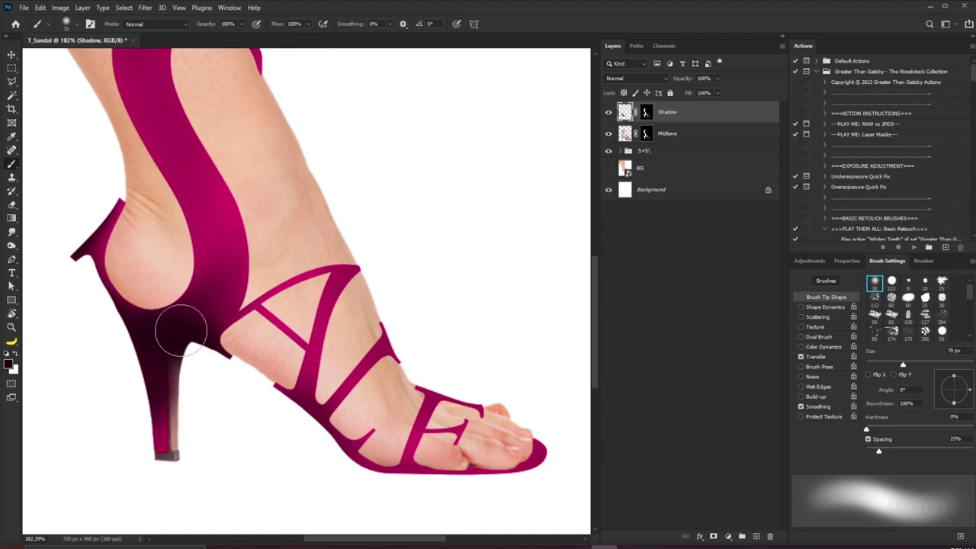
- Paint shadow with the 70 px soft brush over the upper heel and along the sole towards the toes
{"action": "left_click_drag", "start_coordinate": [160, 323], "coordinate": [221, 270]}
{"action": "mouse_move", "coordinate": [203, 336]}
{"action": "left_mouse_down"}
{"action": "mouse_move", "coordinate": [287, 396]}
{"action": "mouse_move", "coordinate": [307, 437]}
{"action": "mouse_move", "coordinate": [285, 428]}
{"action": "mouse_move", "coordinate": [329, 472]}
{"action": "left_mouse_up"}
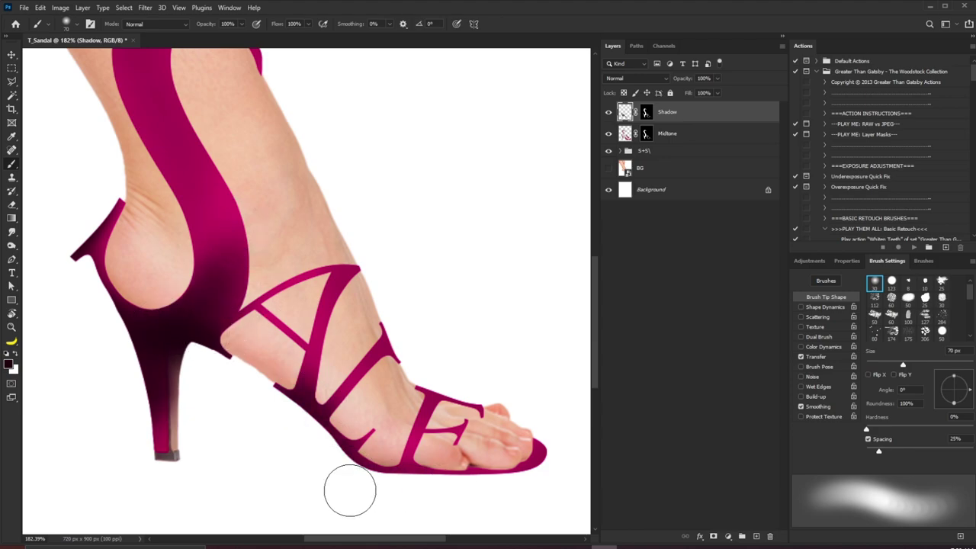
{"action": "left_click_drag", "start_coordinate": [450, 456], "coordinate": [325, 374]}
{"action": "left_click_drag", "start_coordinate": [238, 395], "coordinate": [262, 420]}
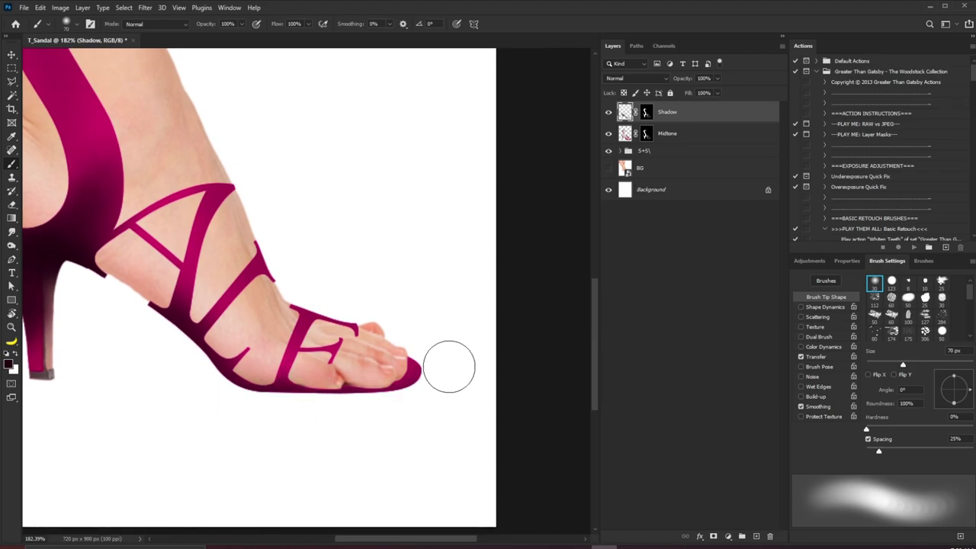
- Darken the upper curve of the S around the ankle with the 70 px soft brush
{"action": "left_click_drag", "start_coordinate": [217, 191], "coordinate": [274, 295]}
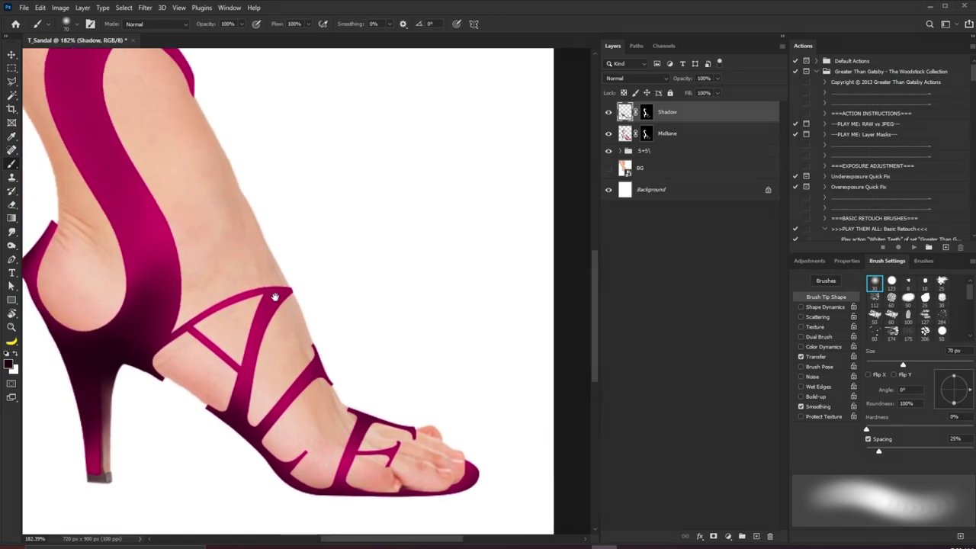
{"action": "left_click_drag", "start_coordinate": [199, 151], "coordinate": [269, 267]}
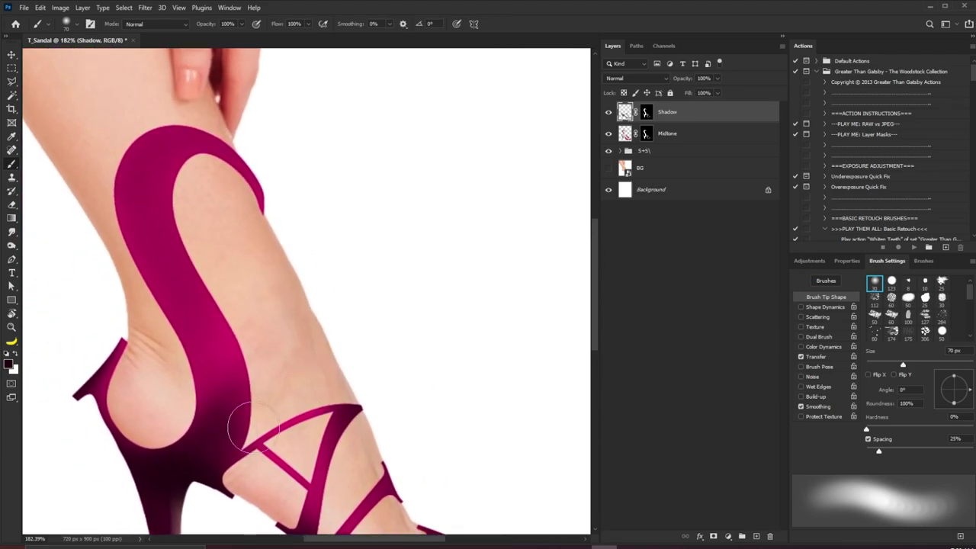
{"action": "mouse_move", "coordinate": [136, 156]}
{"action": "left_mouse_down"}
{"action": "mouse_move", "coordinate": [158, 169]}
{"action": "mouse_move", "coordinate": [184, 213]}
{"action": "mouse_move", "coordinate": [163, 276]}
{"action": "left_mouse_up"}
- Reduce the brush to 35 px and add finer shadow to the tab behind the ankle and the strap bases along the sole
{"action": "key", "text": "bracketleft"}
{"action": "key", "text": "bracketleft"}
{"action": "key", "text": "bracketleft"}
{"action": "key", "text": "bracketleft"}
{"action": "key", "text": "bracketleft"}
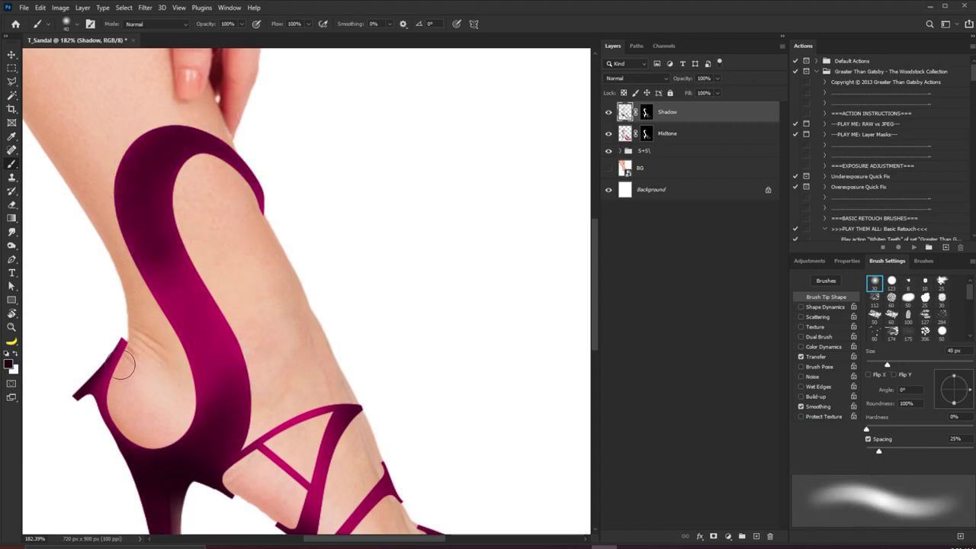
{"action": "left_click_drag", "start_coordinate": [225, 488], "coordinate": [212, 343]}
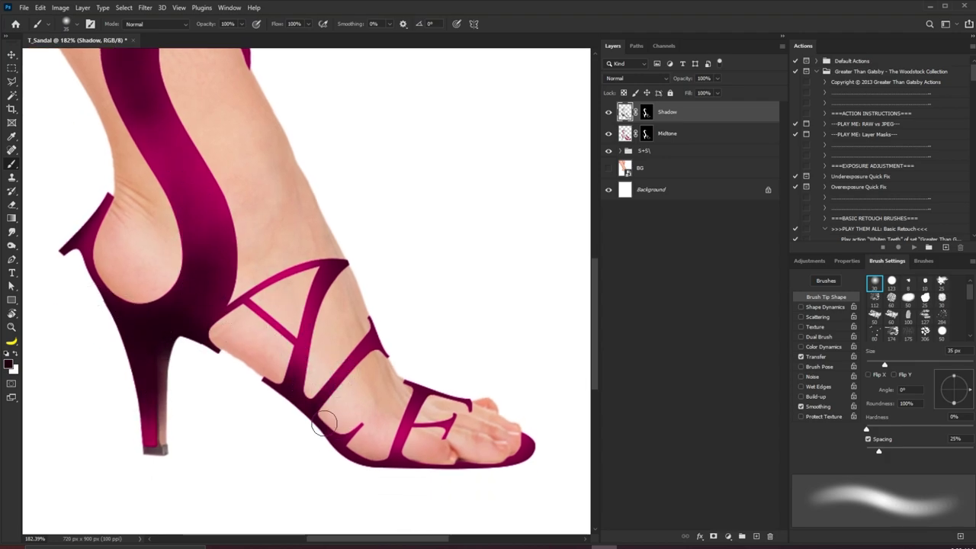
{"action": "left_click_drag", "start_coordinate": [462, 267], "coordinate": [412, 264]}
{"action": "left_click_drag", "start_coordinate": [448, 358], "coordinate": [346, 297]}
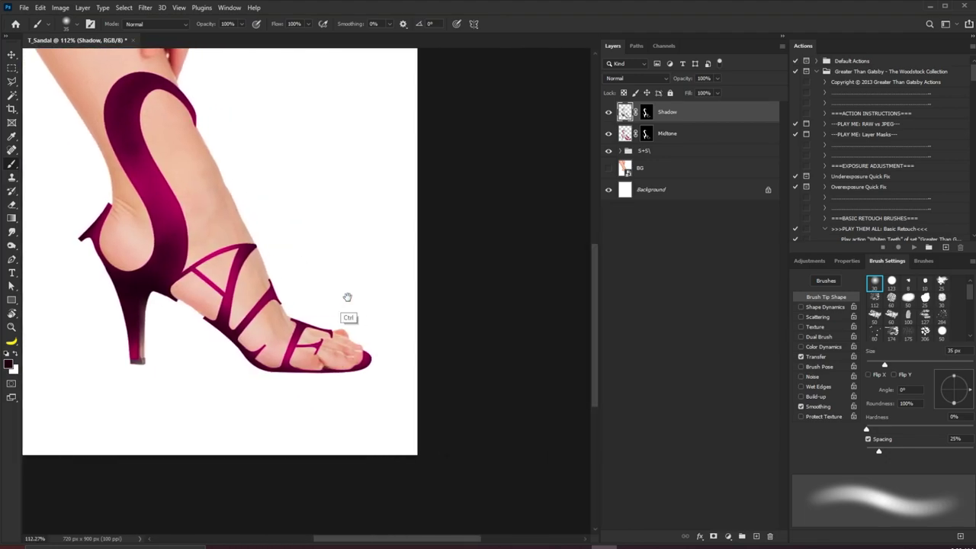
{"action": "scroll", "coordinate": [308, 305], "scroll_direction": "up", "scroll_amount": 2}
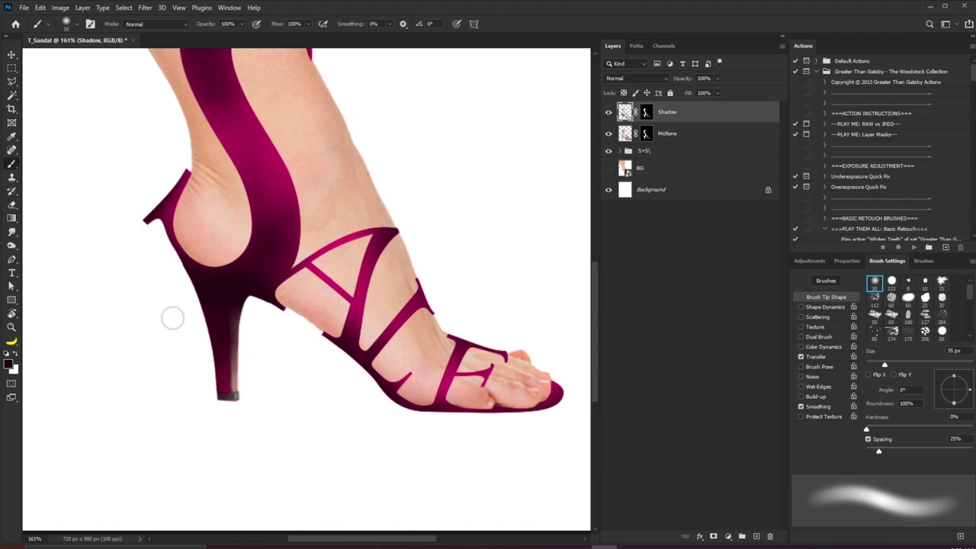
- Switch to the Eraser and reduce its size to 25 px for working on the narrow heel
{"action": "key", "text": "e"}
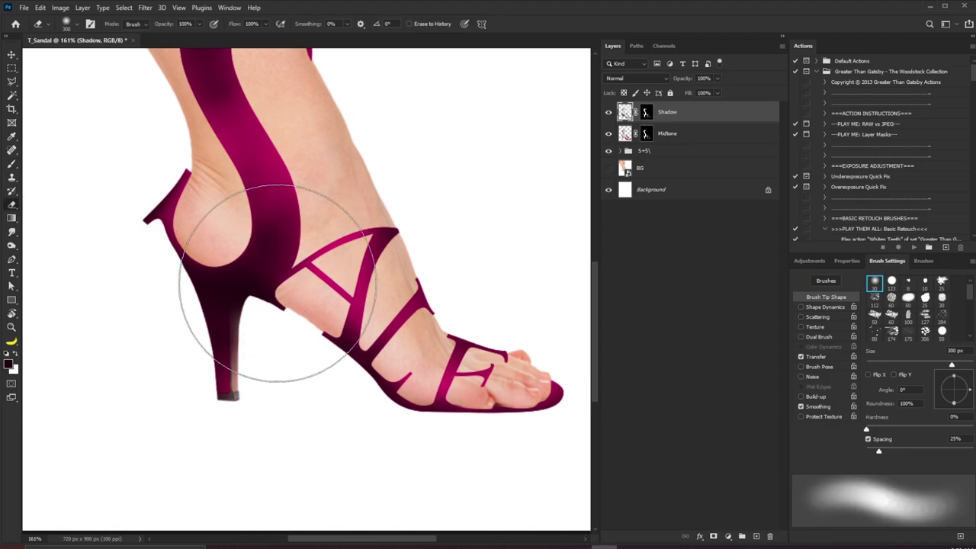
{"action": "key", "text": "bracketleft"}
{"action": "key", "text": "bracketleft"}
{"action": "key", "text": "bracketleft"}
{"action": "key", "text": "bracketleft"}
{"action": "key", "text": "bracketleft"}
{"action": "key", "text": "bracketleft"}
{"action": "left_click_drag", "start_coordinate": [115, 342], "coordinate": [148, 368]}
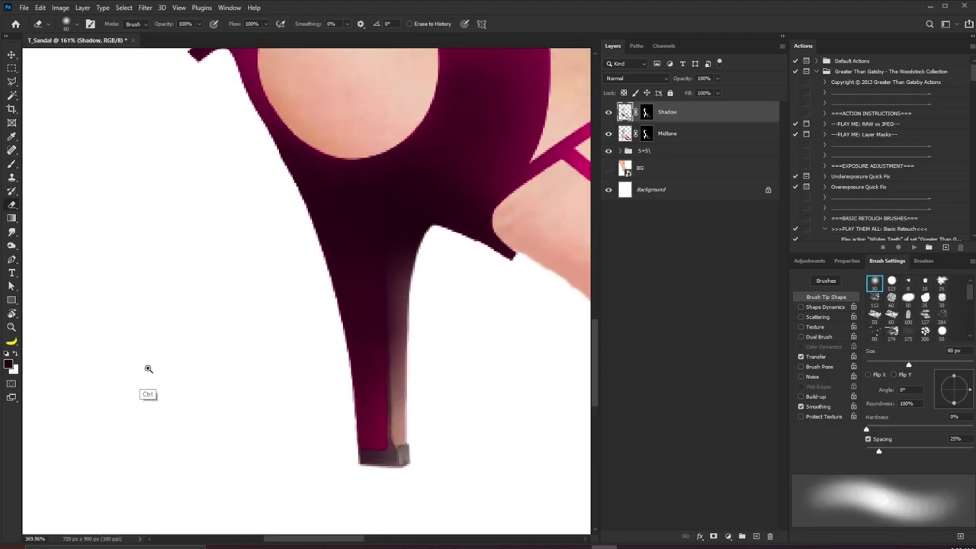
{"action": "mouse_move", "coordinate": [298, 302]}
{"action": "left_mouse_down"}
{"action": "mouse_move", "coordinate": [265, 313]}
{"action": "mouse_move", "coordinate": [239, 345]}
{"action": "left_mouse_up"}
{"action": "key", "text": "bracketright"}
{"action": "key", "text": "bracketright"}
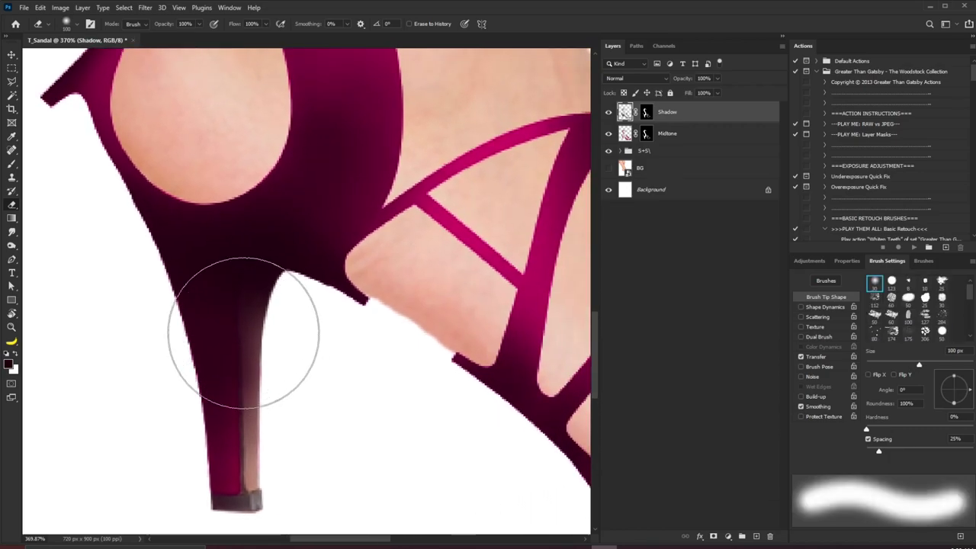
{"action": "key", "text": "bracketleft"}
{"action": "key", "text": "bracketleft"}
{"action": "key", "text": "bracketleft"}
{"action": "key", "text": "bracketleft"}
{"action": "key", "text": "bracketleft"}
{"action": "key", "text": "bracketleft"}
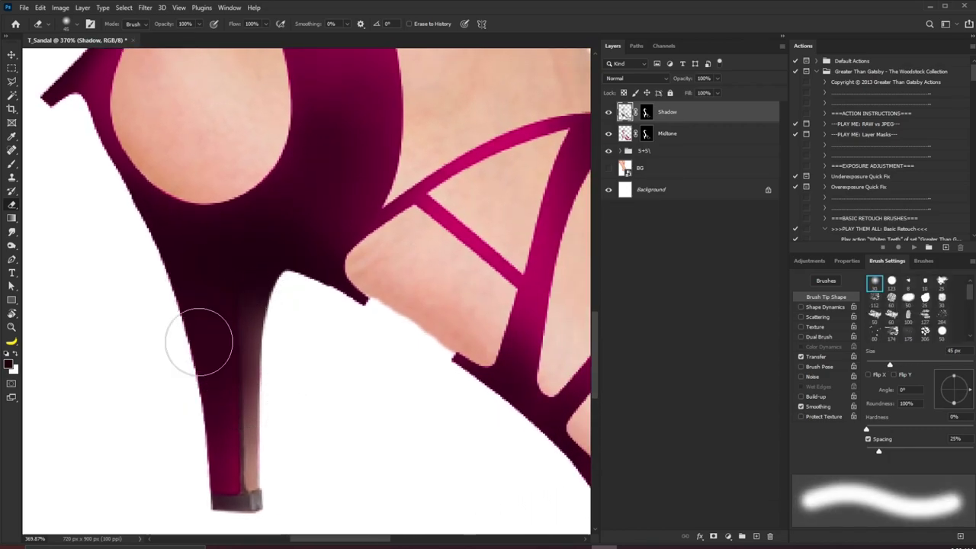
{"action": "key", "text": "bracketleft"}
{"action": "key", "text": "bracketleft"}
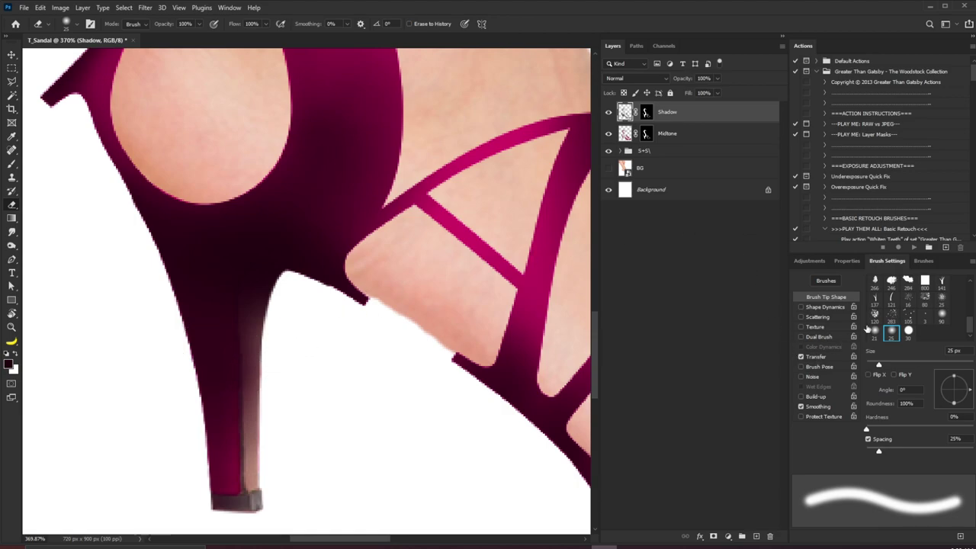
- Choose the soft round 30 px eraser tip, reduce it to 10 px and erase shadow along the inner face of the heel
{"action": "scroll", "coordinate": [969, 297], "scroll_direction": "up", "scroll_amount": 4}
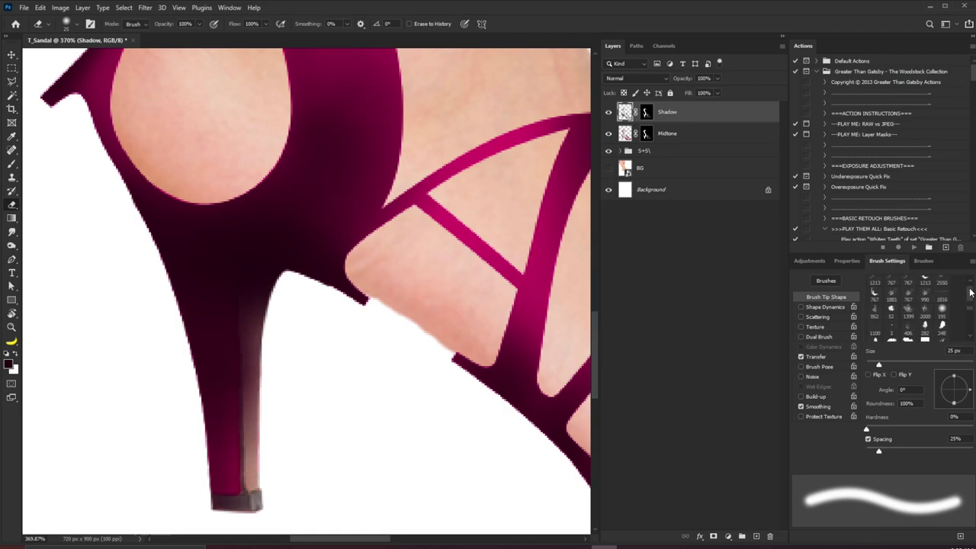
{"action": "left_click", "coordinate": [874, 283]}
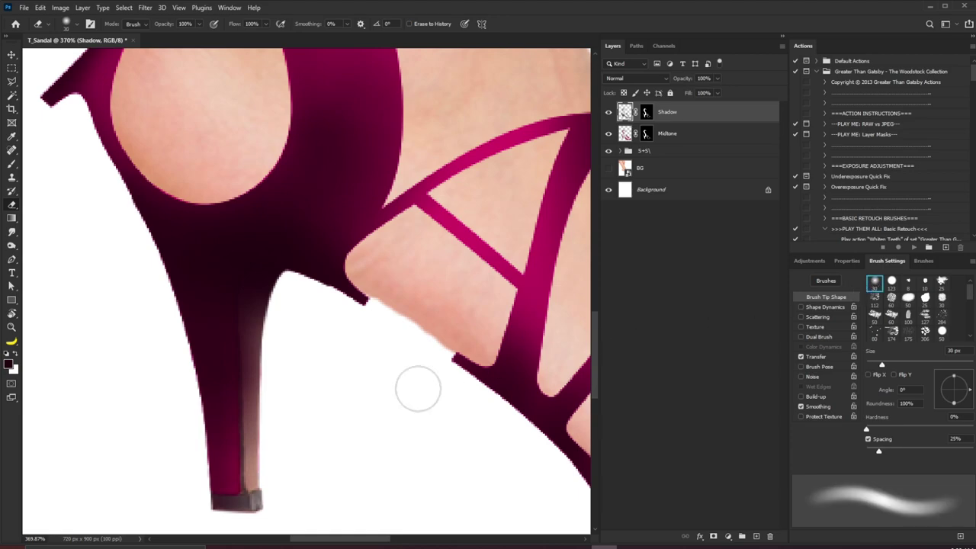
{"action": "key", "text": "bracketleft"}
{"action": "key", "text": "bracketleft"}
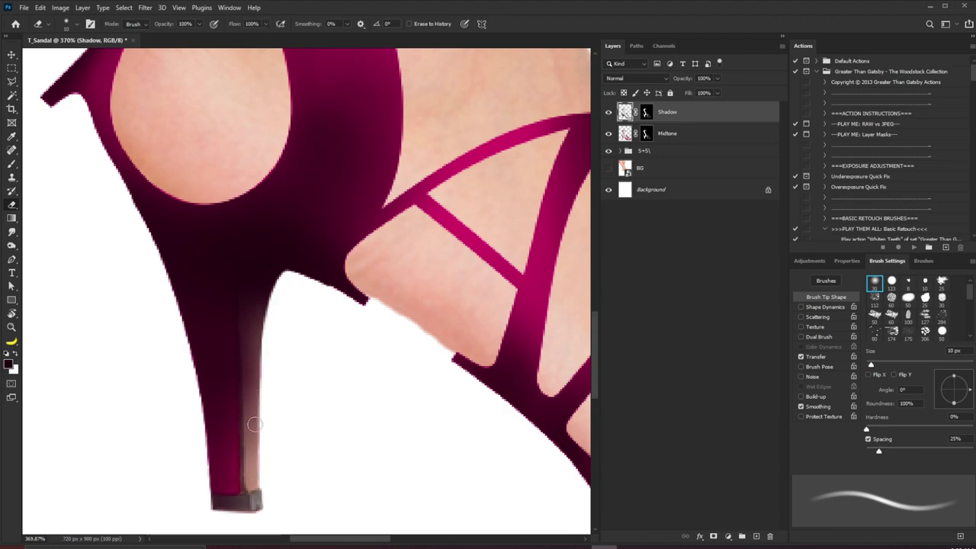
{"action": "left_click_drag", "start_coordinate": [249, 445], "coordinate": [246, 380]}
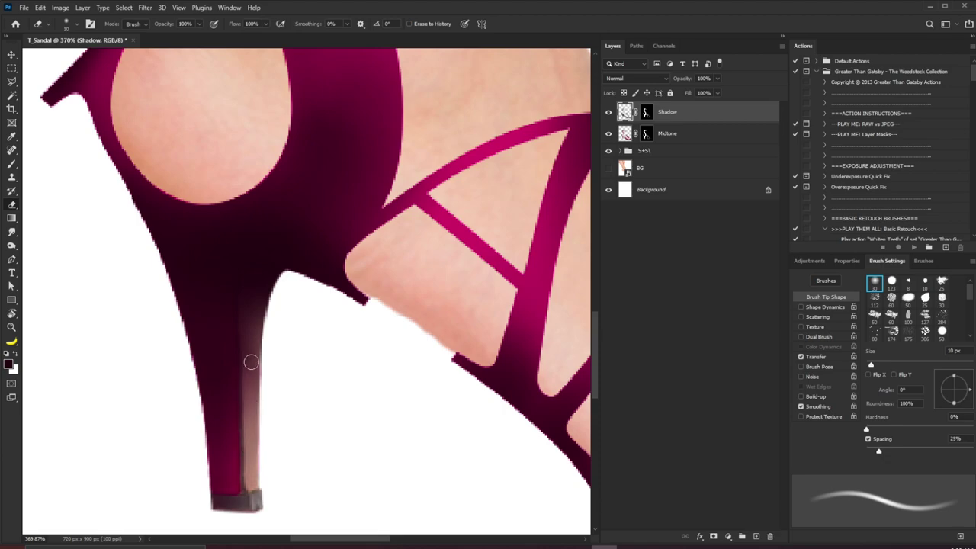
- Reduce the eraser to 4 px and try a thin highlight stroke along the heel on the Shadow layer
{"action": "key", "text": "bracketleft"}
{"action": "key", "text": "bracketleft"}
{"action": "key", "text": "bracketleft"}
{"action": "key", "text": "bracketleft"}
{"action": "key", "text": "bracketleft"}
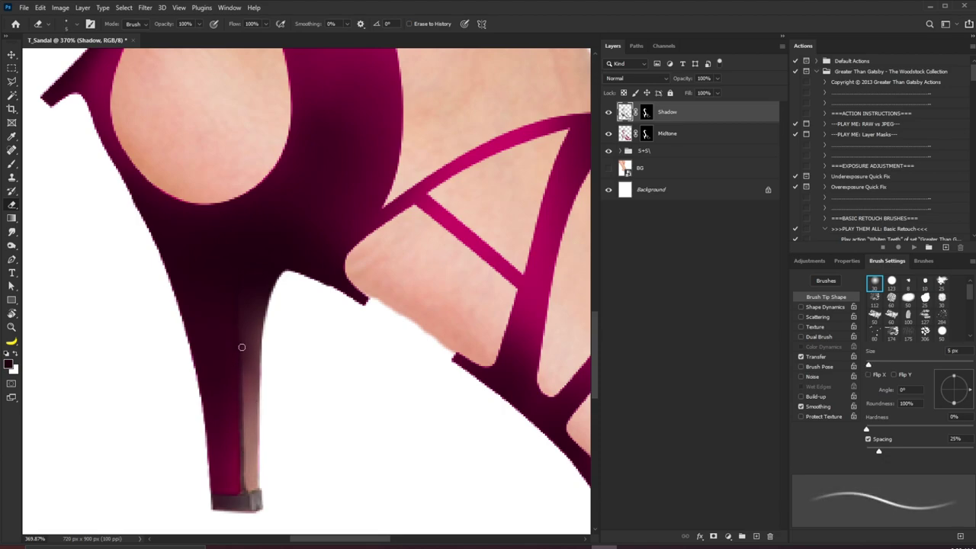
{"action": "key", "text": "bracketleft"}
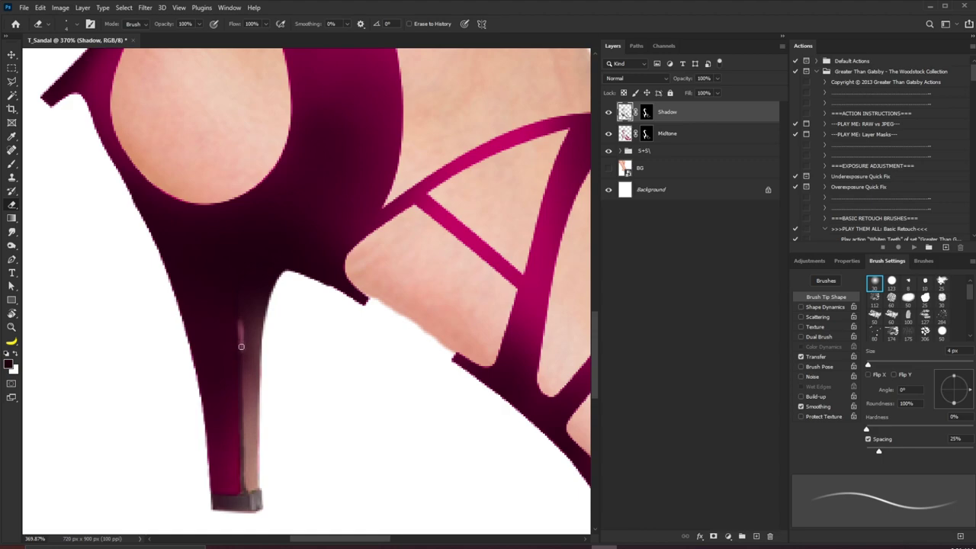
{"action": "key", "text": "ctrl+z"}
- Replace the eraser's Transfer with Shape Dynamics on Pen Pressure, set 1% spacing and 67% smoothing, and erase a thin highlight down the heel
{"action": "left_click", "coordinate": [801, 356]}
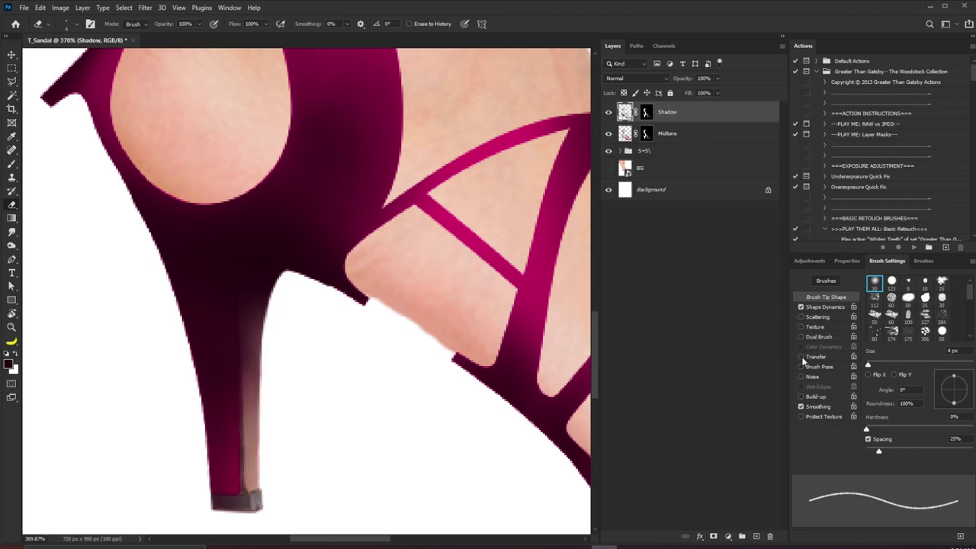
{"action": "left_click", "coordinate": [836, 306]}
{"action": "left_click", "coordinate": [916, 301]}
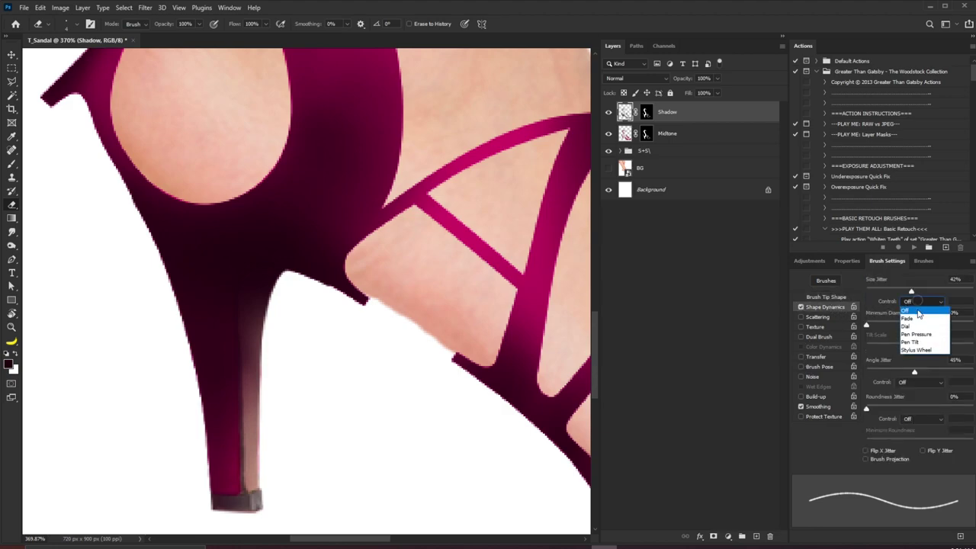
{"action": "left_click", "coordinate": [919, 322]}
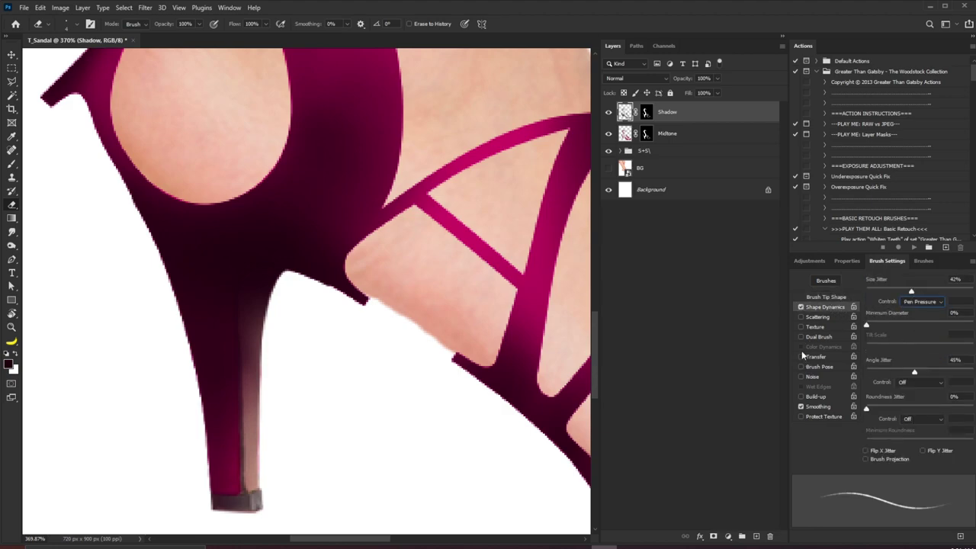
{"action": "left_click", "coordinate": [823, 296]}
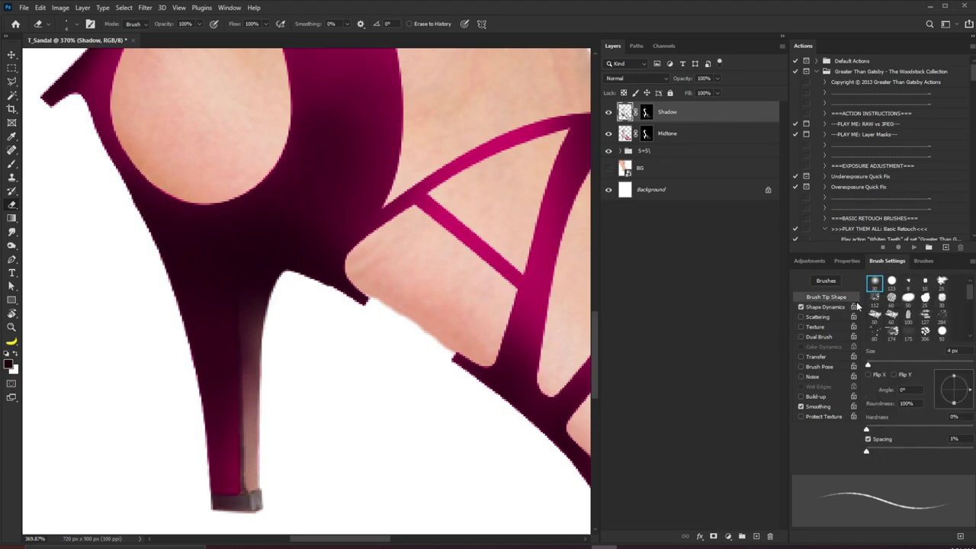
{"action": "mouse_move", "coordinate": [221, 348]}
{"action": "left_mouse_down"}
{"action": "mouse_move", "coordinate": [237, 364]}
{"action": "mouse_move", "coordinate": [282, 299]}
{"action": "left_mouse_up"}
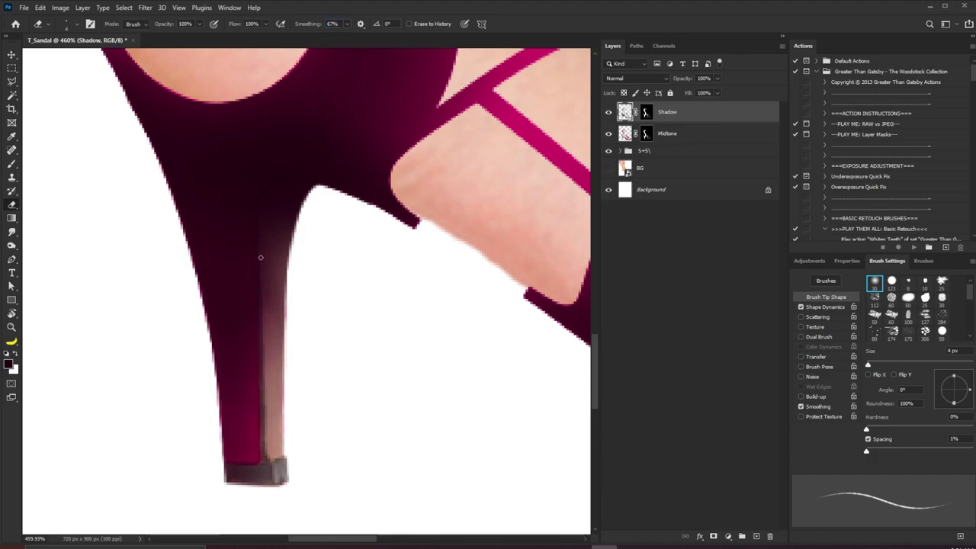
{"action": "left_click_drag", "start_coordinate": [263, 271], "coordinate": [268, 404]}
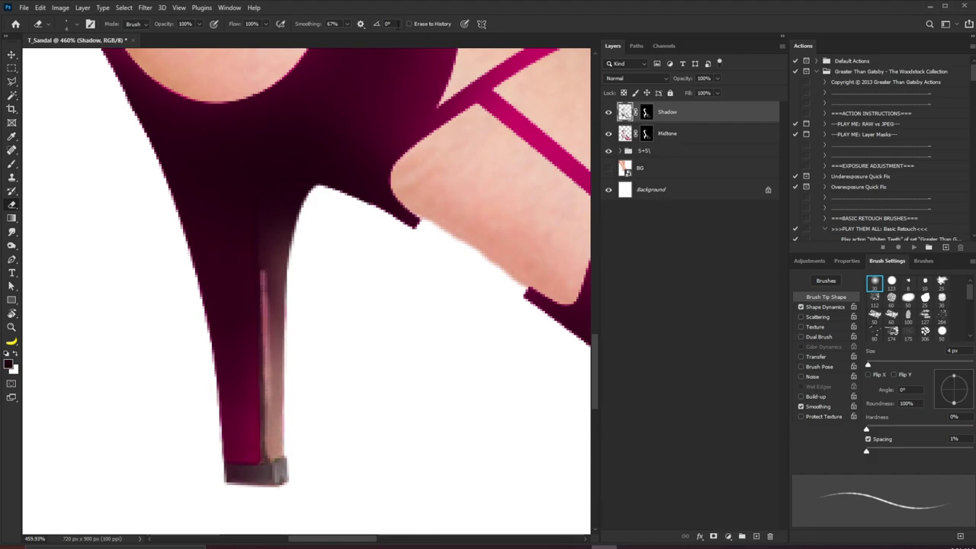
- Replace the eraser's Shape Dynamics with Transfer, set smoothing to 0%, and softly erase shadow on the lower heel at 20 px
{"action": "left_click", "coordinate": [801, 307]}
{"action": "left_click", "coordinate": [806, 355]}
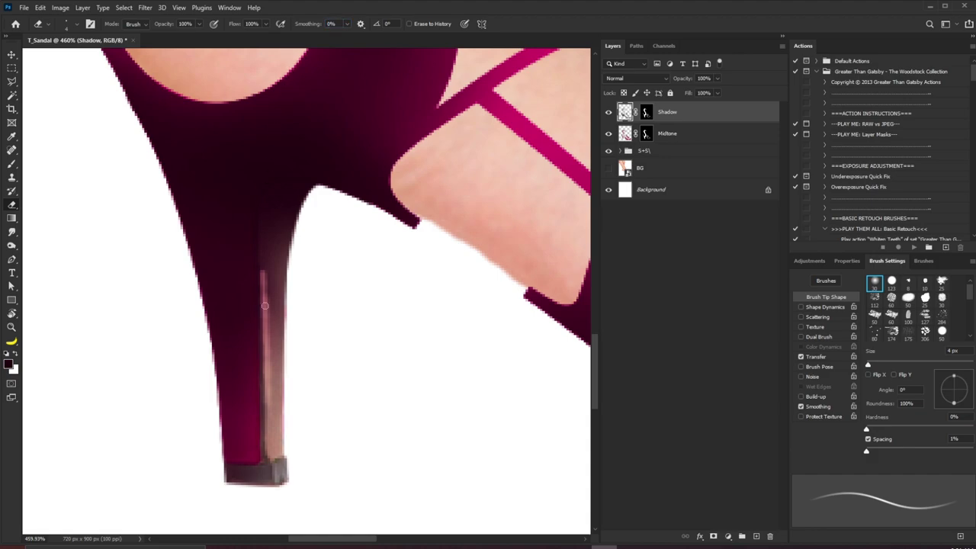
{"action": "key", "text": "bracketright"}
{"action": "key", "text": "bracketright"}
{"action": "key", "text": "bracketright"}
{"action": "key", "text": "bracketright"}
{"action": "key", "text": "bracketright"}
{"action": "key", "text": "bracketright"}
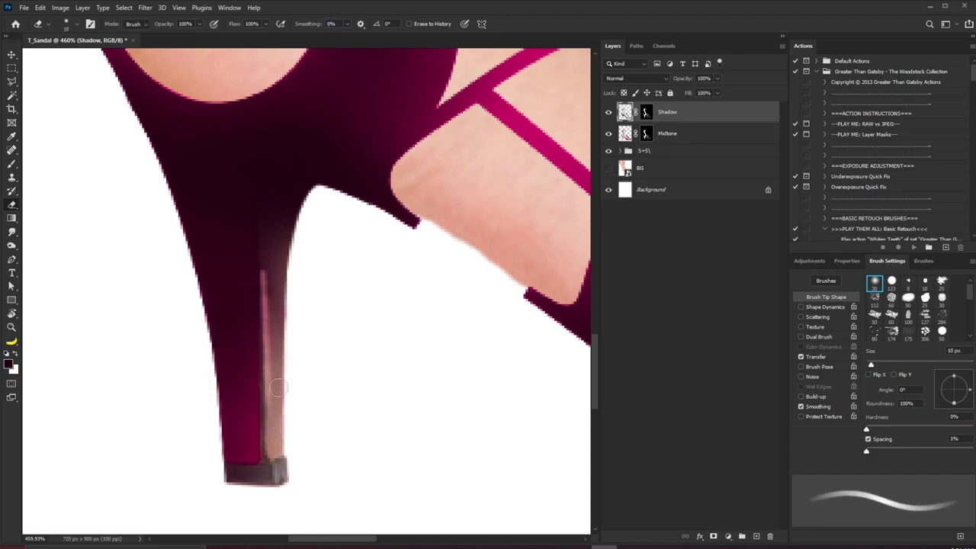
{"action": "key", "text": "bracketright"}
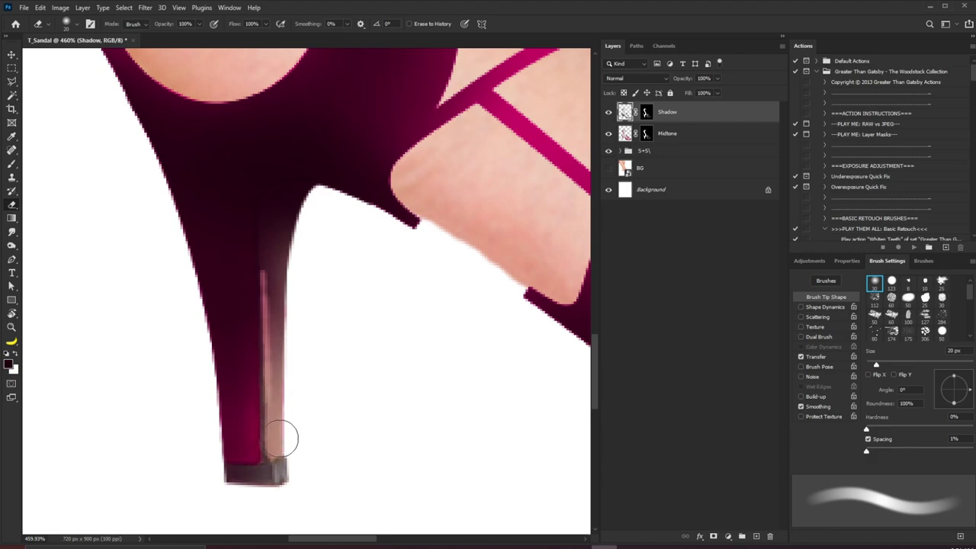
{"action": "left_click_drag", "start_coordinate": [281, 427], "coordinate": [275, 371]}
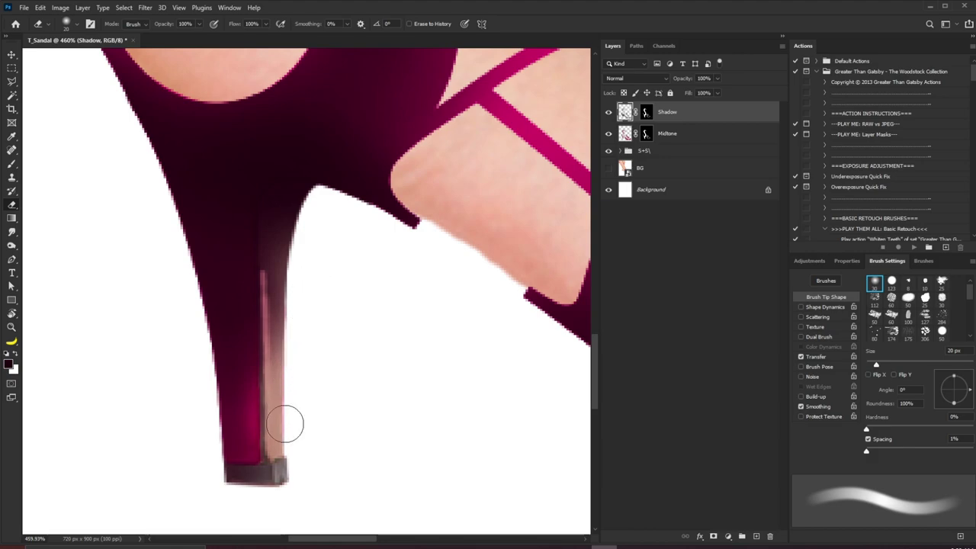
- Paint dark shadow over the upper end of the heel highlight with a 5 px brush
{"action": "key", "text": "b"}
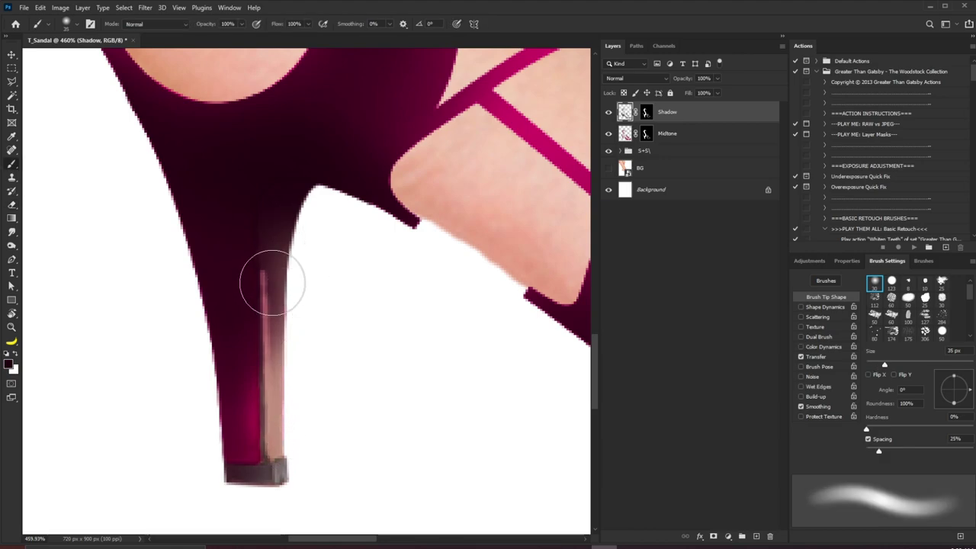
{"action": "key", "text": "bracketleft"}
{"action": "key", "text": "bracketleft"}
{"action": "key", "text": "bracketleft"}
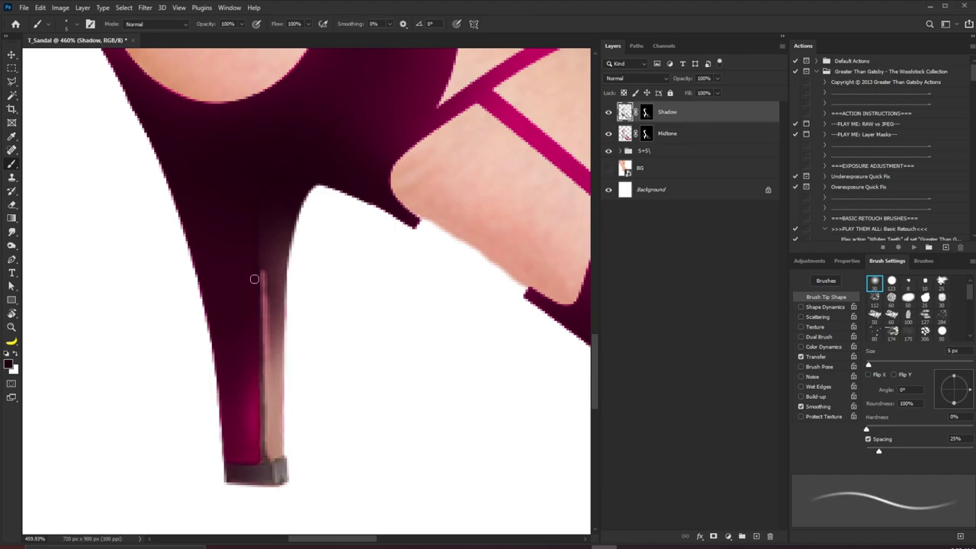
{"action": "left_click_drag", "start_coordinate": [264, 269], "coordinate": [267, 301]}
- Blend the shadow on the upper heel, enlarging the brush to 9 px and up to 20 px
{"action": "key", "text": "bracketright"}
{"action": "key", "text": "bracketright"}
{"action": "key", "text": "bracketright"}
{"action": "key", "text": "bracketright"}
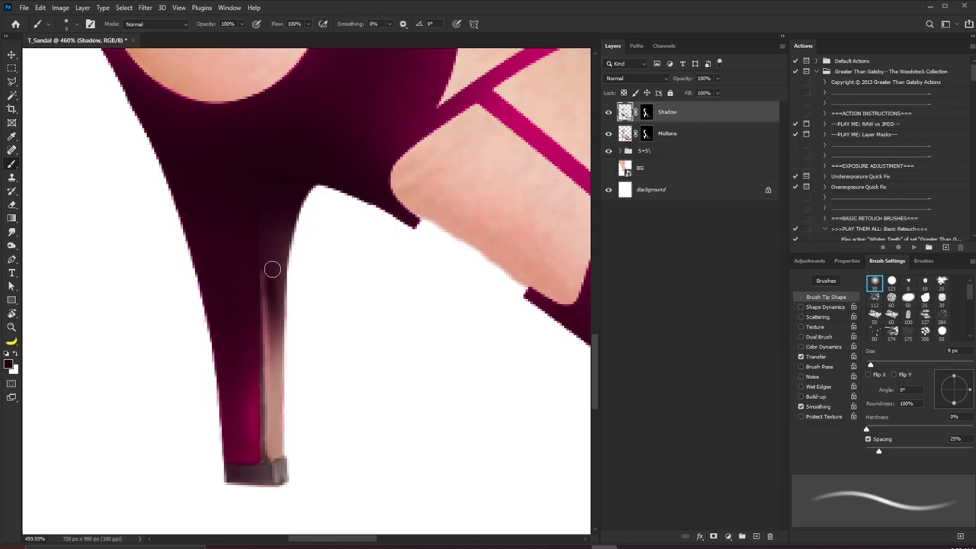
{"action": "key", "text": "bracketright"}
{"action": "key", "text": "bracketright"}
{"action": "key", "text": "bracketright"}
{"action": "left_click_drag", "start_coordinate": [374, 133], "coordinate": [288, 221]}
{"action": "scroll", "coordinate": [288, 221], "scroll_direction": "up", "scroll_amount": 2}
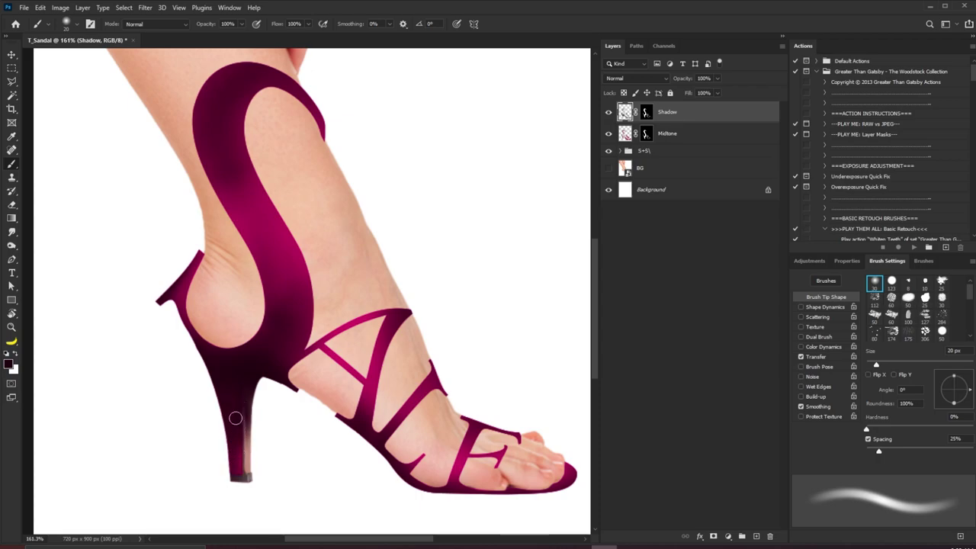
- Paint shadow on the upper curve of the S-shaped strap with a 35 px brush
{"action": "key", "text": "bracketright"}
{"action": "key", "text": "bracketright"}
{"action": "key", "text": "bracketright"}
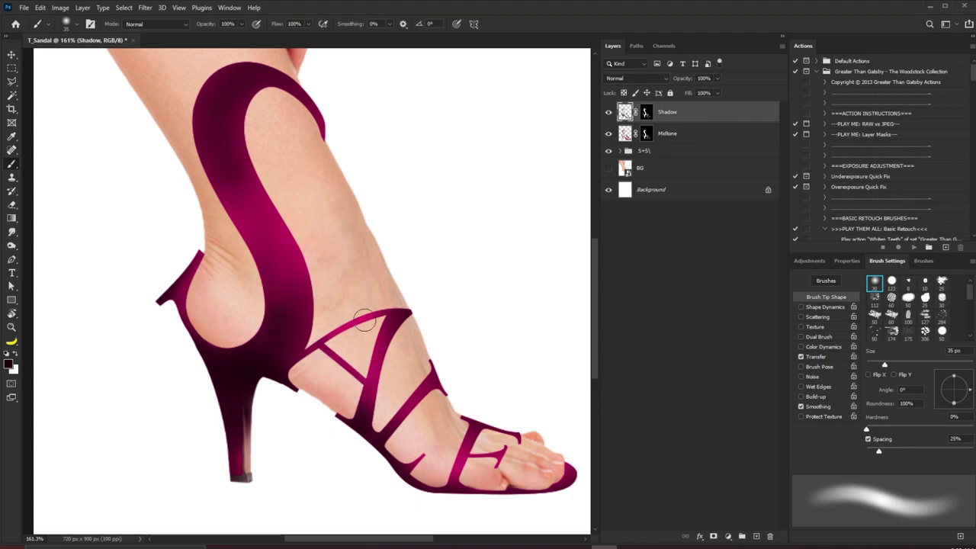
{"action": "left_click_drag", "start_coordinate": [410, 412], "coordinate": [312, 328]}
{"action": "left_click_drag", "start_coordinate": [214, 263], "coordinate": [221, 281]}
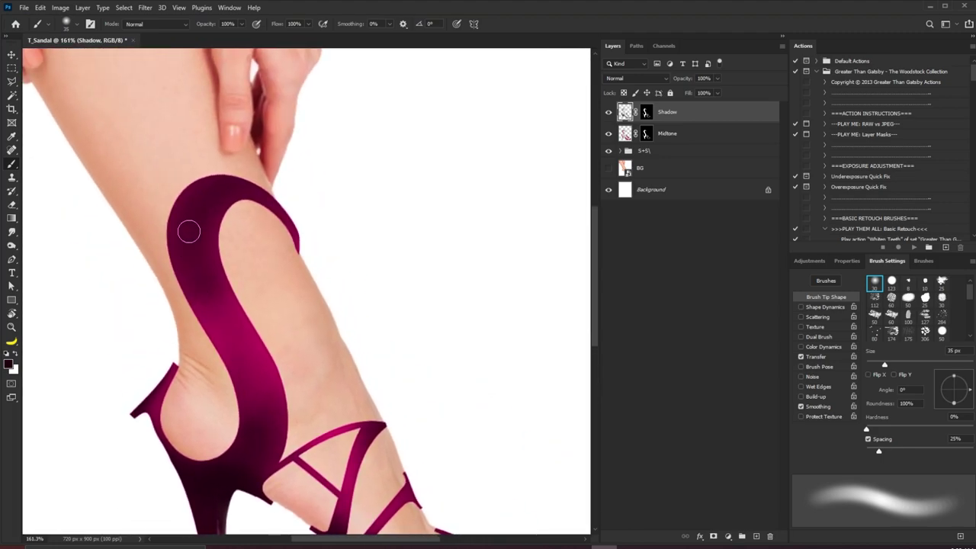
- Expand the S+S\ layer group and paint soft shadow down the S-shaped strap toward the heel with a 60 px brush
{"action": "key", "text": "ctrl+0"}
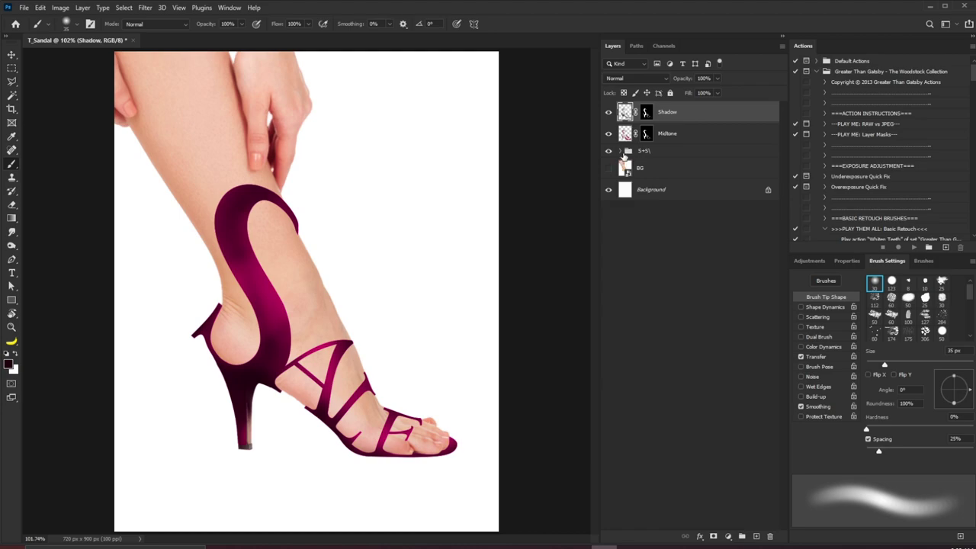
{"action": "left_click", "coordinate": [618, 150]}
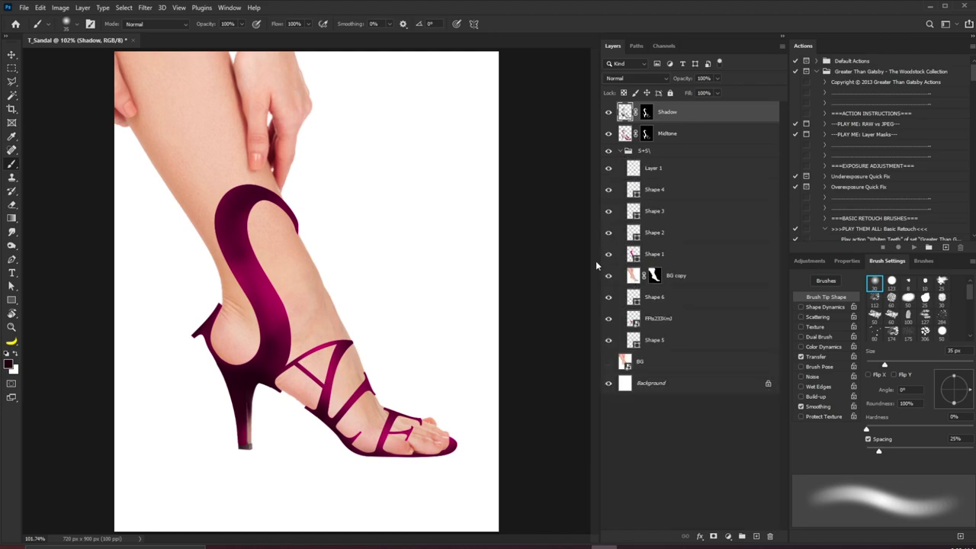
{"action": "key", "text": "bracketright"}
{"action": "key", "text": "bracketright"}
{"action": "key", "text": "bracketright"}
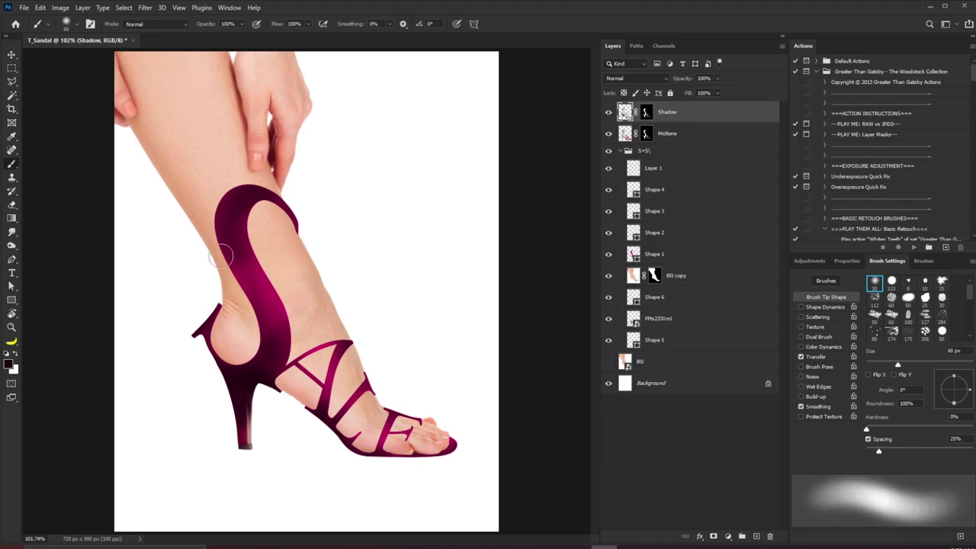
{"action": "left_click_drag", "start_coordinate": [270, 344], "coordinate": [279, 327]}
{"action": "mouse_move", "coordinate": [214, 237]}
{"action": "left_mouse_down"}
{"action": "mouse_move", "coordinate": [234, 188]}
{"action": "mouse_move", "coordinate": [308, 223]}
{"action": "mouse_move", "coordinate": [282, 269]}
{"action": "mouse_move", "coordinate": [238, 307]}
{"action": "mouse_move", "coordinate": [270, 334]}
{"action": "mouse_move", "coordinate": [268, 310]}
{"action": "mouse_move", "coordinate": [286, 331]}
{"action": "mouse_move", "coordinate": [275, 376]}
{"action": "left_mouse_up"}
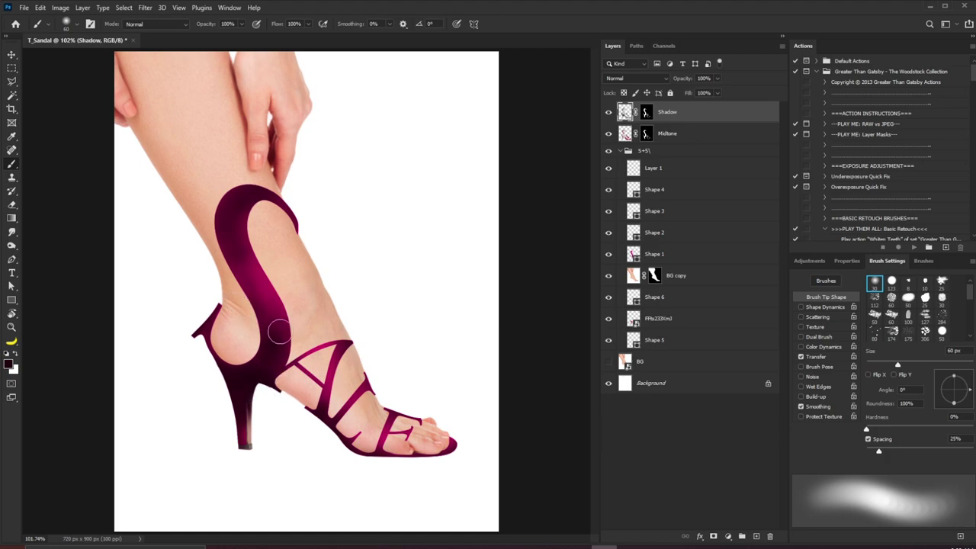
{"action": "mouse_move", "coordinate": [279, 331]}
{"action": "left_mouse_down"}
{"action": "mouse_move", "coordinate": [237, 384]}
{"action": "mouse_move", "coordinate": [268, 393]}
{"action": "left_mouse_up"}
- Softly erase excess shadow on the sandal's S-shaped strap and heel, using the eraser at 80 px and 45 px
{"action": "key", "text": "e"}
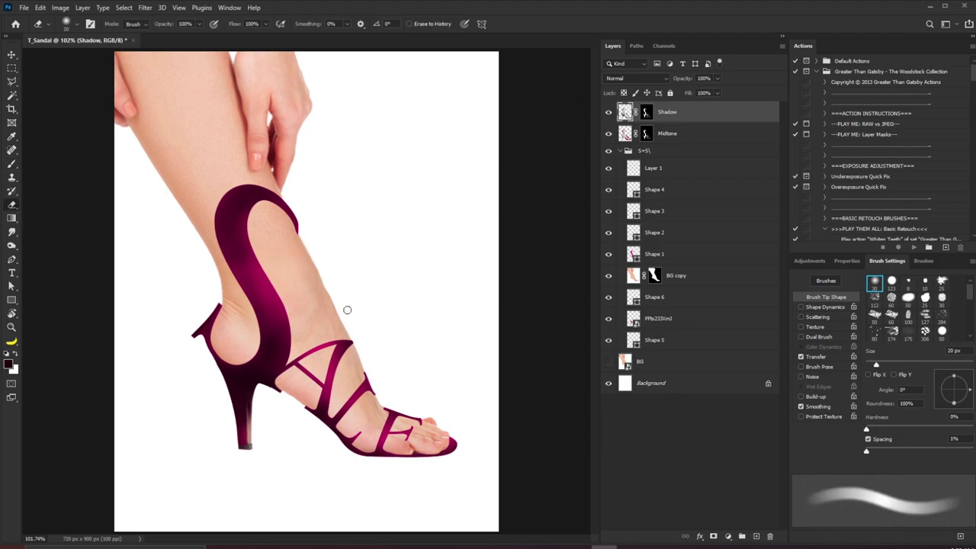
{"action": "key", "text": "bracketright"}
{"action": "key", "text": "bracketright"}
{"action": "key", "text": "bracketright"}
{"action": "key", "text": "bracketright"}
{"action": "key", "text": "bracketright"}
{"action": "key", "text": "bracketright"}
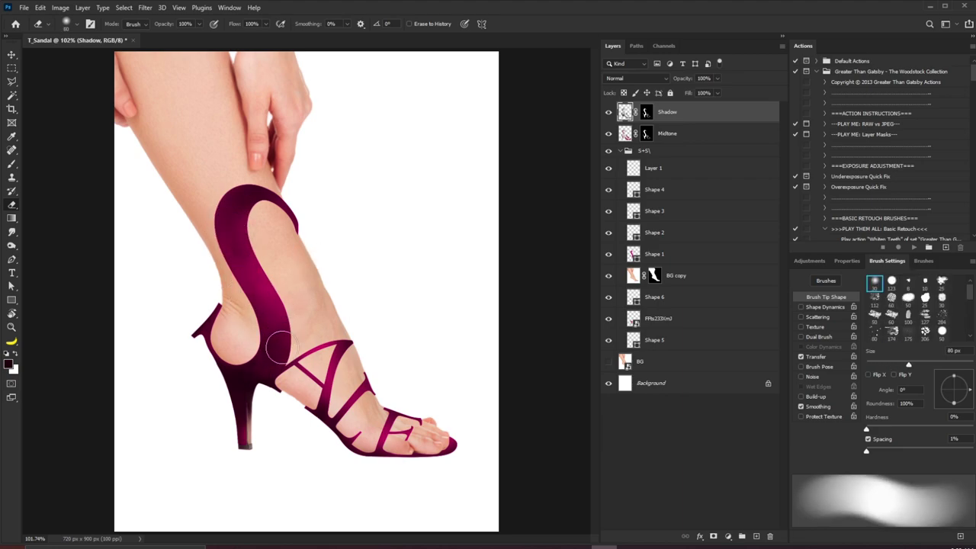
{"action": "key", "text": "bracketleft"}
{"action": "key", "text": "bracketleft"}
{"action": "key", "text": "bracketleft"}
{"action": "key", "text": "bracketleft"}
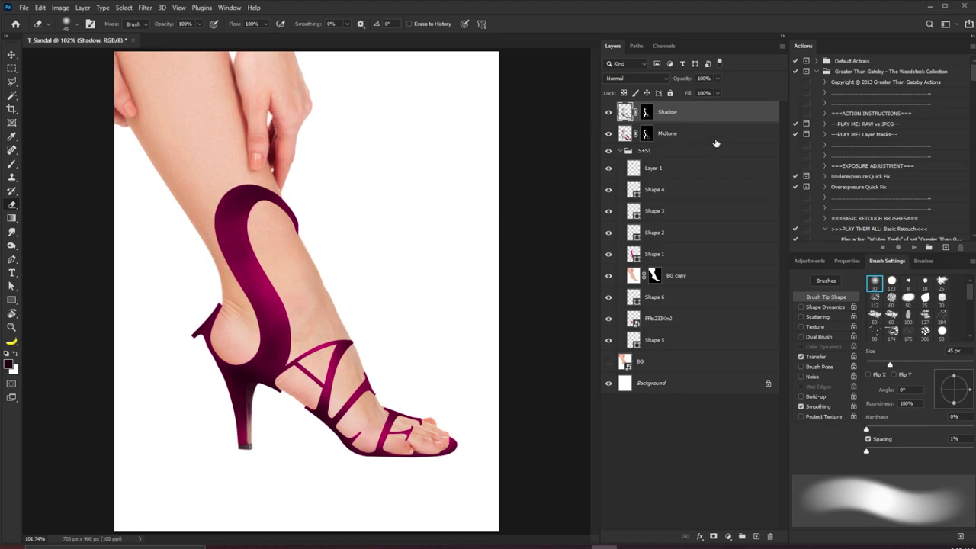
- Load the outline of the Shape 1 layer as a selection and collapse the S+S\ group
{"action": "right_click", "coordinate": [632, 256]}
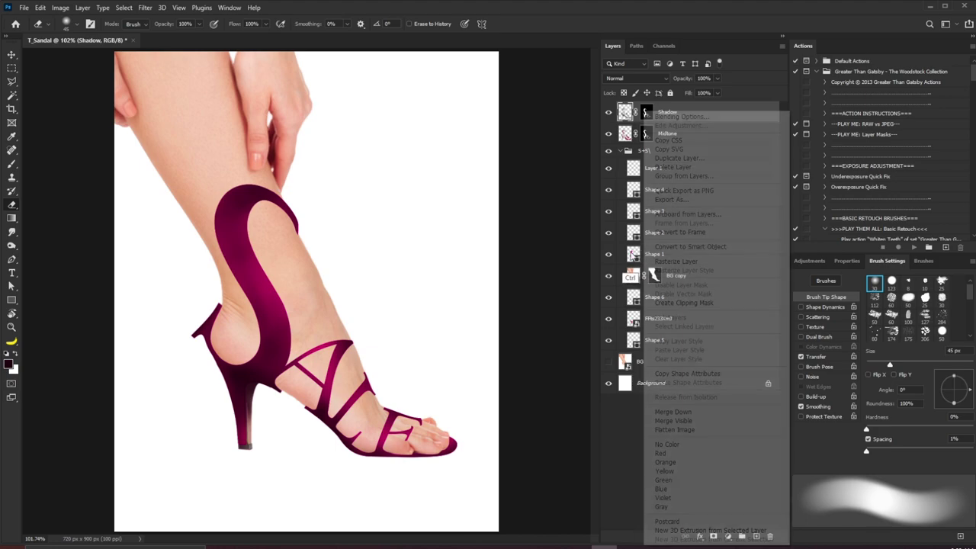
{"action": "left_click", "coordinate": [629, 258], "text": "ctrl"}
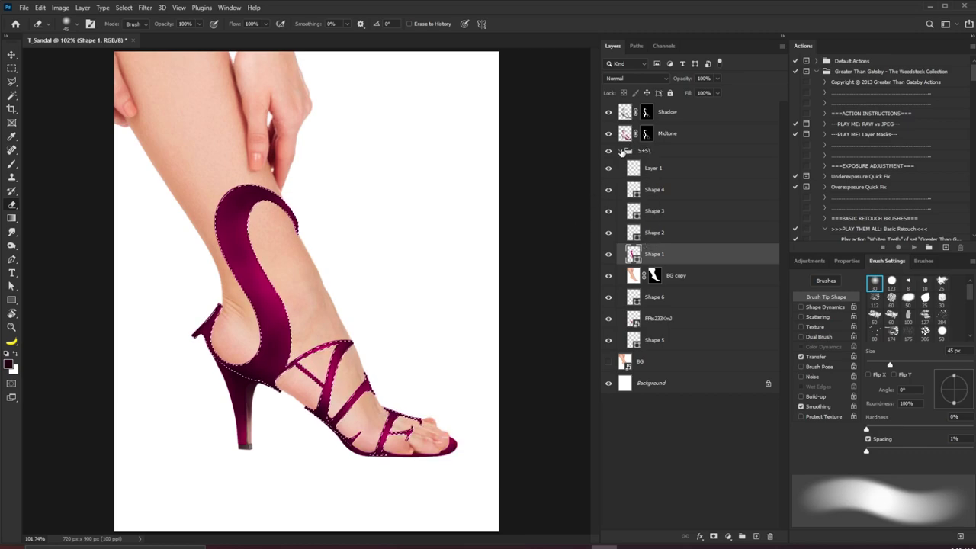
{"action": "left_click", "coordinate": [620, 151]}
- Create a new layer named Line above the Shadow layer
{"action": "left_click", "coordinate": [667, 113]}
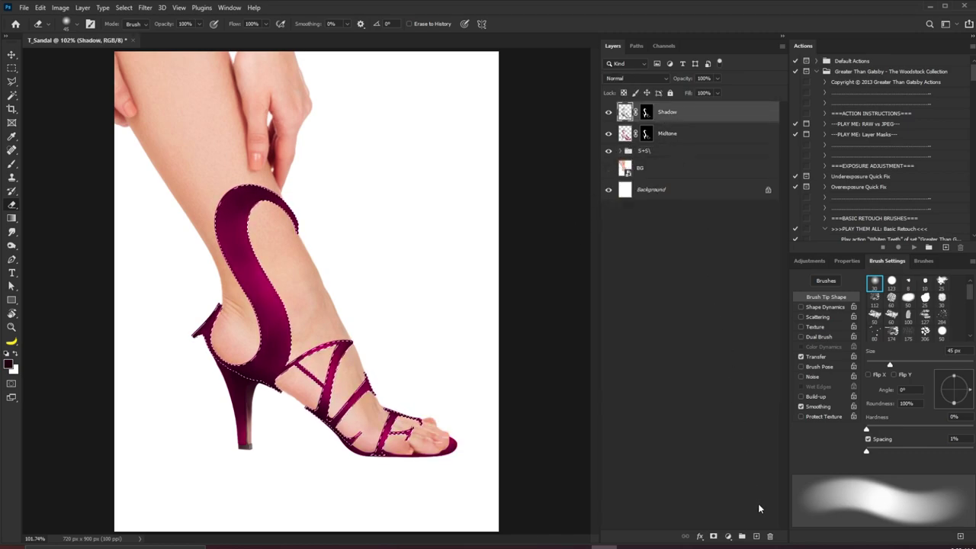
{"action": "left_click", "coordinate": [756, 536], "text": "alt"}
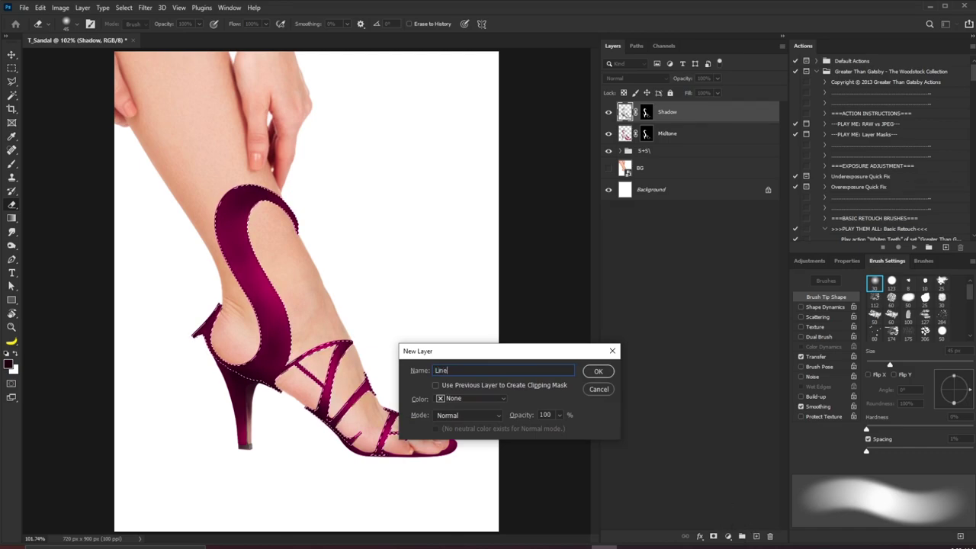
{"action": "key", "text": "Return"}
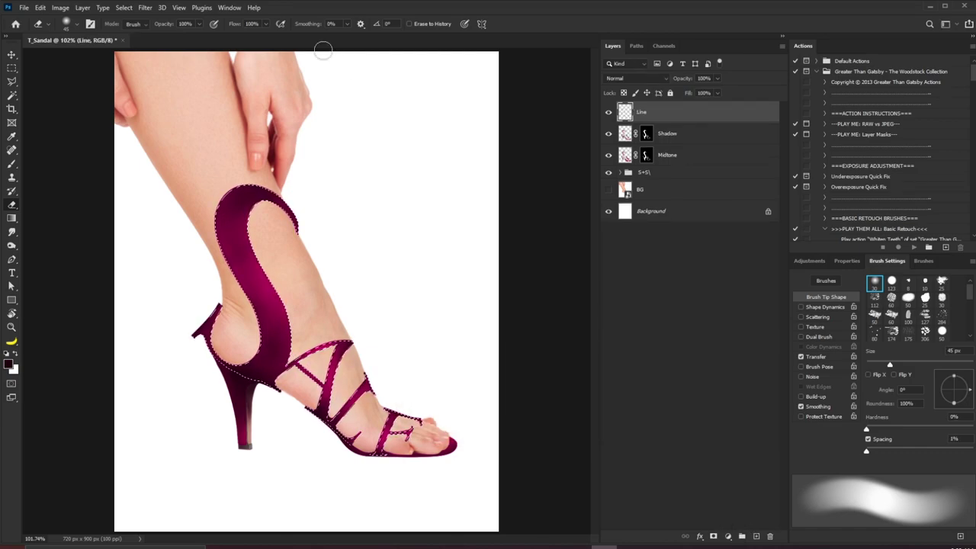
- Contract the sandal selection by 1 pixel and fill it with the white background color on the Line layer
{"action": "left_click", "coordinate": [124, 9]}
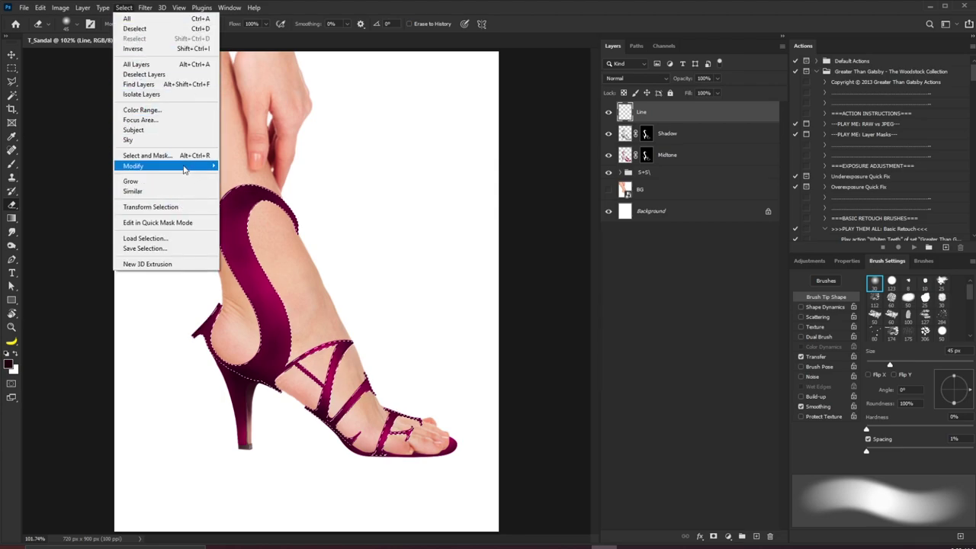
{"action": "left_click", "coordinate": [239, 195]}
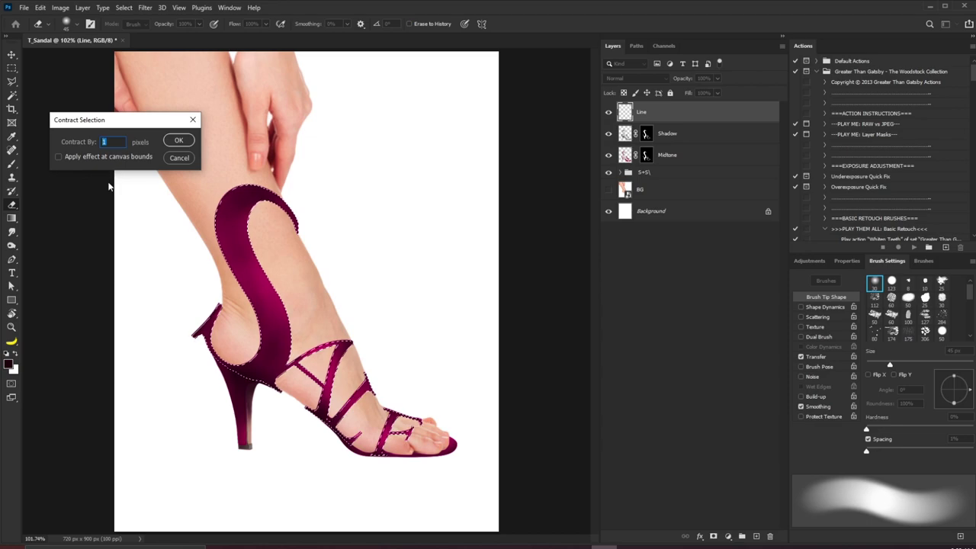
{"action": "key", "text": "Return"}
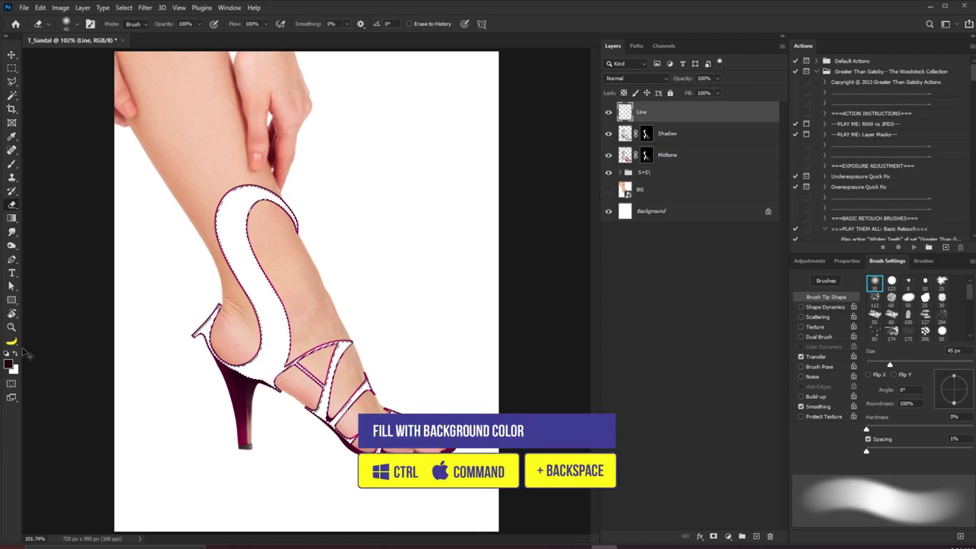
- Contract the selection by 1 pixel, delete the white fill inside it on the Line layer, and deselect
{"action": "left_click", "coordinate": [123, 8]}
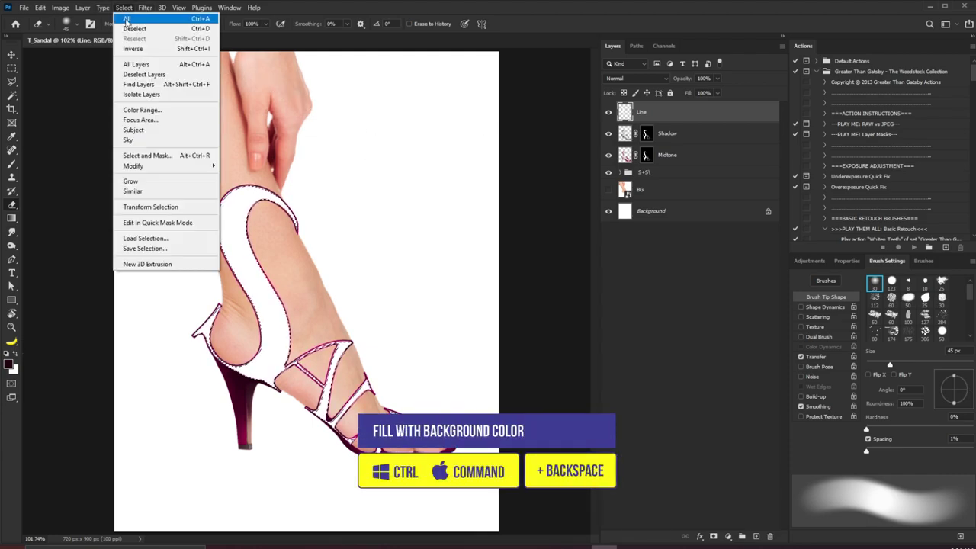
{"action": "mouse_move", "coordinate": [198, 169]}
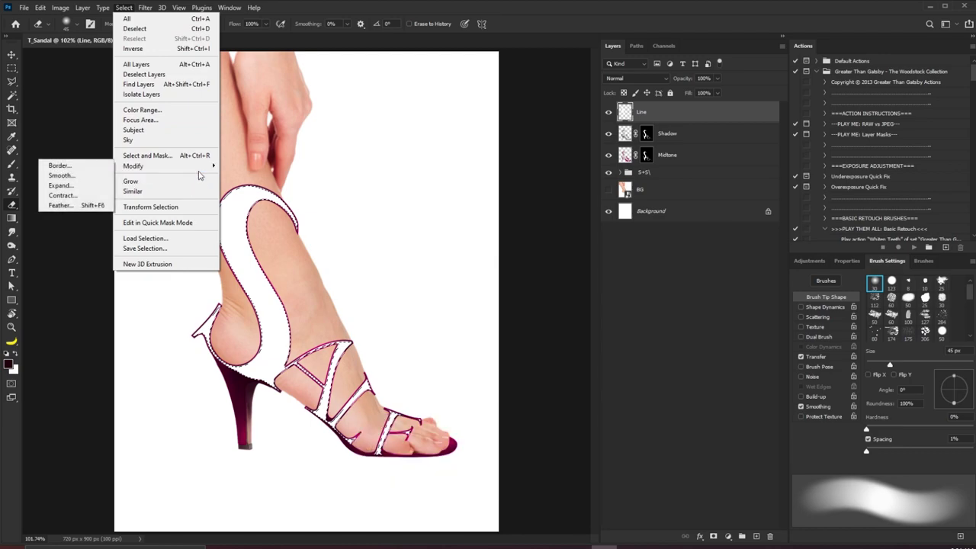
{"action": "left_click", "coordinate": [77, 196]}
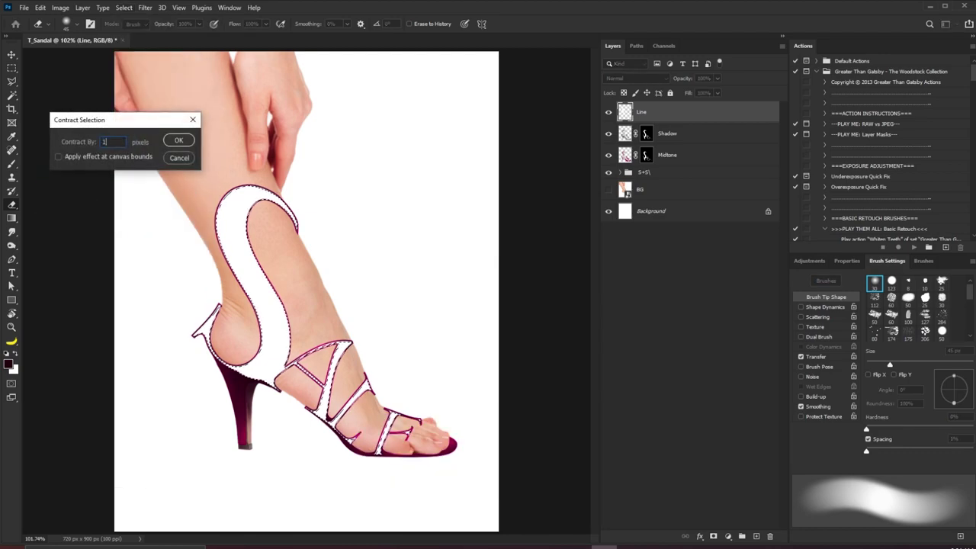
{"action": "key", "text": "Return"}
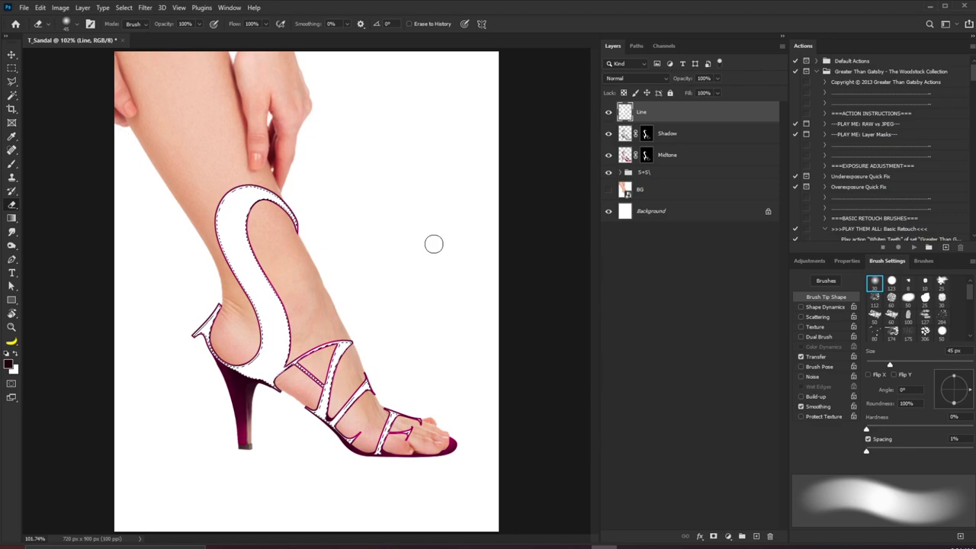
{"action": "key", "text": "Delete"}
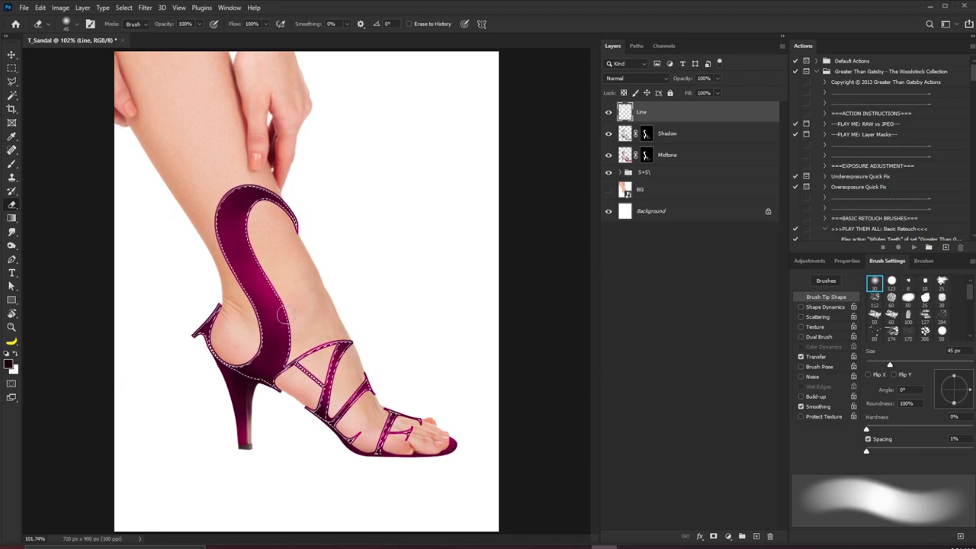
{"action": "key", "text": "ctrl+d"}
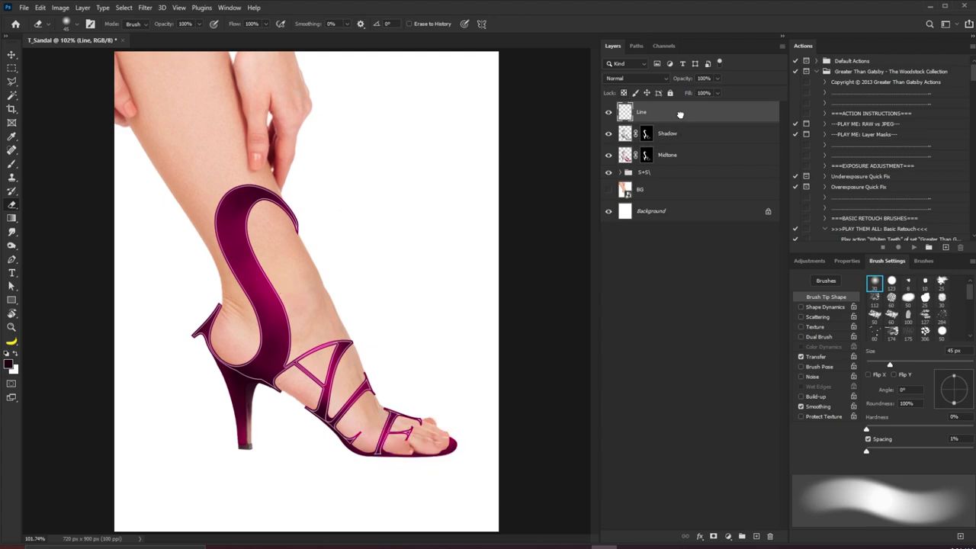
- Set the Line layer's blend mode to Soft Light and add a layer mask to it
{"action": "left_click", "coordinate": [638, 80]}
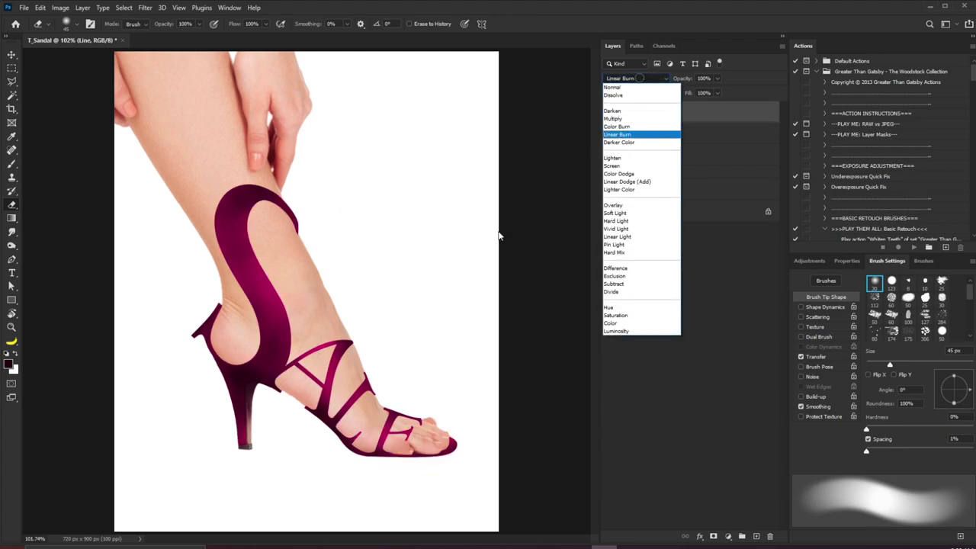
{"action": "left_click", "coordinate": [624, 214]}
{"action": "left_click", "coordinate": [713, 536]}
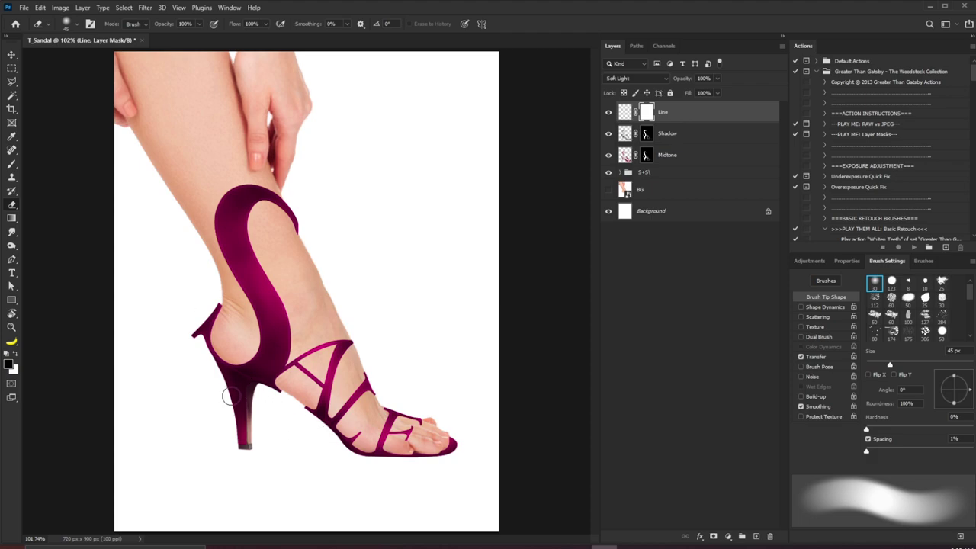
- Mask out the highlight line where the strap meets the heel, painting black with a soft 40 px brush
{"action": "scroll", "coordinate": [221, 392], "scroll_direction": "up", "scroll_amount": 3}
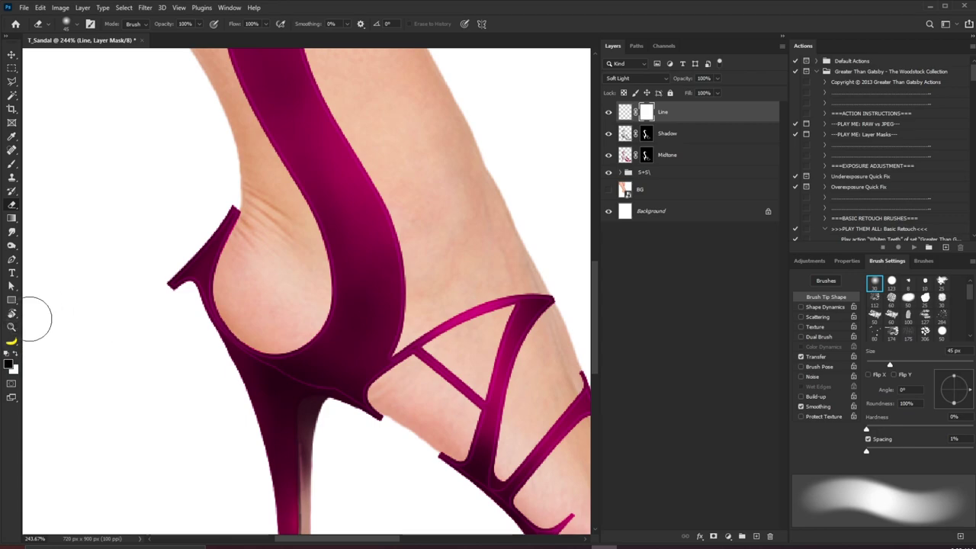
{"action": "left_click", "coordinate": [12, 164]}
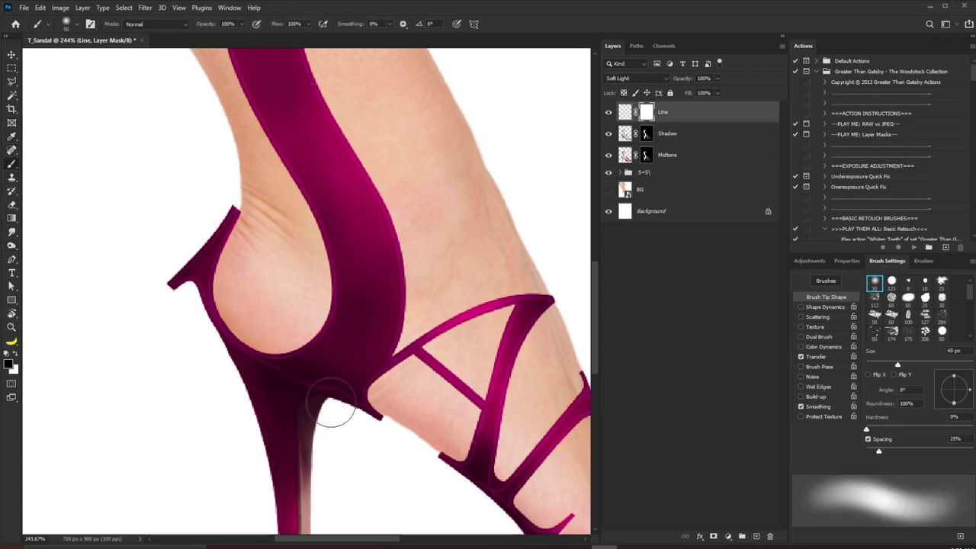
{"action": "key", "text": "bracketleft"}
{"action": "key", "text": "bracketleft"}
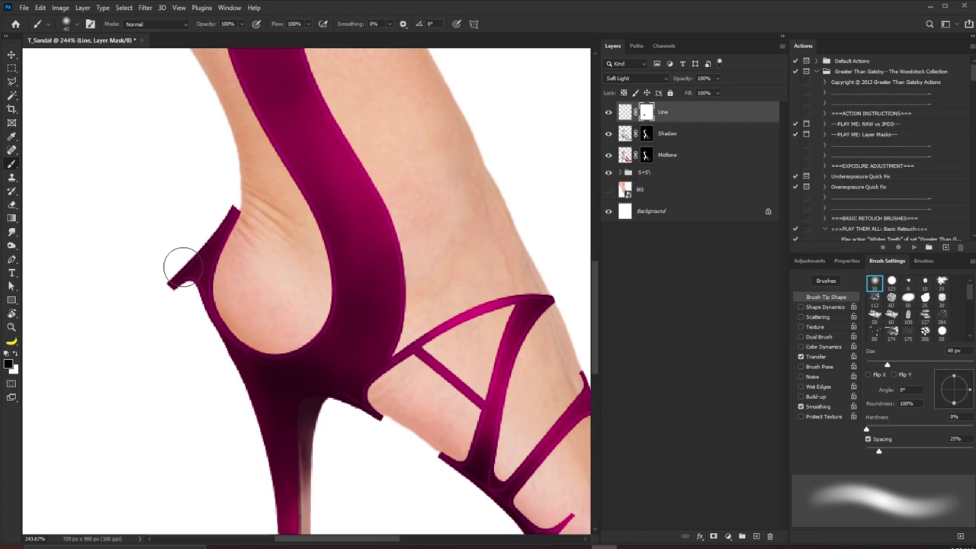
- Mask out unwanted highlight lines around the front straps and sole with a 9 px black brush
{"action": "key", "text": "bracketleft"}
{"action": "key", "text": "bracketleft"}
{"action": "key", "text": "bracketleft"}
{"action": "key", "text": "bracketleft"}
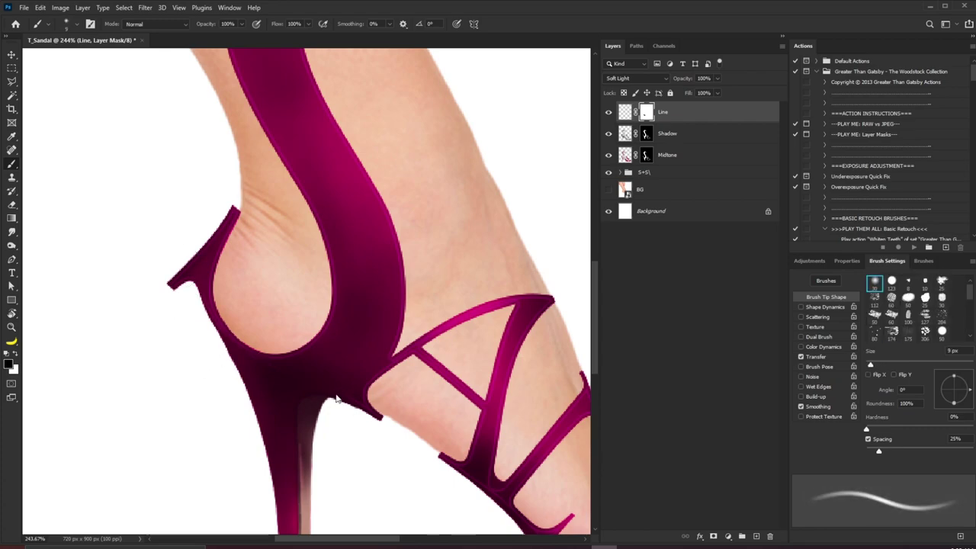
{"action": "left_click_drag", "start_coordinate": [465, 456], "coordinate": [346, 351]}
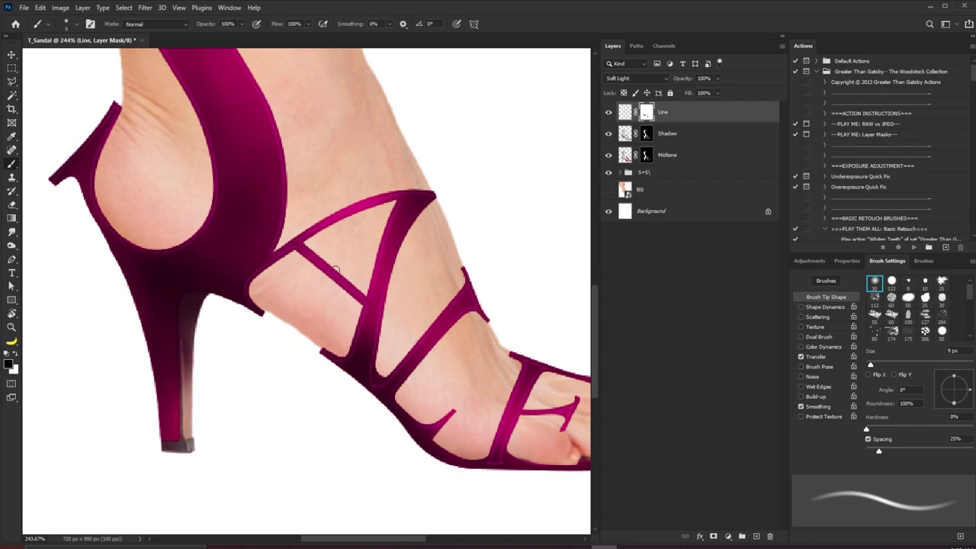
{"action": "scroll", "coordinate": [367, 432], "scroll_direction": "right", "scroll_amount": 3}
{"action": "scroll", "coordinate": [367, 432], "scroll_direction": "down", "scroll_amount": 1}
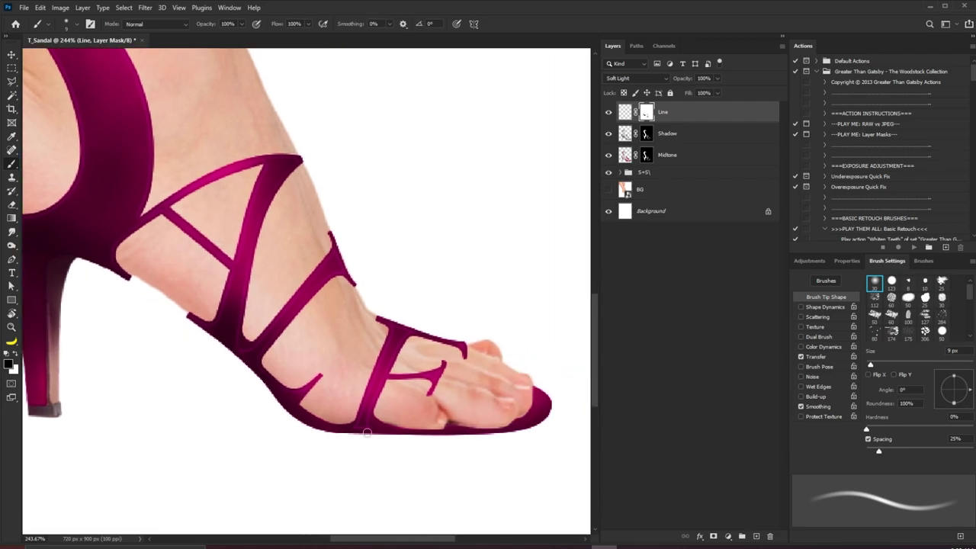
{"action": "left_click", "coordinate": [392, 345]}
- Lower the Line layer's opacity to 61%
{"action": "key", "text": "ctrl+0"}
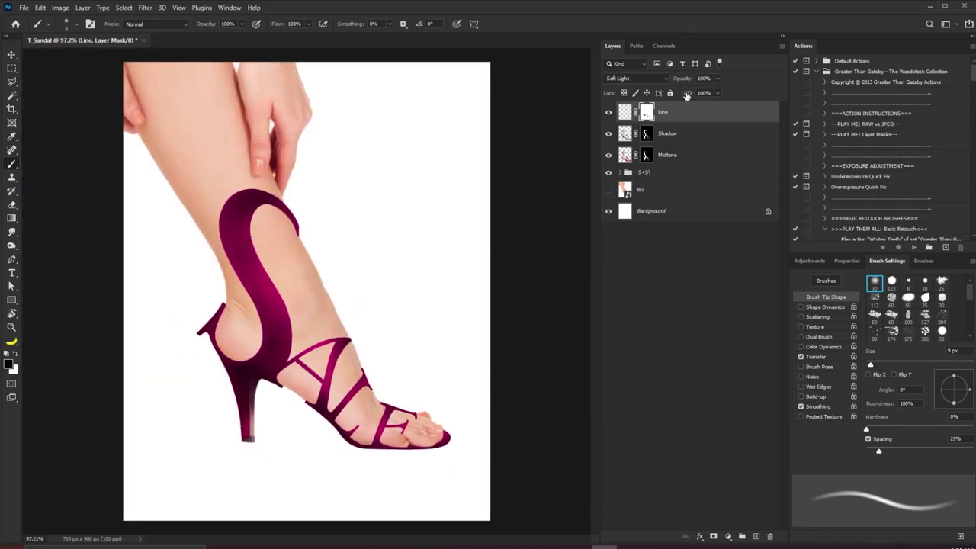
{"action": "left_click", "coordinate": [717, 79]}
{"action": "left_click_drag", "start_coordinate": [689, 95], "coordinate": [703, 96]}
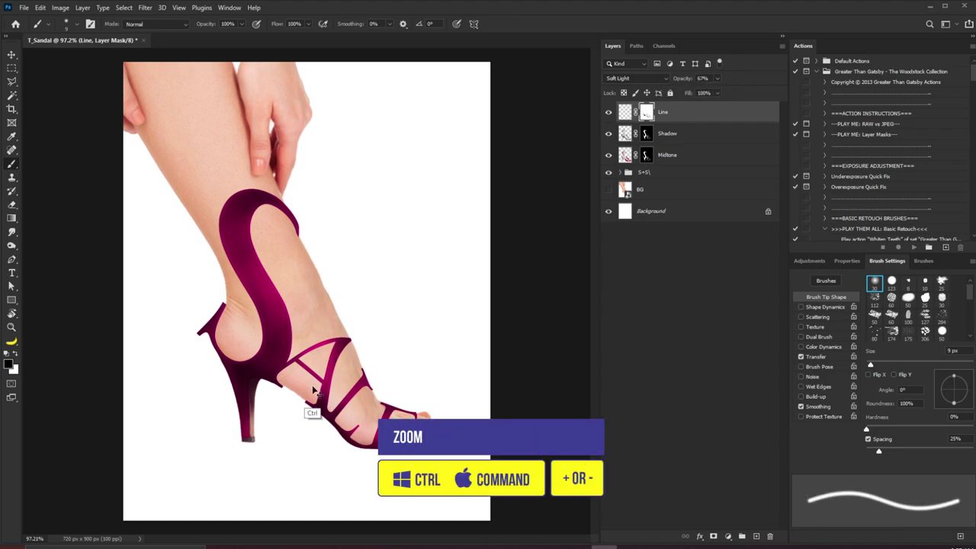
{"action": "scroll", "coordinate": [312, 390], "scroll_direction": "up", "scroll_amount": 5}
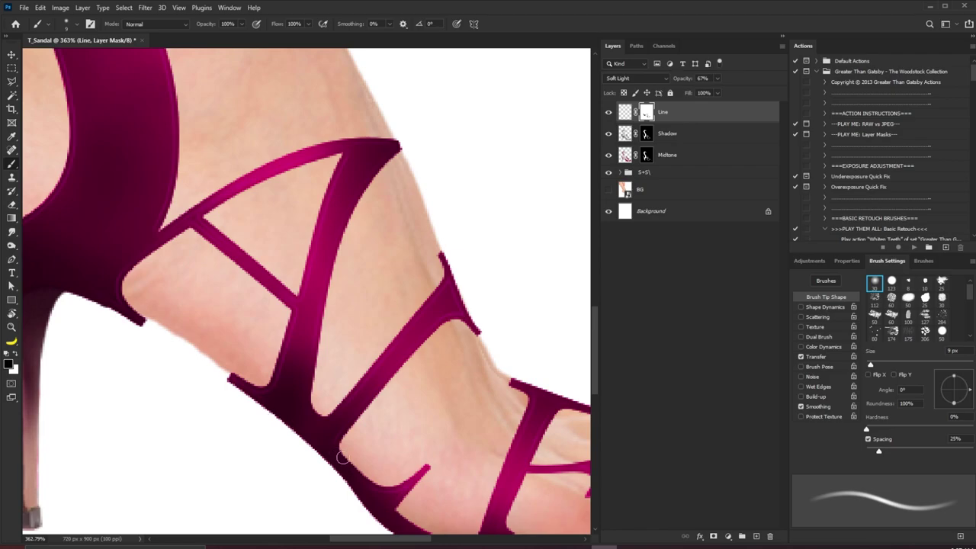
{"action": "left_click", "coordinate": [717, 79]}
{"action": "left_click_drag", "start_coordinate": [719, 91], "coordinate": [715, 92]}
{"action": "key", "text": "Return"}
- Load the Line layer's outline as a selection, fill it with the dark foreground color on a new layer named Shadow, and deselect
{"action": "scroll", "coordinate": [479, 211], "scroll_direction": "down", "scroll_amount": 6}
{"action": "scroll", "coordinate": [530, 297], "scroll_direction": "down", "scroll_amount": 2}
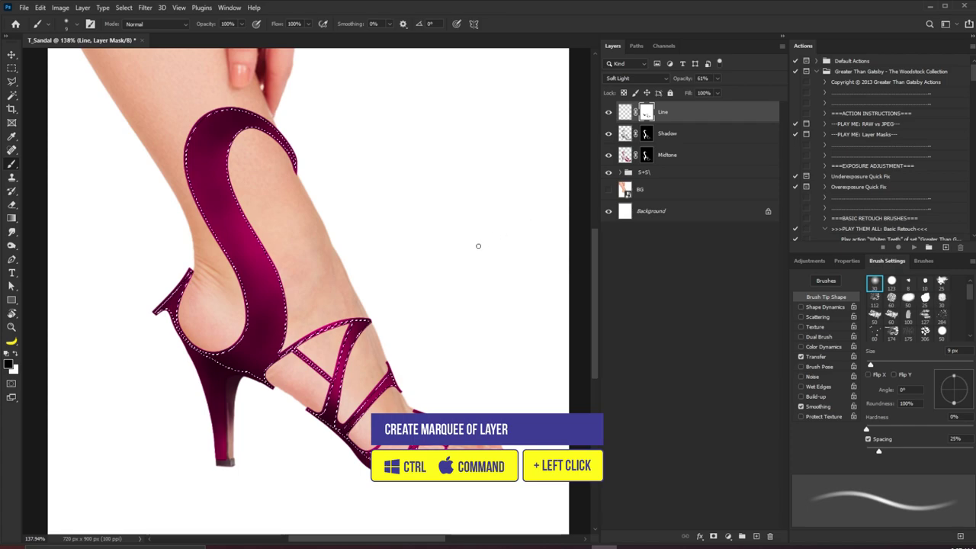
{"action": "left_click", "coordinate": [624, 112]}
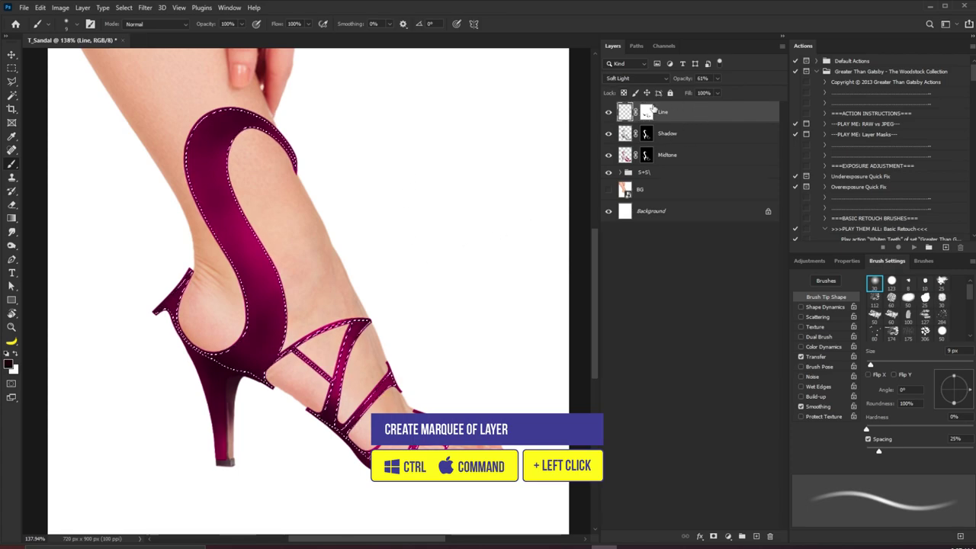
{"action": "left_click", "coordinate": [759, 537]}
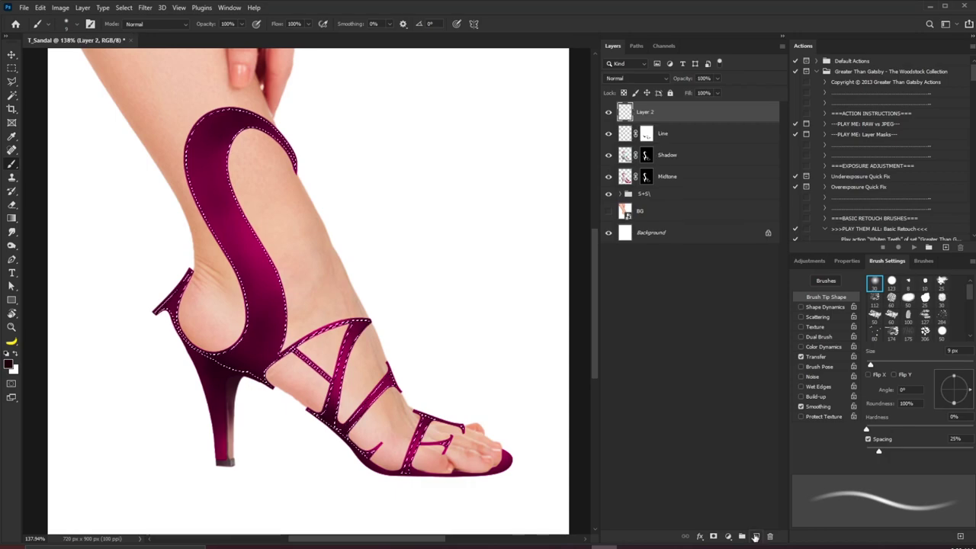
{"action": "type", "text": "Shadow"}
{"action": "key", "text": "Return"}
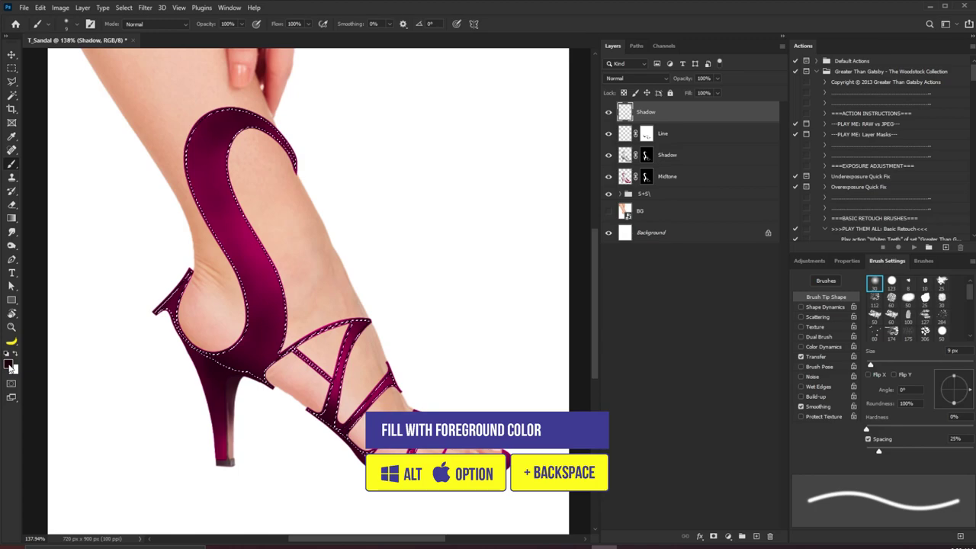
{"action": "key", "text": "ctrl+d"}
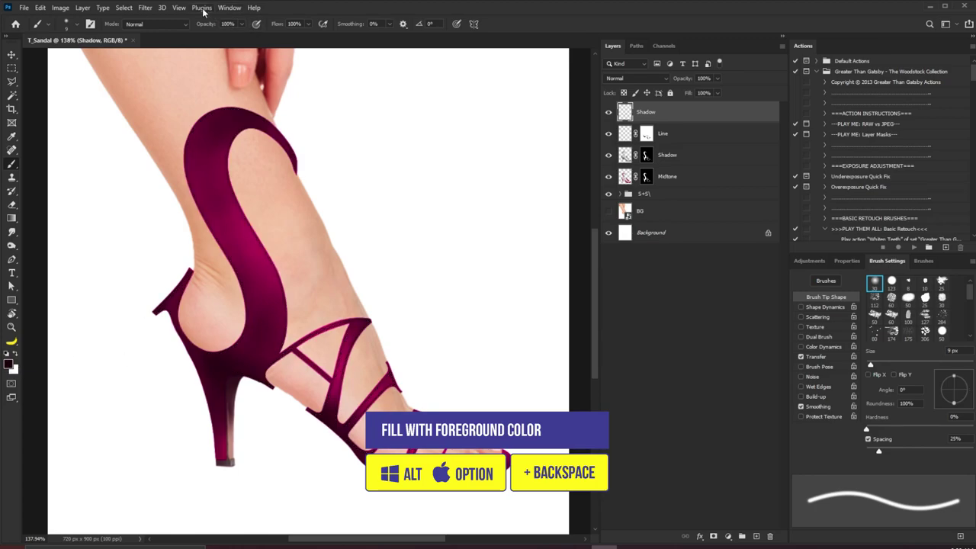
- Apply a 0.6-pixel Gaussian Blur to the new Shadow layer and move it directly beneath the Line layer
{"action": "left_click", "coordinate": [144, 7]}
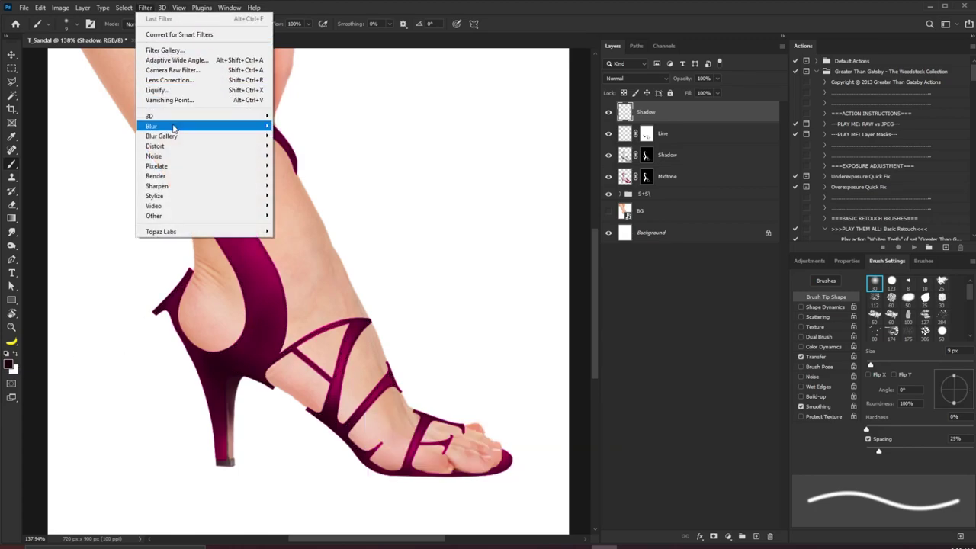
{"action": "mouse_move", "coordinate": [179, 129]}
{"action": "left_click", "coordinate": [313, 166]}
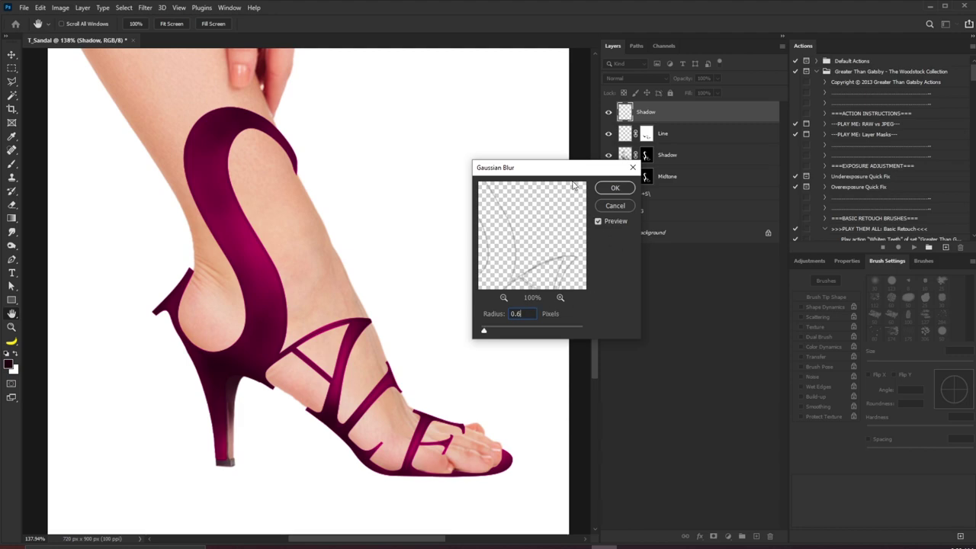
{"action": "left_click", "coordinate": [614, 188]}
{"action": "key", "text": "b"}
{"action": "left_click_drag", "start_coordinate": [674, 131], "coordinate": [679, 150]}
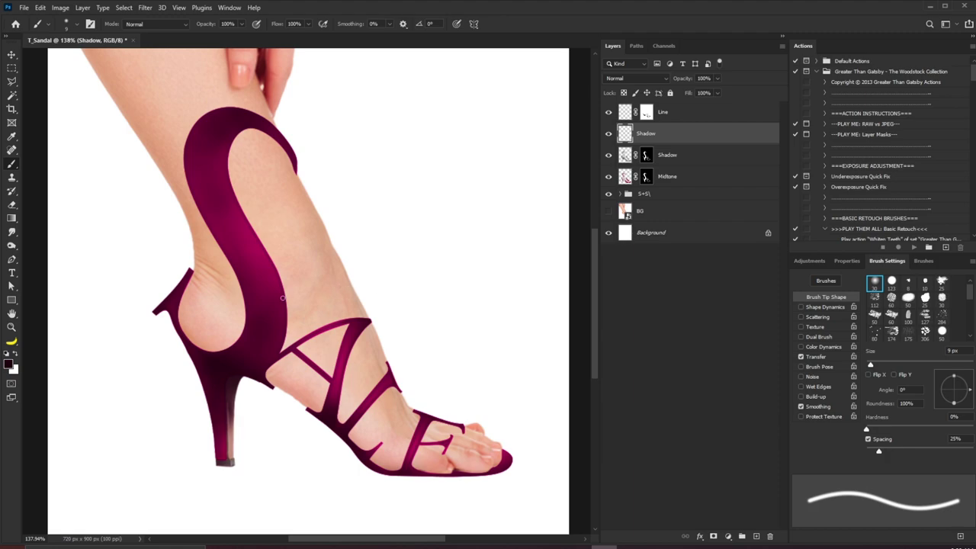
- Set the blurred Shadow layer's opacity to 39% and copy the Line layer's mask onto it
{"action": "key", "text": "v"}
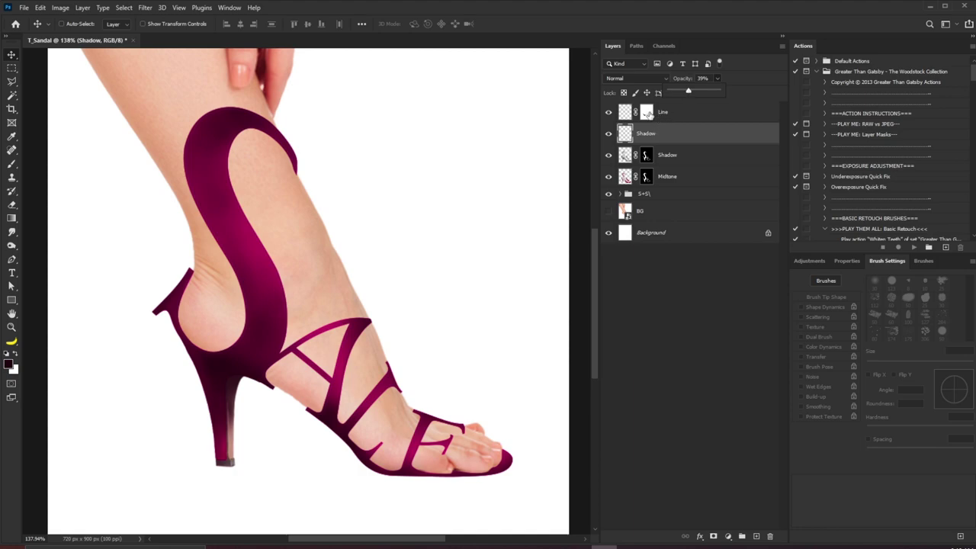
{"action": "left_click_drag", "start_coordinate": [647, 115], "coordinate": [647, 135]}
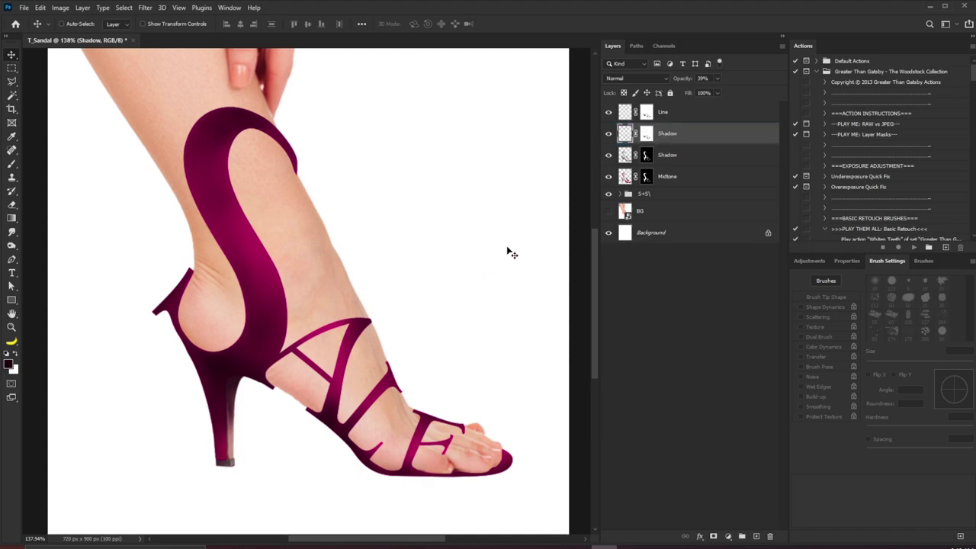
- Set the Line layer to 100% opacity with the Normal blend mode
{"action": "left_click", "coordinate": [663, 114]}
{"action": "left_click_drag", "start_coordinate": [716, 92], "coordinate": [738, 92]}
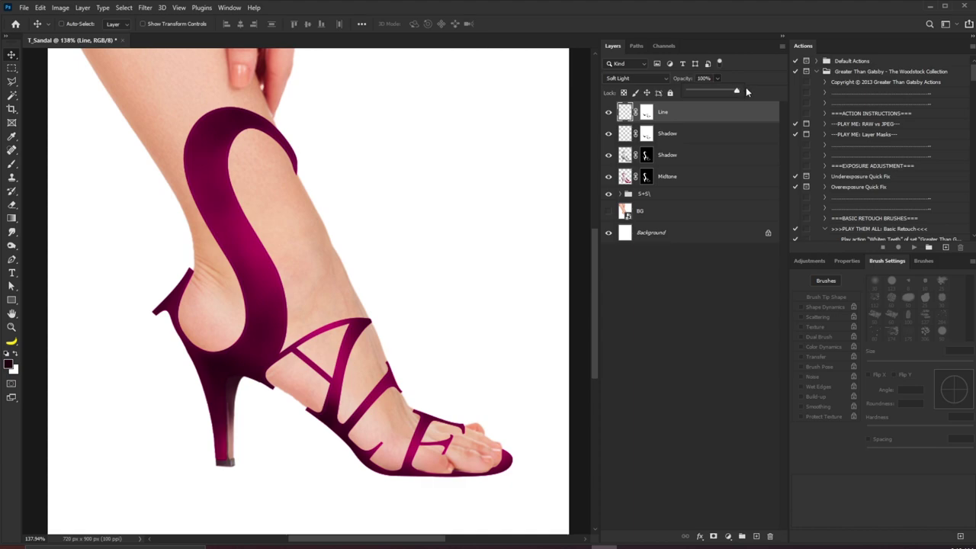
{"action": "left_click", "coordinate": [366, 300]}
{"action": "left_click_drag", "start_coordinate": [398, 246], "coordinate": [343, 273]}
{"action": "scroll", "coordinate": [343, 272], "scroll_direction": "up", "scroll_amount": 3}
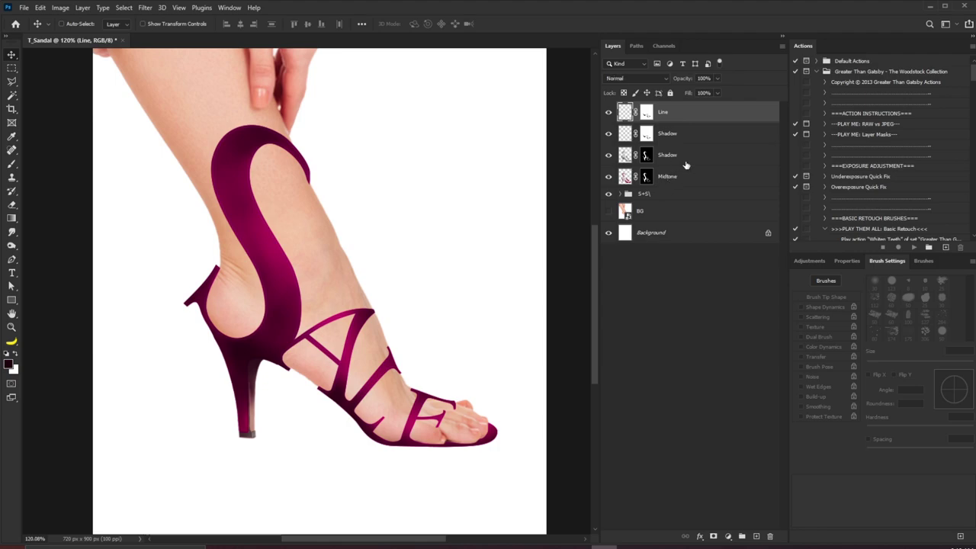
- Load the outline of the sandal's strap shape from the S+S\ group as a selection and collapse the group
{"action": "left_click", "coordinate": [674, 158]}
{"action": "left_click", "coordinate": [621, 193]}
{"action": "left_click", "coordinate": [621, 193]}
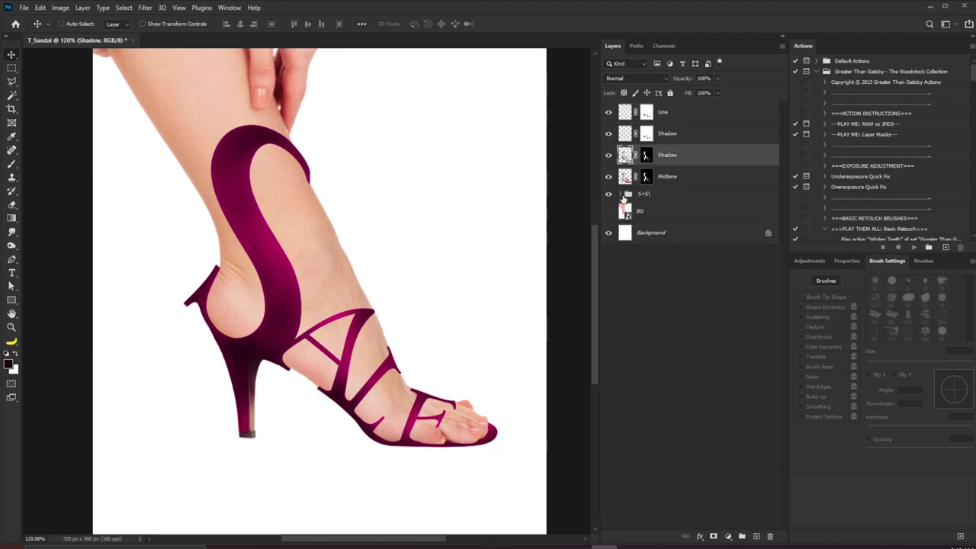
{"action": "left_click", "coordinate": [621, 194]}
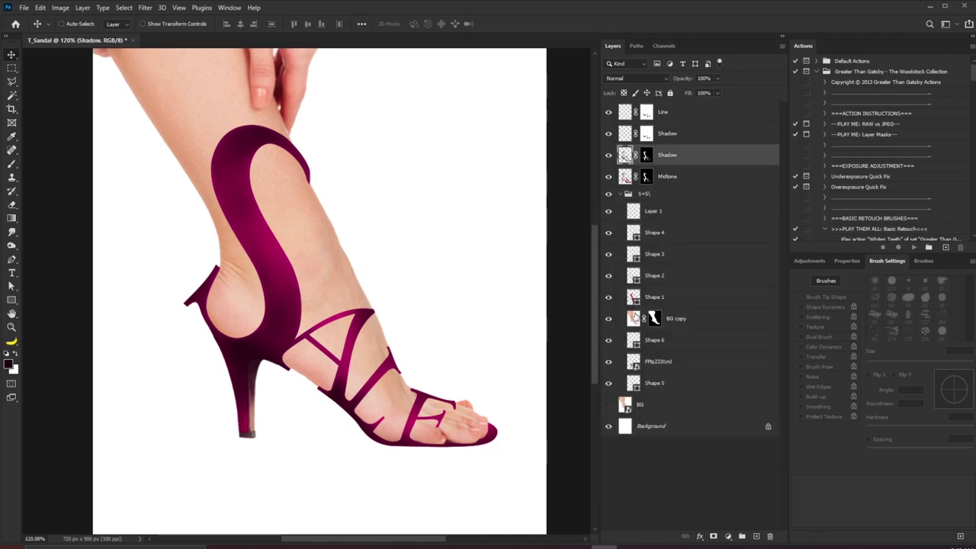
{"action": "left_click", "coordinate": [632, 213], "text": "ctrl"}
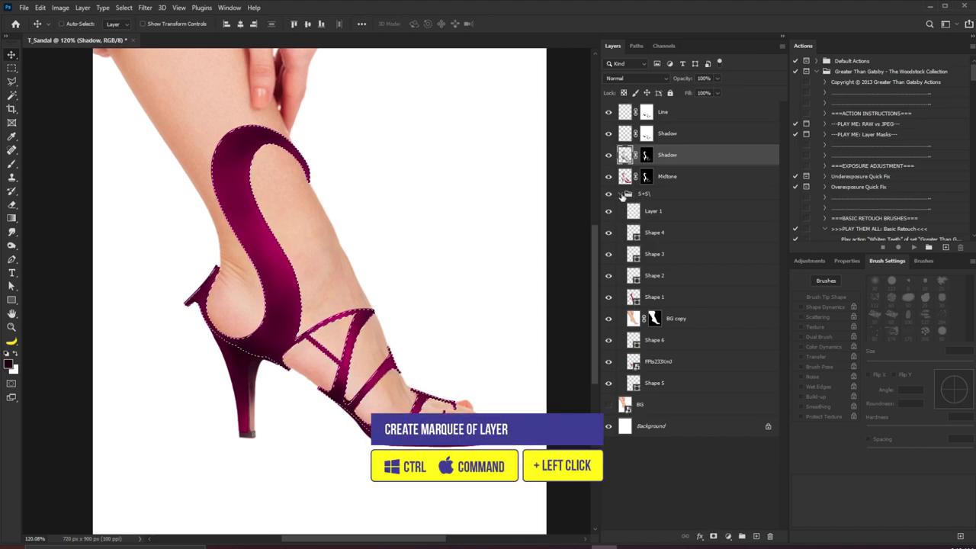
{"action": "left_click", "coordinate": [621, 194]}
- Create a layer named Shadow directly above the S+S\ group, fill the selection with the dark foreground color, and deselect
{"action": "left_click", "coordinate": [659, 195]}
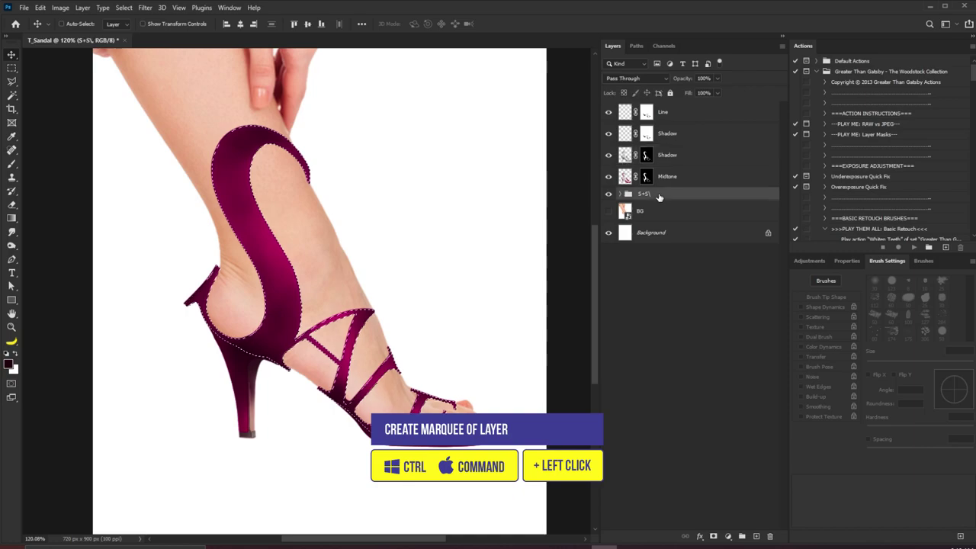
{"action": "left_click", "coordinate": [756, 536], "text": "alt"}
{"action": "type", "text": "Shadow"}
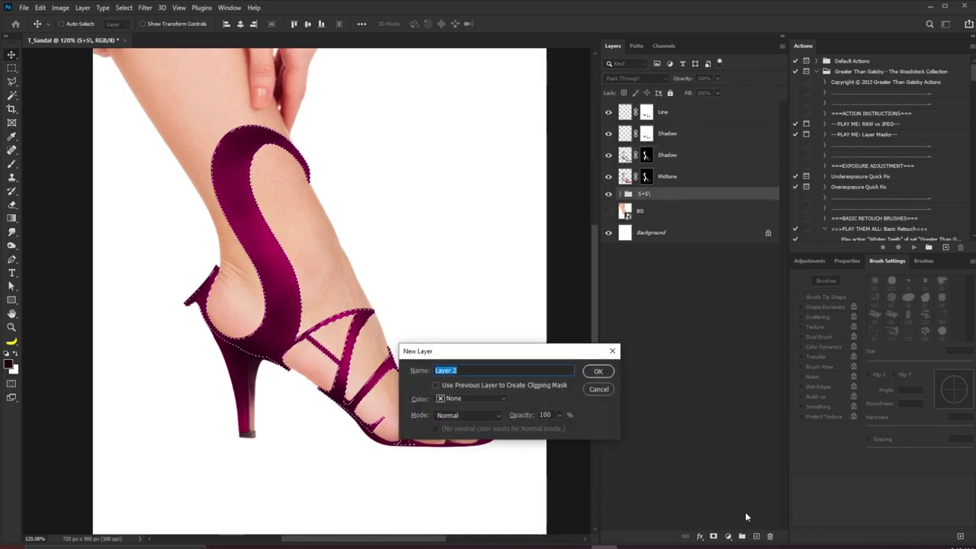
{"action": "key", "text": "Return"}
{"action": "key", "text": "alt+BackSpace"}
{"action": "key", "text": "ctrl+d"}
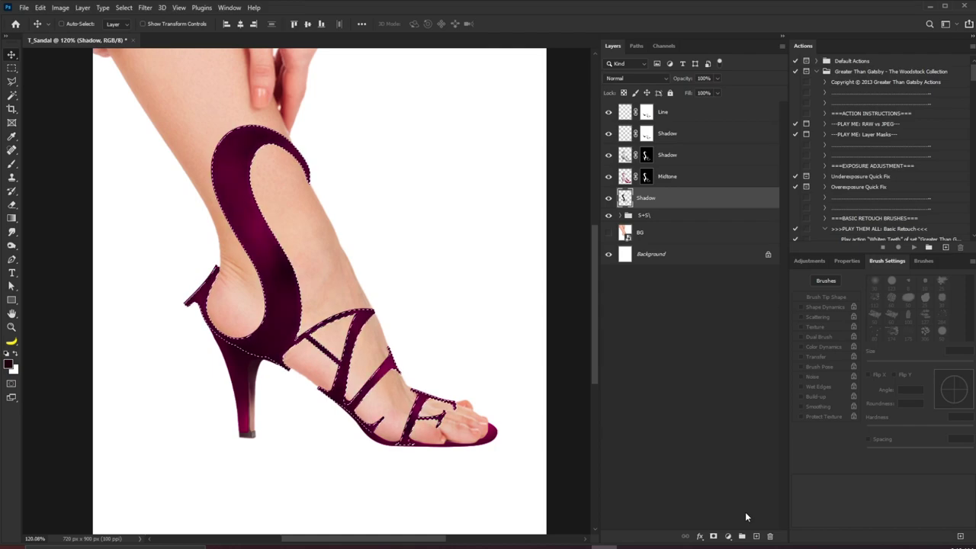
- Move the Shadow layer into the S+S\ group directly below Shape 1 and apply a Gaussian Blur with a 0.9-pixel radius
{"action": "left_click", "coordinate": [620, 215]}
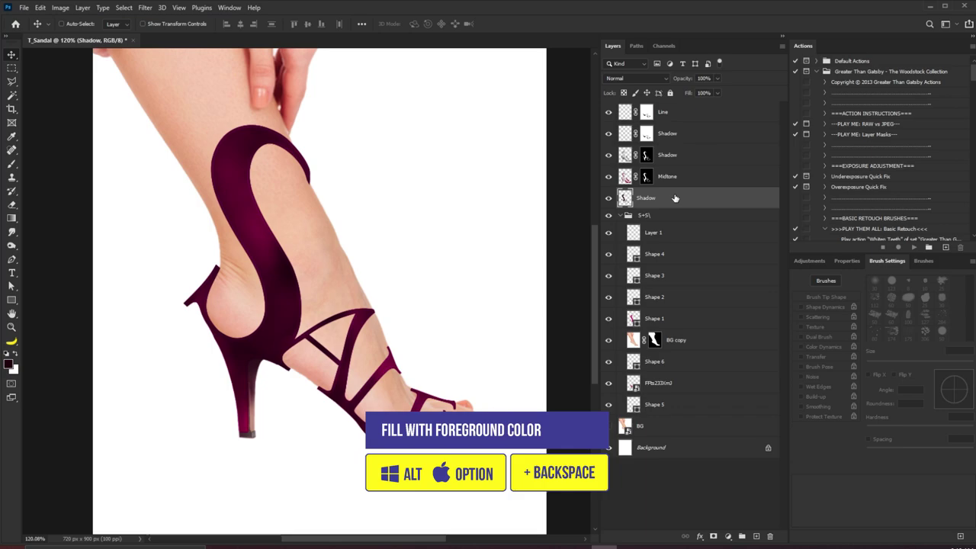
{"action": "left_click_drag", "start_coordinate": [675, 198], "coordinate": [672, 332]}
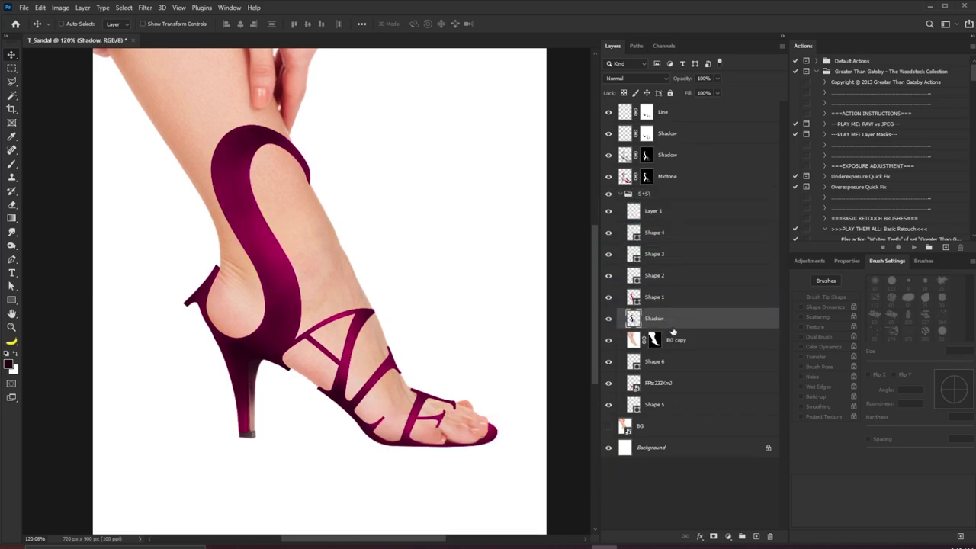
{"action": "left_click", "coordinate": [145, 9]}
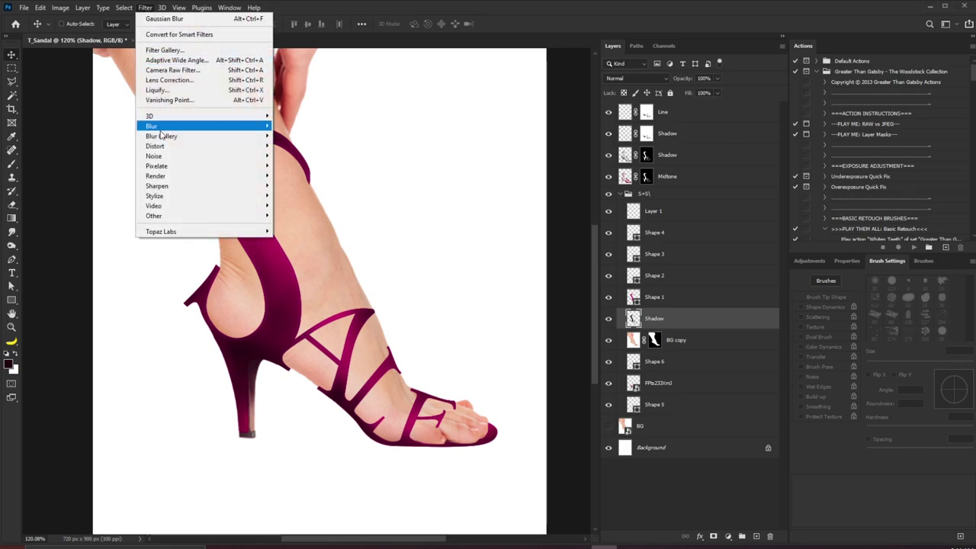
{"action": "mouse_move", "coordinate": [181, 129]}
{"action": "left_click", "coordinate": [317, 162]}
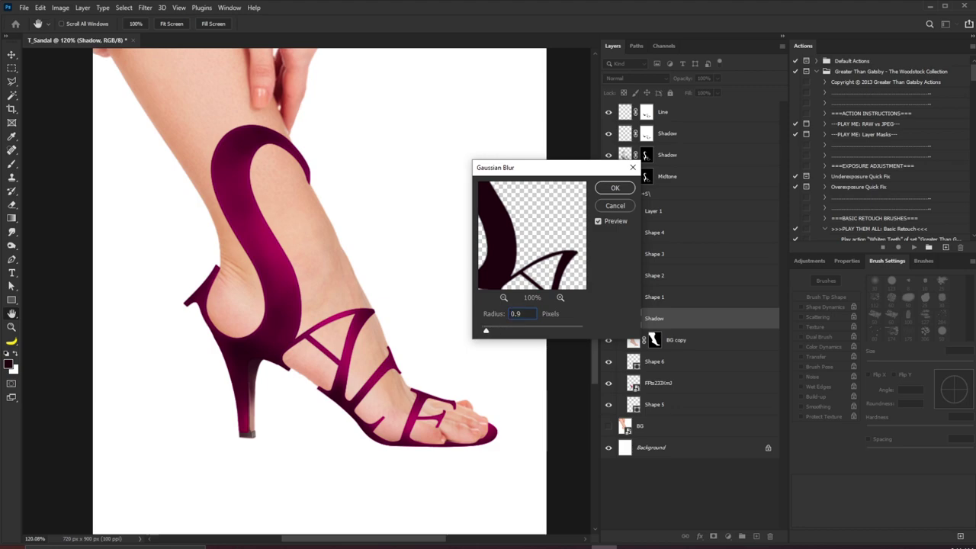
{"action": "left_click", "coordinate": [614, 187]}
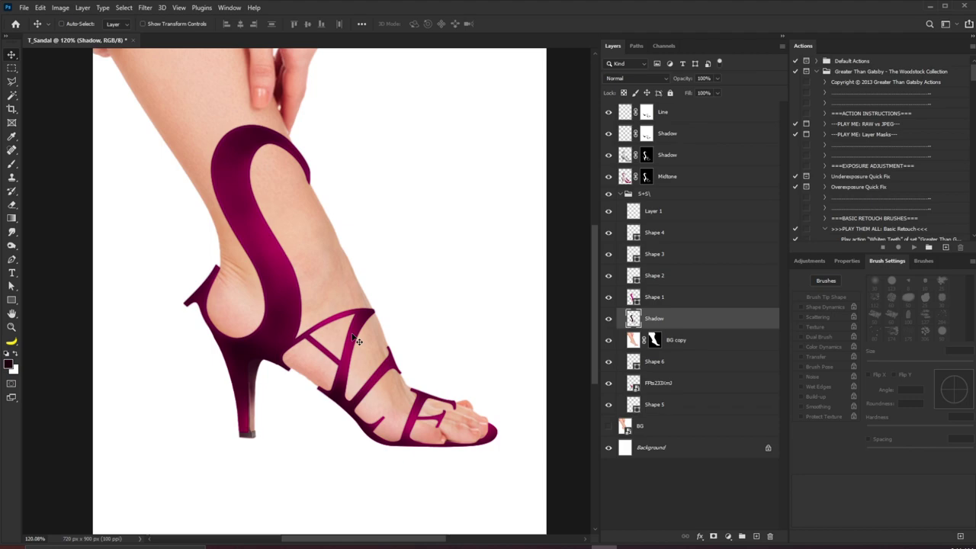
- Nudge the blurred Shadow layer slightly to the right and lower its opacity to 54%
{"action": "key", "text": "Right"}
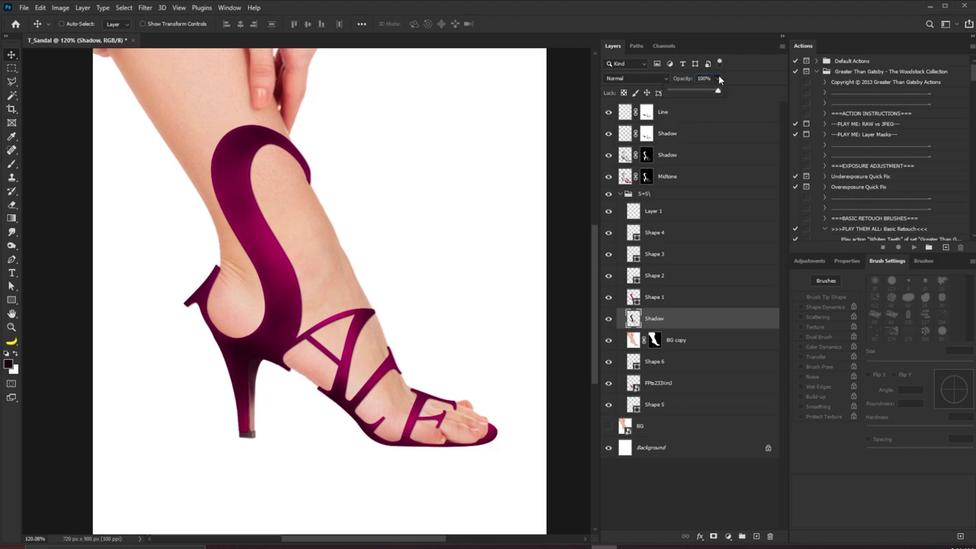
{"action": "left_click_drag", "start_coordinate": [718, 92], "coordinate": [694, 93]}
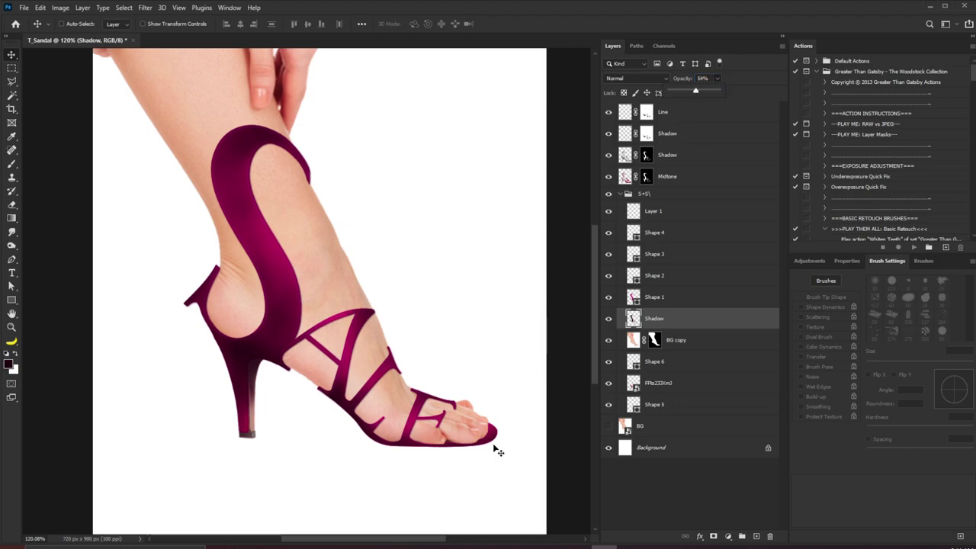
- Add a layer mask to the Shadow layer in the group and paint out stray shadow with a soft 25 px black brush
{"action": "left_click", "coordinate": [714, 537]}
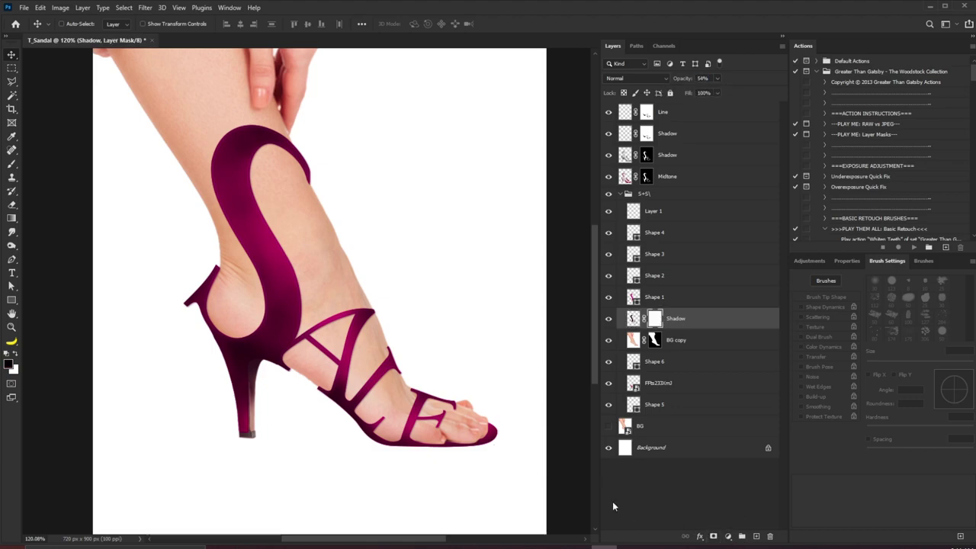
{"action": "key", "text": "b"}
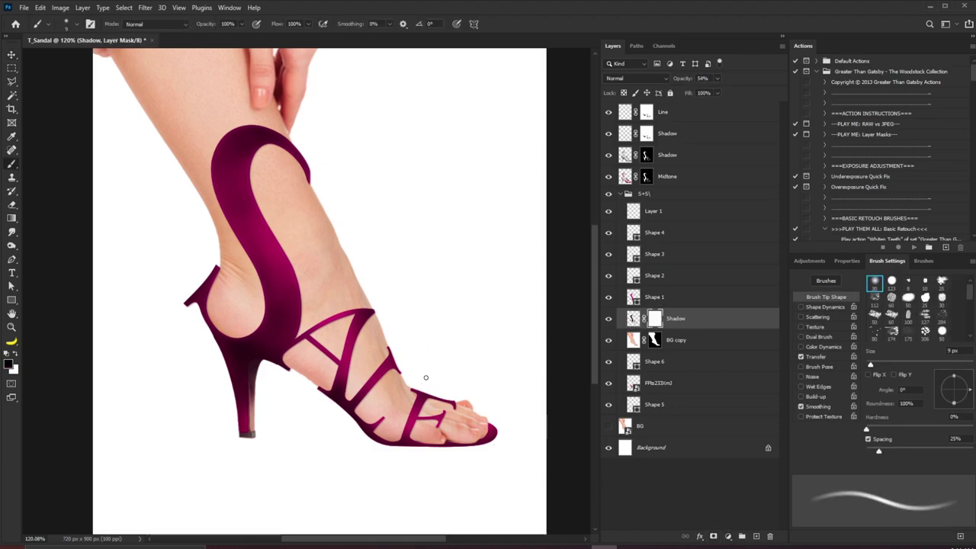
{"action": "key", "text": "bracketright"}
{"action": "key", "text": "bracketright"}
{"action": "key", "text": "bracketright"}
{"action": "key", "text": "bracketright"}
{"action": "key", "text": "bracketright"}
{"action": "key", "text": "bracketright"}
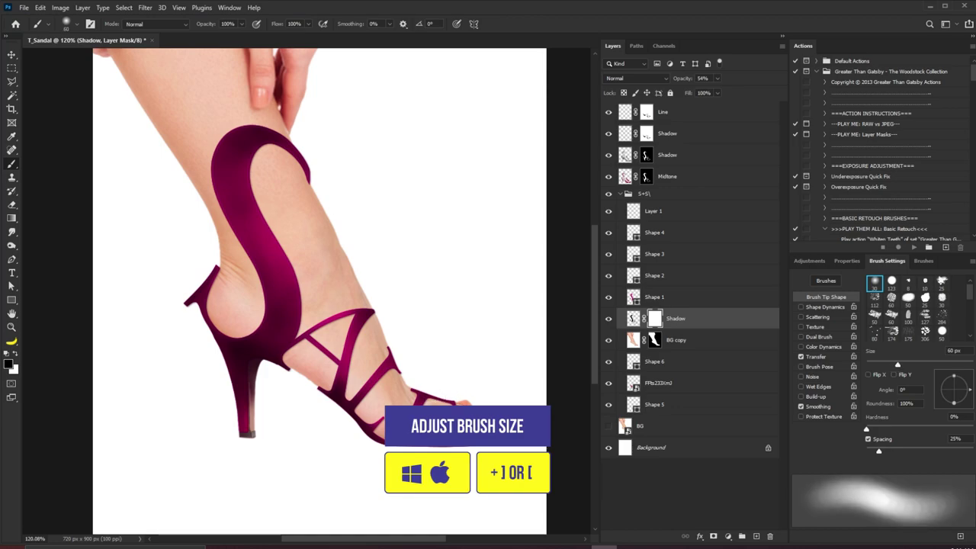
{"action": "key", "text": "bracketleft"}
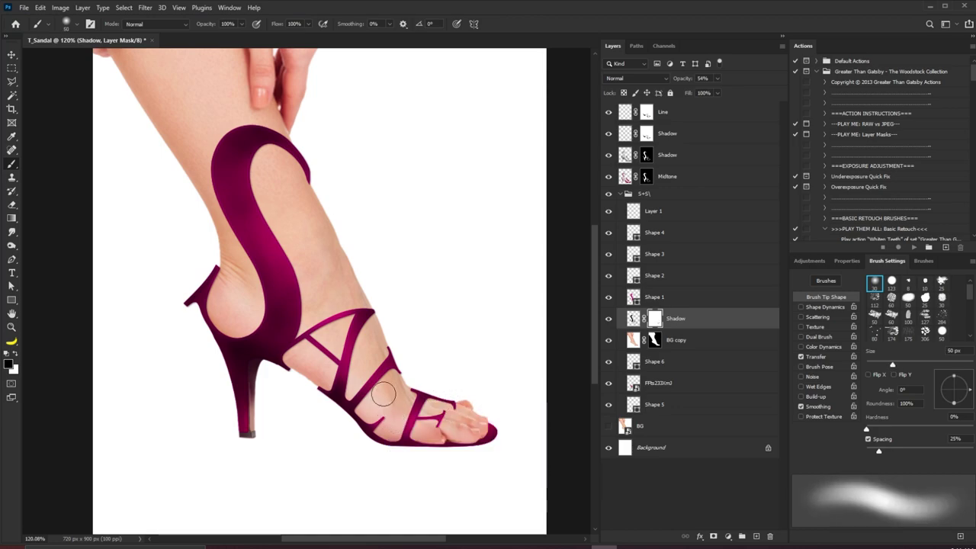
{"action": "key", "text": "bracketleft"}
{"action": "key", "text": "bracketleft"}
{"action": "key", "text": "bracketleft"}
{"action": "key", "text": "bracketleft"}
{"action": "key", "text": "bracketleft"}
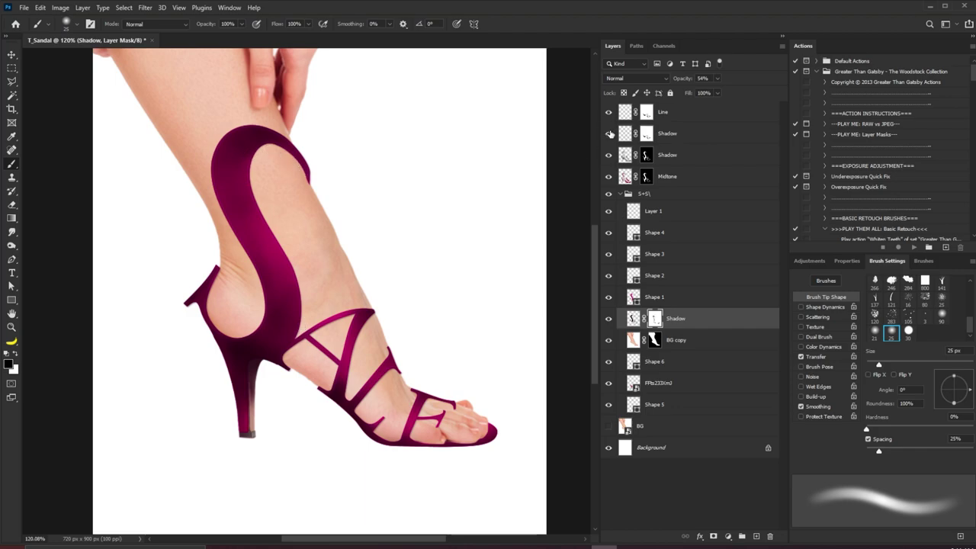
- Touch up the masks of the Line layer and the Shadow layer beneath it at the upper strap's tip with the soft brush
{"action": "left_click", "coordinate": [647, 113]}
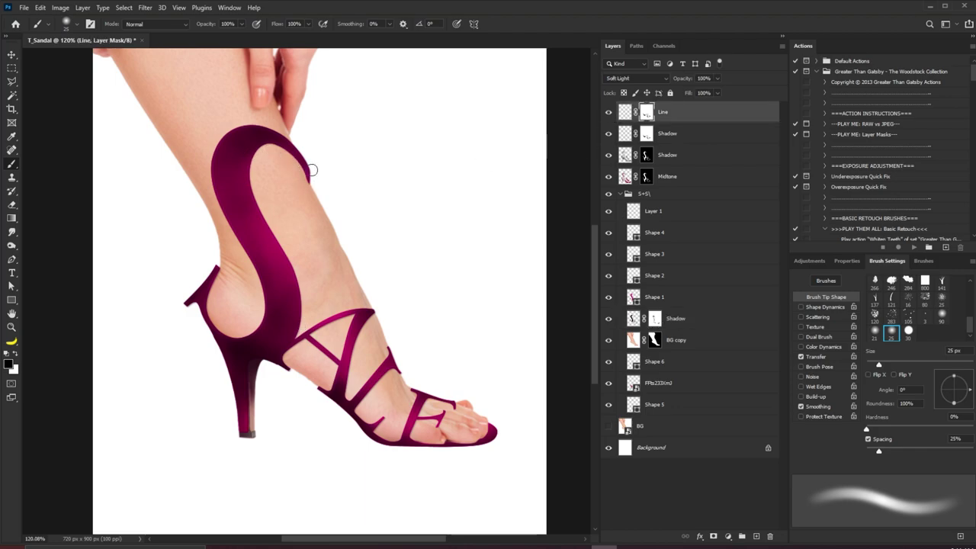
{"action": "left_click", "coordinate": [646, 133]}
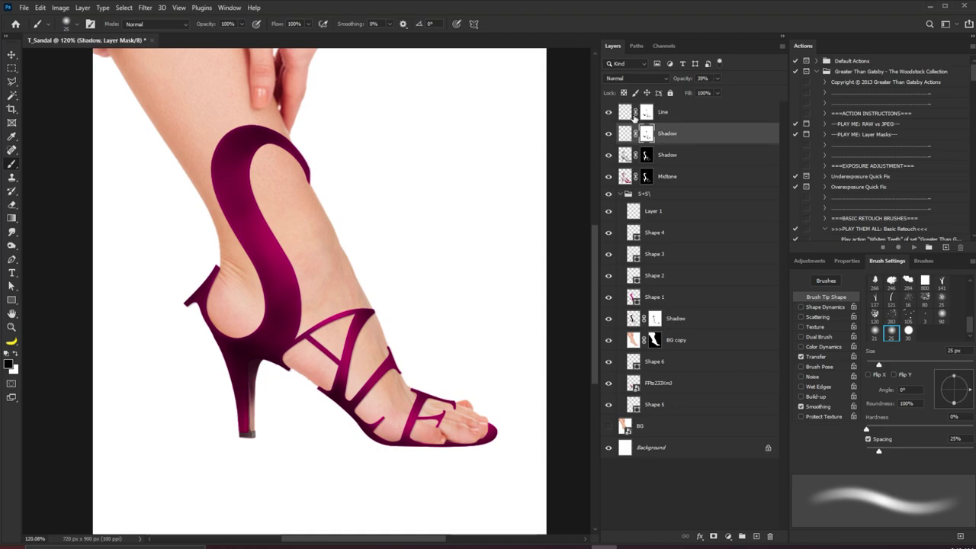
- Create a new layer named Shadow_2 directly above the Shadow layer in the S+S\ group
{"action": "left_click", "coordinate": [662, 323]}
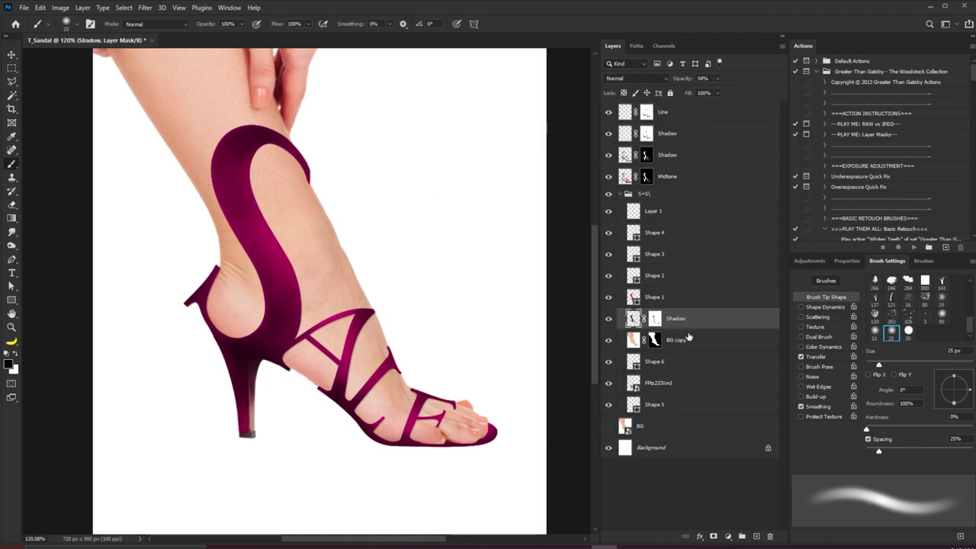
{"action": "left_click", "coordinate": [756, 538], "text": "alt"}
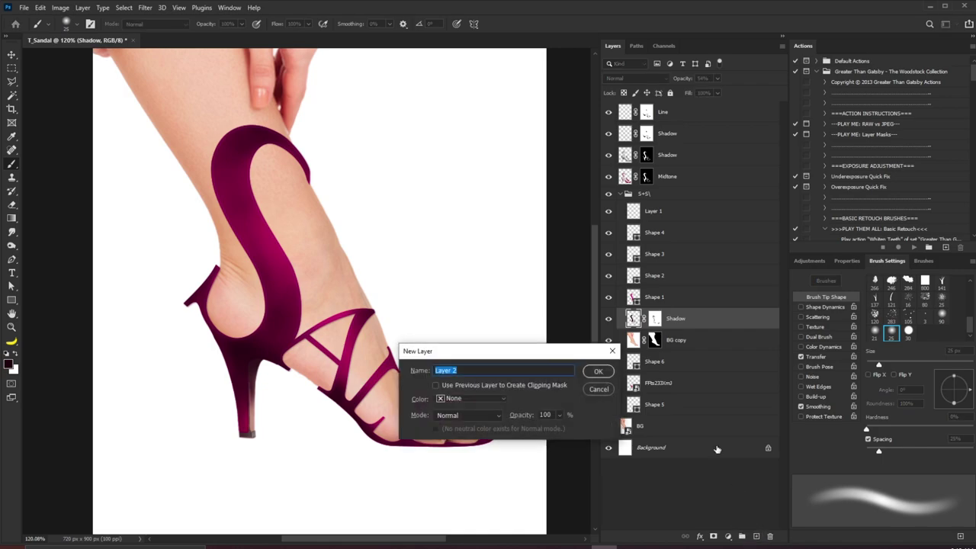
{"action": "type", "text": "Shadow_2"}
{"action": "key", "text": "Return"}
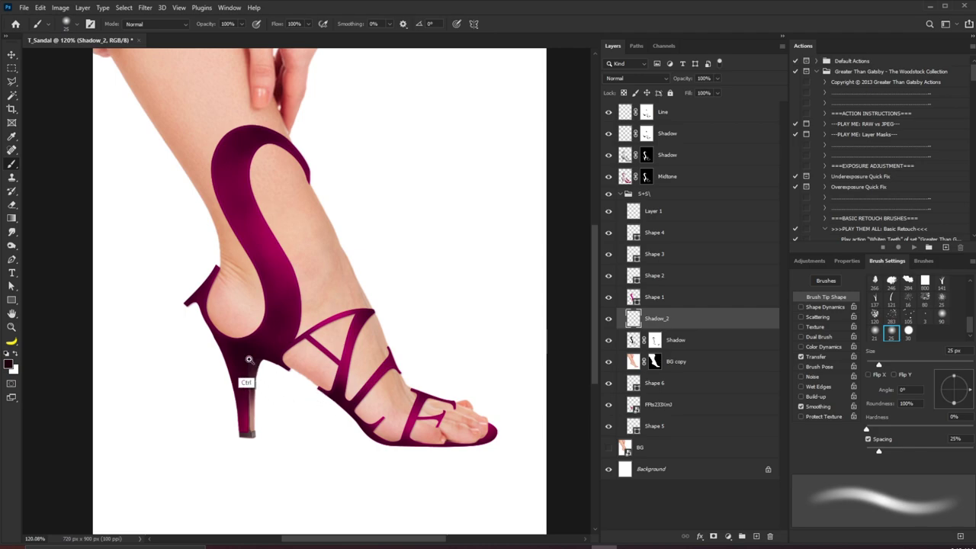
{"action": "mouse_move", "coordinate": [247, 361]}
{"action": "left_mouse_down"}
{"action": "mouse_move", "coordinate": [273, 370]}
{"action": "mouse_move", "coordinate": [289, 359]}
{"action": "left_mouse_up"}
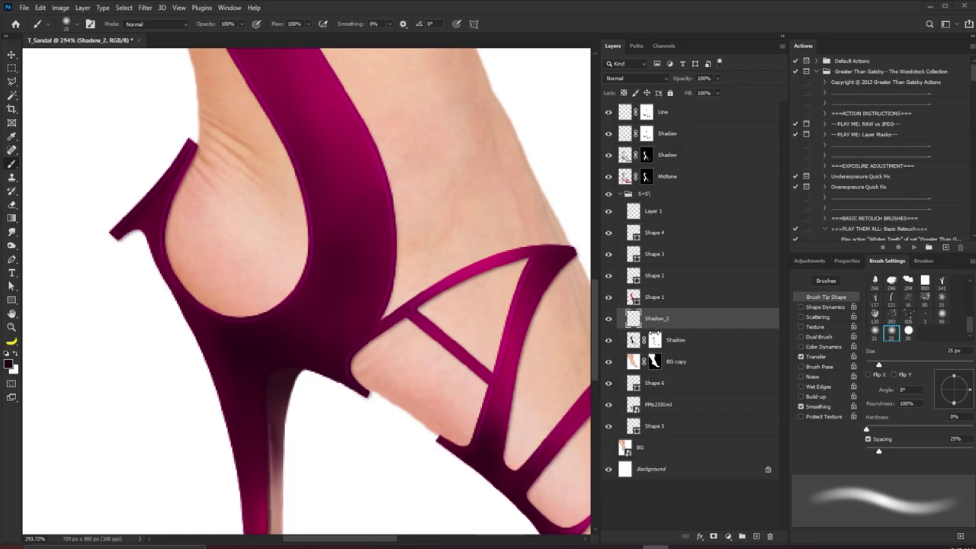
{"action": "left_click", "coordinate": [637, 335]}
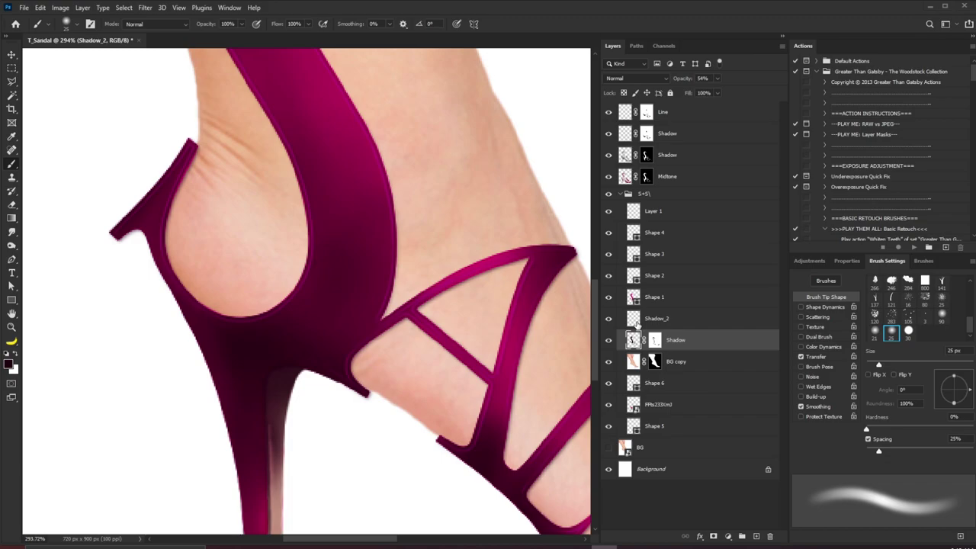
{"action": "left_click", "coordinate": [654, 339]}
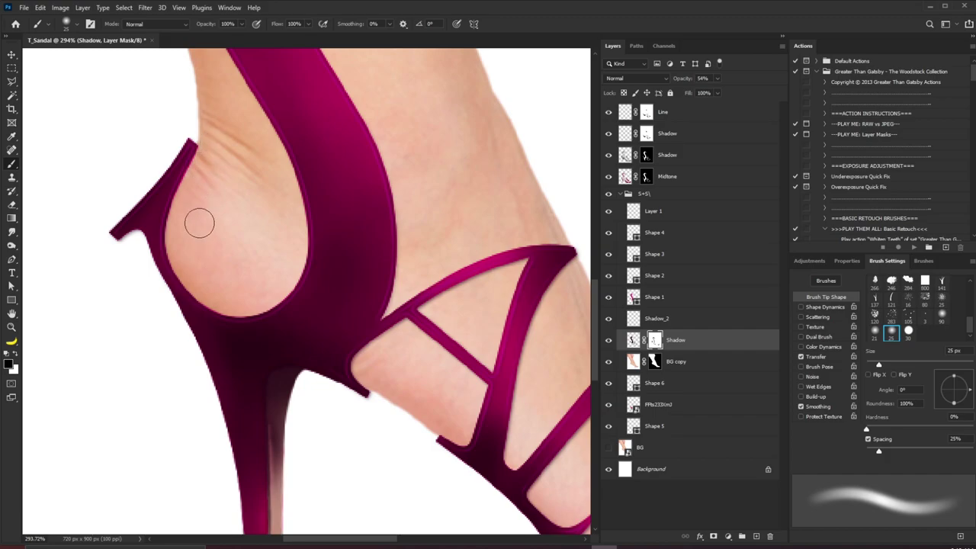
{"action": "left_click", "coordinate": [663, 320]}
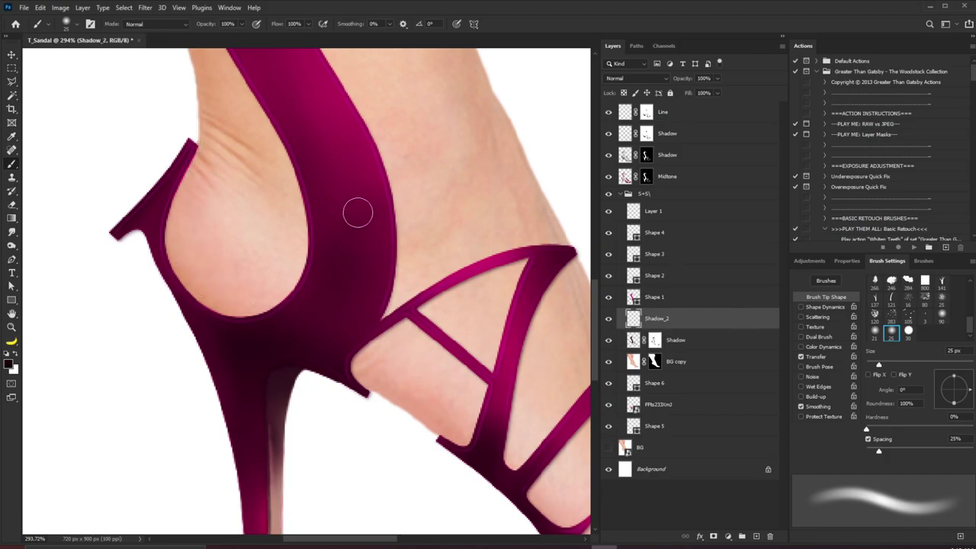
{"action": "left_click", "coordinate": [653, 342]}
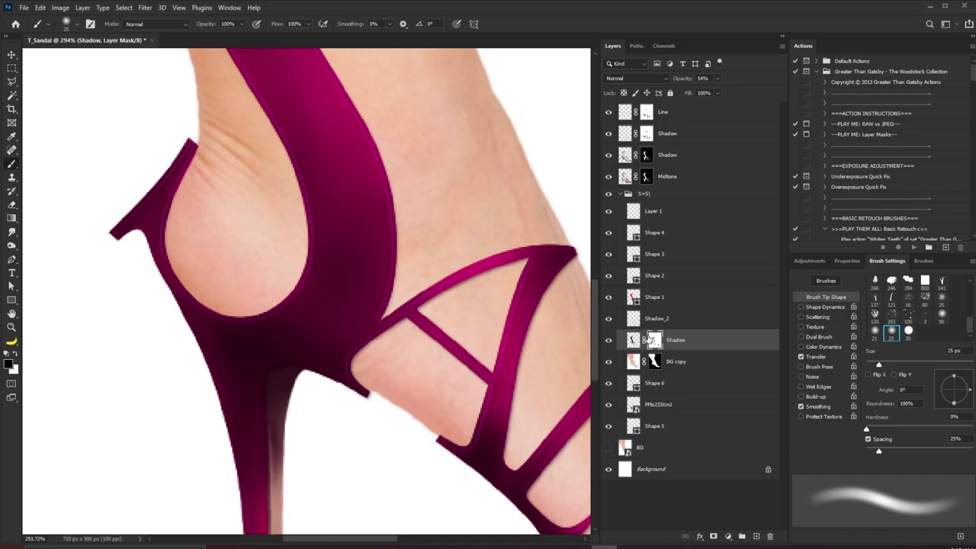
- With the Shadow_2 layer active, set the brush smoothing to 60% and the foreground color to dark reddish brown #311313
{"action": "left_click", "coordinate": [635, 322]}
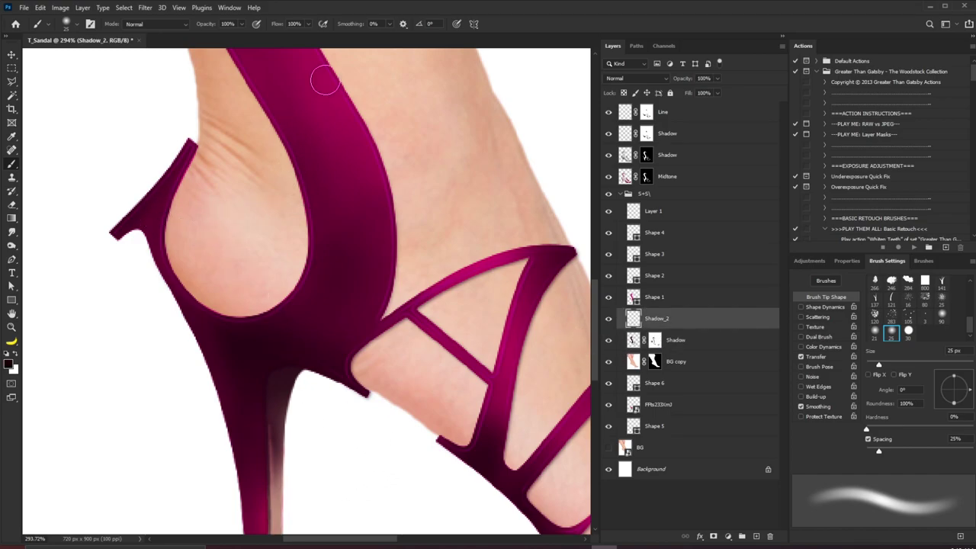
{"action": "left_click", "coordinate": [374, 24]}
{"action": "type", "text": "60"}
{"action": "key", "text": "Return"}
{"action": "left_click", "coordinate": [8, 365]}
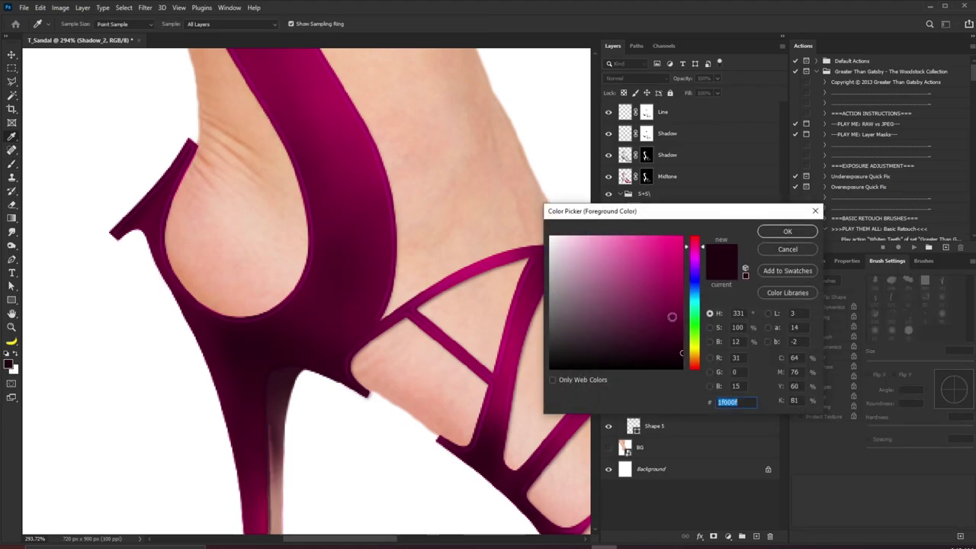
{"action": "left_click", "coordinate": [696, 370]}
{"action": "mouse_move", "coordinate": [669, 342]}
{"action": "left_mouse_down"}
{"action": "mouse_move", "coordinate": [630, 322]}
{"action": "mouse_move", "coordinate": [632, 344]}
{"action": "left_mouse_up"}
{"action": "key", "text": "Return"}
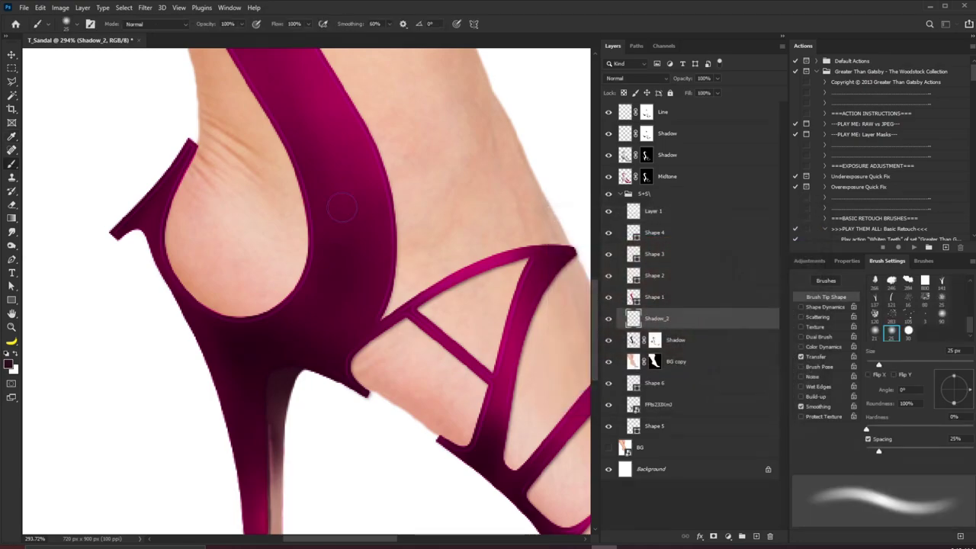
- Paint a shadow on Shadow_2 along the strap's inner edge around the heel, using a soft 25 px brush and a hard 9 px brush
{"action": "mouse_move", "coordinate": [281, 110]}
{"action": "left_mouse_down"}
{"action": "mouse_move", "coordinate": [306, 214]}
{"action": "mouse_move", "coordinate": [300, 271]}
{"action": "mouse_move", "coordinate": [253, 311]}
{"action": "left_mouse_up"}
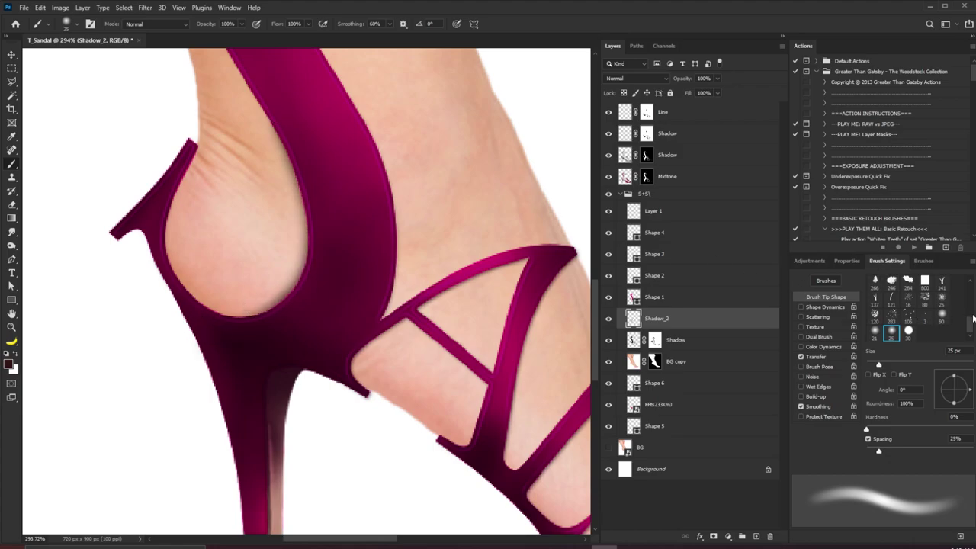
{"action": "left_click", "coordinate": [908, 333]}
{"action": "key", "text": "["}
{"action": "key", "text": "["}
{"action": "key", "text": "["}
{"action": "key", "text": "["}
{"action": "key", "text": "["}
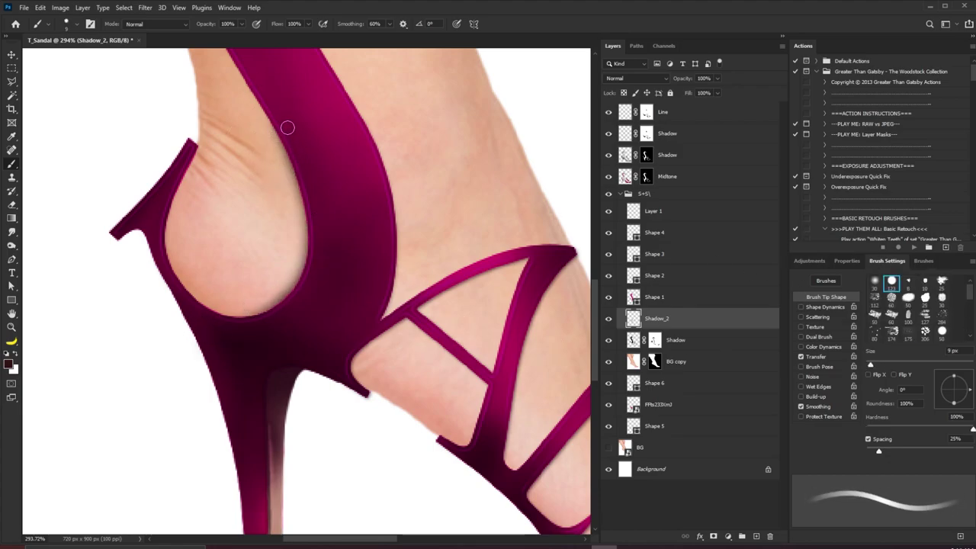
{"action": "left_click_drag", "start_coordinate": [302, 189], "coordinate": [305, 223]}
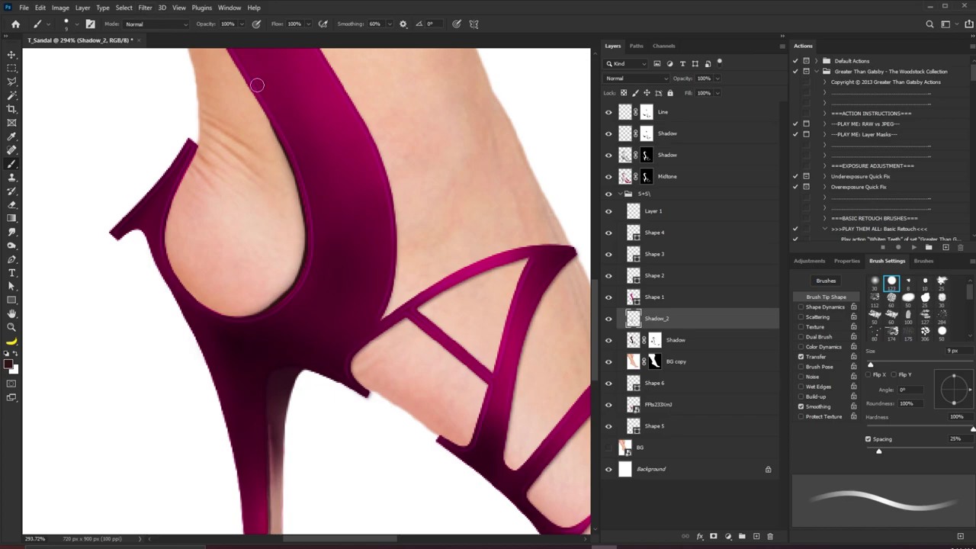
- Soften the painted heel shadow on Shadow_2 with a Gaussian Blur of 0.9 pixels
{"action": "left_click", "coordinate": [145, 8]}
{"action": "mouse_move", "coordinate": [212, 130]}
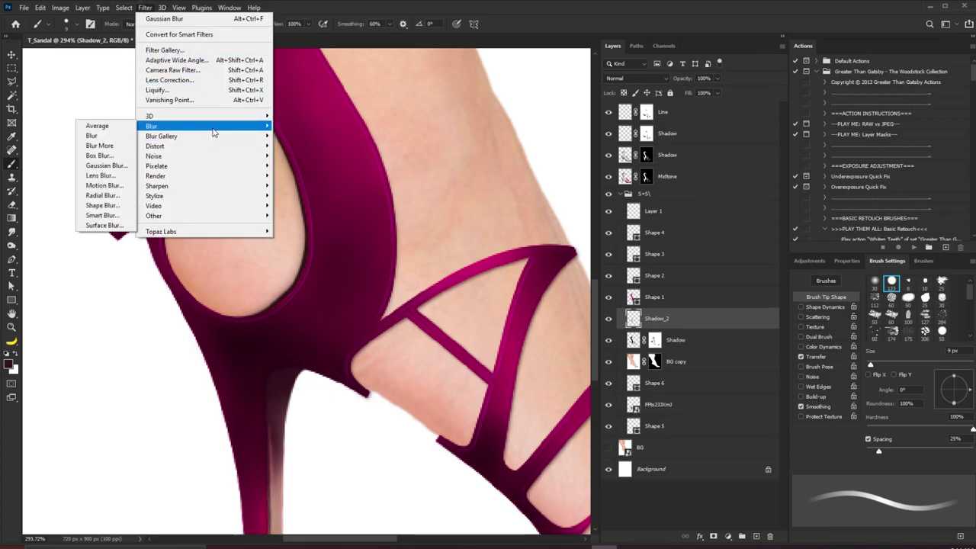
{"action": "left_click", "coordinate": [107, 166]}
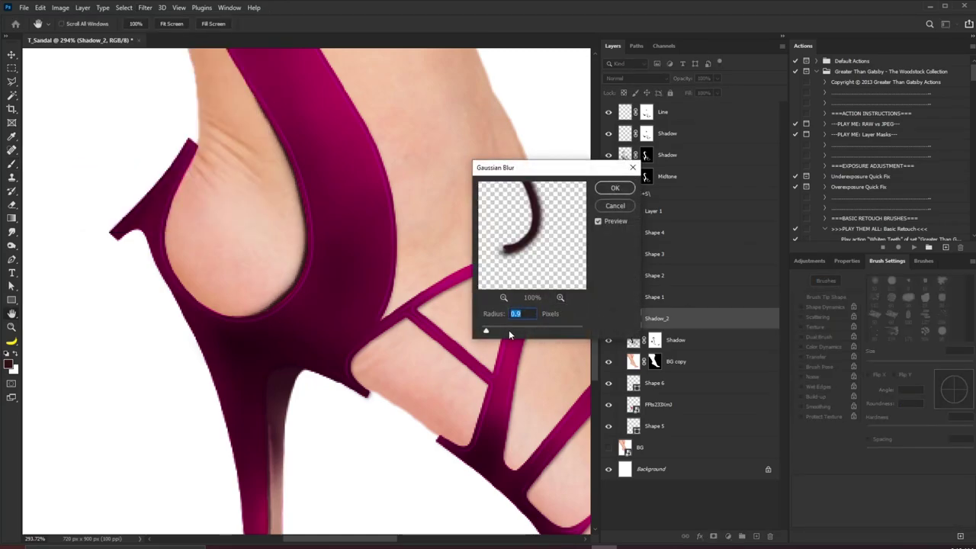
{"action": "left_click", "coordinate": [610, 188]}
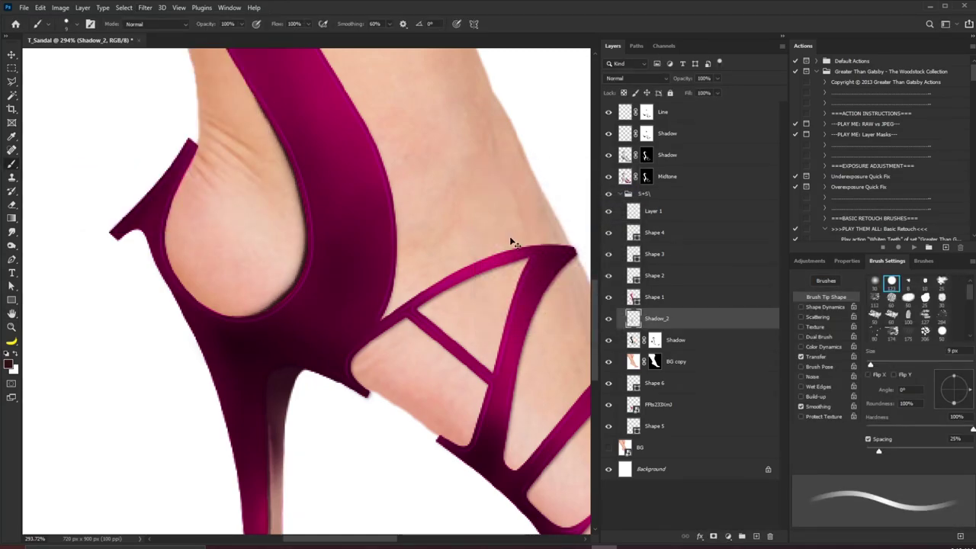
- Pick light tan #e0b486 as the foreground color and fill the Background layer with it
{"action": "key", "text": "ctrl+1"}
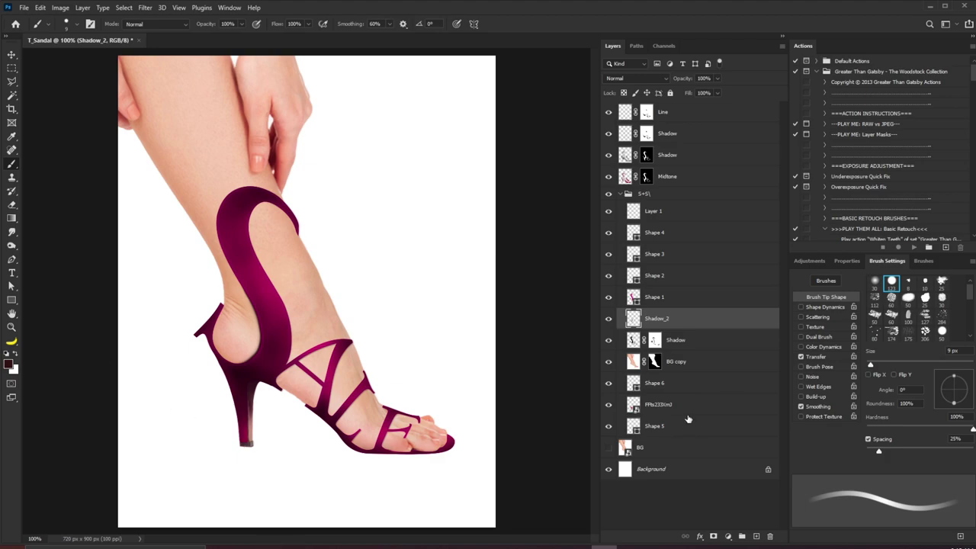
{"action": "left_click", "coordinate": [660, 468]}
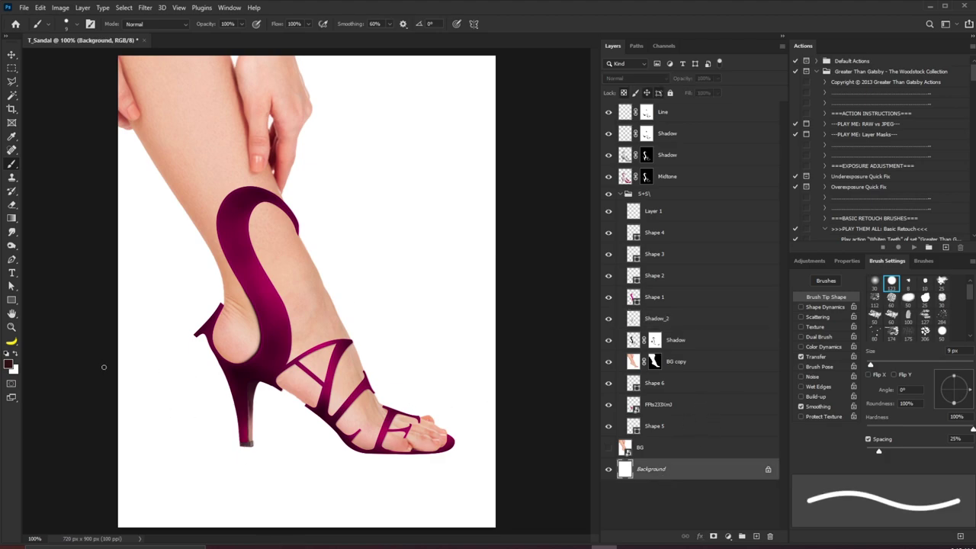
{"action": "left_click", "coordinate": [9, 365]}
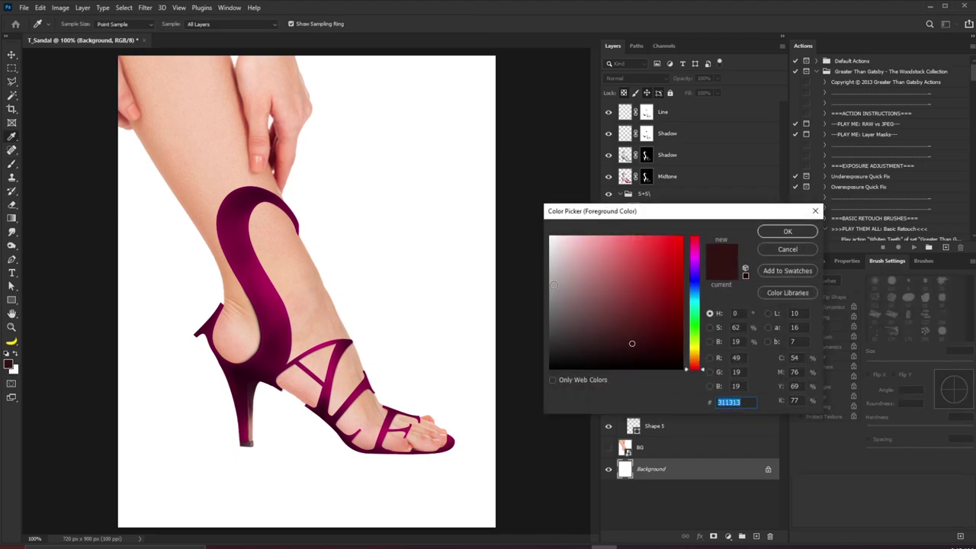
{"action": "left_click", "coordinate": [695, 359]}
{"action": "mouse_move", "coordinate": [592, 269]}
{"action": "left_mouse_down"}
{"action": "mouse_move", "coordinate": [593, 246]}
{"action": "mouse_move", "coordinate": [603, 251]}
{"action": "left_mouse_up"}
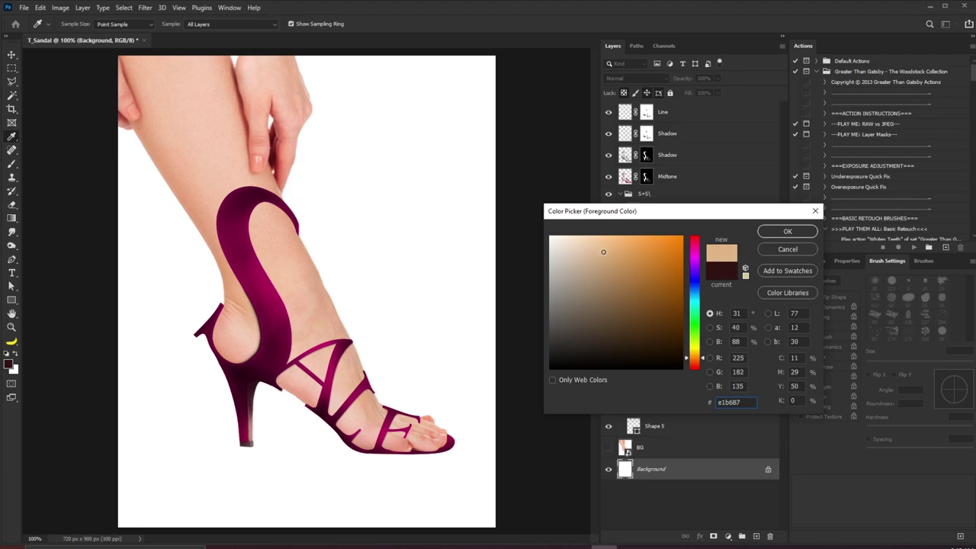
{"action": "left_click", "coordinate": [778, 233]}
{"action": "key", "text": "alt+BackSpace"}
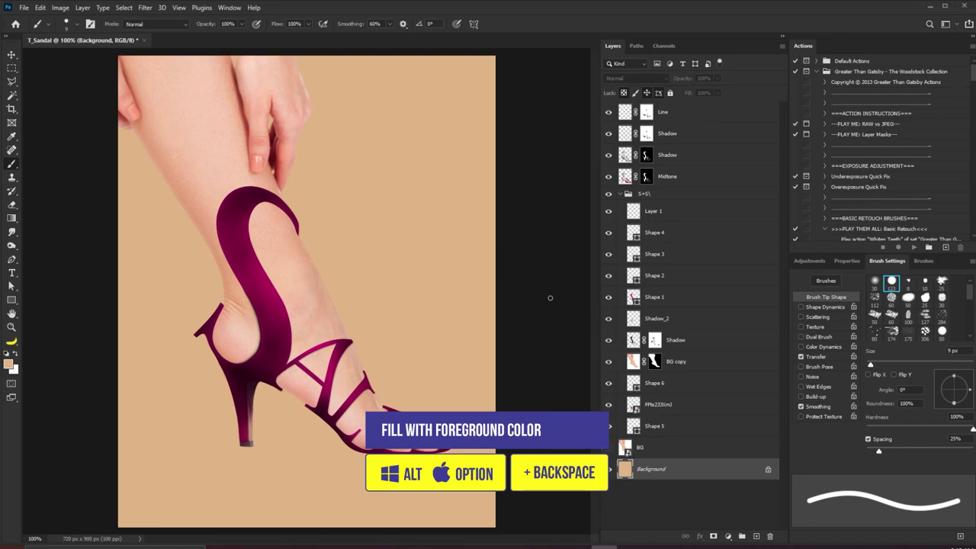
- Swap the color swatches, set the foreground color to pale cream #ffe6cc and fill the Background layer with it
{"action": "left_click", "coordinate": [16, 354]}
{"action": "left_click", "coordinate": [8, 363]}
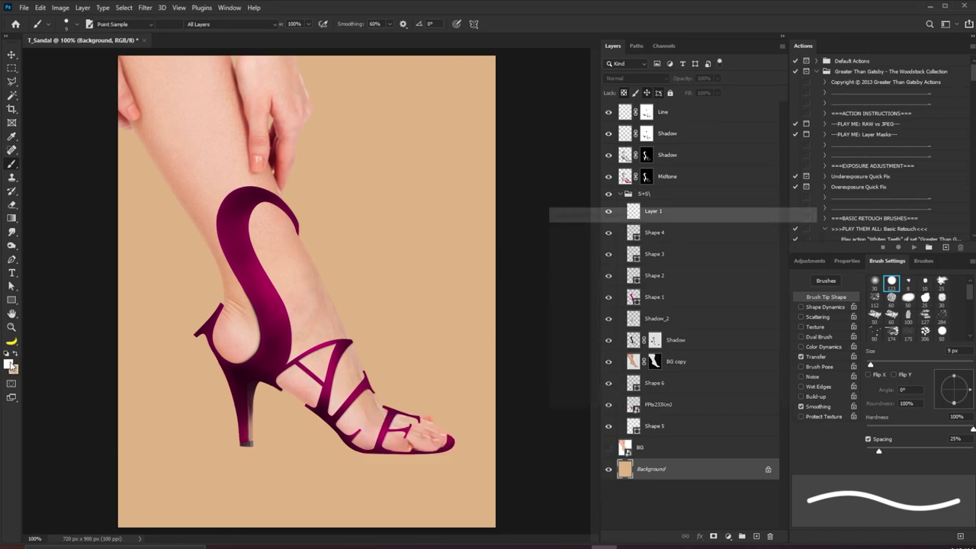
{"action": "left_click", "coordinate": [463, 345]}
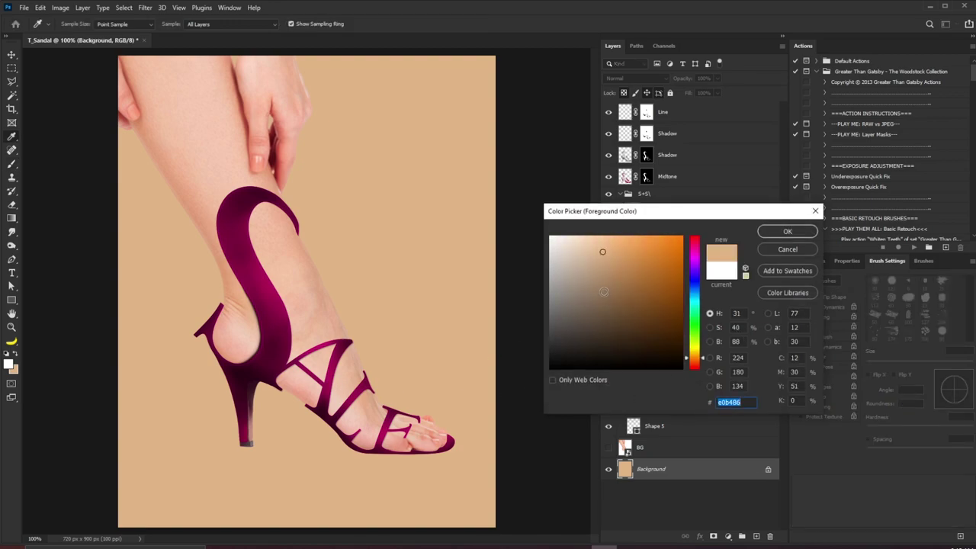
{"action": "mouse_move", "coordinate": [601, 252]}
{"action": "left_mouse_down"}
{"action": "mouse_move", "coordinate": [598, 240]}
{"action": "mouse_move", "coordinate": [575, 235]}
{"action": "left_mouse_up"}
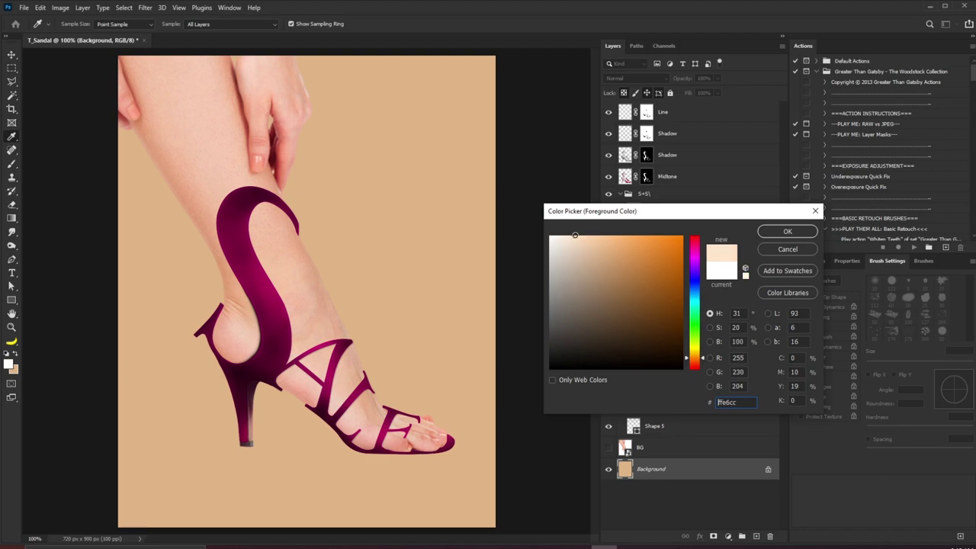
{"action": "left_click", "coordinate": [785, 231]}
{"action": "key", "text": "b"}
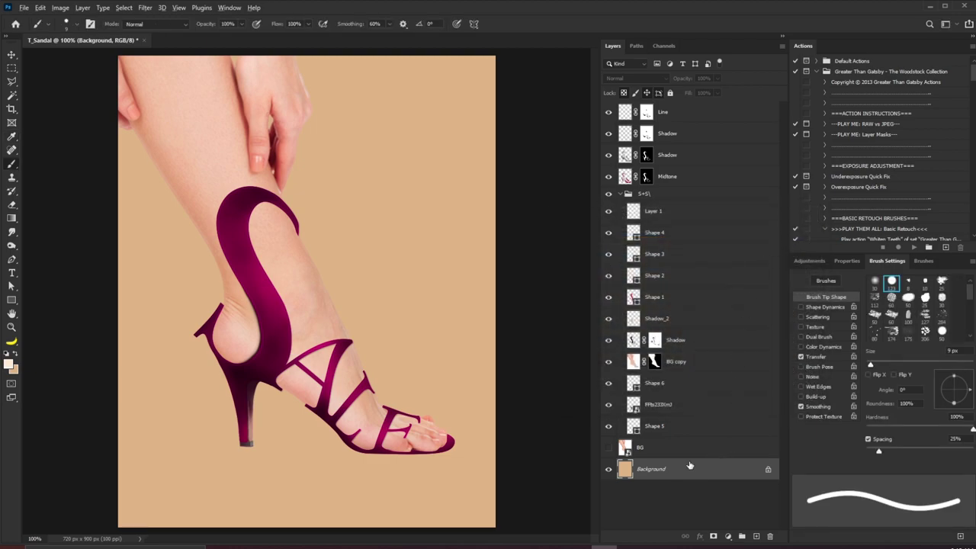
{"action": "key", "text": "alt+BackSpace"}
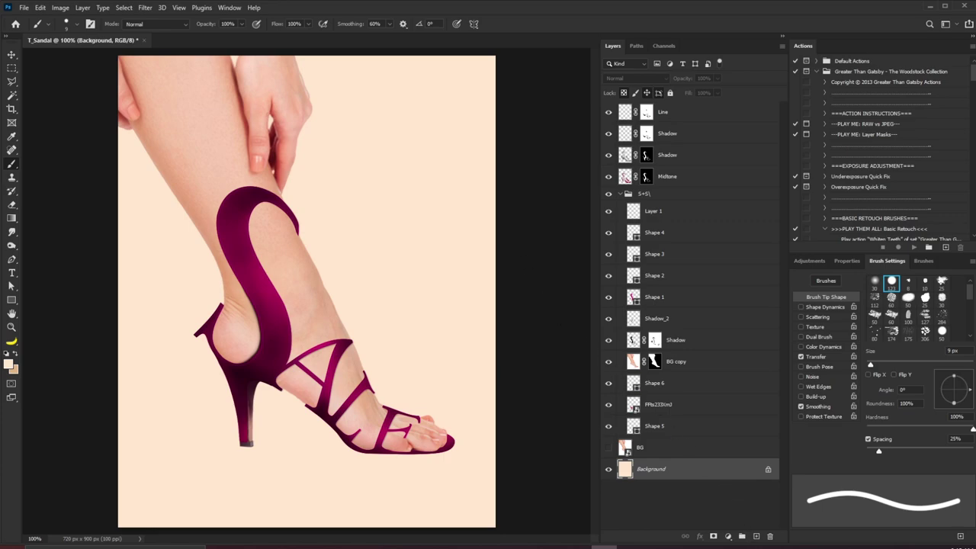
- Create a new layer directly above Background, make tan the foreground color and set up a soft round 200 px brush with 0% hardness
{"action": "left_click", "coordinate": [756, 537]}
{"action": "left_click", "coordinate": [15, 354]}
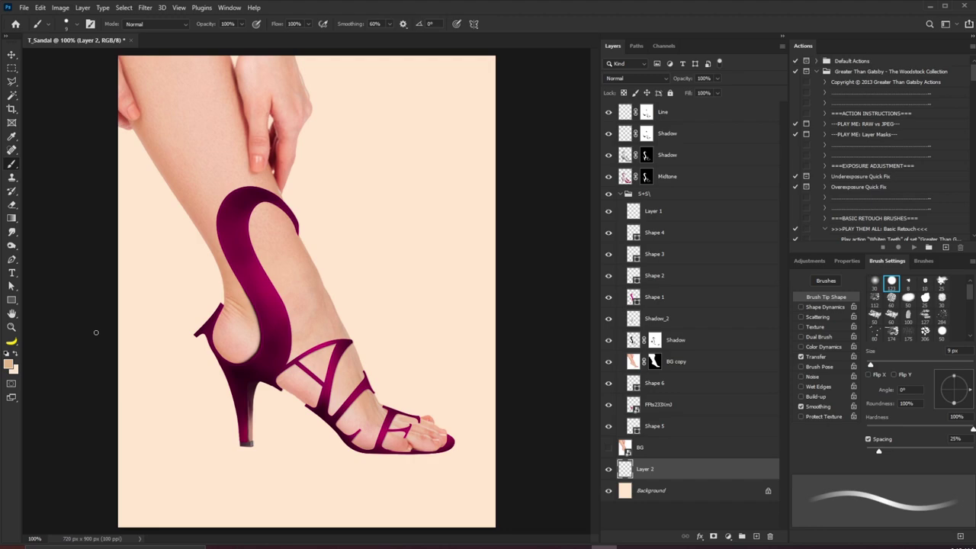
{"action": "key", "text": "bracketright"}
{"action": "key", "text": "bracketright"}
{"action": "key", "text": "bracketright"}
{"action": "key", "text": "bracketright"}
{"action": "key", "text": "bracketright"}
{"action": "key", "text": "bracketright"}
{"action": "key", "text": "bracketright"}
{"action": "key", "text": "bracketright"}
{"action": "key", "text": "bracketright"}
{"action": "key", "text": "bracketright"}
{"action": "key", "text": "bracketright"}
{"action": "key", "text": "bracketright"}
{"action": "key", "text": "bracketright"}
{"action": "key", "text": "bracketright"}
{"action": "key", "text": "bracketright"}
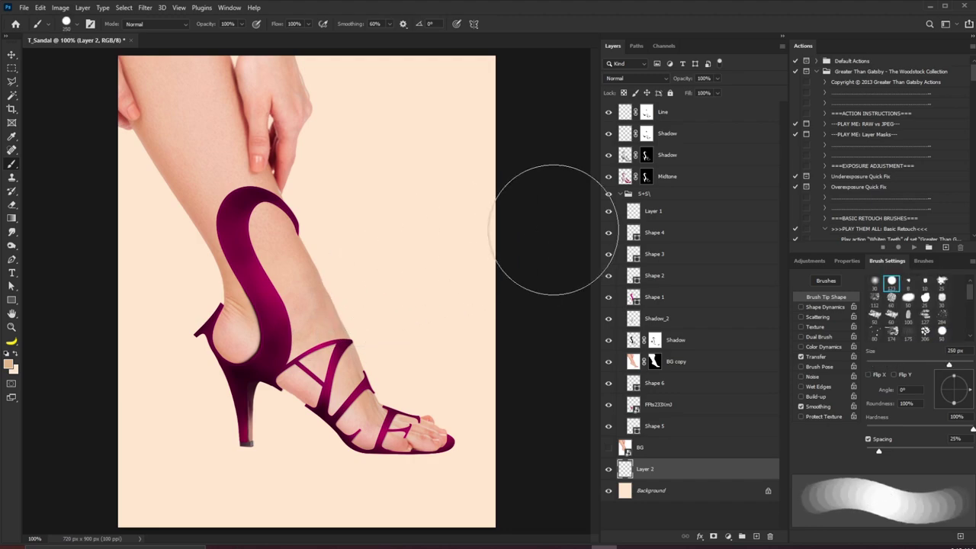
{"action": "left_click", "coordinate": [874, 282]}
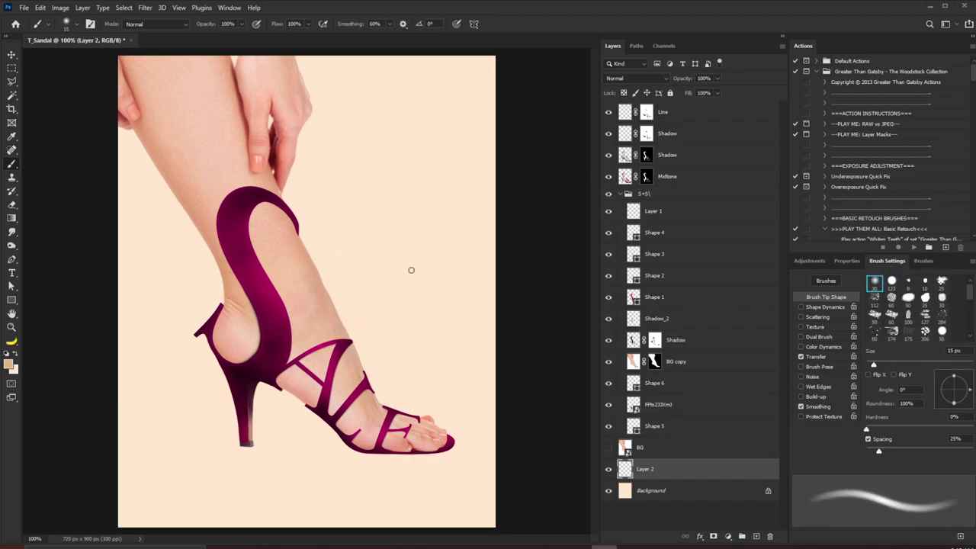
{"action": "key", "text": "bracketright"}
{"action": "key", "text": "bracketright"}
{"action": "key", "text": "bracketright"}
{"action": "key", "text": "bracketright"}
{"action": "key", "text": "bracketright"}
{"action": "key", "text": "bracketright"}
{"action": "key", "text": "bracketright"}
{"action": "key", "text": "bracketright"}
{"action": "key", "text": "bracketright"}
{"action": "key", "text": "bracketright"}
{"action": "key", "text": "bracketright"}
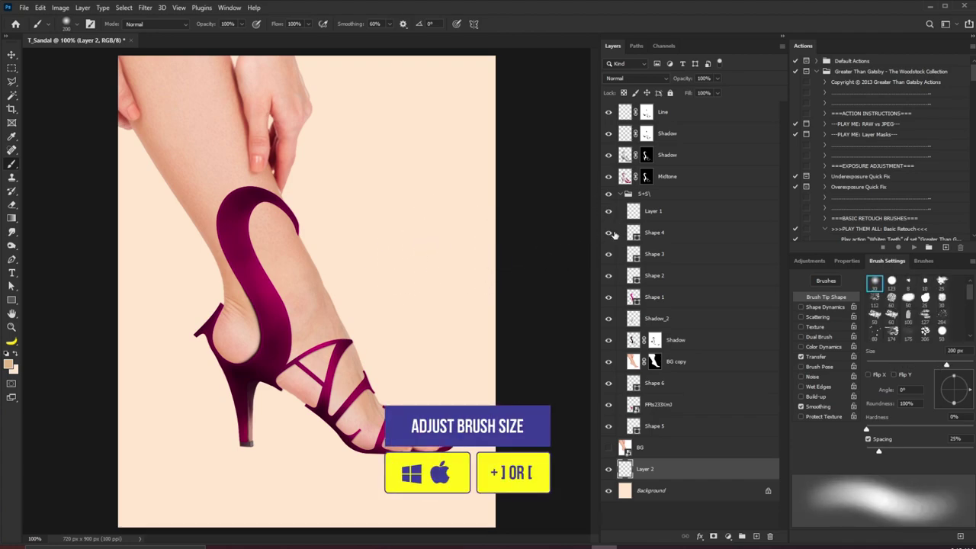
- Paint soft, cloudy tan patches on the new layer across the backdrop on both sides of the leg
{"action": "mouse_move", "coordinate": [464, 256]}
{"action": "left_mouse_down"}
{"action": "mouse_move", "coordinate": [388, 259]}
{"action": "mouse_move", "coordinate": [423, 309]}
{"action": "left_mouse_up"}
{"action": "mouse_move", "coordinate": [252, 307]}
{"action": "left_mouse_down"}
{"action": "mouse_move", "coordinate": [214, 321]}
{"action": "mouse_move", "coordinate": [145, 221]}
{"action": "left_mouse_up"}
{"action": "left_click_drag", "start_coordinate": [411, 98], "coordinate": [458, 175]}
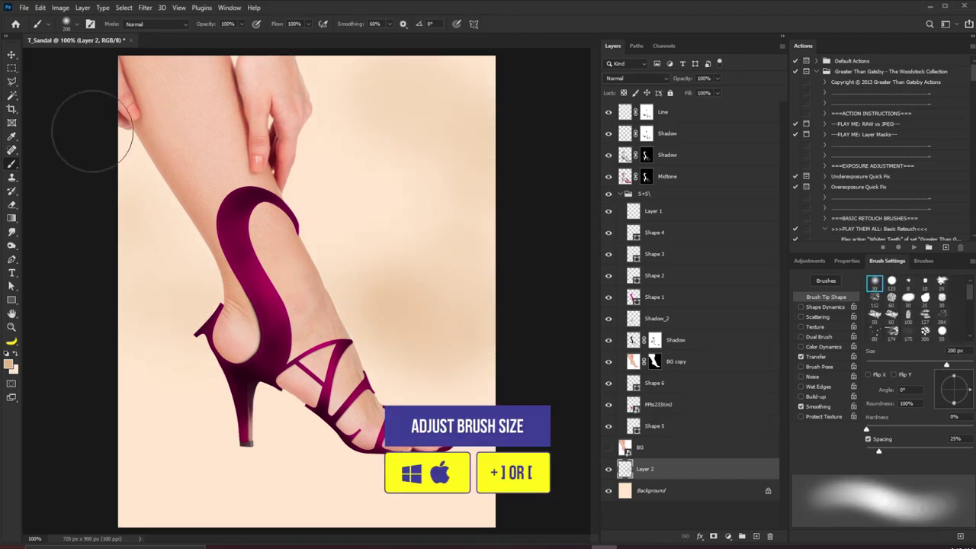
{"action": "left_click_drag", "start_coordinate": [92, 131], "coordinate": [126, 171]}
{"action": "left_click_drag", "start_coordinate": [460, 113], "coordinate": [370, 212]}
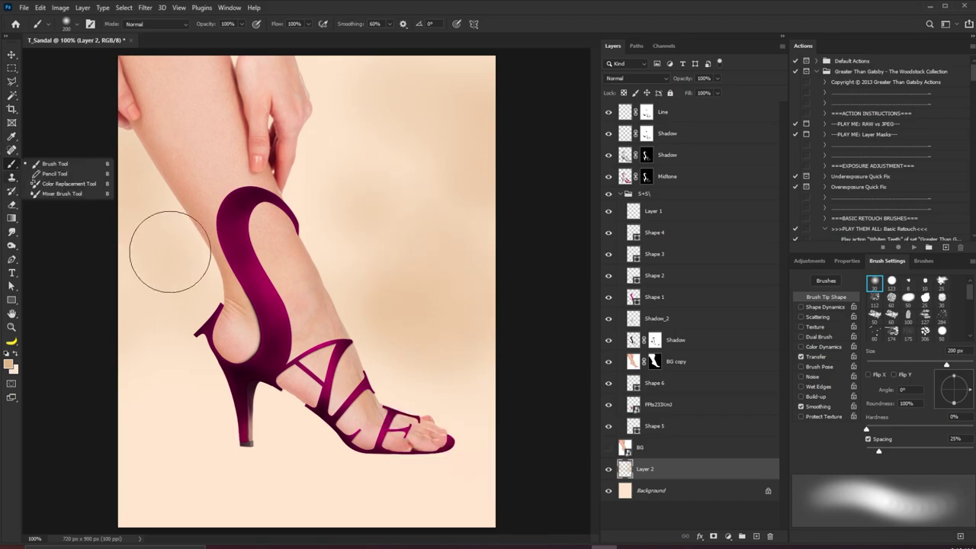
- Create a new layer named Shadow_Shoe directly above the BG layer
{"action": "left_click", "coordinate": [663, 454]}
{"action": "left_click", "coordinate": [756, 536], "text": "alt"}
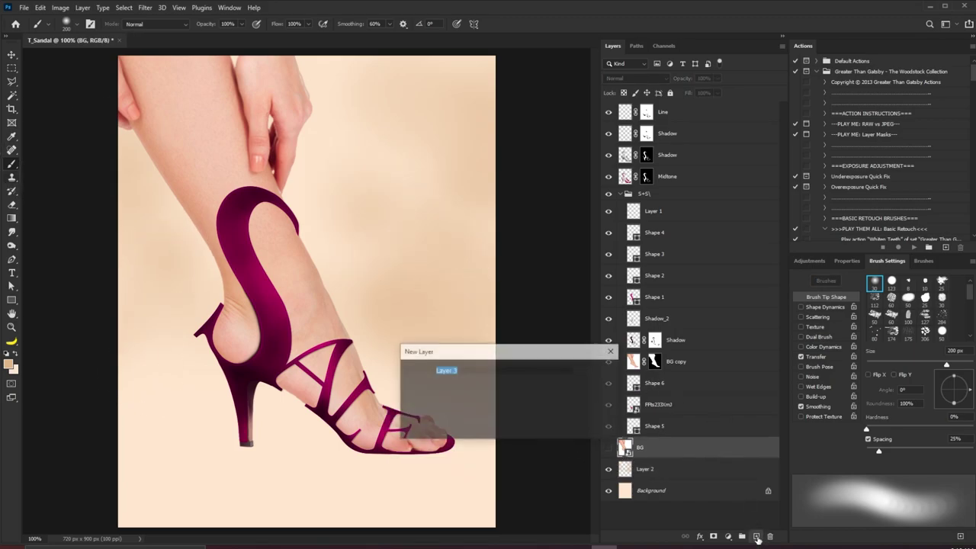
{"action": "type", "text": "Shadow_Shoe"}
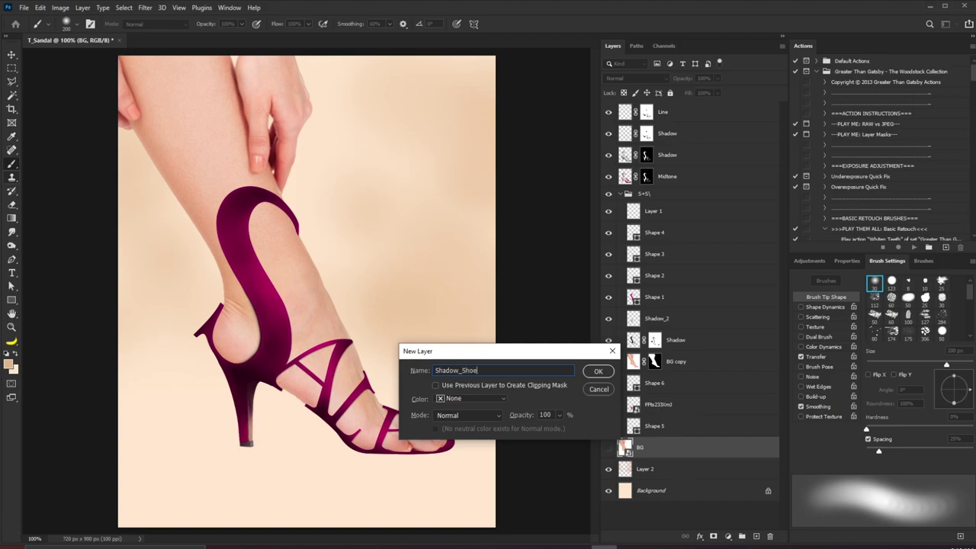
{"action": "key", "text": "Return"}
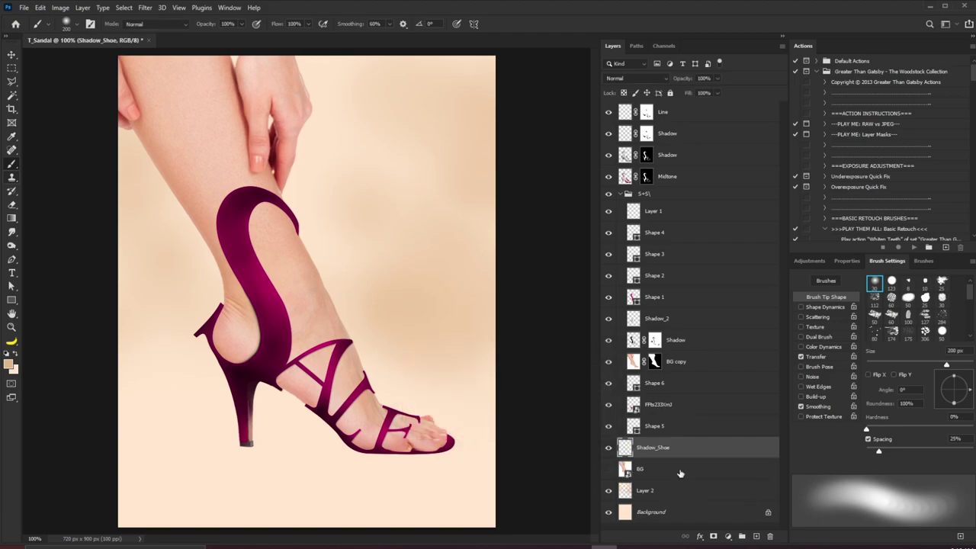
- Set the foreground color to a very dark brown for the shoe's ground shadow
{"action": "left_click", "coordinate": [8, 365]}
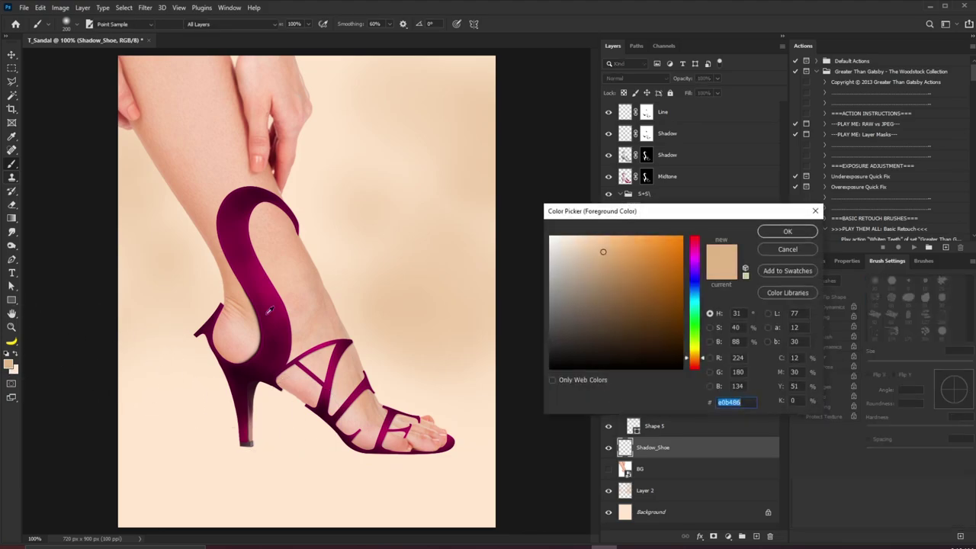
{"action": "left_click_drag", "start_coordinate": [655, 335], "coordinate": [695, 371]}
{"action": "left_click", "coordinate": [659, 353]}
{"action": "left_click", "coordinate": [638, 342]}
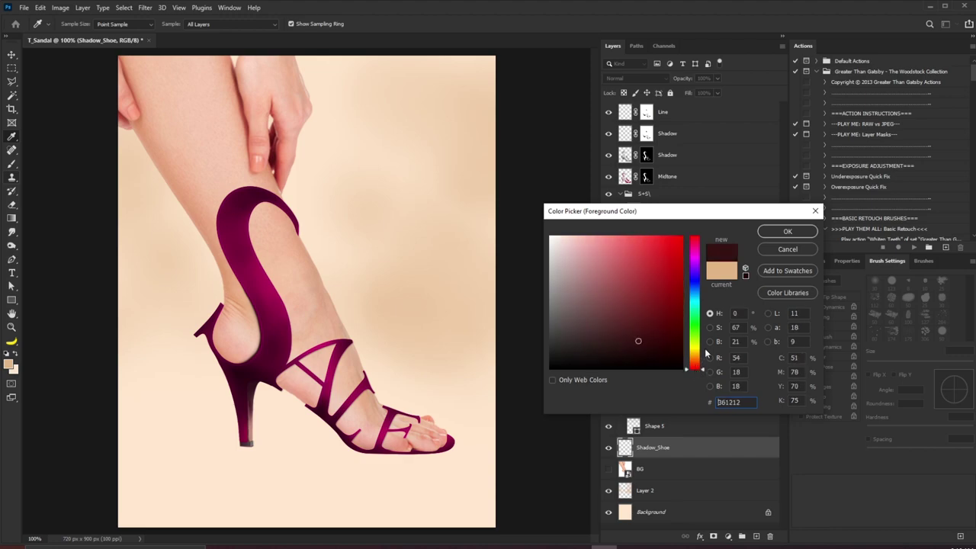
{"action": "left_click", "coordinate": [699, 360]}
{"action": "left_click_drag", "start_coordinate": [637, 343], "coordinate": [646, 342]}
{"action": "left_click", "coordinate": [788, 232]}
{"action": "key", "text": "b"}
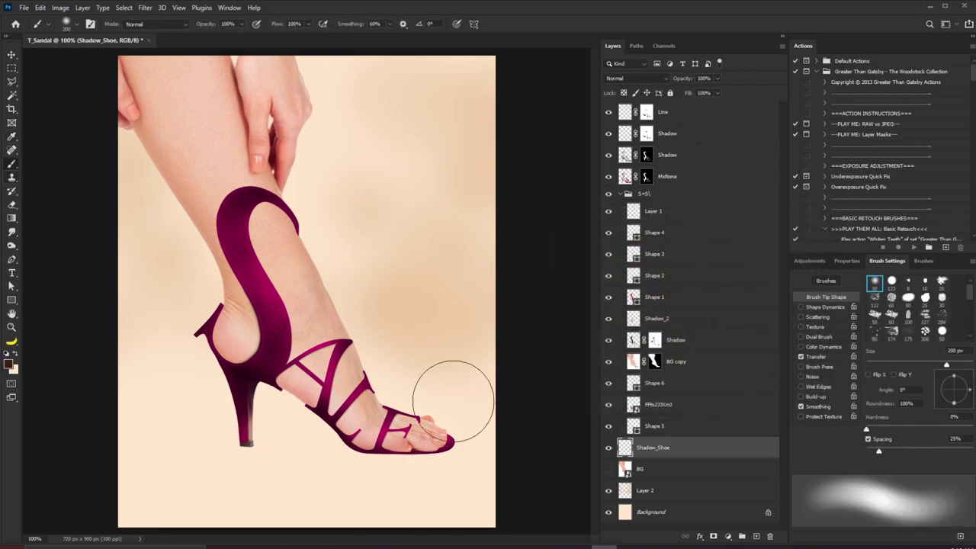
- Select a thin wedge from the shoe's front sole to the canvas's left edge with the Polygonal Lasso, fill it with dark brown and deselect
{"action": "key", "text": "l"}
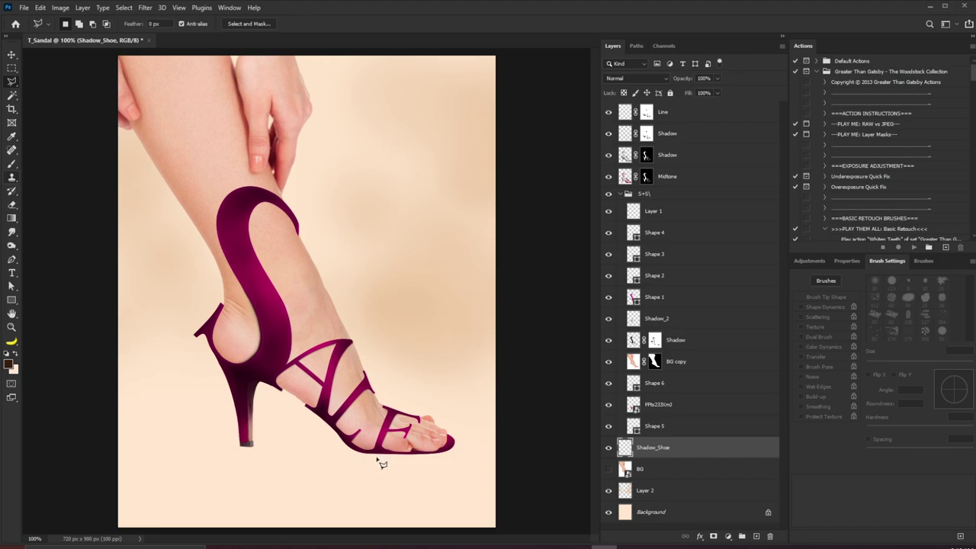
{"action": "left_click", "coordinate": [115, 443]}
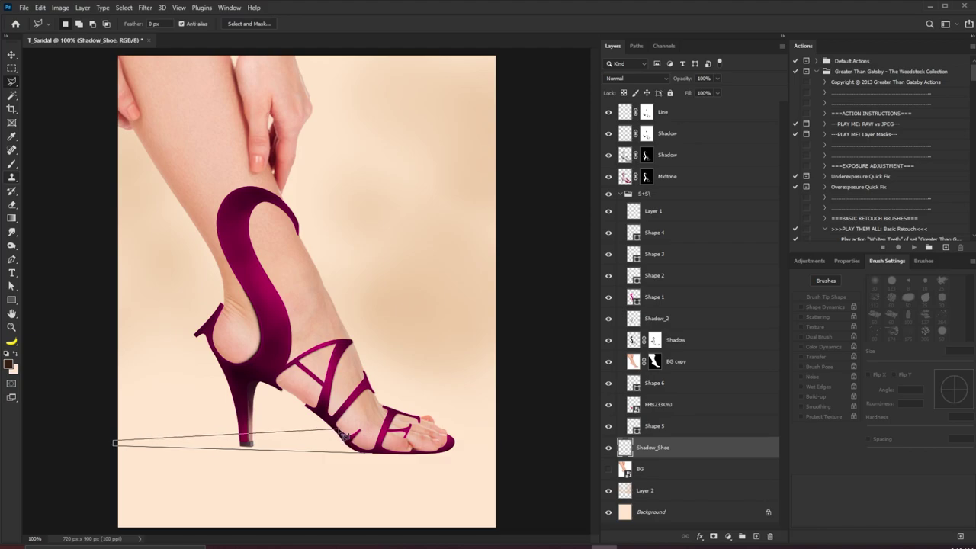
{"action": "left_click", "coordinate": [373, 455]}
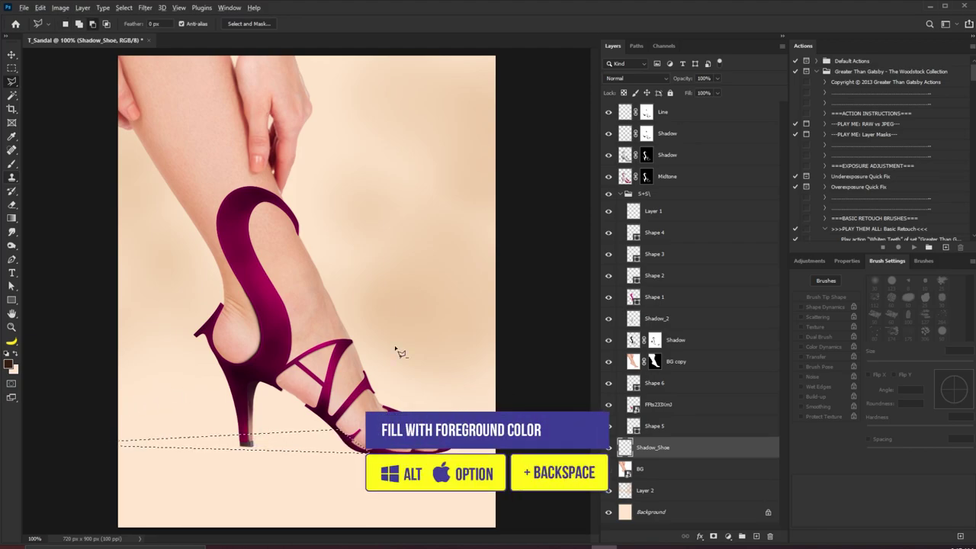
{"action": "key", "text": "alt+BackSpace"}
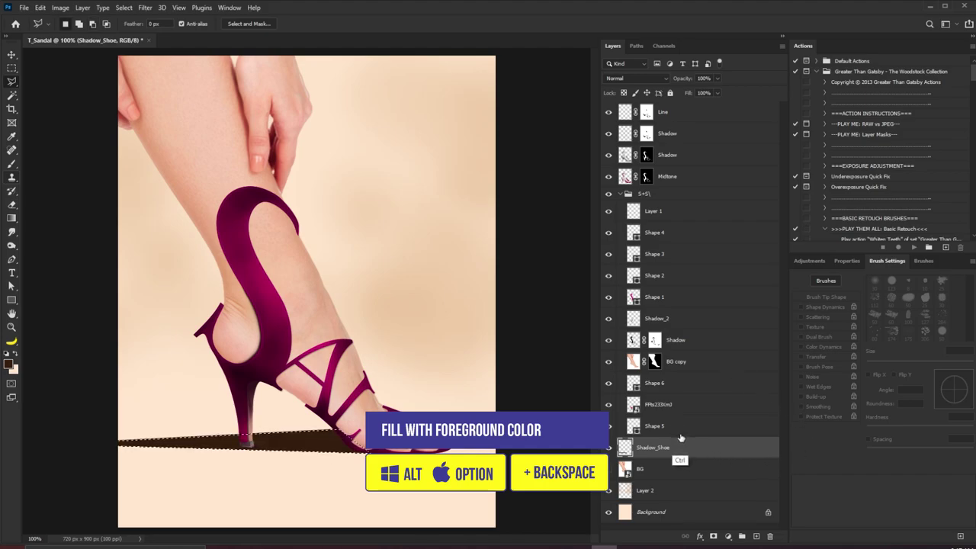
{"action": "key", "text": "ctrl+d"}
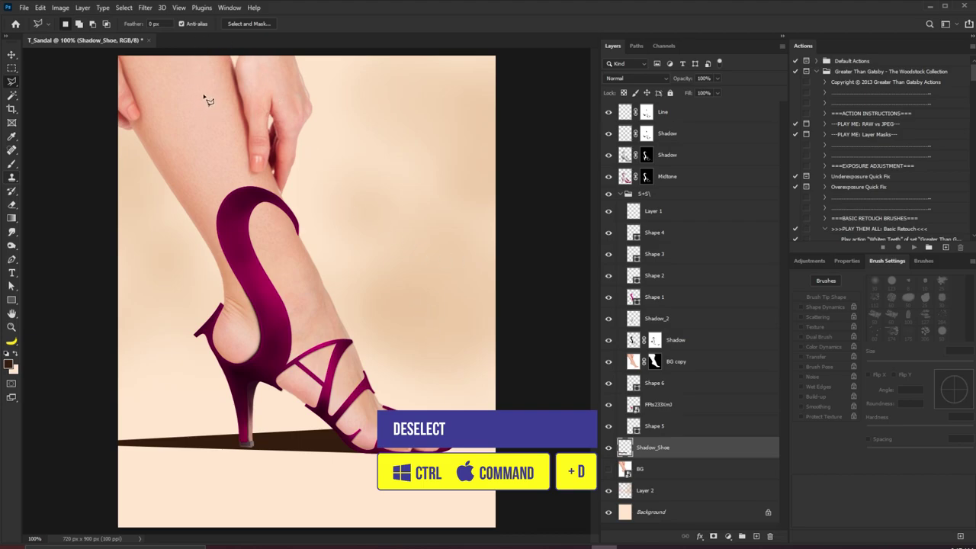
- Soften the wedge-shaped ground shadow on Shadow_Shoe with a Gaussian Blur
{"action": "left_click", "coordinate": [145, 8]}
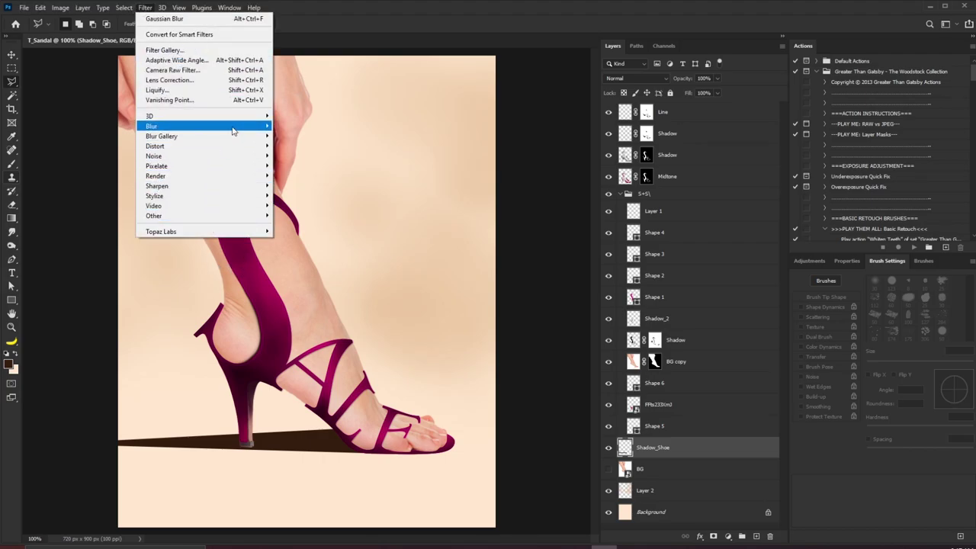
{"action": "mouse_move", "coordinate": [235, 131]}
{"action": "left_click", "coordinate": [311, 166]}
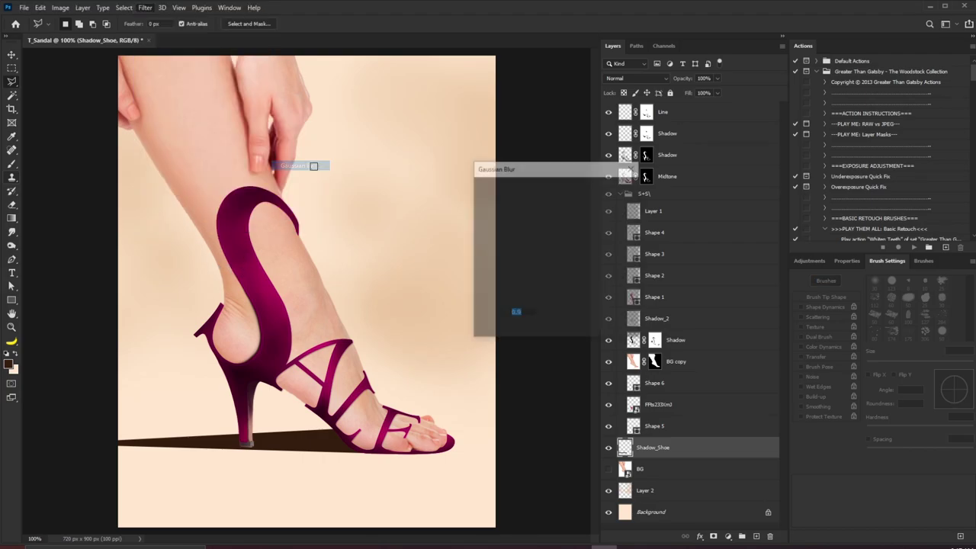
{"action": "left_click_drag", "start_coordinate": [488, 332], "coordinate": [507, 330]}
{"action": "left_click", "coordinate": [614, 189]}
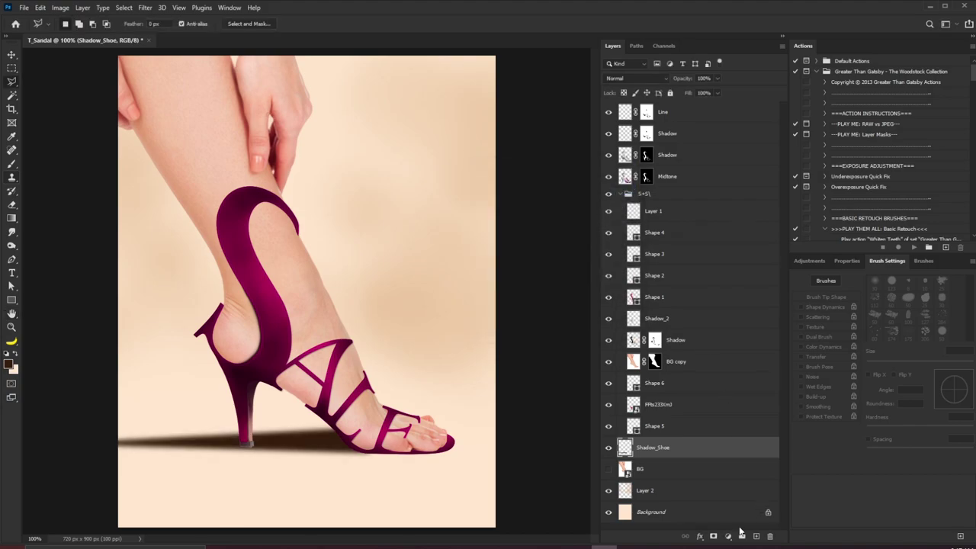
- Add a layer mask to Shadow_Shoe and fade the ground shadow around the heel tip with a soft 125 px black brush
{"action": "left_click", "coordinate": [715, 536]}
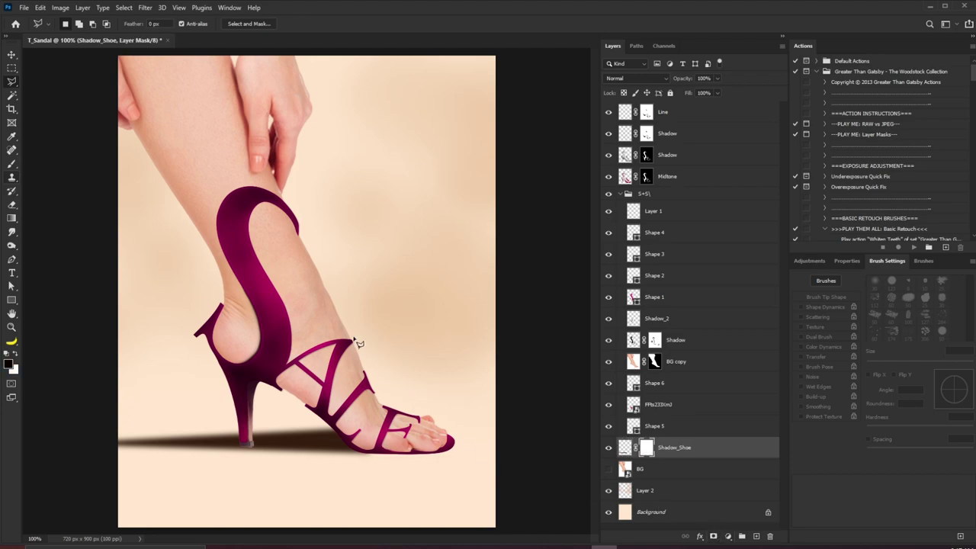
{"action": "key", "text": "b"}
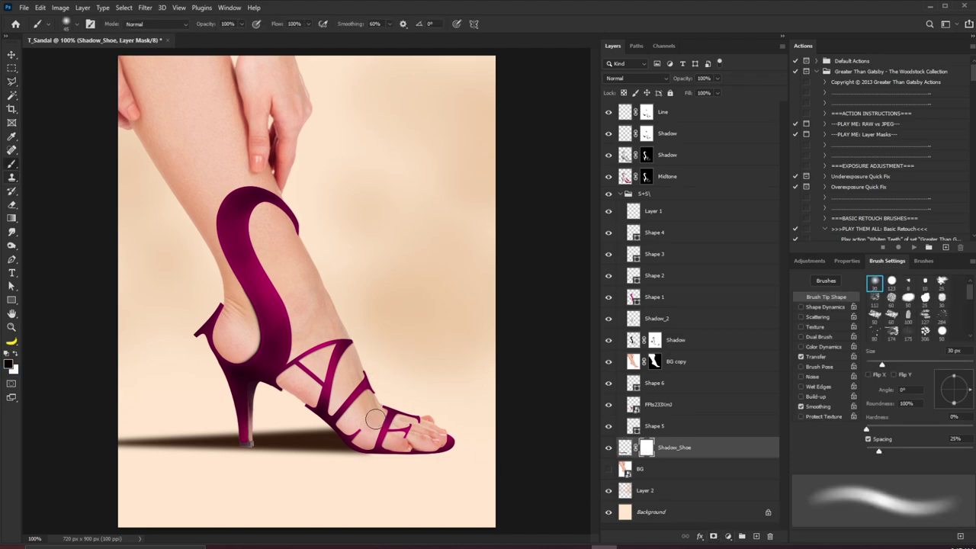
{"action": "key", "text": "bracketright"}
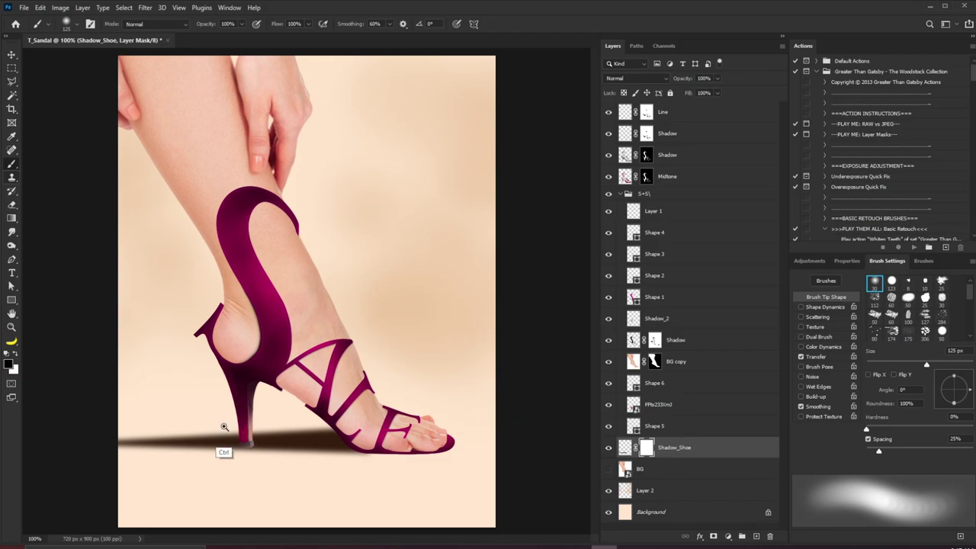
{"action": "left_click_drag", "start_coordinate": [229, 448], "coordinate": [260, 439]}
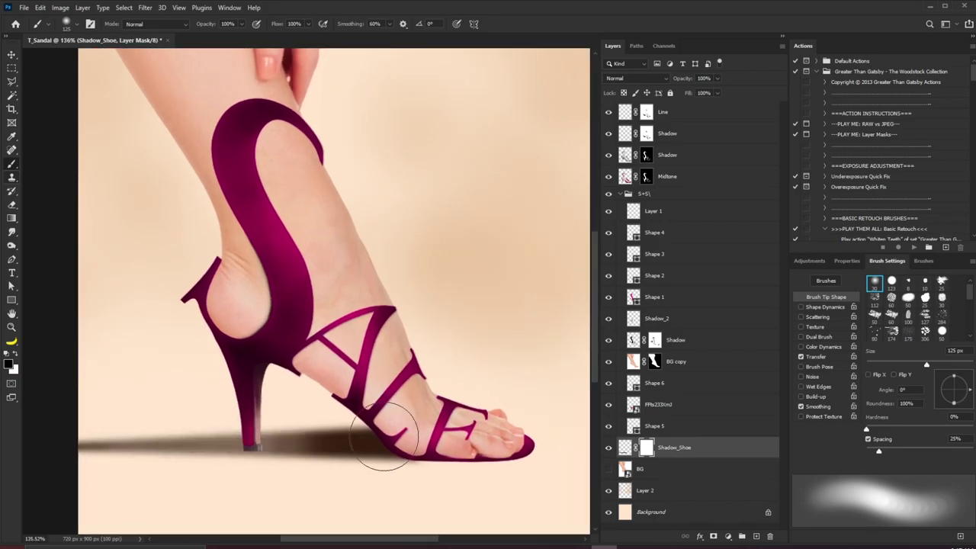
- Fade the ground shadow between heel and front sole on Shadow_Shoe's mask, using soft black brushes of 40 px and 80 px
{"action": "key", "text": "bracketleft"}
{"action": "key", "text": "bracketleft"}
{"action": "key", "text": "bracketleft"}
{"action": "key", "text": "bracketleft"}
{"action": "key", "text": "bracketleft"}
{"action": "key", "text": "bracketleft"}
{"action": "key", "text": "bracketleft"}
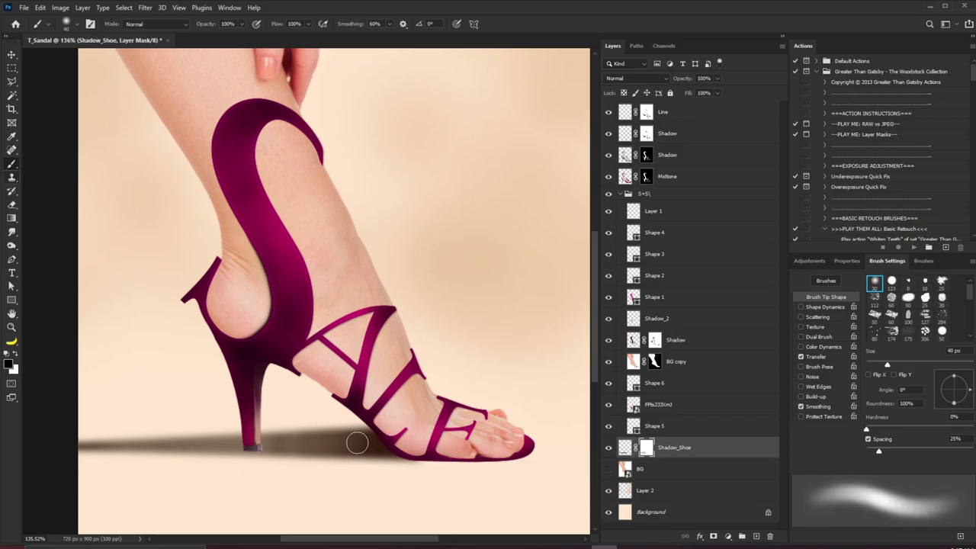
{"action": "key", "text": "bracketright"}
{"action": "key", "text": "bracketright"}
{"action": "key", "text": "bracketright"}
{"action": "key", "text": "bracketright"}
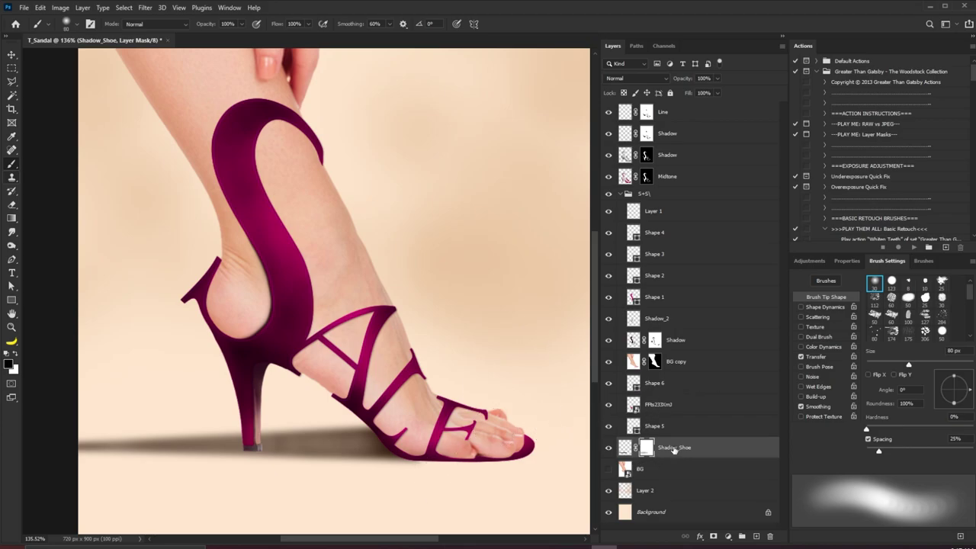
- Create a new layer named SHadow_Heel directly above Shadow_Shoe
{"action": "scroll", "coordinate": [251, 450], "scroll_direction": "up", "scroll_amount": 3}
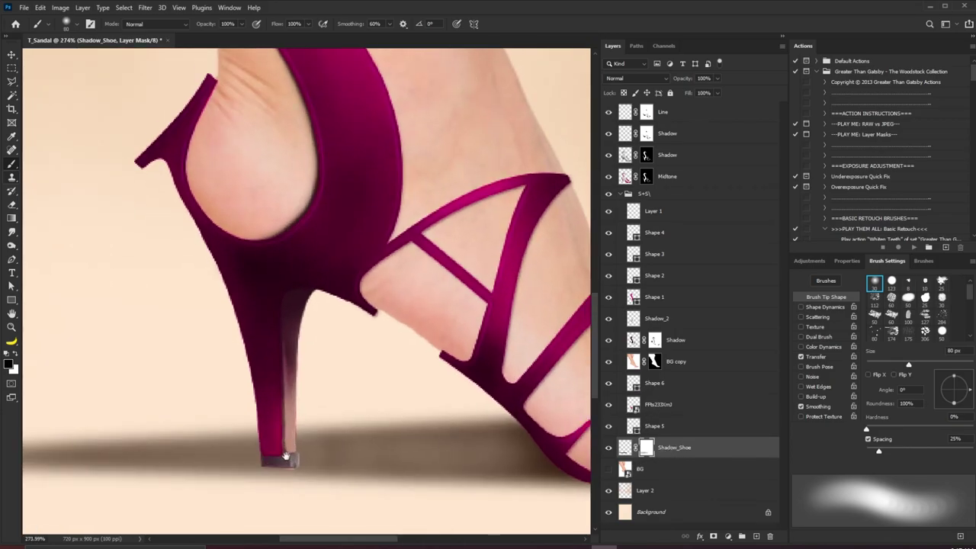
{"action": "left_click_drag", "start_coordinate": [286, 456], "coordinate": [358, 413]}
{"action": "left_click", "coordinate": [719, 447]}
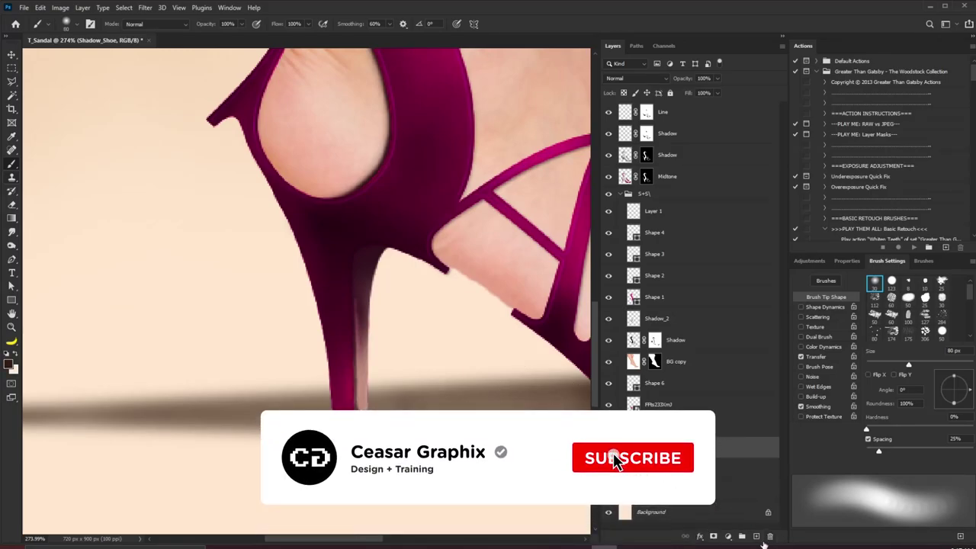
{"action": "left_click", "coordinate": [755, 535], "text": "alt"}
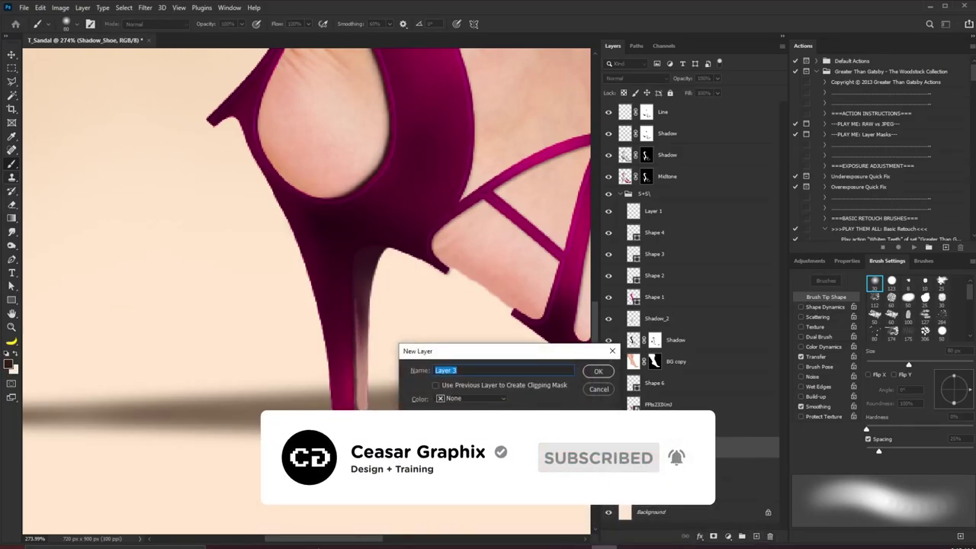
{"action": "type", "text": "SHadow_Heel"}
{"action": "key", "text": "Return"}
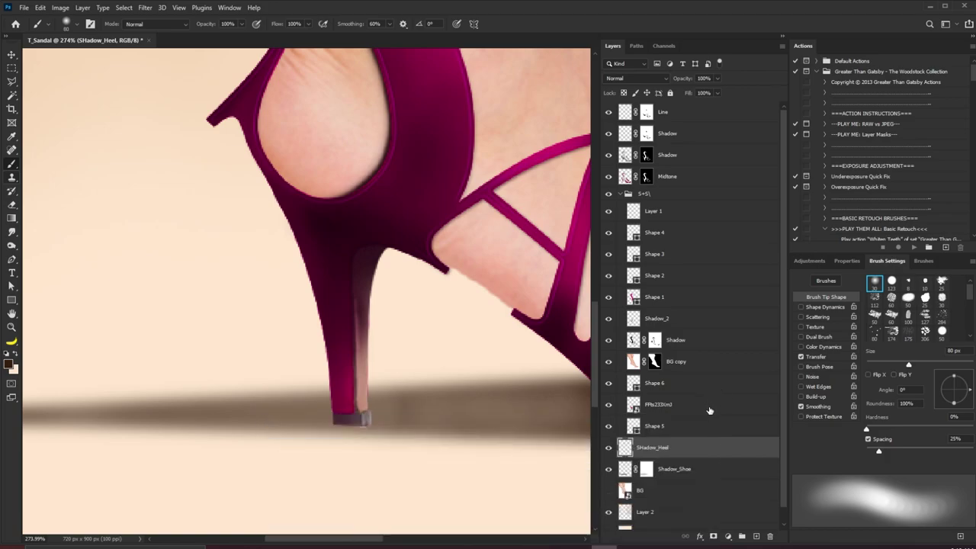
- Paint a thin dark brown shadow streak from the heel tip toward the canvas's left edge with a round 10 px brush at 63% hardness
{"action": "left_click", "coordinate": [891, 281]}
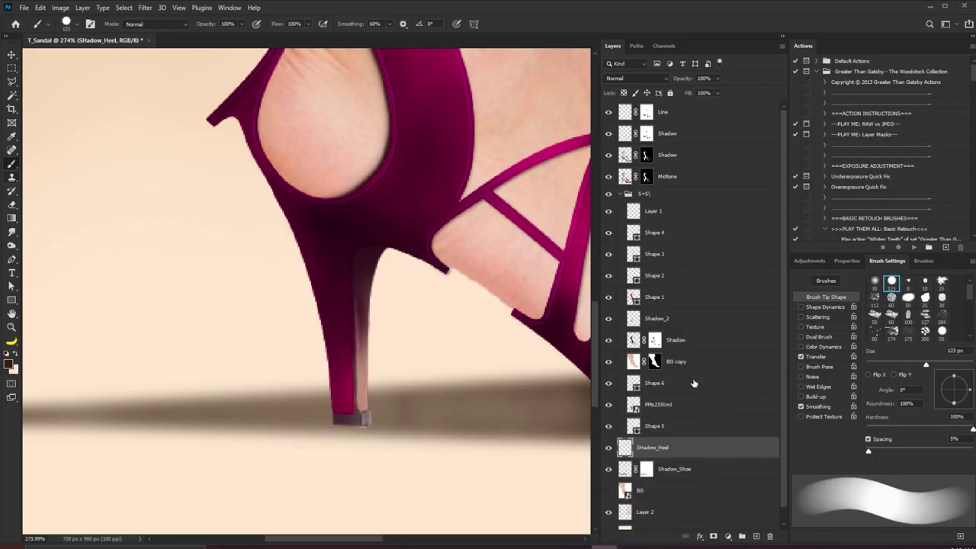
{"action": "key", "text": "bracketleft"}
{"action": "key", "text": "bracketleft"}
{"action": "key", "text": "bracketleft"}
{"action": "key", "text": "bracketleft"}
{"action": "key", "text": "bracketleft"}
{"action": "key", "text": "bracketleft"}
{"action": "key", "text": "bracketleft"}
{"action": "key", "text": "bracketleft"}
{"action": "key", "text": "bracketleft"}
{"action": "key", "text": "bracketleft"}
{"action": "key", "text": "bracketleft"}
{"action": "key", "text": "bracketleft"}
{"action": "key", "text": "bracketleft"}
{"action": "key", "text": "bracketleft"}
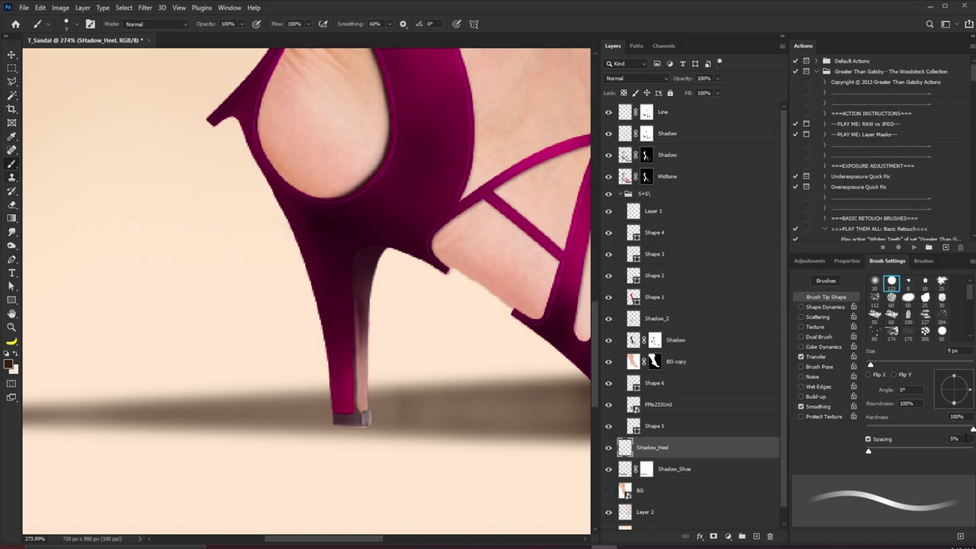
{"action": "left_click_drag", "start_coordinate": [971, 430], "coordinate": [962, 433]}
{"action": "key", "text": "bracketright"}
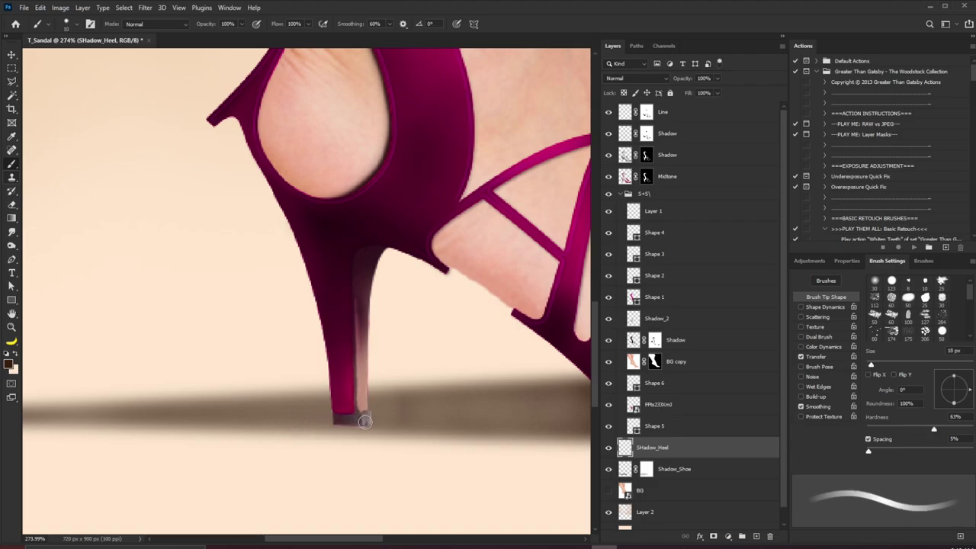
{"action": "left_click_drag", "start_coordinate": [365, 423], "coordinate": [122, 419]}
- Soften the heel's shadow streak on SHadow_Heel with a Gaussian Blur
{"action": "left_click", "coordinate": [150, 8]}
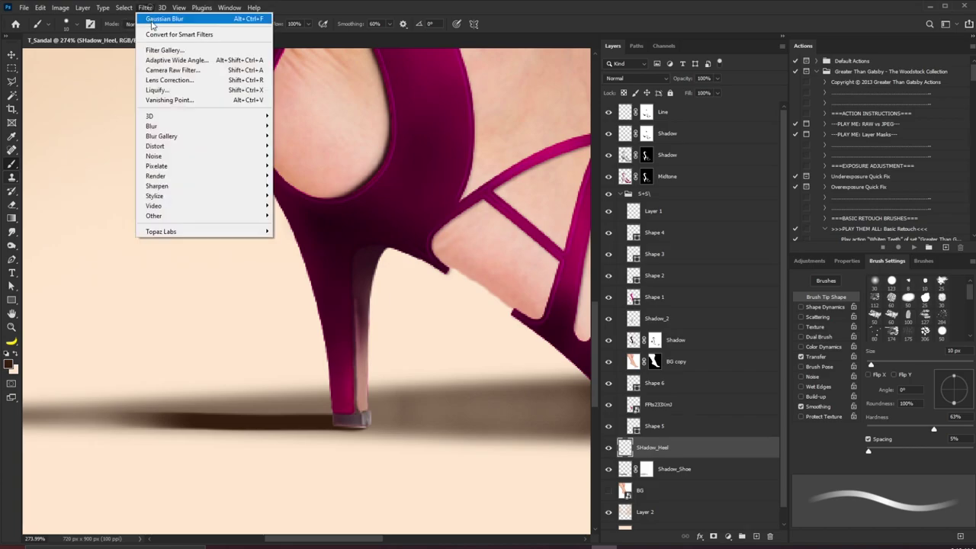
{"action": "mouse_move", "coordinate": [201, 126]}
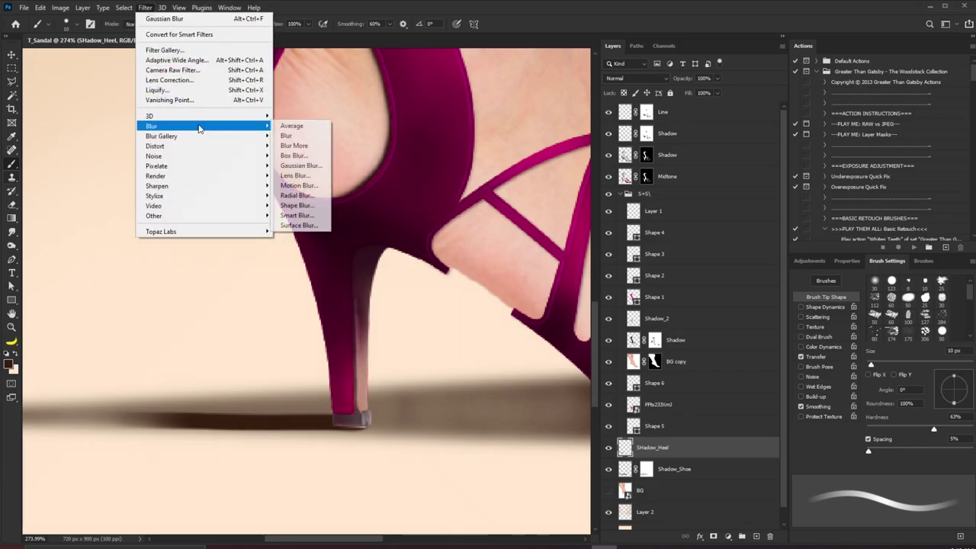
{"action": "left_click", "coordinate": [318, 167]}
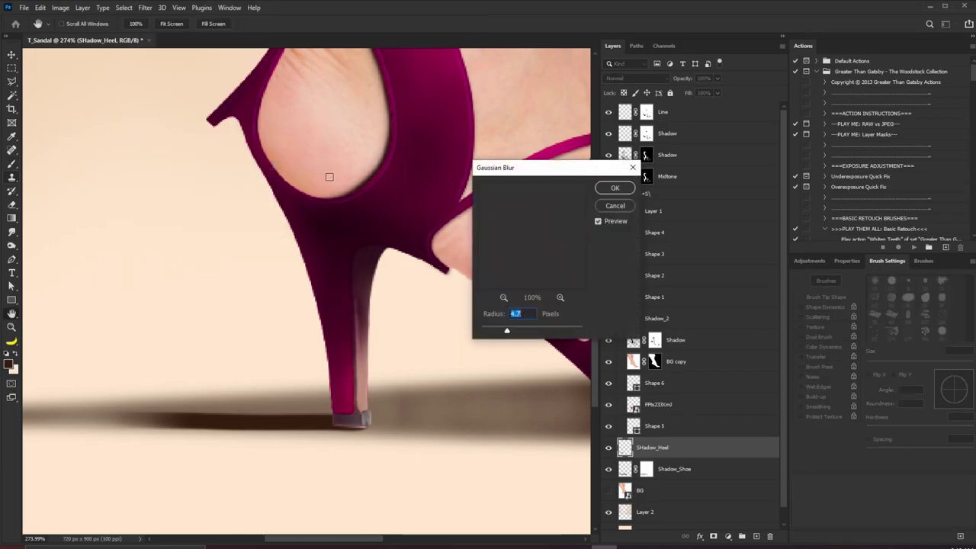
{"action": "left_click", "coordinate": [615, 189]}
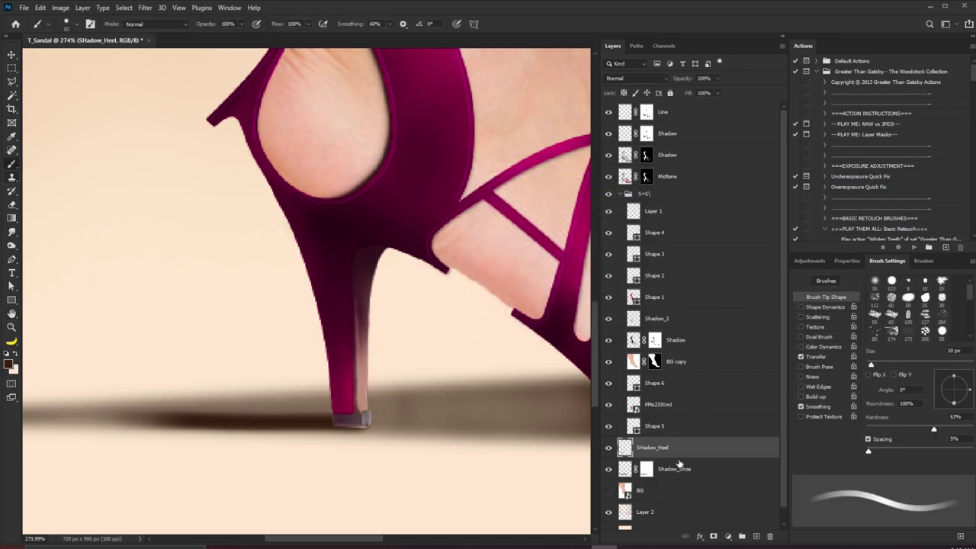
- Add a layer mask to SHadow_Heel and fade the heel shadow's far end with a black brush of 30 px, reduced to 25 px
{"action": "left_click", "coordinate": [712, 536]}
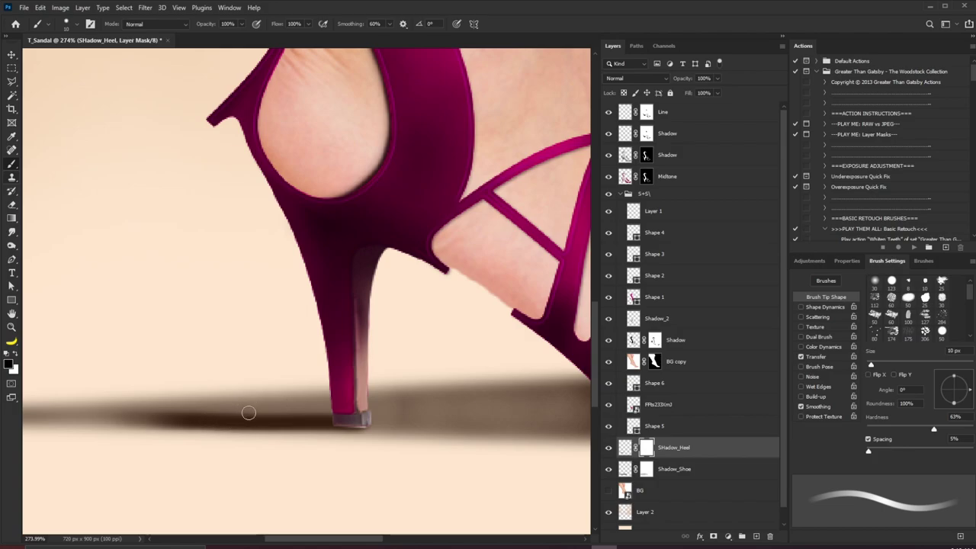
{"action": "key", "text": "bracketright"}
{"action": "key", "text": "bracketright"}
{"action": "key", "text": "bracketright"}
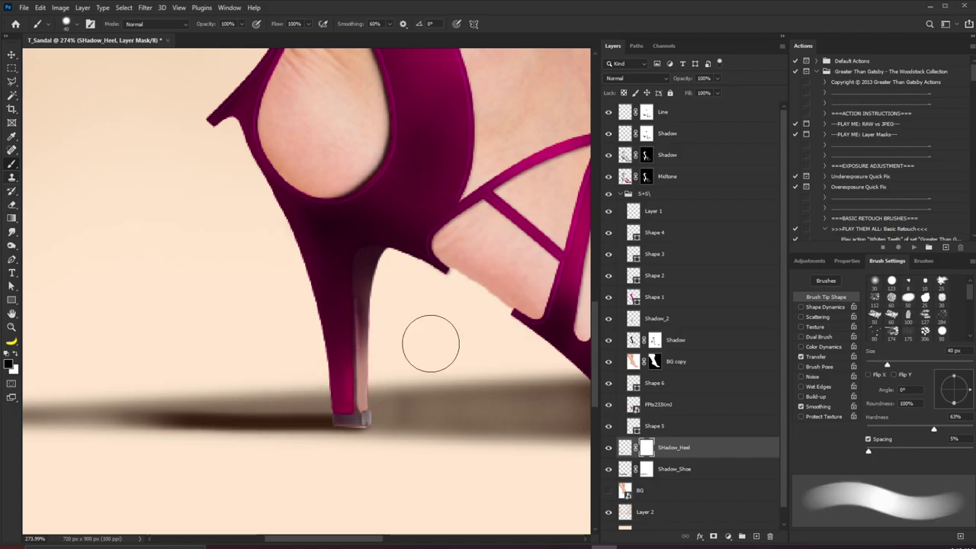
{"action": "key", "text": "bracketleft"}
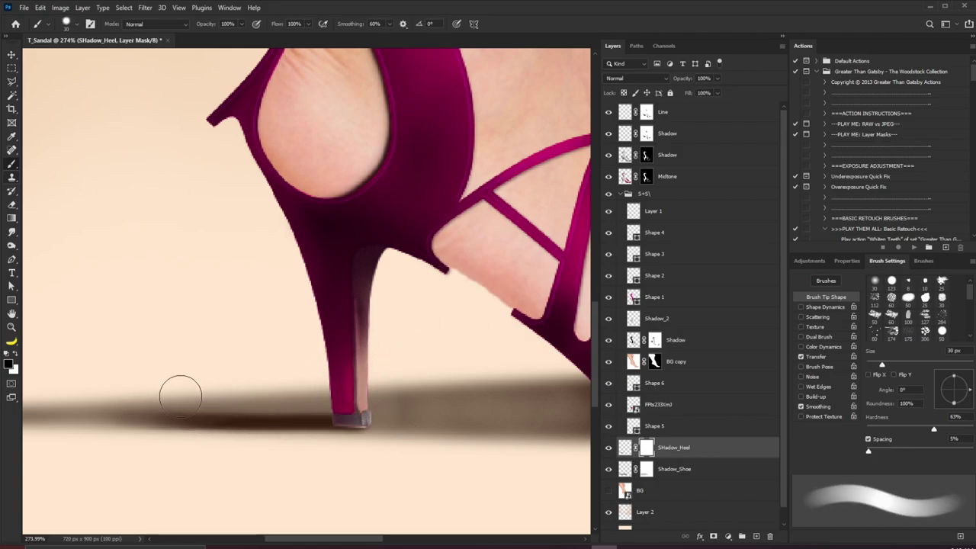
{"action": "key", "text": "bracketleft"}
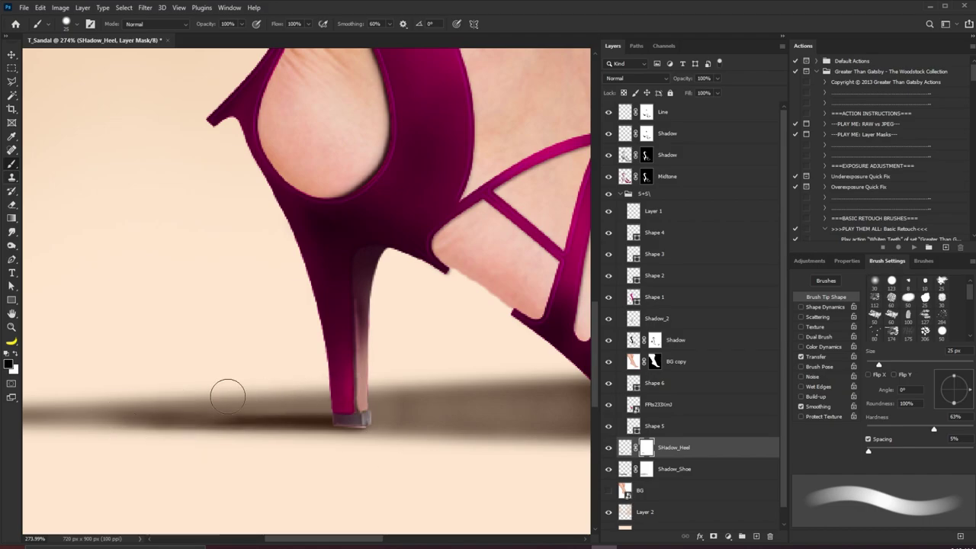
- Skew the Shadow_Shoe artwork vertically by about -0.9° so its left end sits lower, and apply the transform
{"action": "left_click_drag", "start_coordinate": [404, 365], "coordinate": [382, 370]}
{"action": "left_click", "coordinate": [625, 470]}
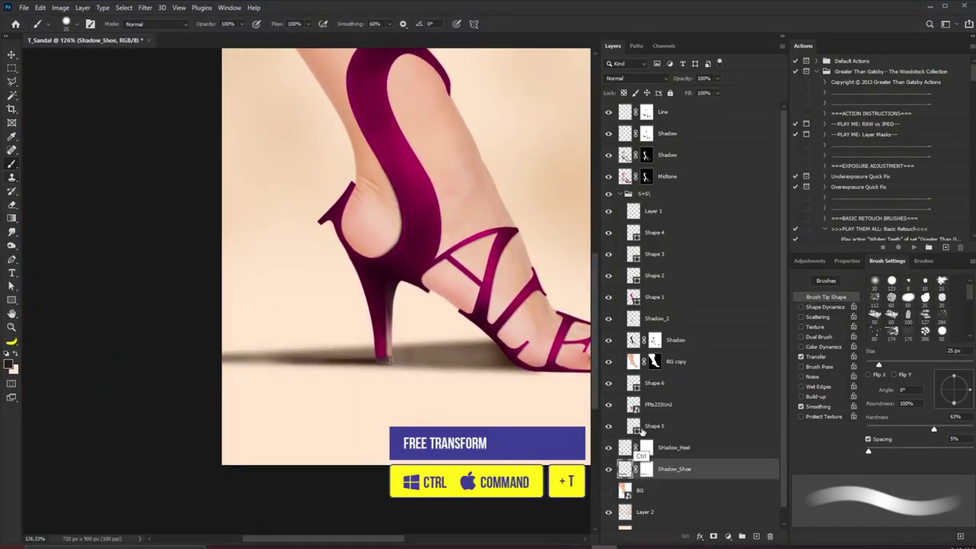
{"action": "key", "text": "ctrl+t"}
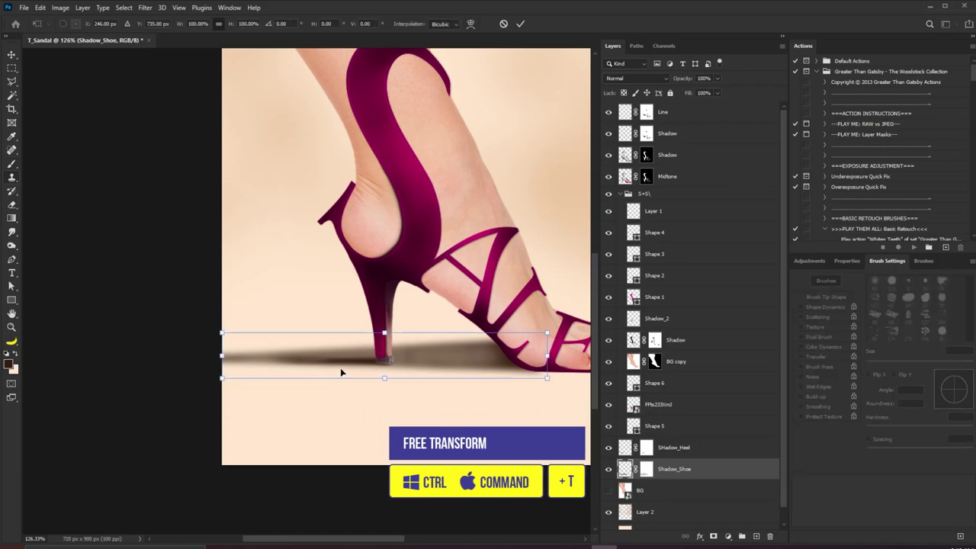
{"action": "right_click", "coordinate": [452, 349]}
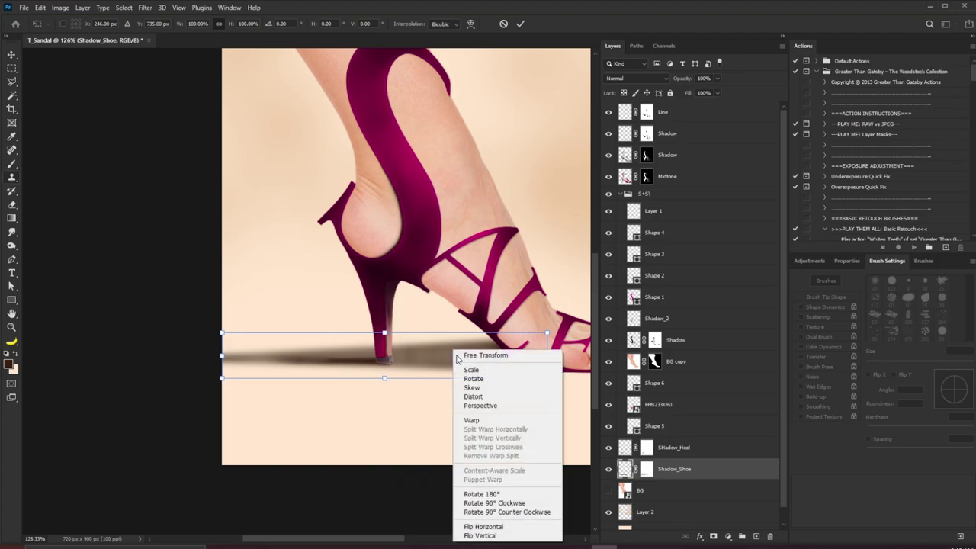
{"action": "left_click", "coordinate": [485, 389]}
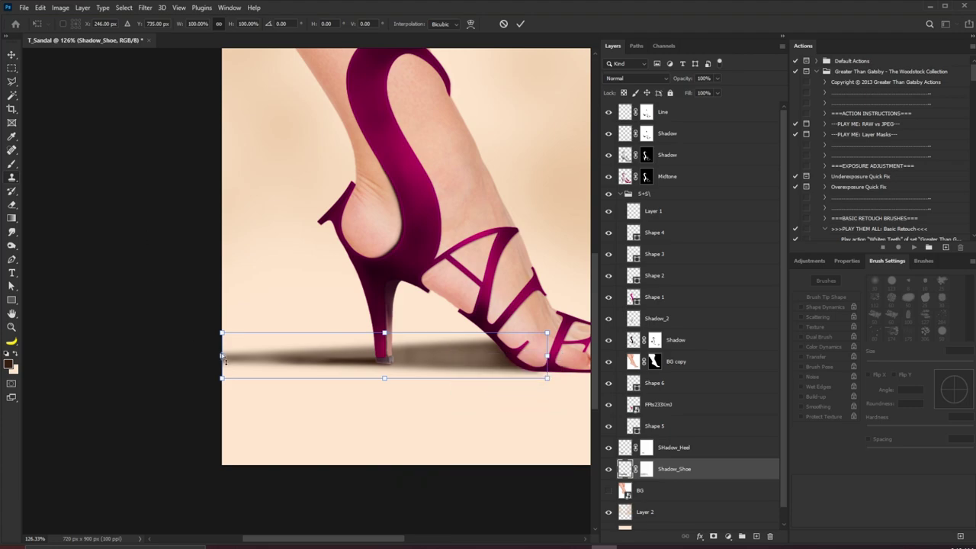
{"action": "left_click_drag", "start_coordinate": [225, 358], "coordinate": [227, 372]}
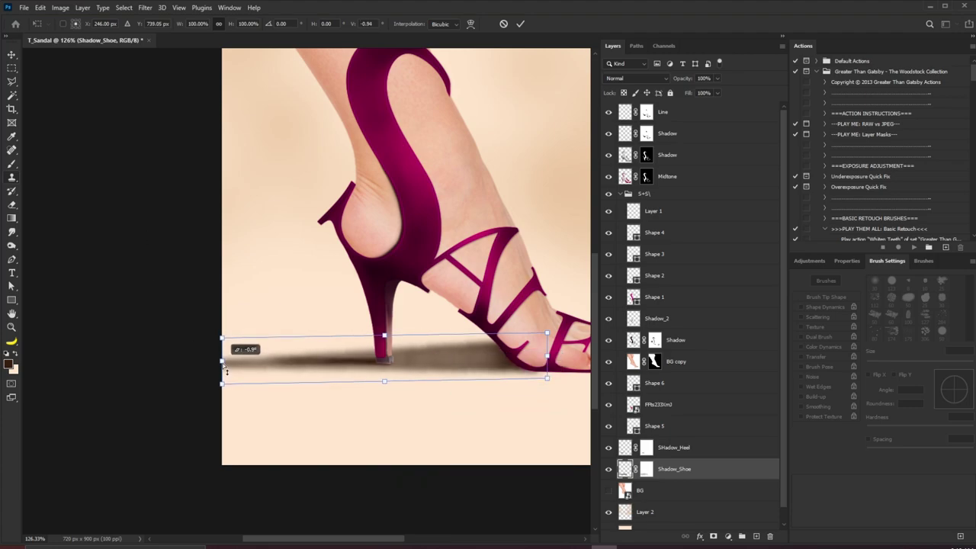
{"action": "key", "text": "Return"}
{"action": "key", "text": "b"}
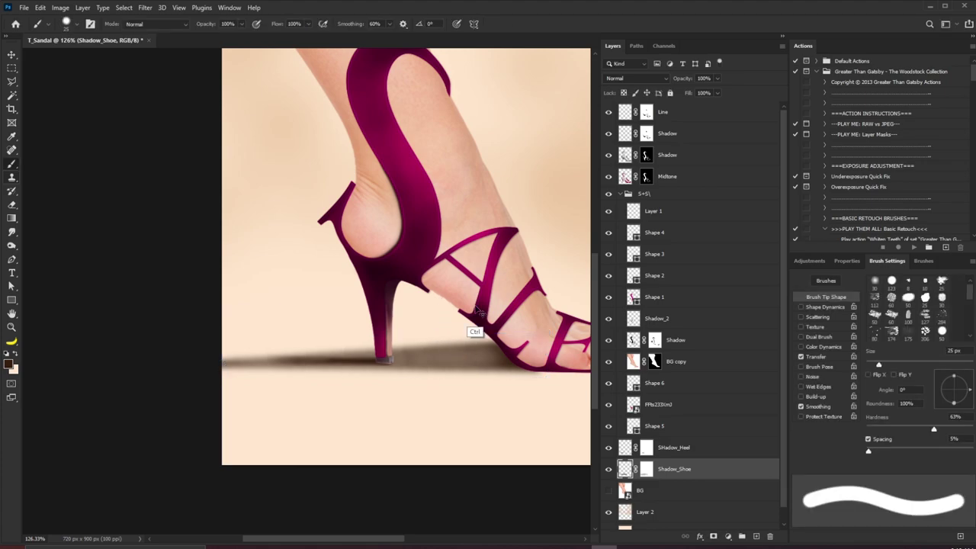
- Add a new layer above SHadow_Heel and paint a thin dark brown contact shadow beneath the front sole up to the toe with a 15 px brush
{"action": "left_click_drag", "start_coordinate": [475, 309], "coordinate": [429, 309]}
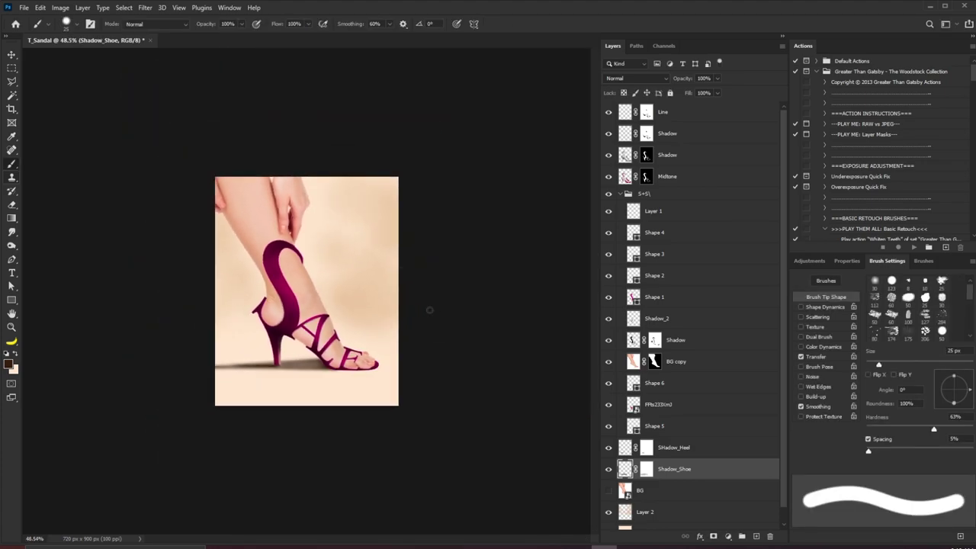
{"action": "left_click_drag", "start_coordinate": [305, 297], "coordinate": [342, 353]}
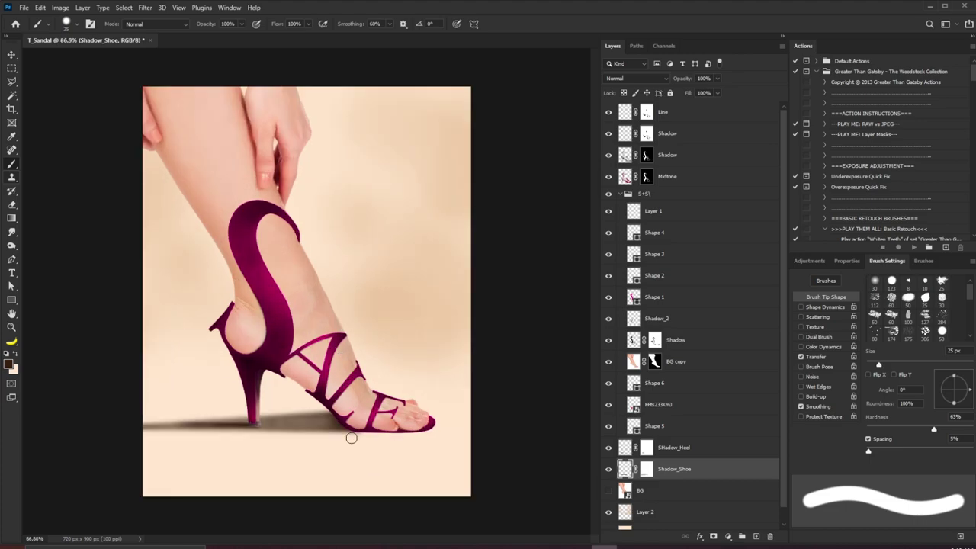
{"action": "left_click_drag", "start_coordinate": [332, 410], "coordinate": [338, 438]}
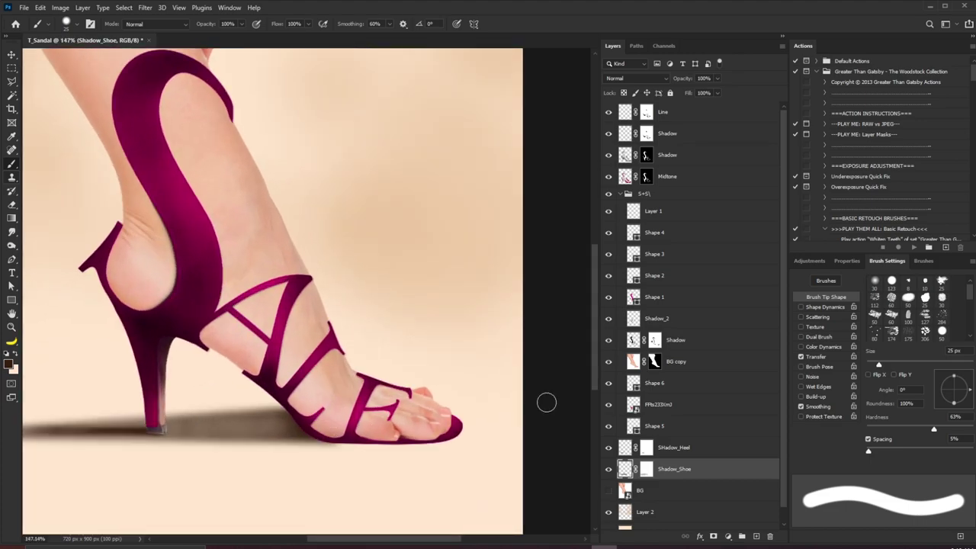
{"action": "left_click", "coordinate": [689, 450]}
{"action": "left_click", "coordinate": [756, 535]}
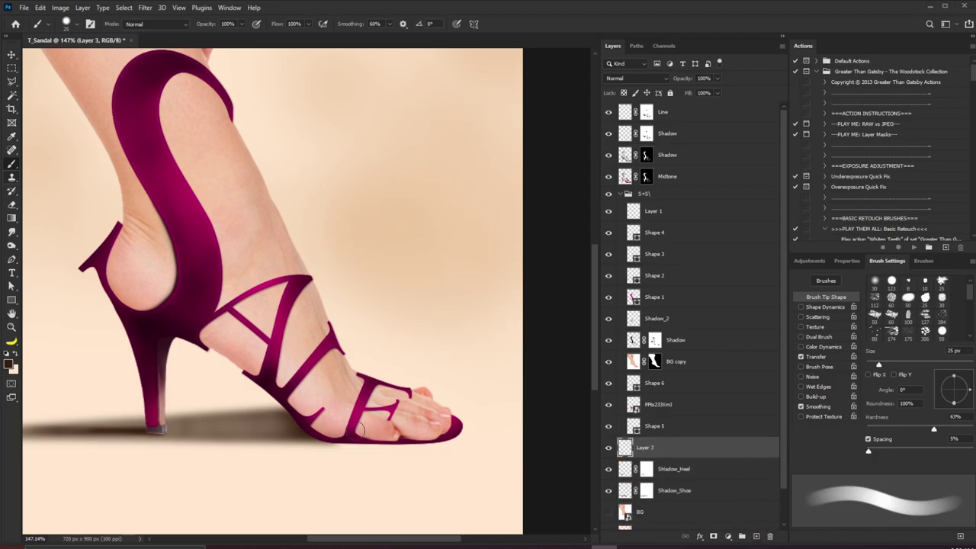
{"action": "left_click_drag", "start_coordinate": [339, 465], "coordinate": [354, 451]}
{"action": "left_click_drag", "start_coordinate": [412, 412], "coordinate": [349, 423]}
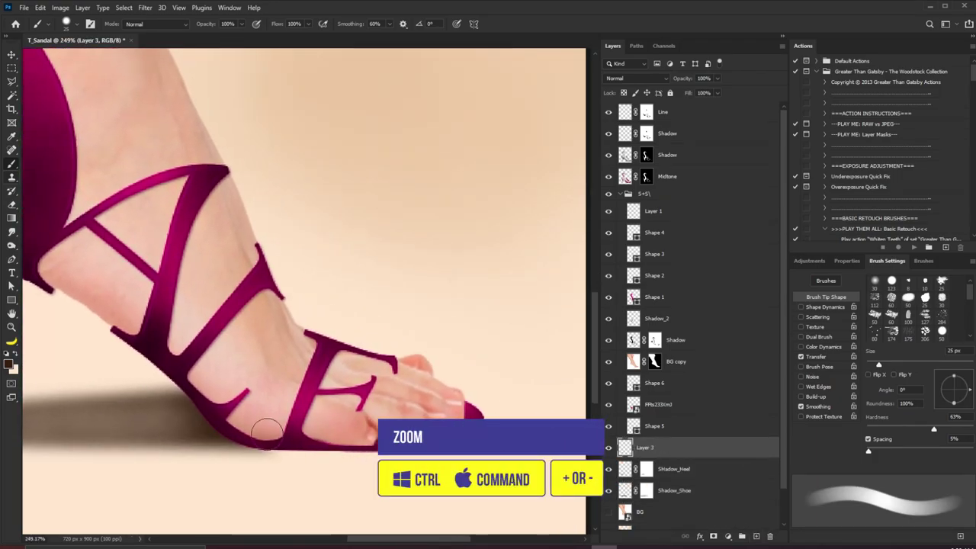
{"action": "key", "text": "bracketleft"}
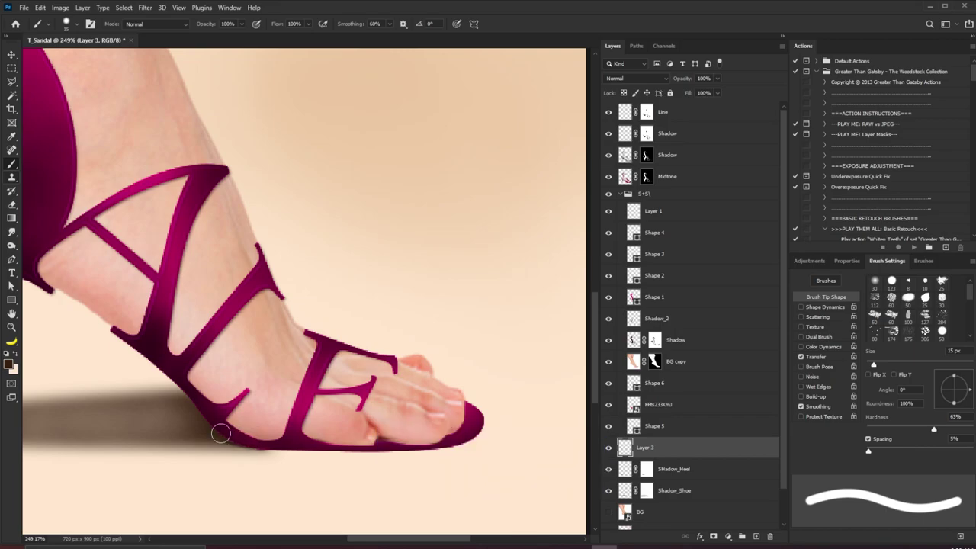
{"action": "mouse_move", "coordinate": [274, 445]}
{"action": "left_mouse_down"}
{"action": "mouse_move", "coordinate": [439, 452]}
{"action": "mouse_move", "coordinate": [478, 435]}
{"action": "left_mouse_up"}
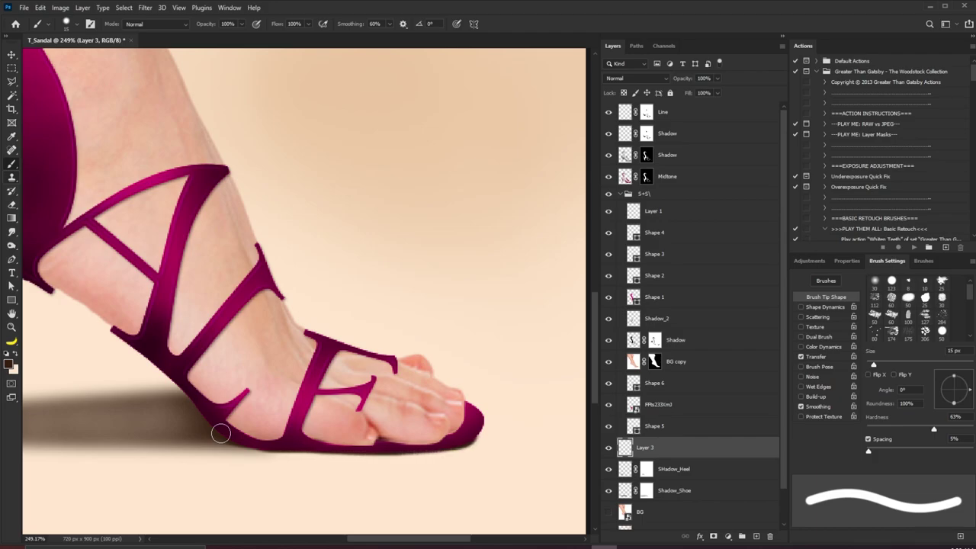
- Add a Curves adjustment clipped to BG copy and darken the skin by pulling the curve down to input 86, output 66
{"action": "key", "text": "ctrl+0"}
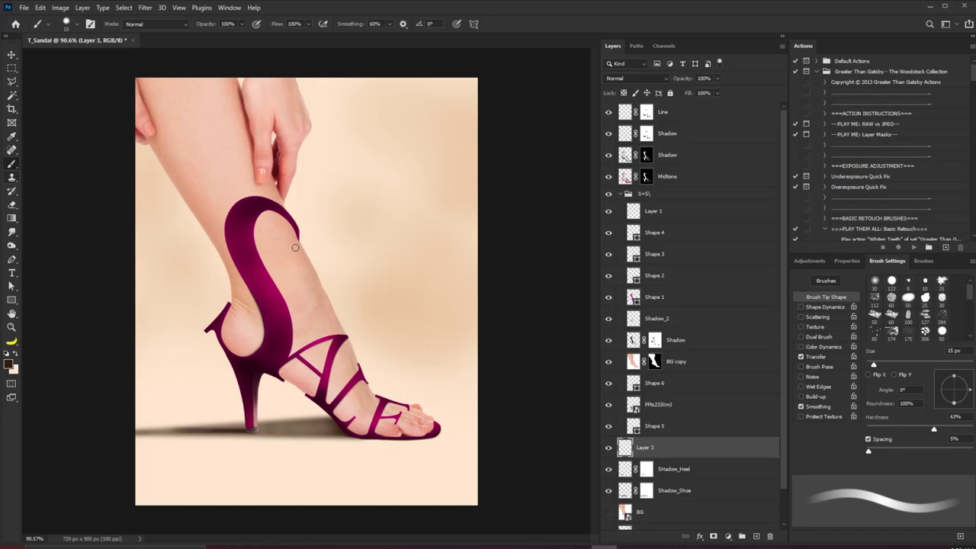
{"action": "left_click", "coordinate": [690, 363]}
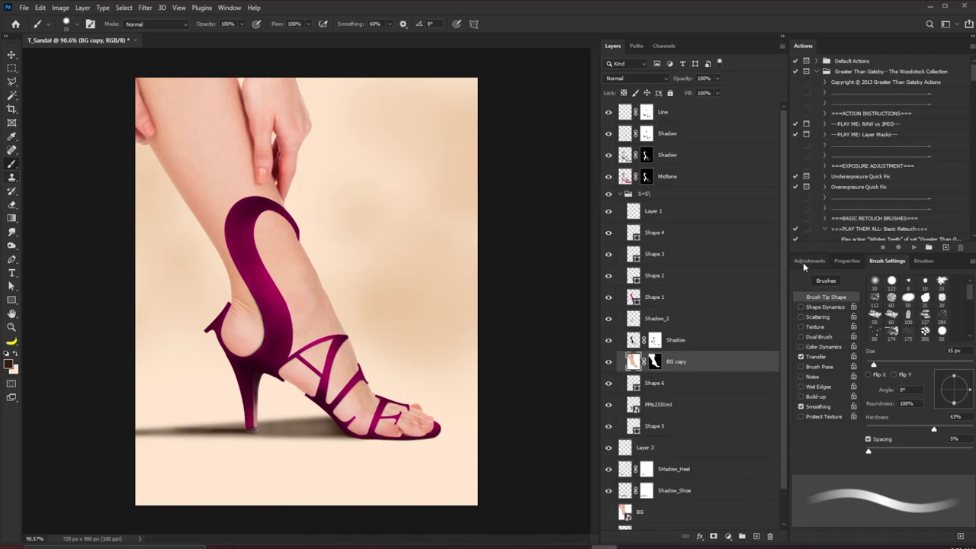
{"action": "left_click", "coordinate": [846, 261]}
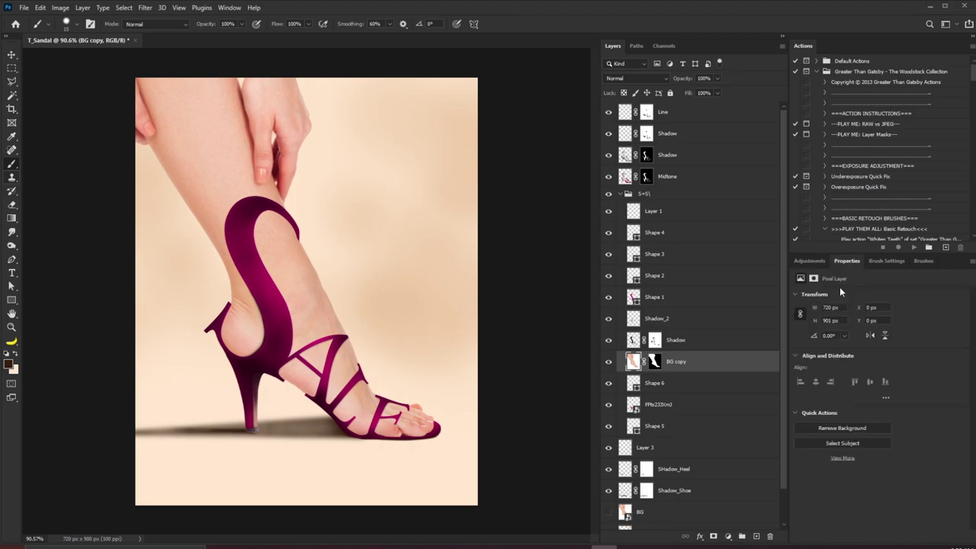
{"action": "key", "text": "ctrl+m"}
{"action": "left_click", "coordinate": [899, 538]}
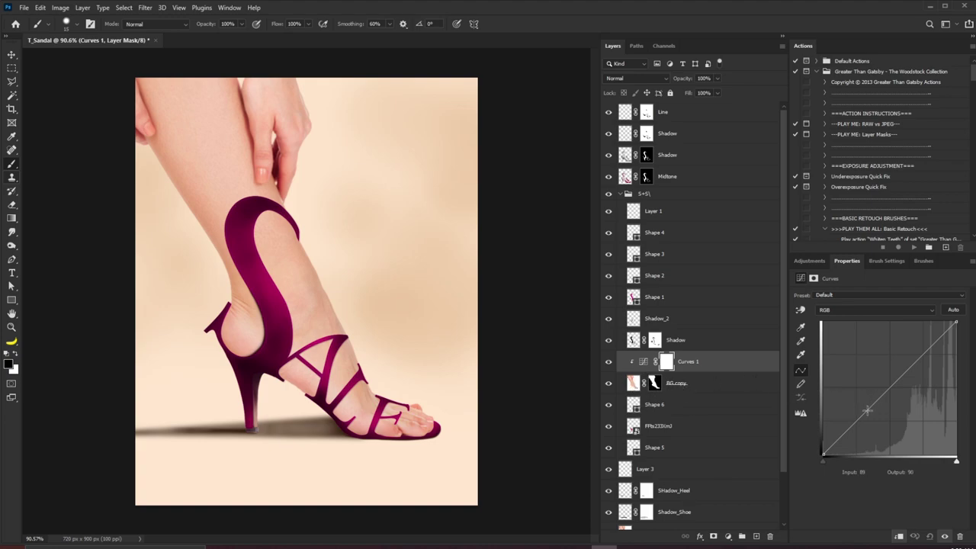
{"action": "left_click_drag", "start_coordinate": [864, 413], "coordinate": [867, 416]}
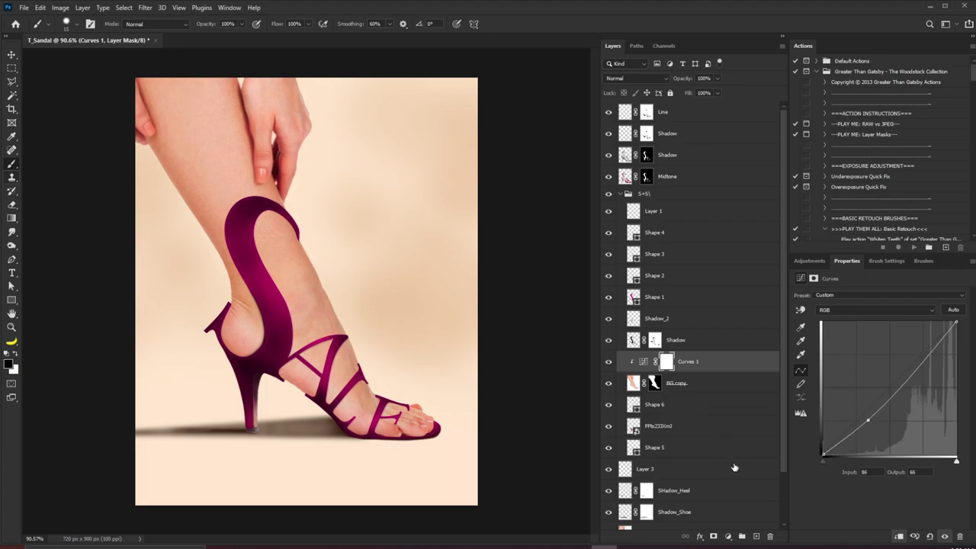
- Add a new layer above Curves 1, fill it with light peach, and clip it to BG copy
{"action": "left_click", "coordinate": [756, 537]}
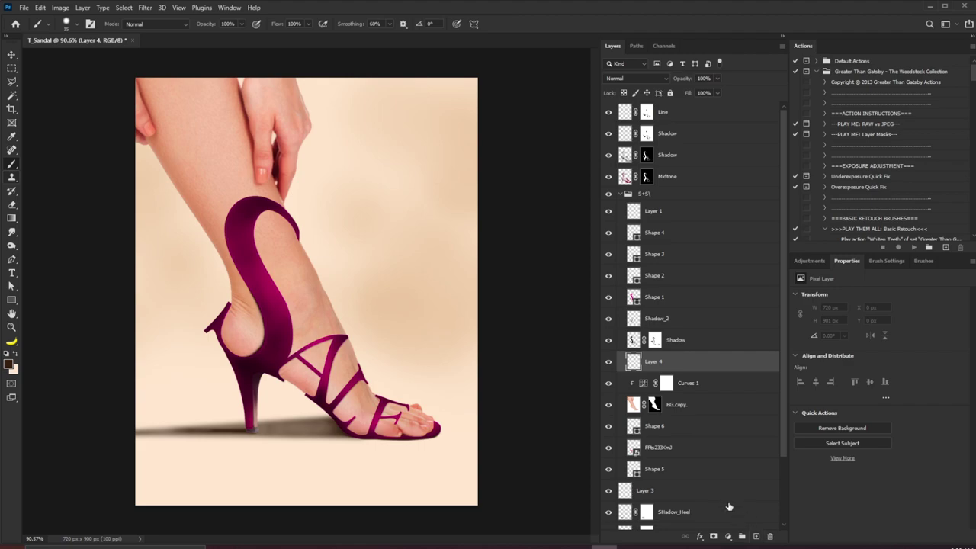
{"action": "key", "text": "x"}
{"action": "left_click", "coordinate": [10, 365]}
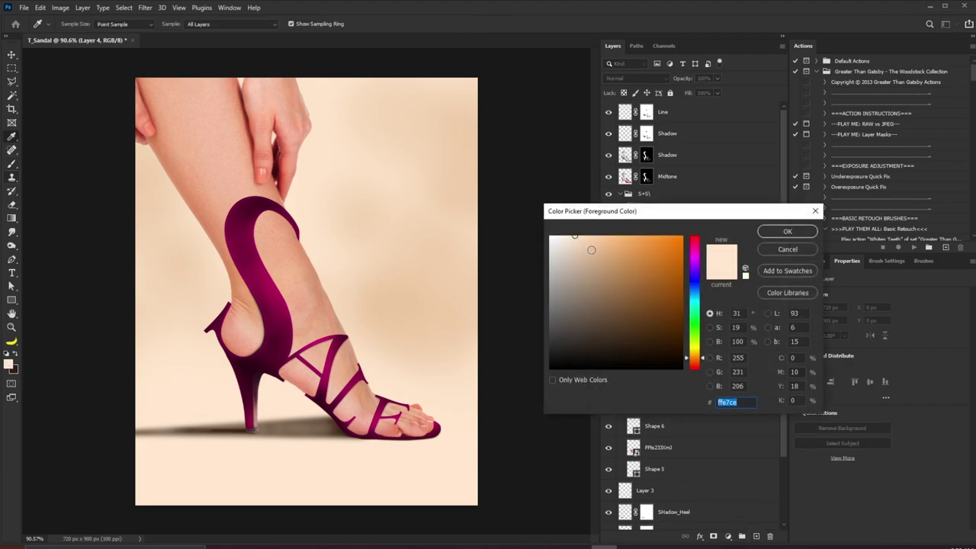
{"action": "left_click_drag", "start_coordinate": [577, 236], "coordinate": [585, 233]}
{"action": "left_click", "coordinate": [763, 231]}
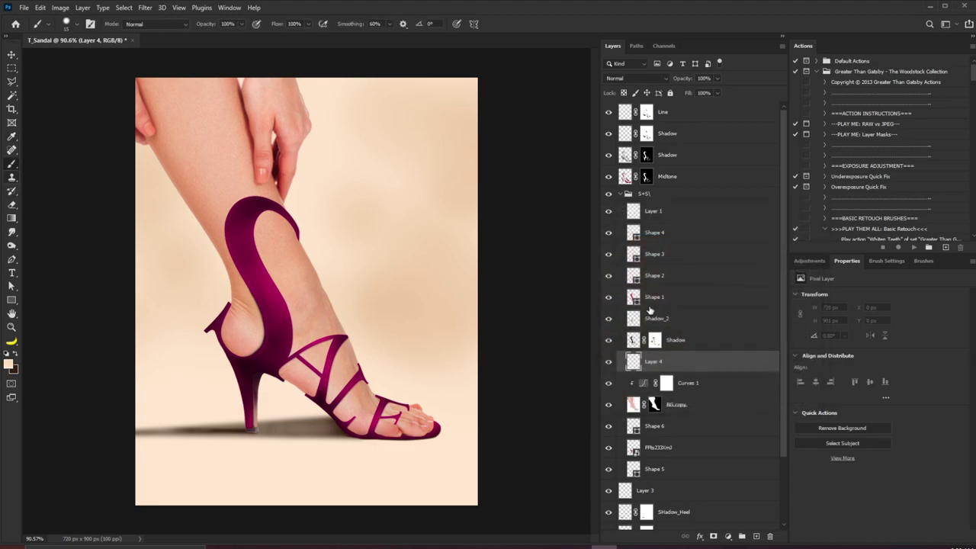
{"action": "key", "text": "alt+BackSpace"}
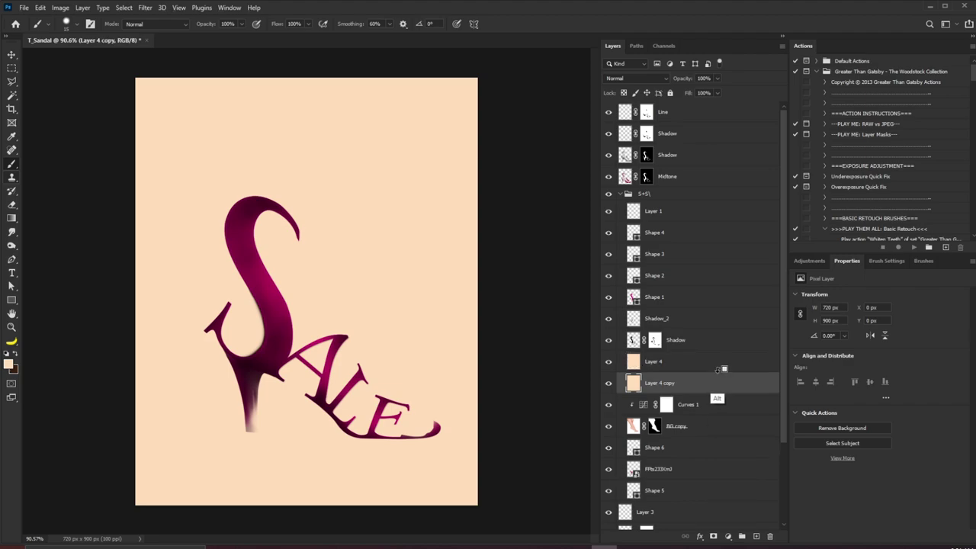
{"action": "left_click", "coordinate": [721, 370], "text": "alt"}
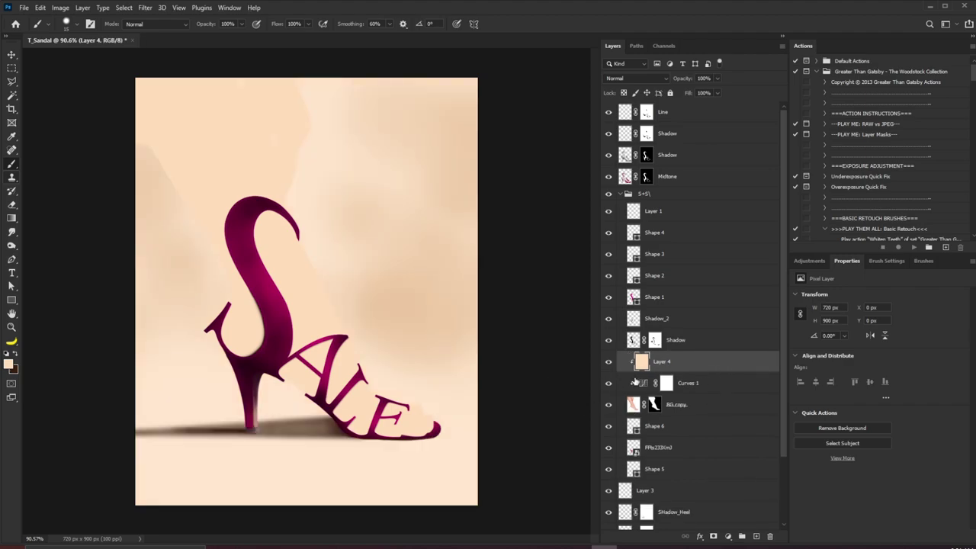
- Blend the peach fill into the skin with Blend If by splitting the Underlying Layer black slider to 152/255
{"action": "double_click", "coordinate": [762, 367]}
{"action": "left_click_drag", "start_coordinate": [775, 226], "coordinate": [708, 249]}
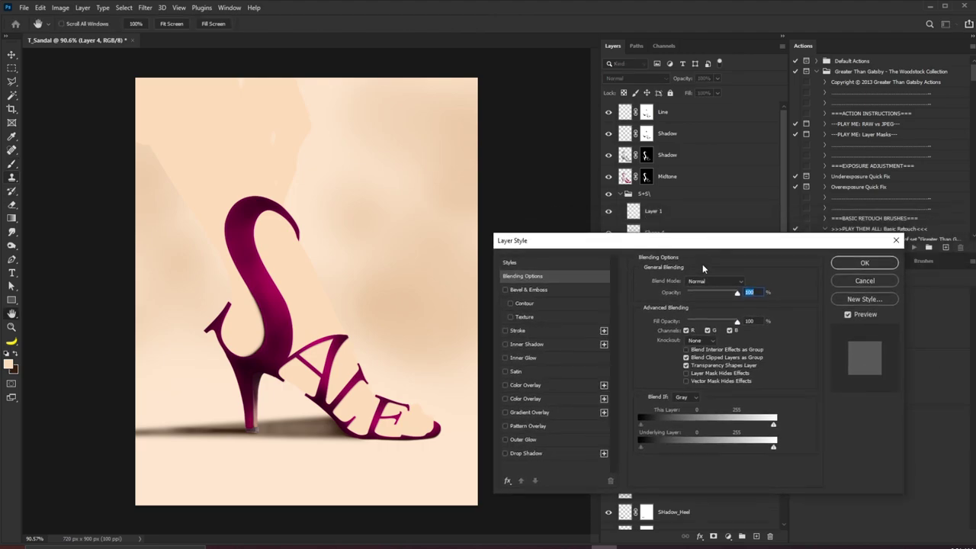
{"action": "mouse_move", "coordinate": [640, 448]}
{"action": "left_mouse_down"}
{"action": "mouse_move", "coordinate": [775, 446]}
{"action": "mouse_move", "coordinate": [707, 449]}
{"action": "left_mouse_up"}
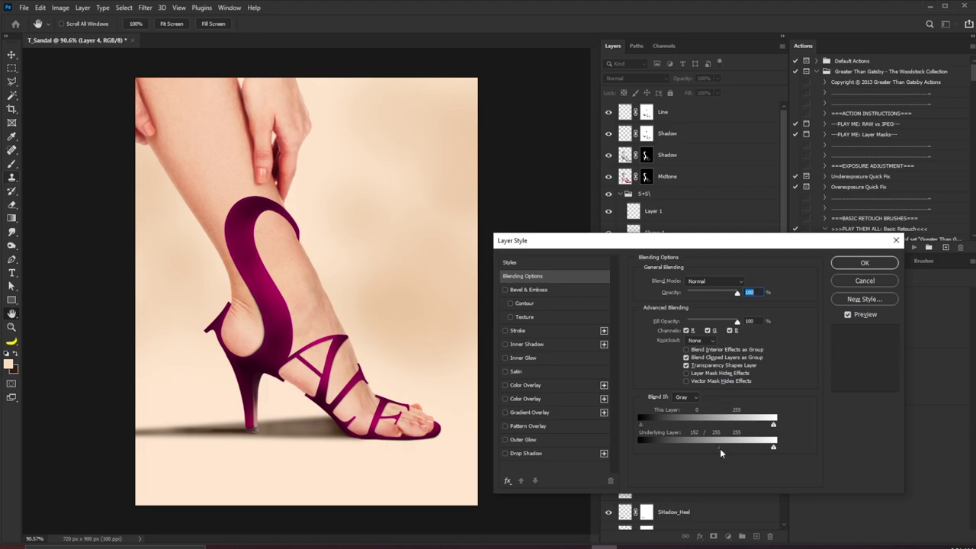
{"action": "left_click", "coordinate": [859, 263]}
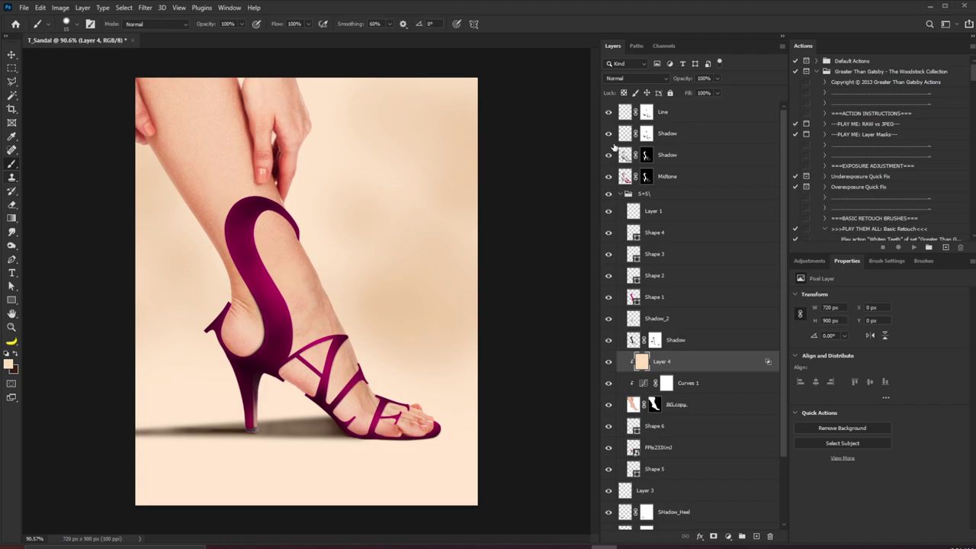
- Create a new layer named Highlight directly above the Line layer
{"action": "left_click", "coordinate": [717, 92]}
{"action": "left_click", "coordinate": [665, 119]}
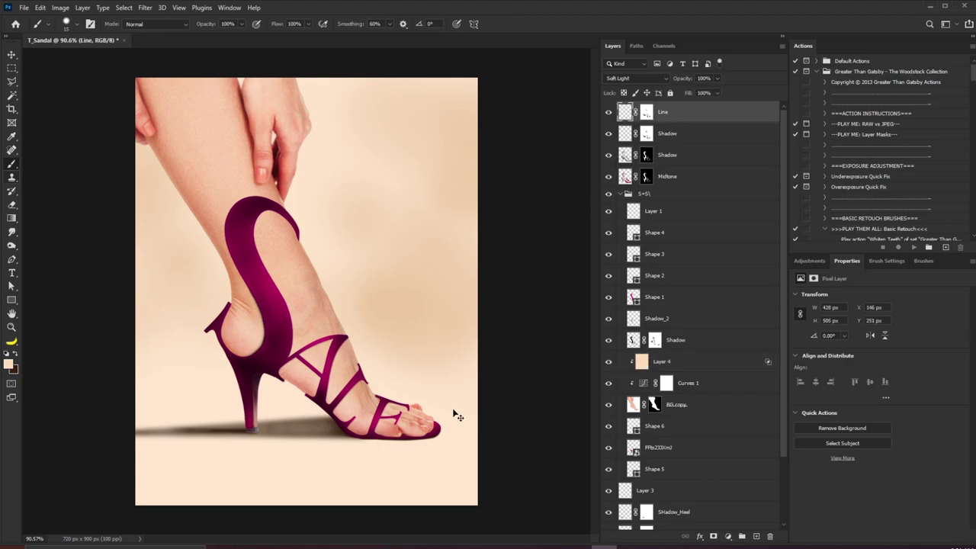
{"action": "scroll", "coordinate": [397, 423], "scroll_direction": "up", "scroll_amount": 5}
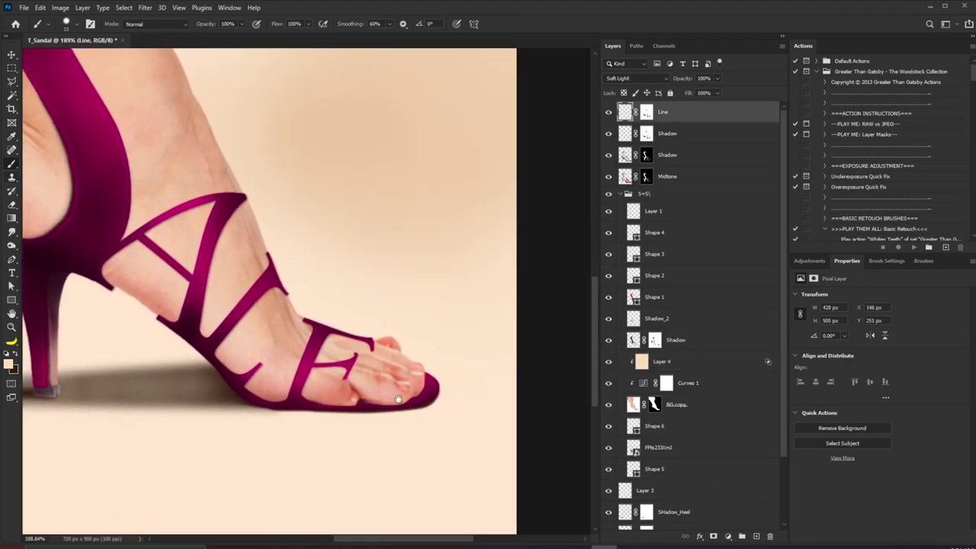
{"action": "left_click_drag", "start_coordinate": [273, 318], "coordinate": [301, 336]}
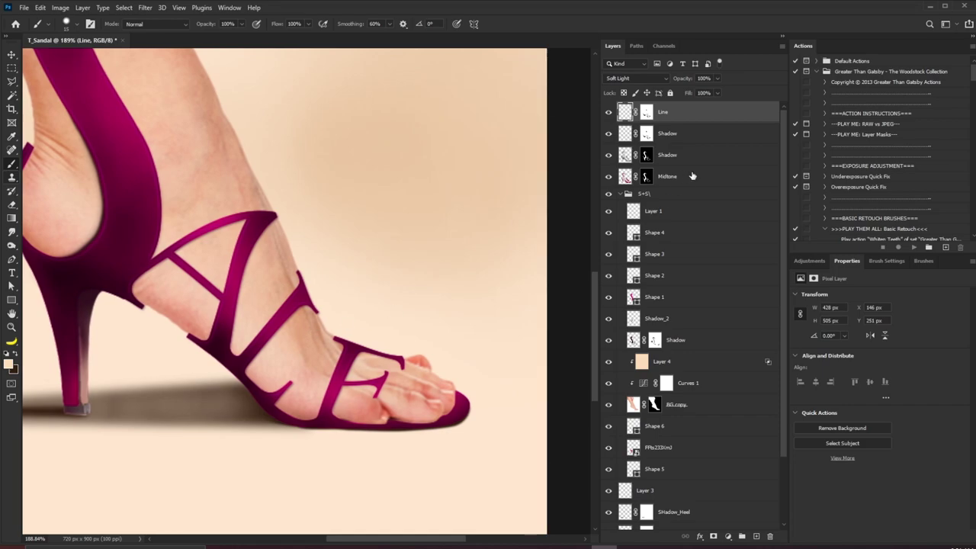
{"action": "left_click", "coordinate": [757, 538], "text": "alt"}
{"action": "type", "text": "H"}
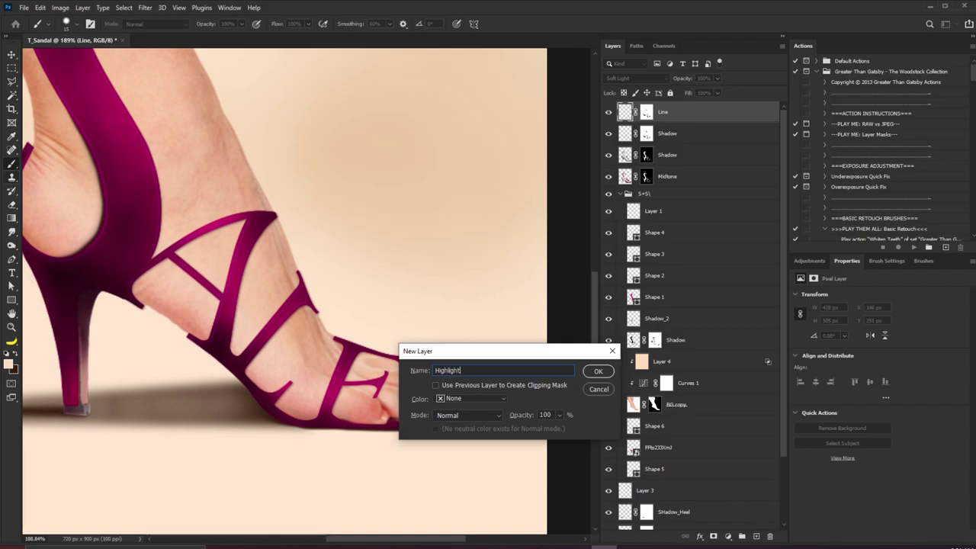
{"action": "type", "text": "ighlight"}
{"action": "key", "text": "Return"}
- Set the foreground colour to a lighter pink based on the S-shaped strap's magenta, and enlarge the brush to 40 px
{"action": "scroll", "coordinate": [244, 283], "scroll_direction": "down", "scroll_amount": 3}
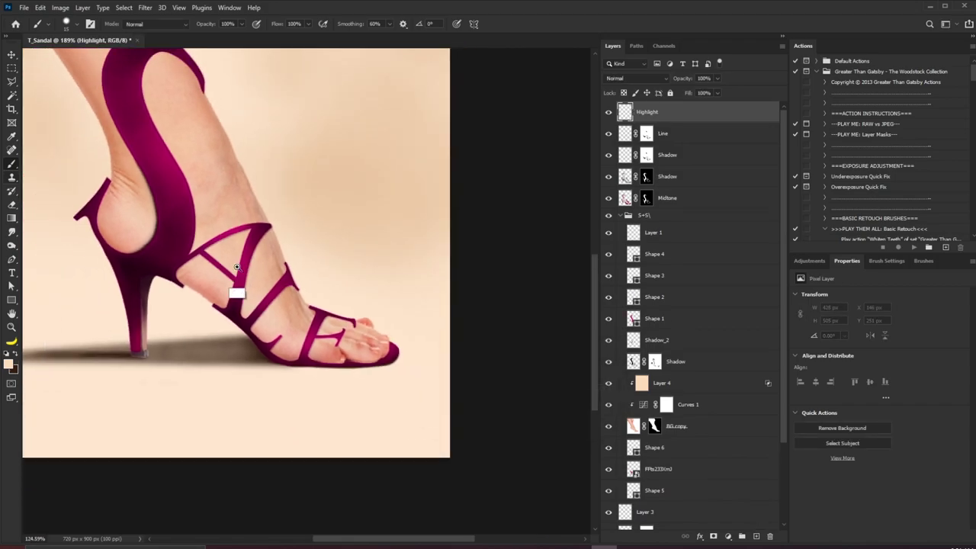
{"action": "left_click", "coordinate": [9, 364]}
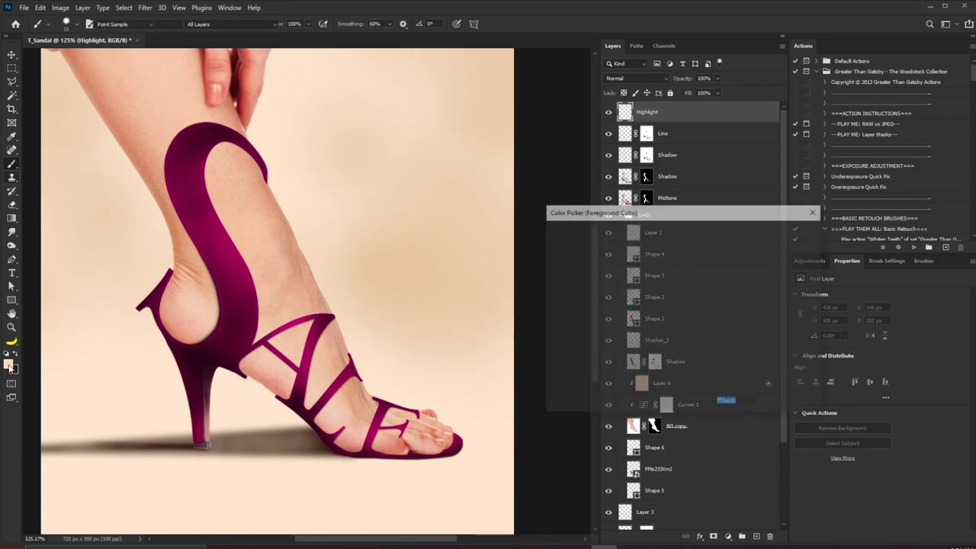
{"action": "left_click", "coordinate": [229, 261]}
{"action": "left_click", "coordinate": [229, 260]}
{"action": "mouse_move", "coordinate": [675, 270]}
{"action": "left_mouse_down"}
{"action": "mouse_move", "coordinate": [648, 257]}
{"action": "mouse_move", "coordinate": [625, 265]}
{"action": "left_mouse_up"}
{"action": "left_click", "coordinate": [785, 230]}
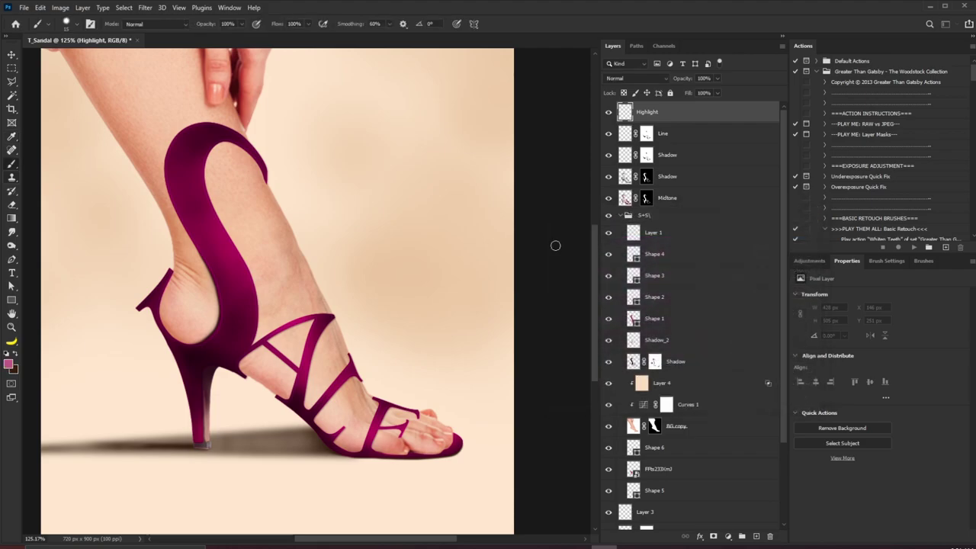
{"action": "key", "text": "bracketright"}
{"action": "key", "text": "bracketright"}
{"action": "key", "text": "bracketright"}
{"action": "key", "text": "bracketright"}
{"action": "key", "text": "bracketright"}
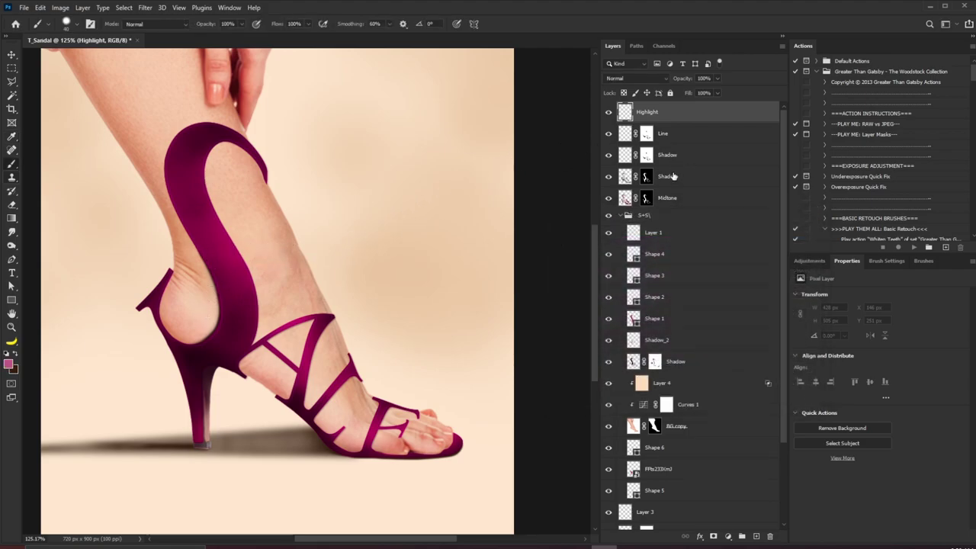
- Mask the Highlight layer to the outline of Shape 1, and make the layer's pixels active for painting
{"action": "left_click", "coordinate": [633, 319], "text": "ctrl"}
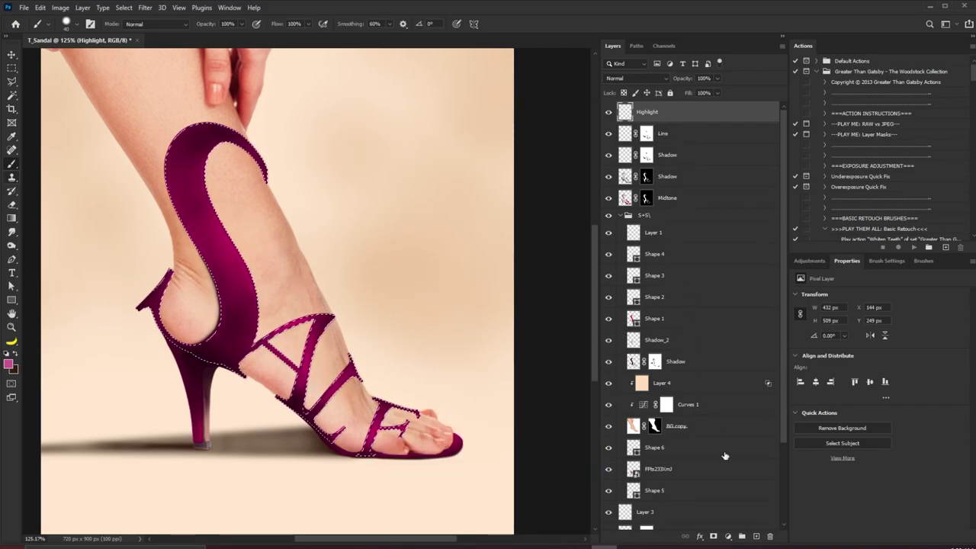
{"action": "left_click", "coordinate": [713, 537]}
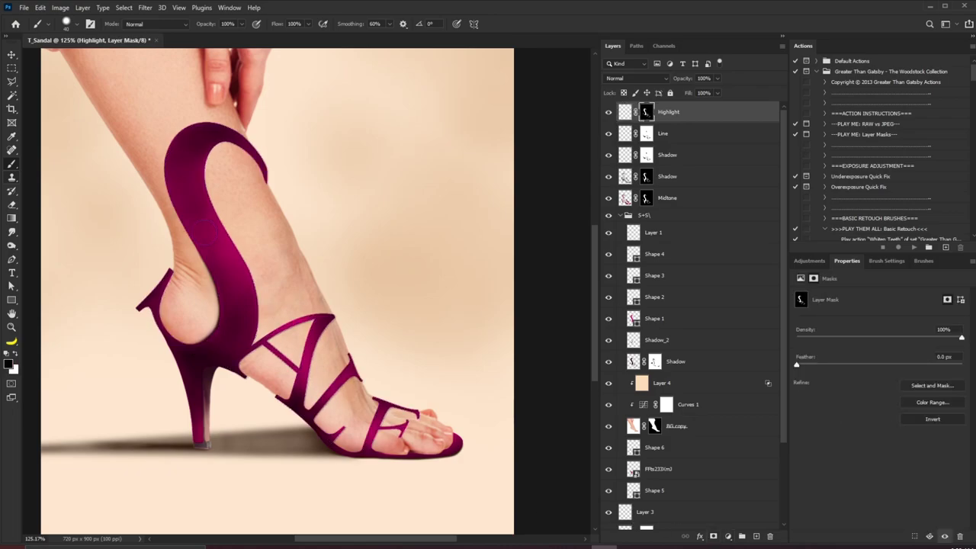
{"action": "scroll", "coordinate": [174, 257], "scroll_direction": "up", "scroll_amount": 2}
{"action": "left_click", "coordinate": [625, 113]}
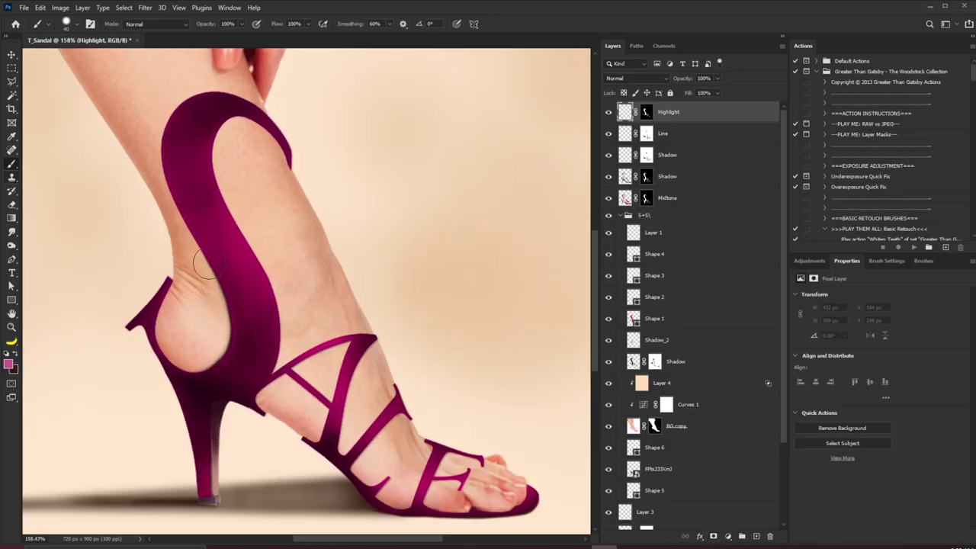
- Undo the hard-edged stroke and paint a soft pink highlight along the S-shaped strap with a 0% hardness round brush up to 80 px
{"action": "left_click_drag", "start_coordinate": [218, 237], "coordinate": [263, 304]}
{"action": "key", "text": "ctrl+z"}
{"action": "left_click", "coordinate": [884, 262]}
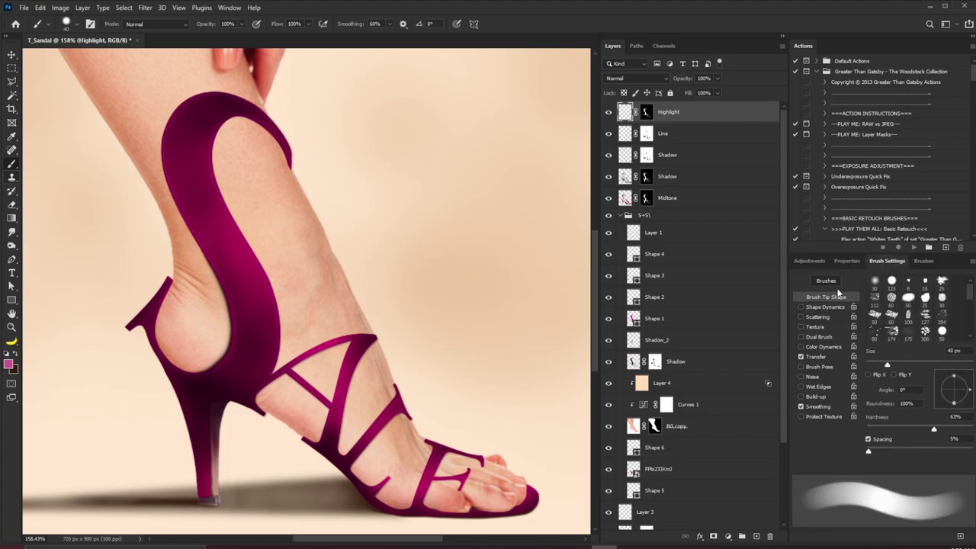
{"action": "left_click", "coordinate": [874, 282]}
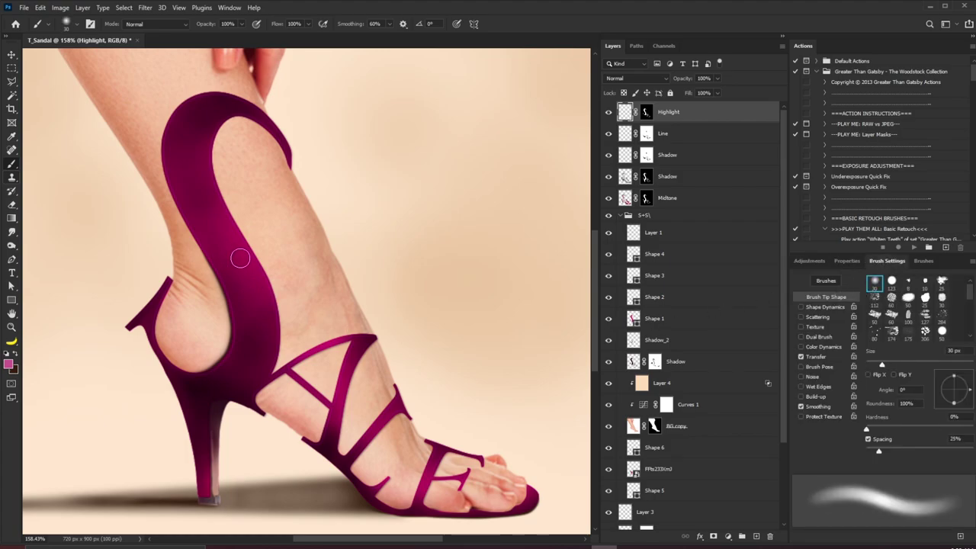
{"action": "key", "text": "bracketright"}
{"action": "key", "text": "bracketright"}
{"action": "key", "text": "bracketright"}
{"action": "key", "text": "bracketright"}
{"action": "key", "text": "bracketright"}
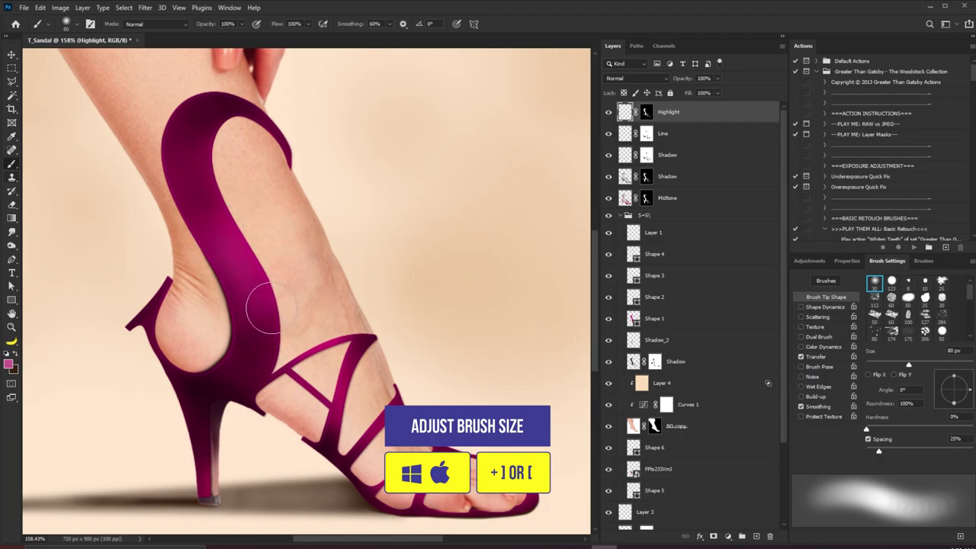
- Paint soft pink highlights on the A-shaped straps with the brush reduced to 35 px and 25 px
{"action": "key", "text": "bracketleft"}
{"action": "key", "text": "bracketleft"}
{"action": "key", "text": "bracketleft"}
{"action": "key", "text": "bracketleft"}
{"action": "key", "text": "bracketleft"}
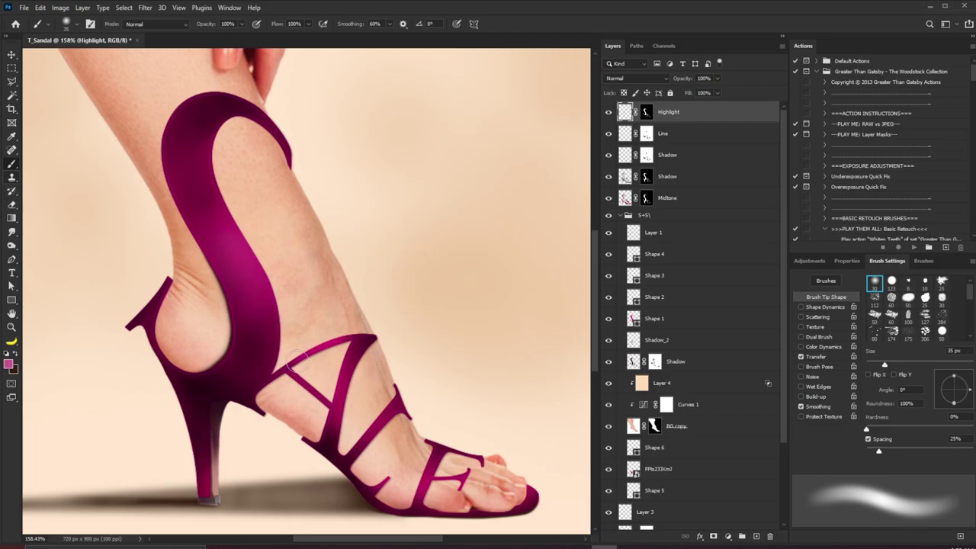
{"action": "key", "text": "bracketleft"}
{"action": "left_click_drag", "start_coordinate": [354, 356], "coordinate": [338, 409]}
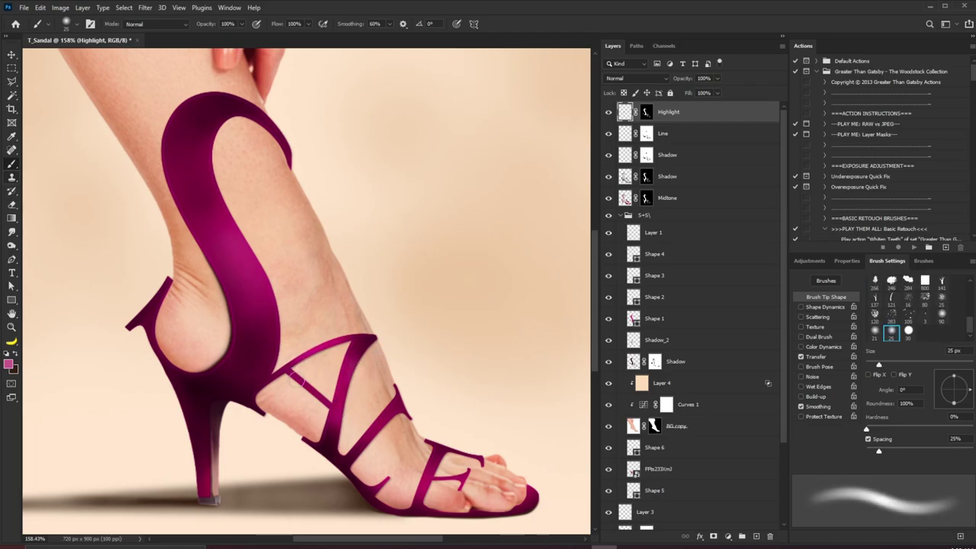
- Paint highlights along the L- and E-shaped toe straps with the brush reduced to 15 px and 7 px
{"action": "key", "text": "bracketleft"}
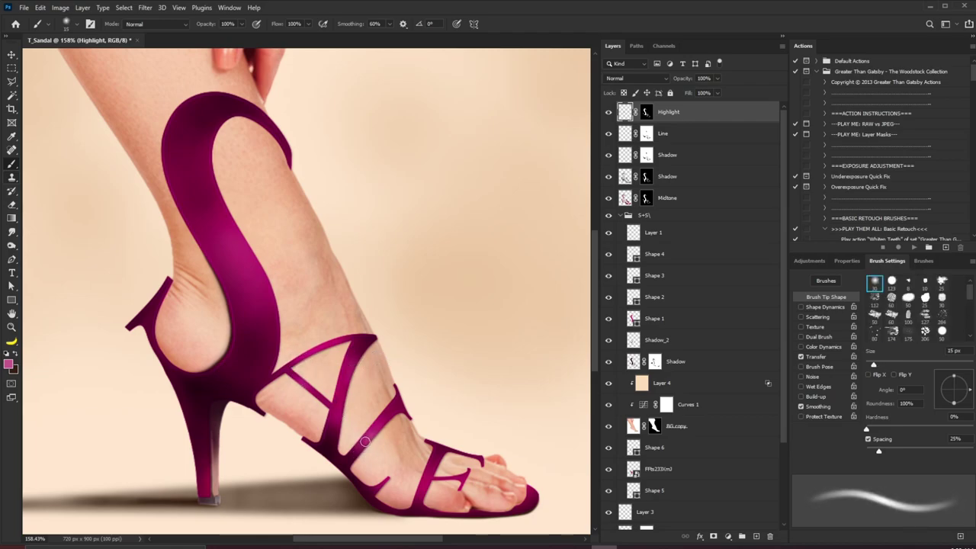
{"action": "left_click_drag", "start_coordinate": [432, 462], "coordinate": [419, 493]}
{"action": "key", "text": "bracketleft"}
{"action": "key", "text": "bracketleft"}
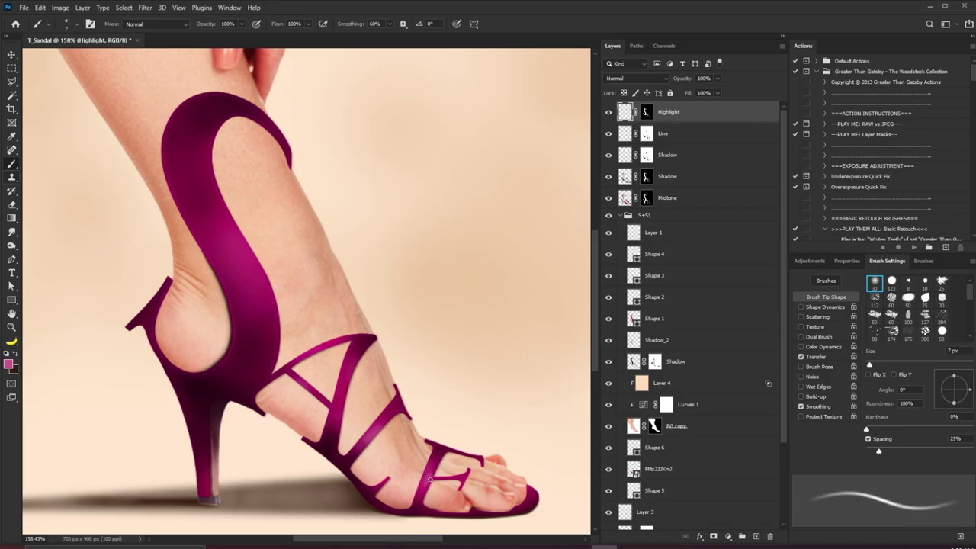
{"action": "mouse_move", "coordinate": [494, 468]}
{"action": "left_mouse_down"}
{"action": "mouse_move", "coordinate": [465, 401]}
{"action": "mouse_move", "coordinate": [453, 424]}
{"action": "left_mouse_up"}
- Enable Shape Dynamics and paint a thin pink highlight around the sole's toe edge on a new layer above Highlight with a 4 px brush
{"action": "scroll", "coordinate": [482, 416], "scroll_direction": "up", "scroll_amount": 5}
{"action": "left_click", "coordinate": [800, 307]}
{"action": "key", "text": "bracketleft"}
{"action": "key", "text": "bracketleft"}
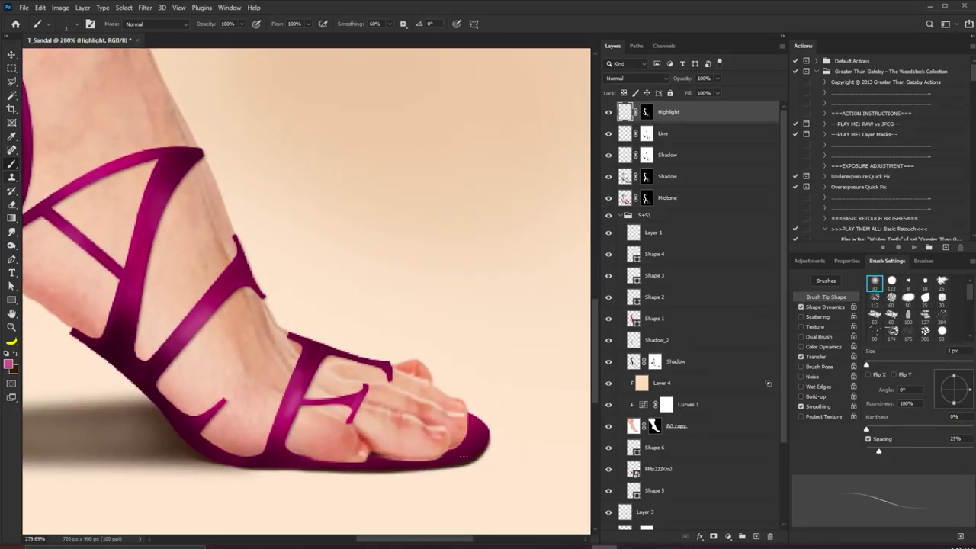
{"action": "key", "text": "bracketleft"}
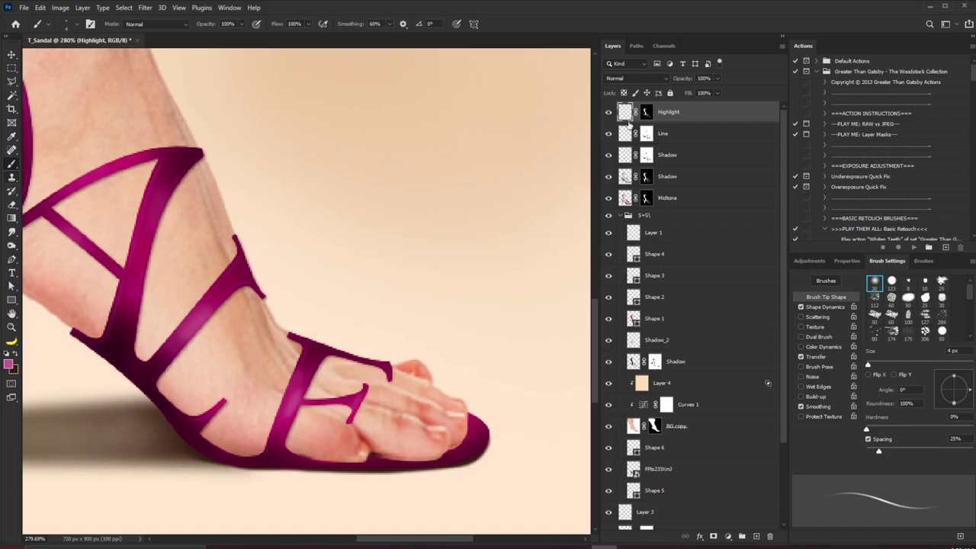
{"action": "left_click", "coordinate": [755, 536]}
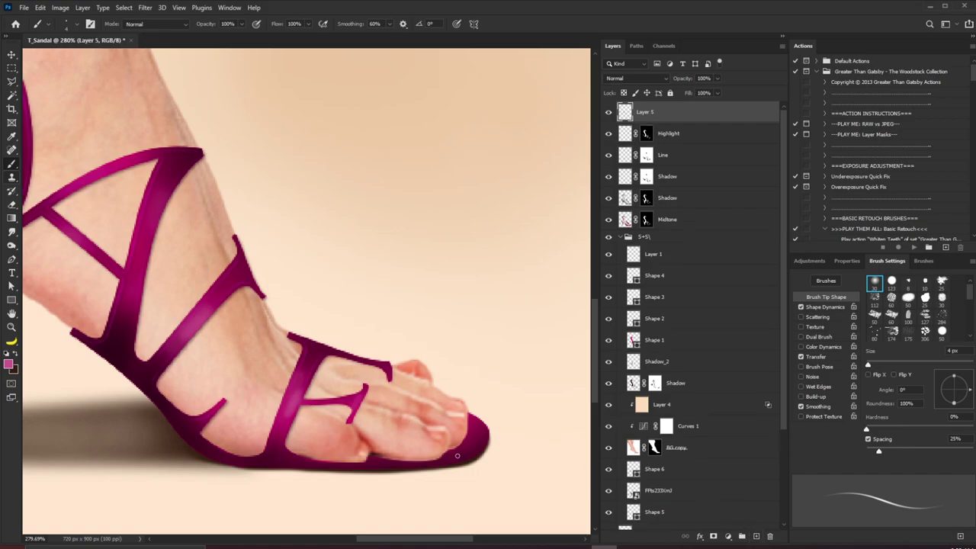
{"action": "scroll", "coordinate": [480, 439], "scroll_direction": "up", "scroll_amount": 3}
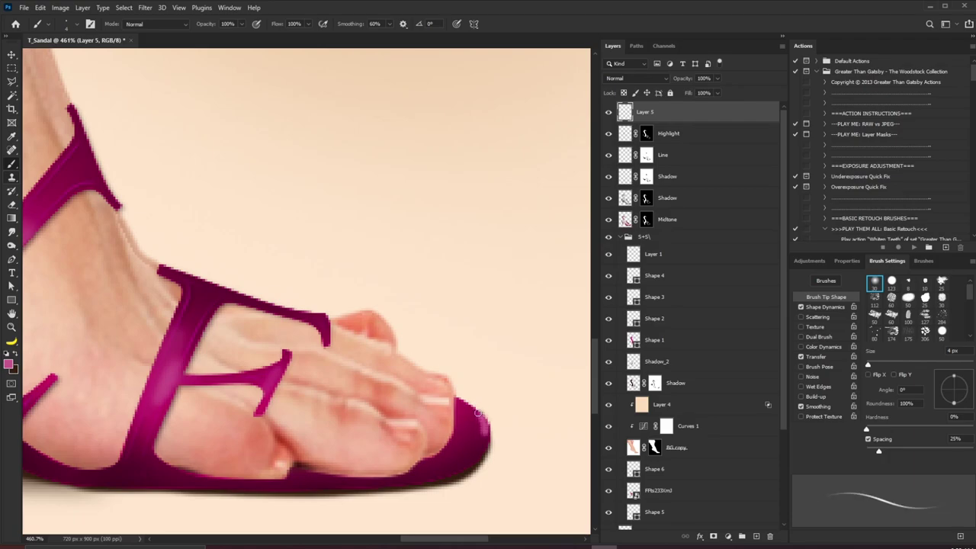
{"action": "left_click_drag", "start_coordinate": [474, 455], "coordinate": [466, 460]}
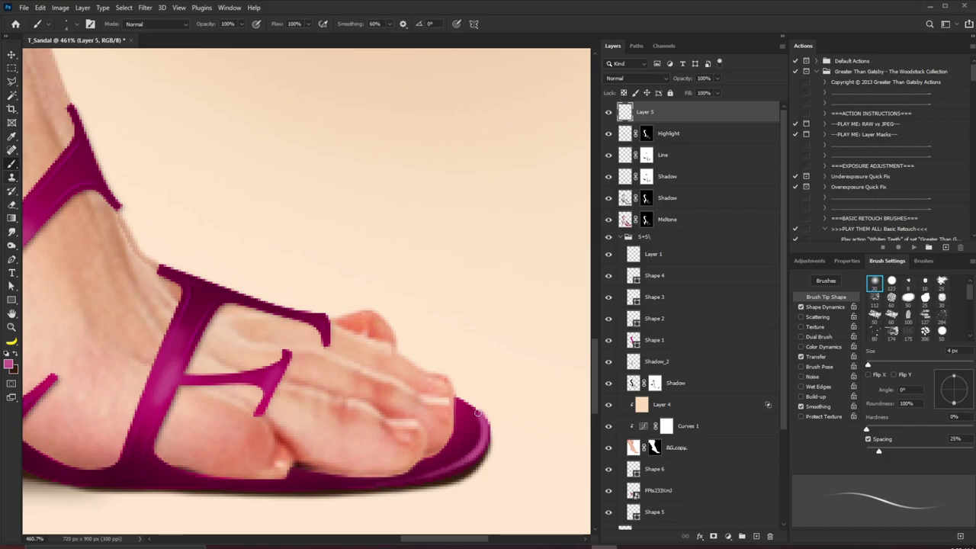
- Stamp all visible layers into a new merged layer above Layer 5
{"action": "scroll", "coordinate": [488, 352], "scroll_direction": "down", "scroll_amount": 10}
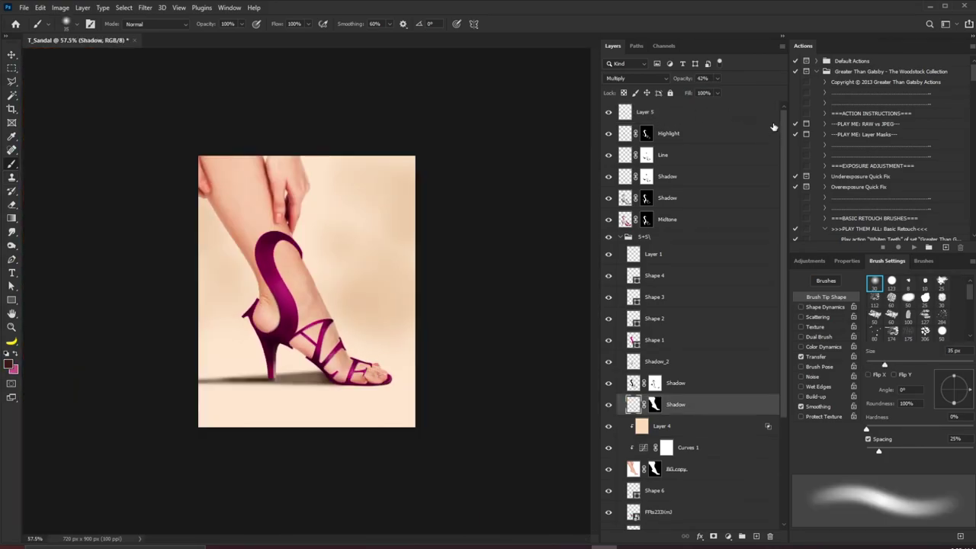
{"action": "left_click", "coordinate": [675, 111]}
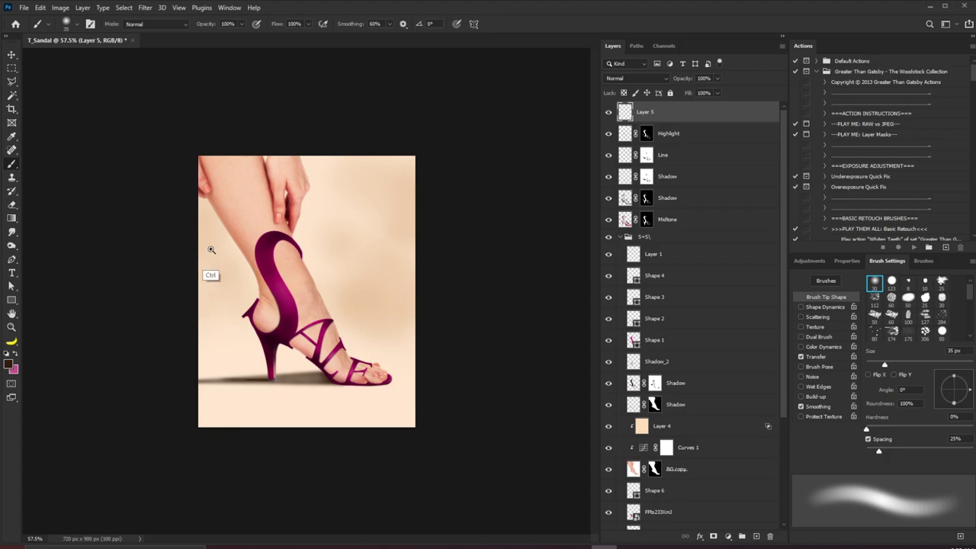
{"action": "scroll", "coordinate": [212, 273], "scroll_direction": "up", "scroll_amount": 5}
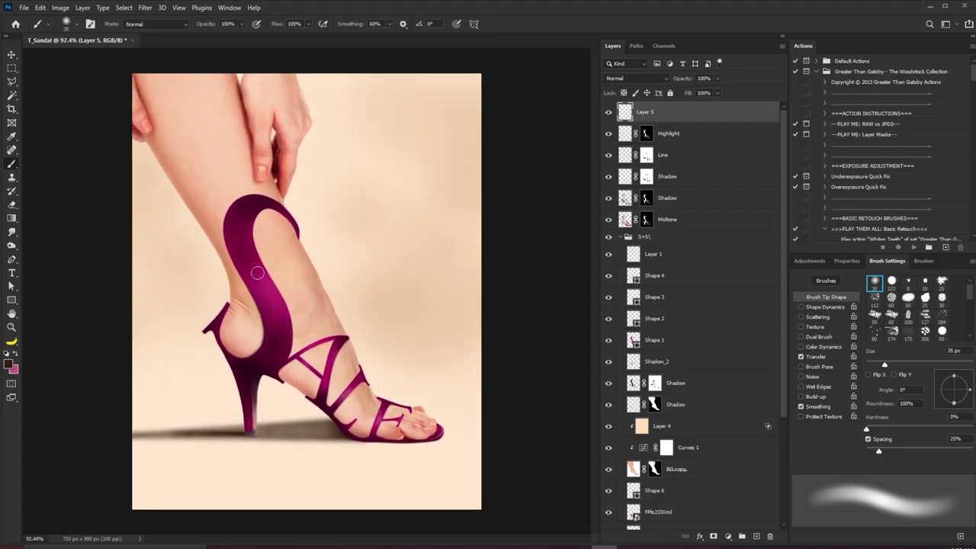
{"action": "key", "text": "ctrl+alt+shift+e"}
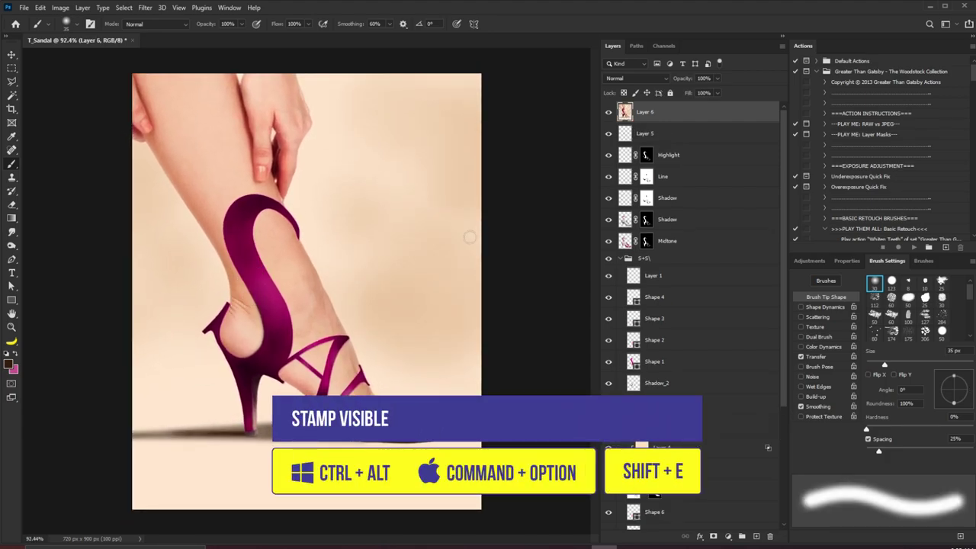
- Open the merged layer in the Camera Raw Filter and set Contrast -16, Highlights -6, Shadows -21 and Texture -11
{"action": "left_click", "coordinate": [148, 8]}
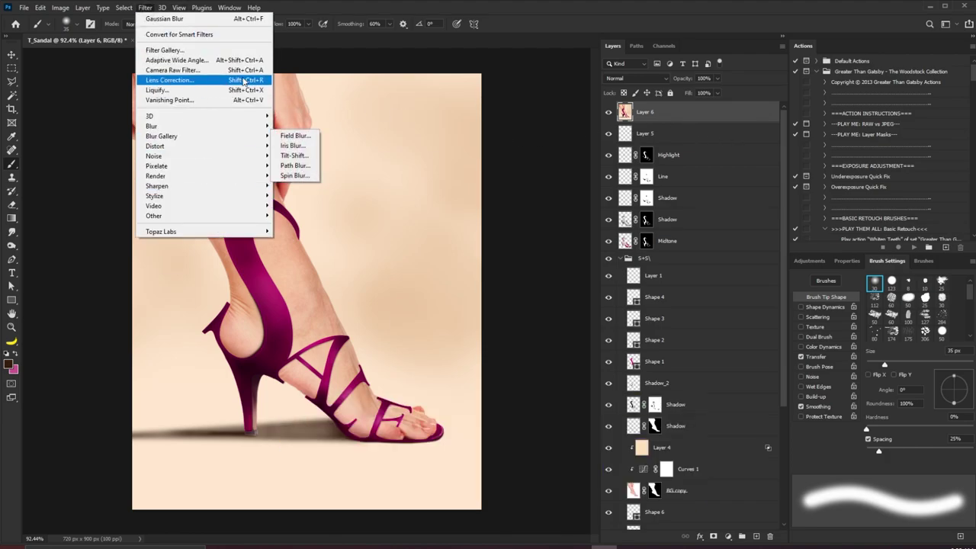
{"action": "left_click", "coordinate": [218, 71]}
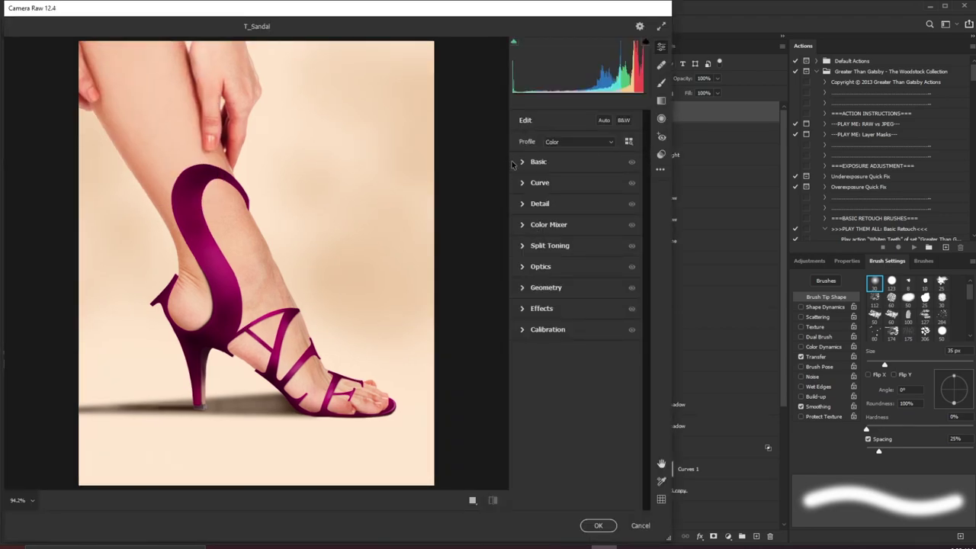
{"action": "left_click", "coordinate": [528, 165]}
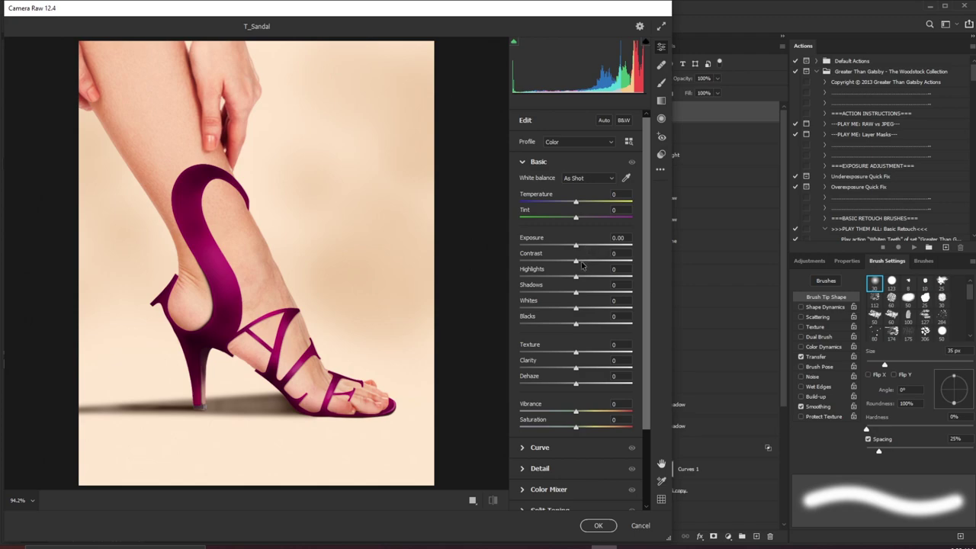
{"action": "left_click_drag", "start_coordinate": [575, 261], "coordinate": [563, 294]}
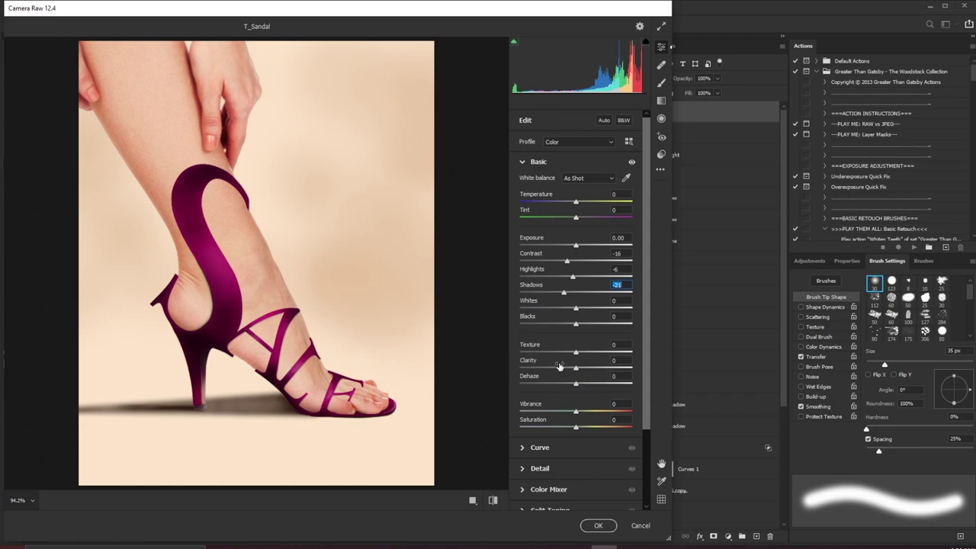
{"action": "left_click_drag", "start_coordinate": [574, 355], "coordinate": [569, 354]}
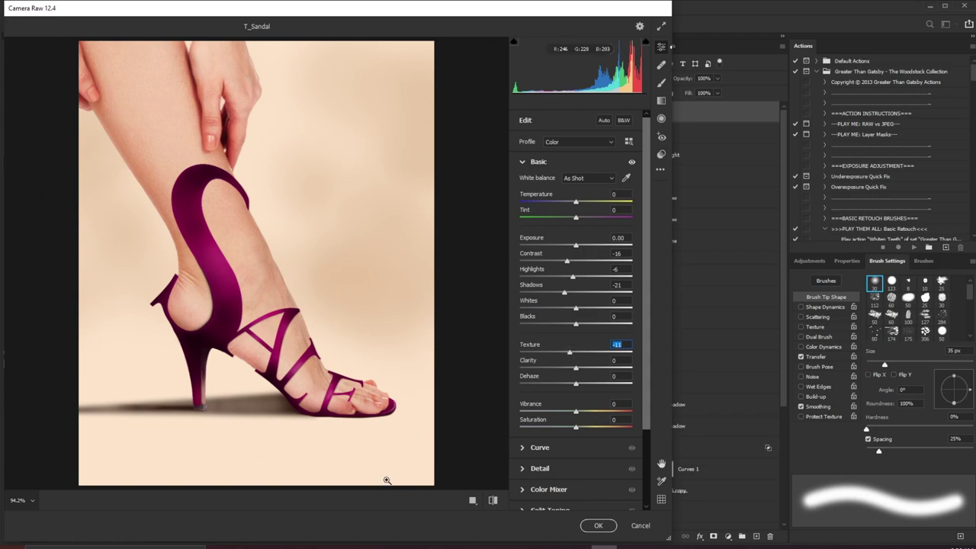
{"action": "scroll", "coordinate": [582, 416], "scroll_direction": "down", "scroll_amount": 1}
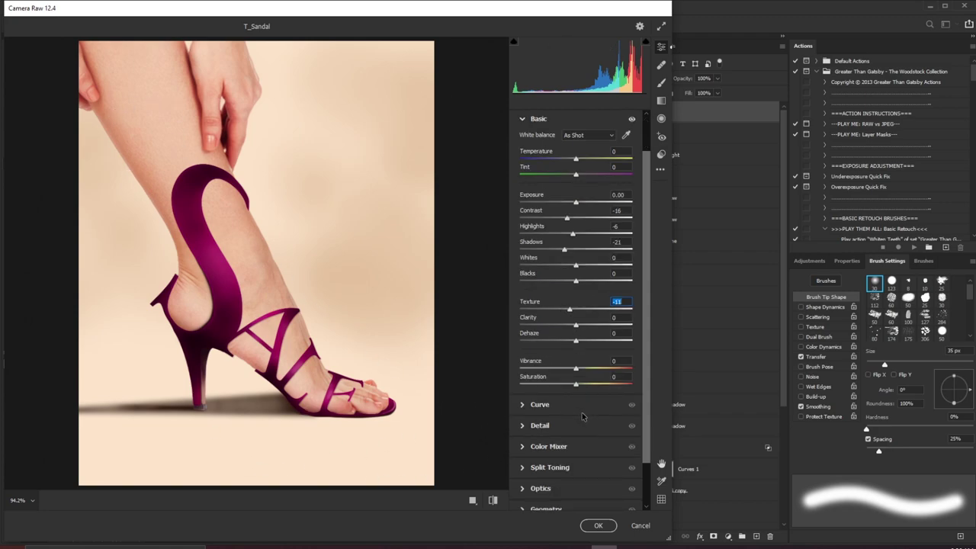
{"action": "left_click", "coordinate": [522, 119]}
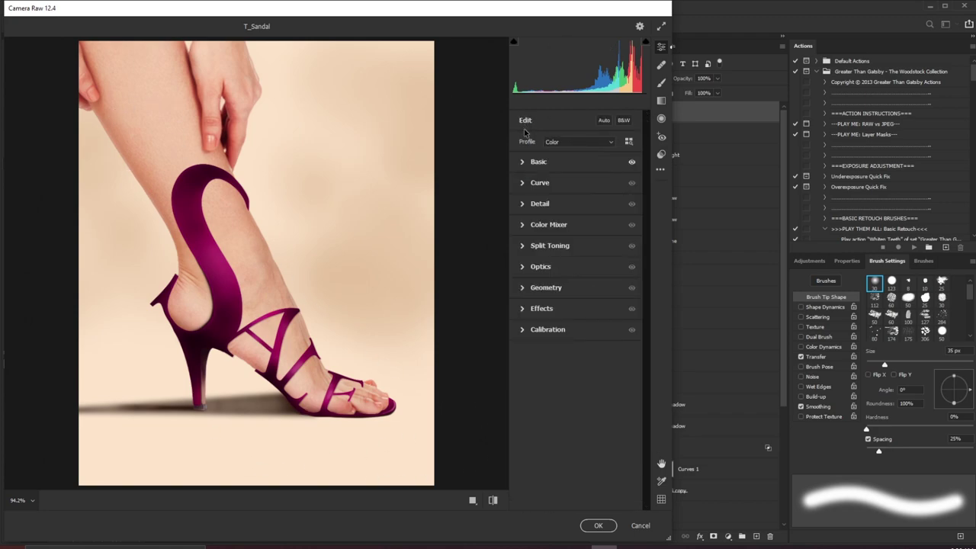
- Set Sharpening to about 16, add a little film grain, and apply the Camera Raw adjustments
{"action": "left_click", "coordinate": [523, 204]}
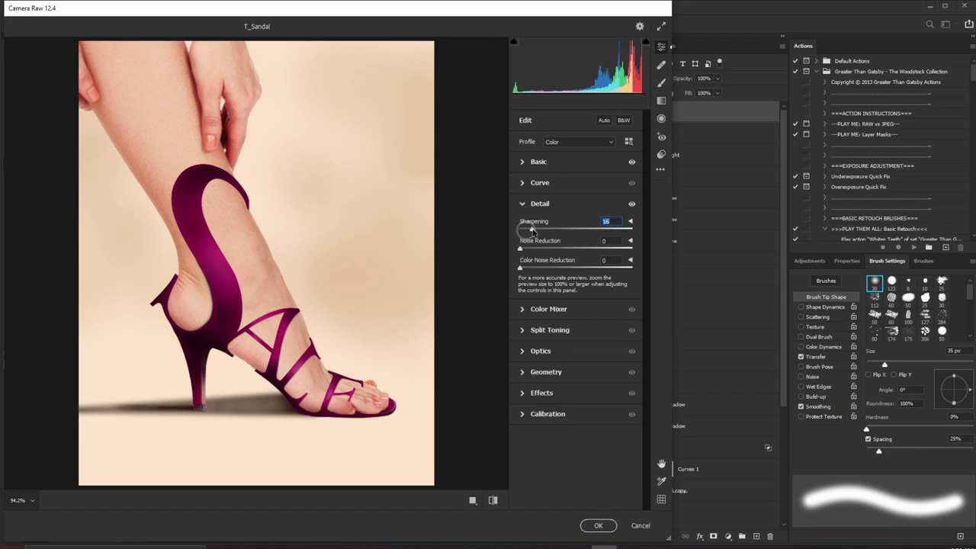
{"action": "left_click", "coordinate": [523, 206]}
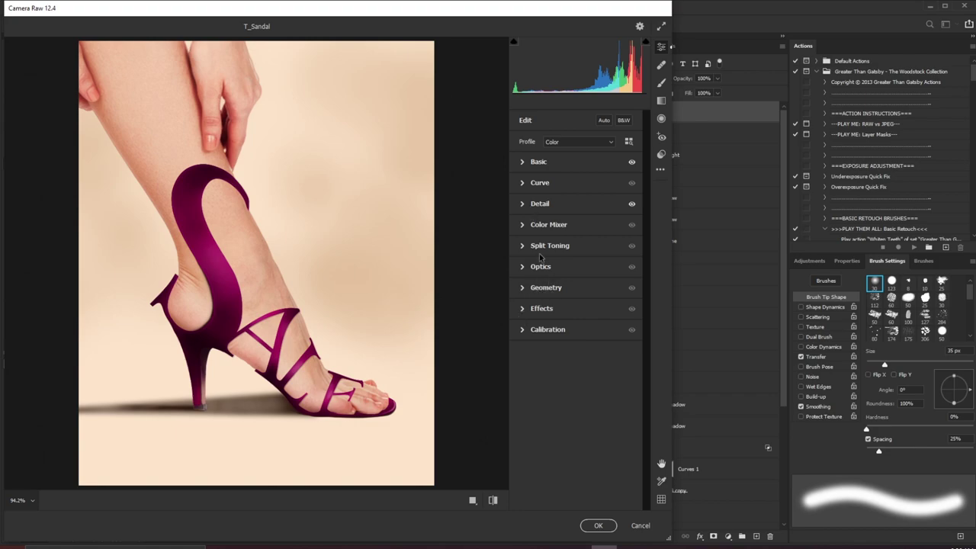
{"action": "left_click", "coordinate": [526, 312]}
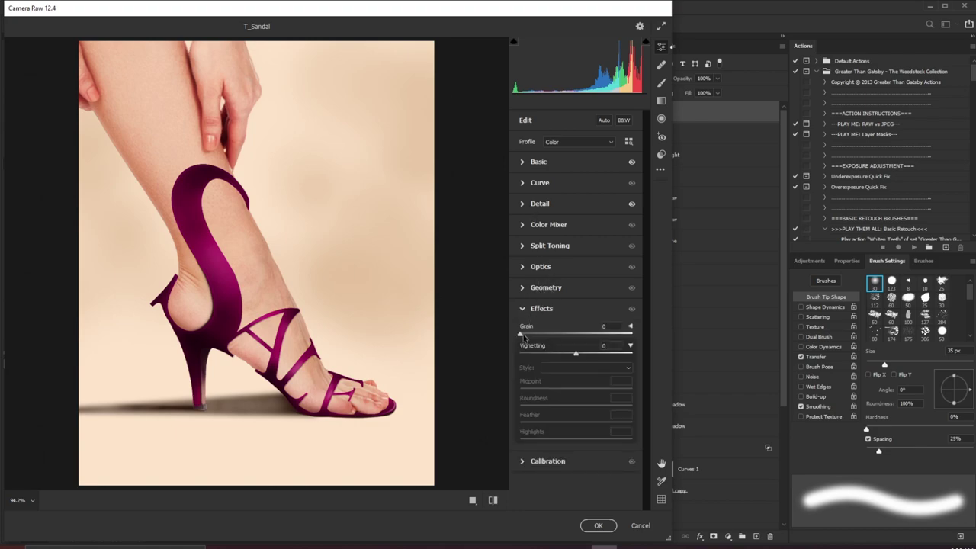
{"action": "left_click_drag", "start_coordinate": [523, 336], "coordinate": [536, 338]}
{"action": "left_click", "coordinate": [597, 525]}
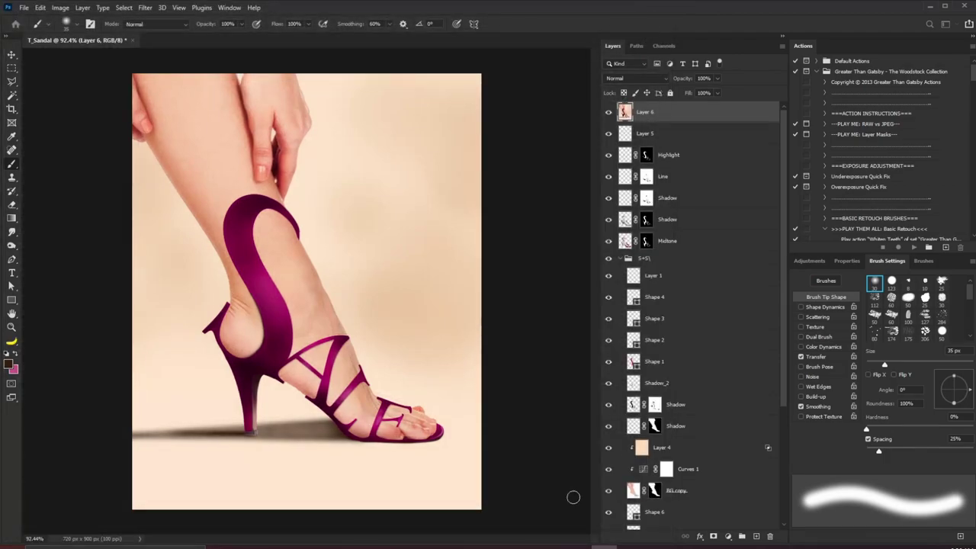
- Create a new layer above the merged layer for the heel tip and choose a near-black foreground color
{"action": "left_click_drag", "start_coordinate": [231, 451], "coordinate": [335, 407]}
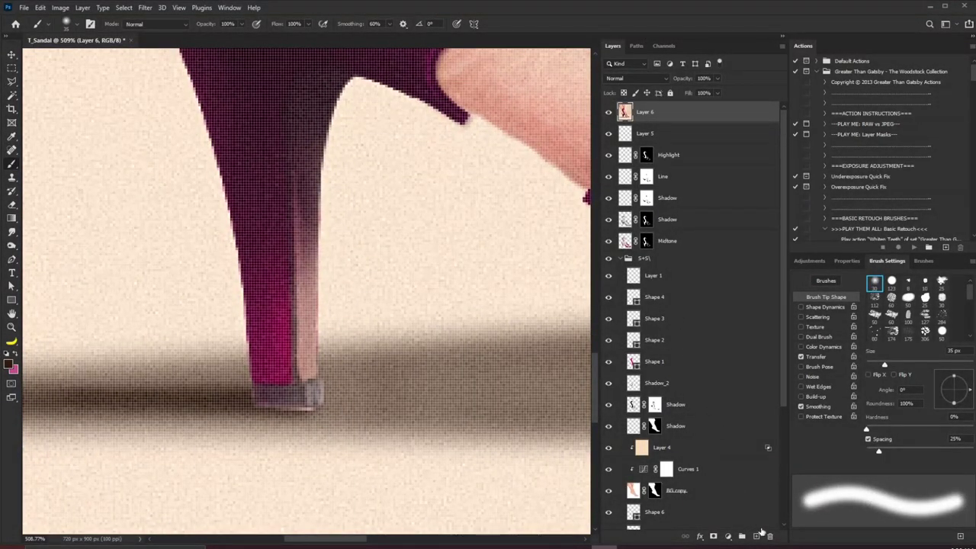
{"action": "left_click", "coordinate": [755, 535]}
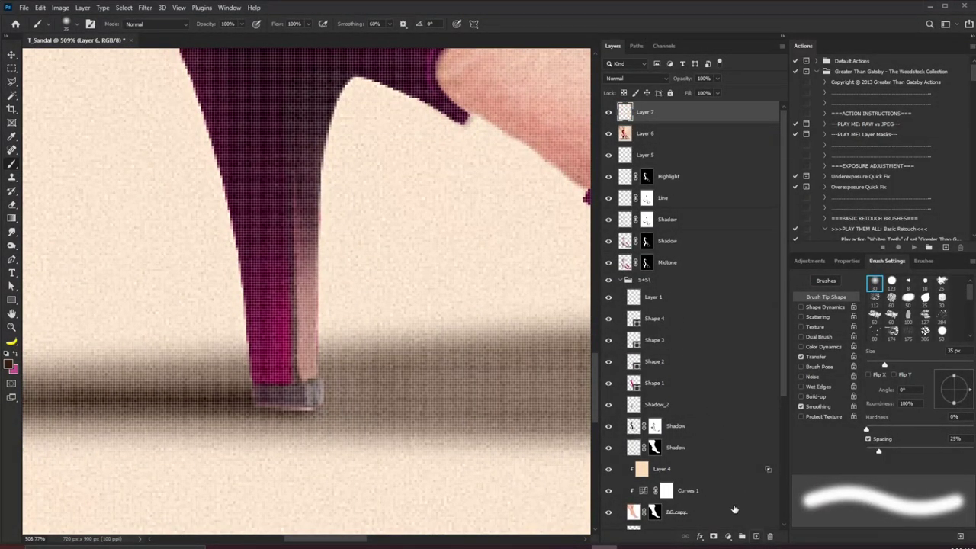
{"action": "left_click", "coordinate": [11, 365]}
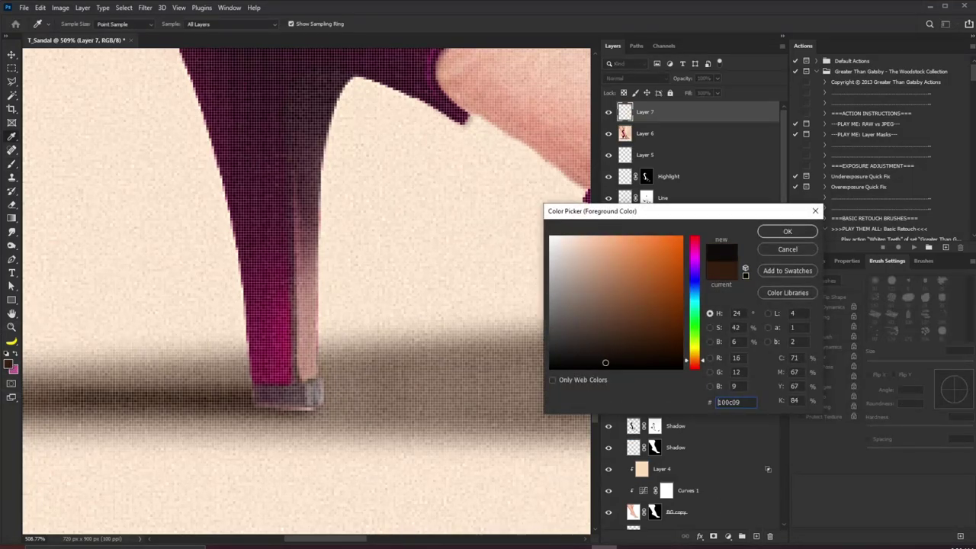
{"action": "left_click", "coordinate": [787, 231]}
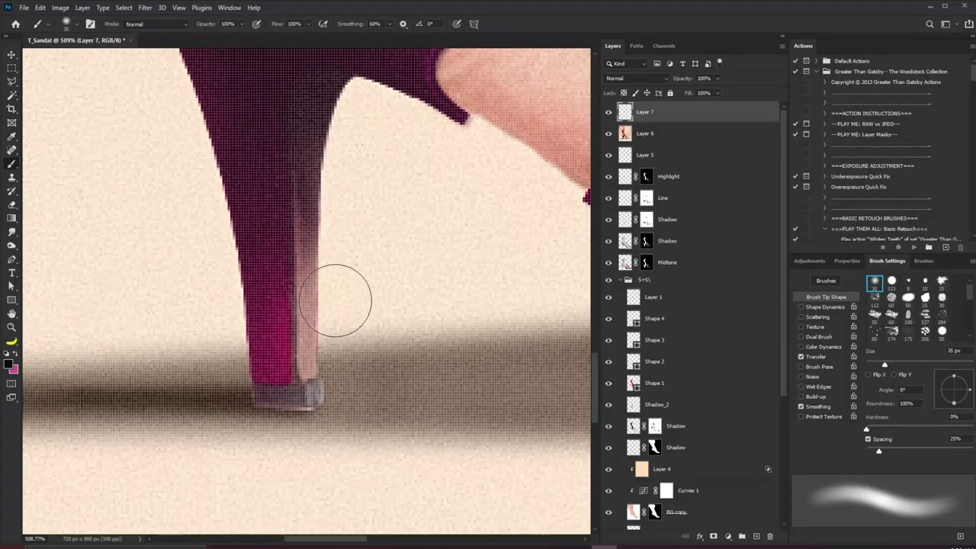
- Paint the grey tip at the base of the heel dark with the brush reduced to 7 px and 4 px
{"action": "key", "text": "bracketleft"}
{"action": "key", "text": "bracketleft"}
{"action": "key", "text": "bracketleft"}
{"action": "key", "text": "bracketleft"}
{"action": "key", "text": "bracketleft"}
{"action": "key", "text": "bracketleft"}
{"action": "mouse_move", "coordinate": [258, 393]}
{"action": "left_mouse_down"}
{"action": "mouse_move", "coordinate": [298, 395]}
{"action": "mouse_move", "coordinate": [257, 394]}
{"action": "left_mouse_up"}
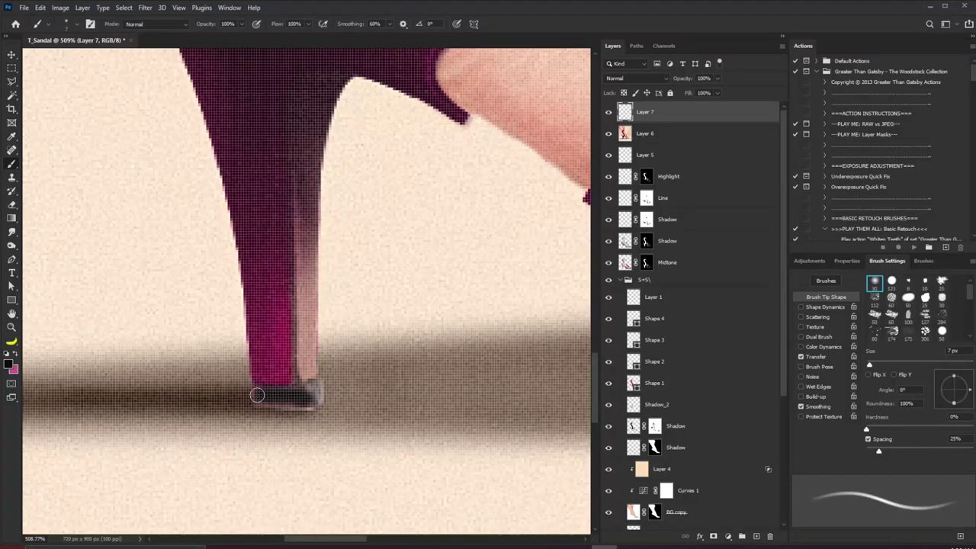
{"action": "key", "text": "bracketleft"}
{"action": "key", "text": "bracketleft"}
{"action": "key", "text": "bracketleft"}
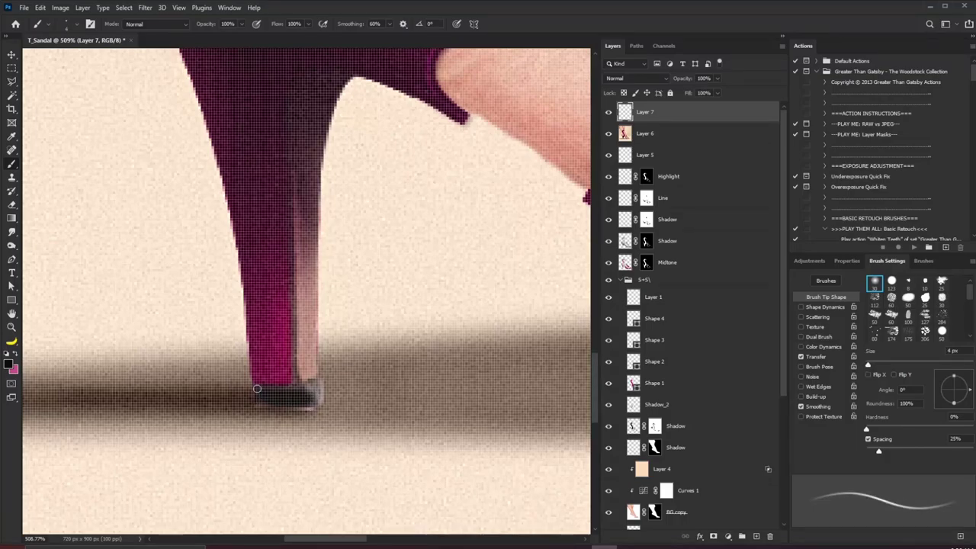
{"action": "mouse_move", "coordinate": [292, 408]}
{"action": "left_mouse_down"}
{"action": "mouse_move", "coordinate": [316, 406]}
{"action": "mouse_move", "coordinate": [319, 387]}
{"action": "mouse_move", "coordinate": [309, 387]}
{"action": "left_mouse_up"}
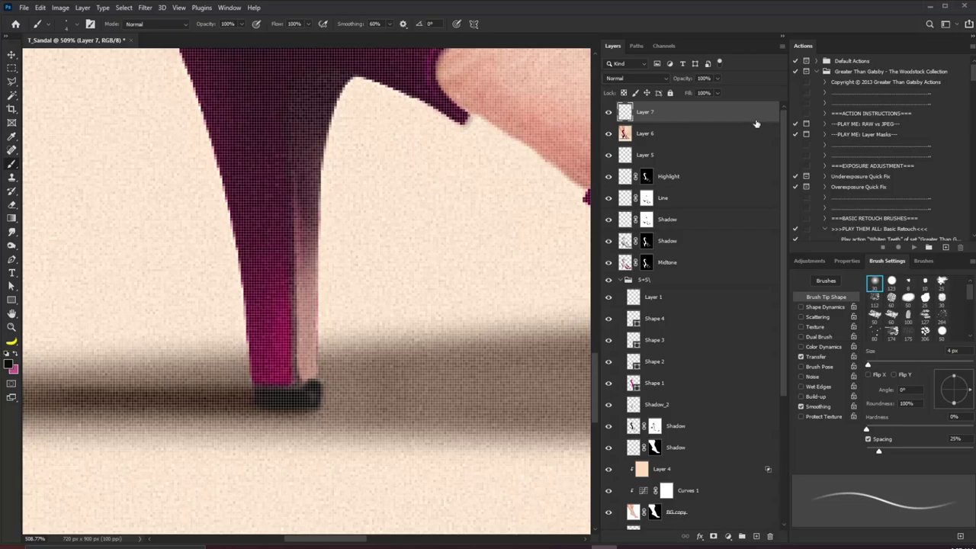
- Set the heel-tip layer's blend mode to Soft Light and adjust the dark end of its Blend If range for the underlying layer
{"action": "left_click", "coordinate": [631, 79]}
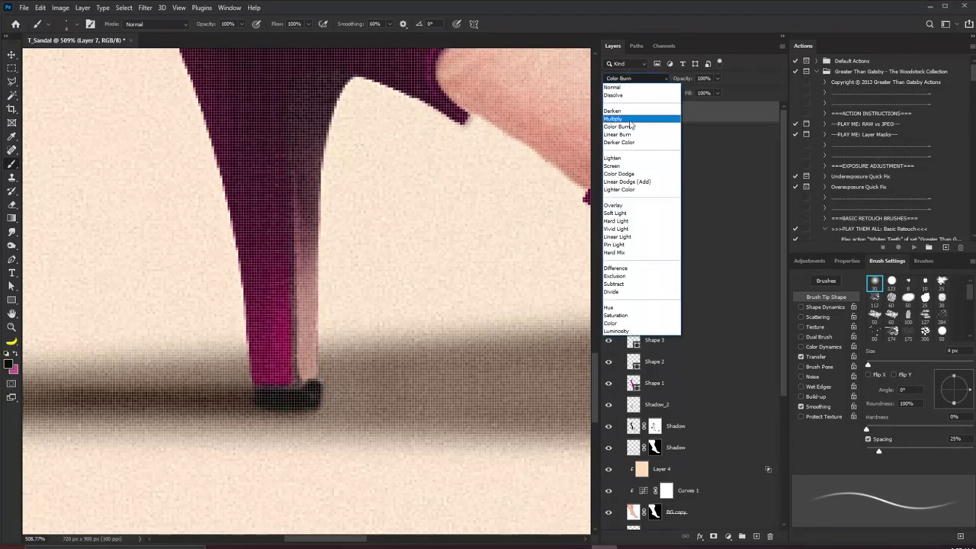
{"action": "left_click", "coordinate": [630, 212]}
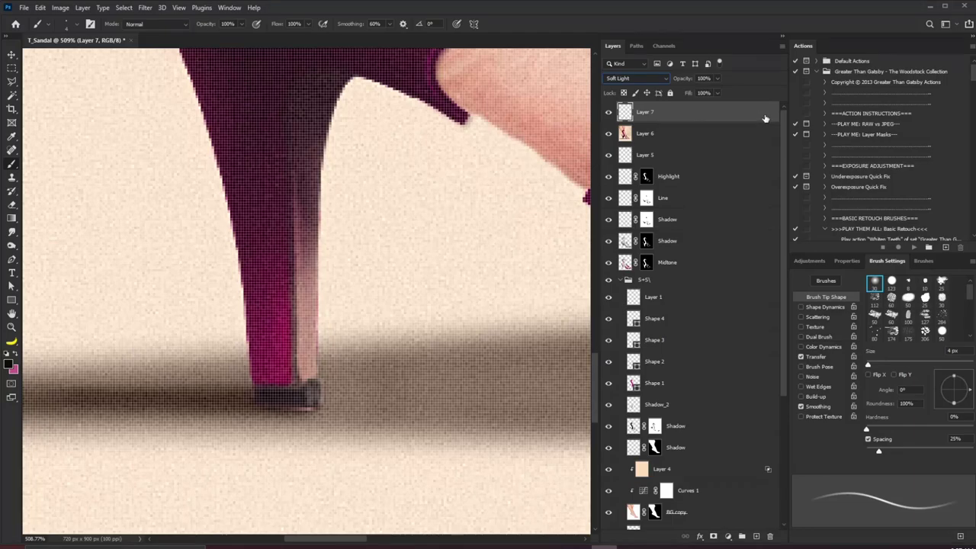
{"action": "double_click", "coordinate": [765, 118]}
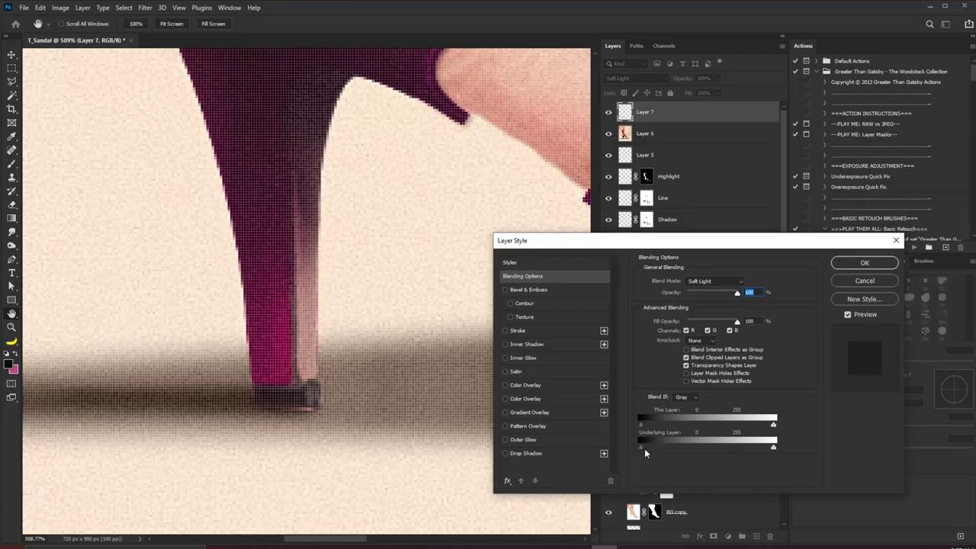
{"action": "mouse_move", "coordinate": [644, 448]}
{"action": "left_mouse_down"}
{"action": "mouse_move", "coordinate": [688, 446]}
{"action": "mouse_move", "coordinate": [633, 449]}
{"action": "left_mouse_up"}
{"action": "left_click", "coordinate": [864, 262]}
{"action": "key", "text": "ctrl+space"}
{"action": "left_click_drag", "start_coordinate": [408, 245], "coordinate": [337, 324]}
{"action": "key", "text": "ctrl+0"}
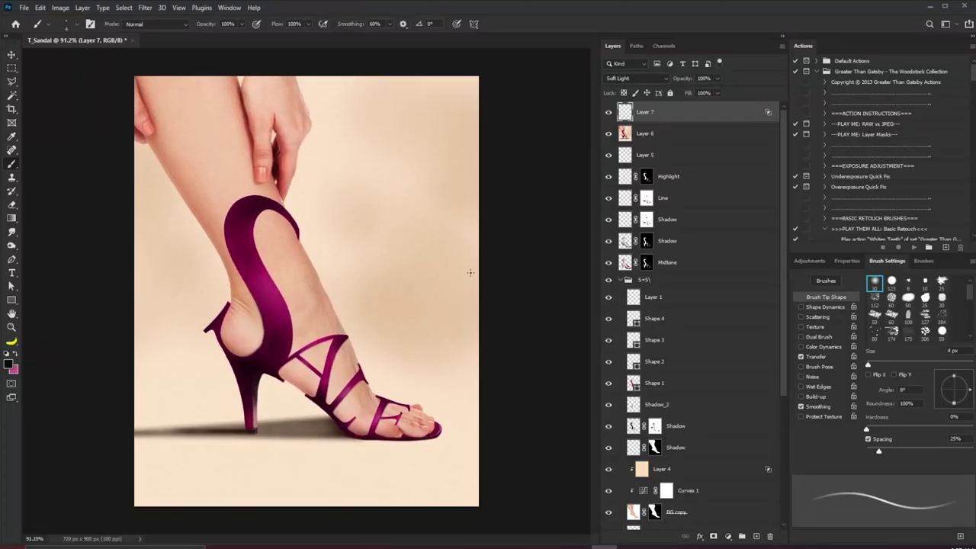